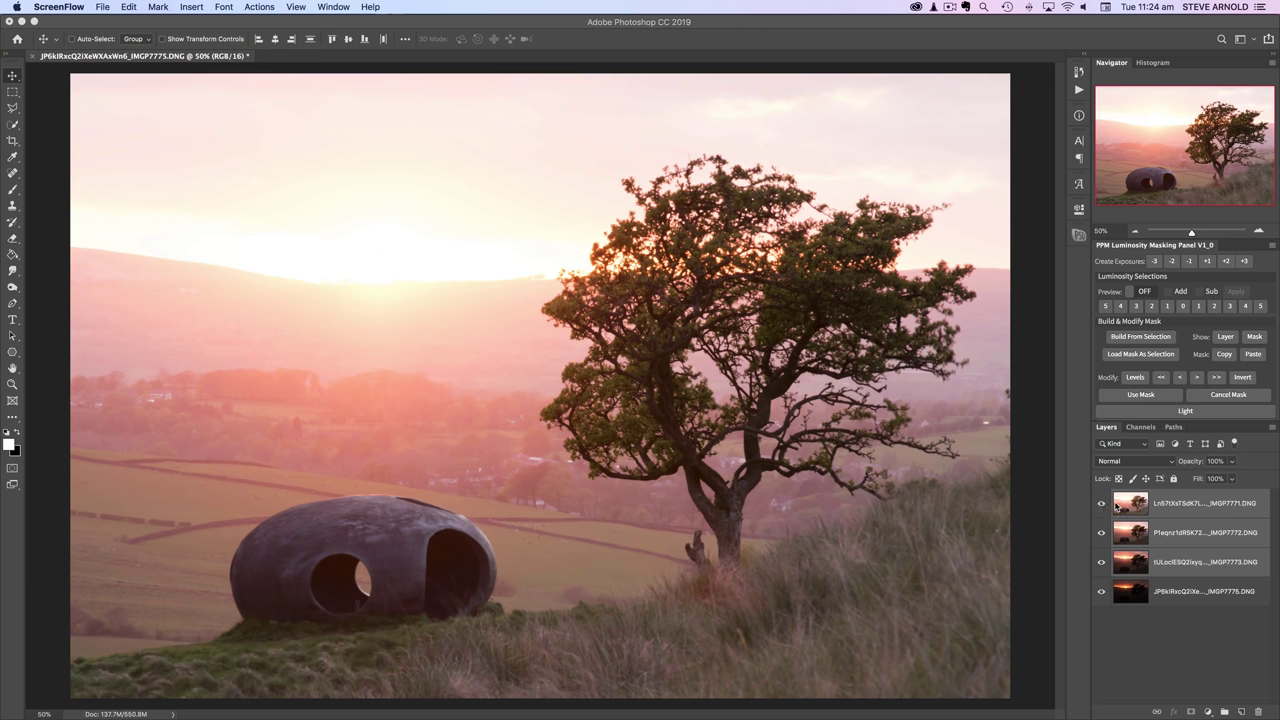
Hide the three brighter exposure layers one by one down to the darkest exposure, and show them all again
{"action": "left_click", "coordinate": [1124, 507]}
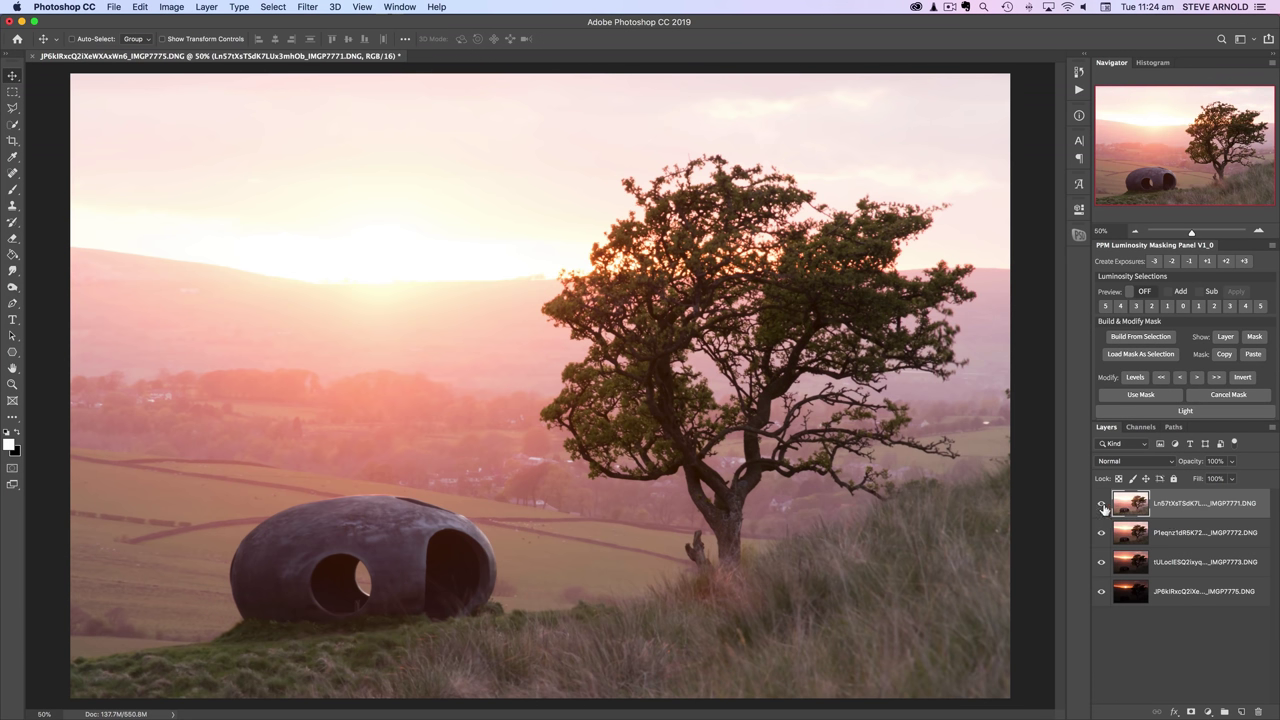
{"action": "left_click", "coordinate": [1102, 505]}
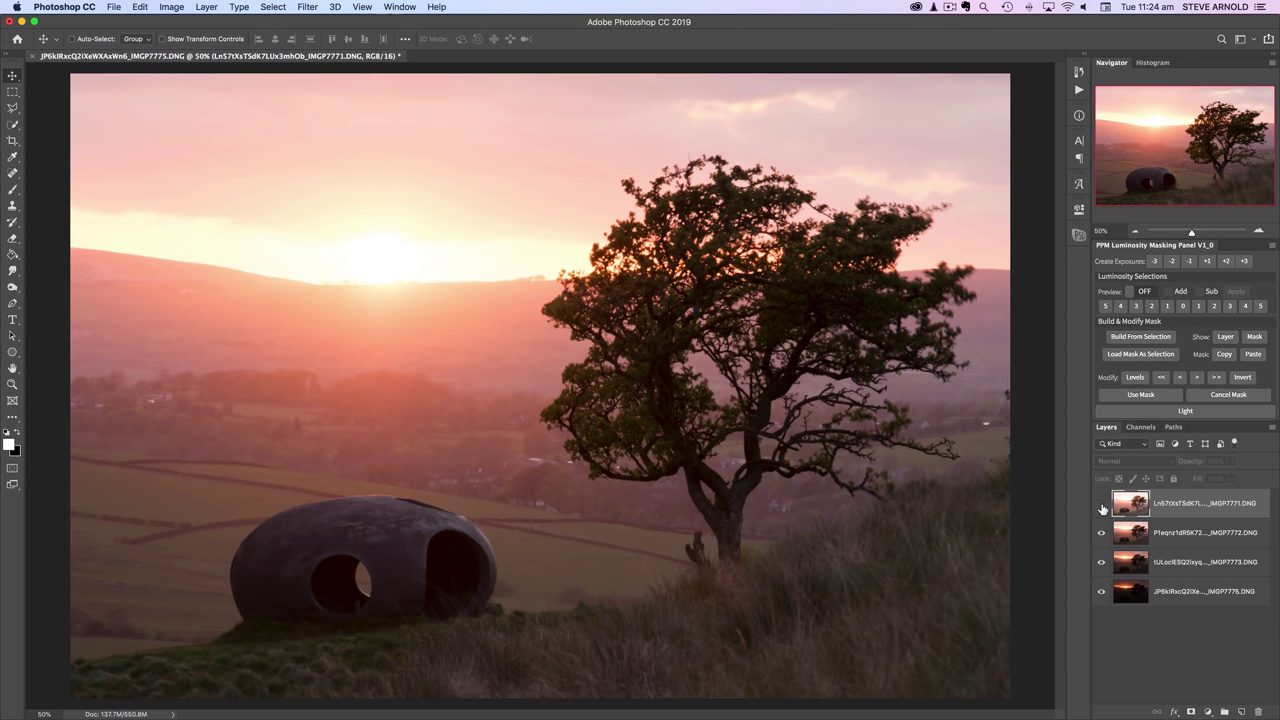
{"action": "left_click", "coordinate": [1102, 534]}
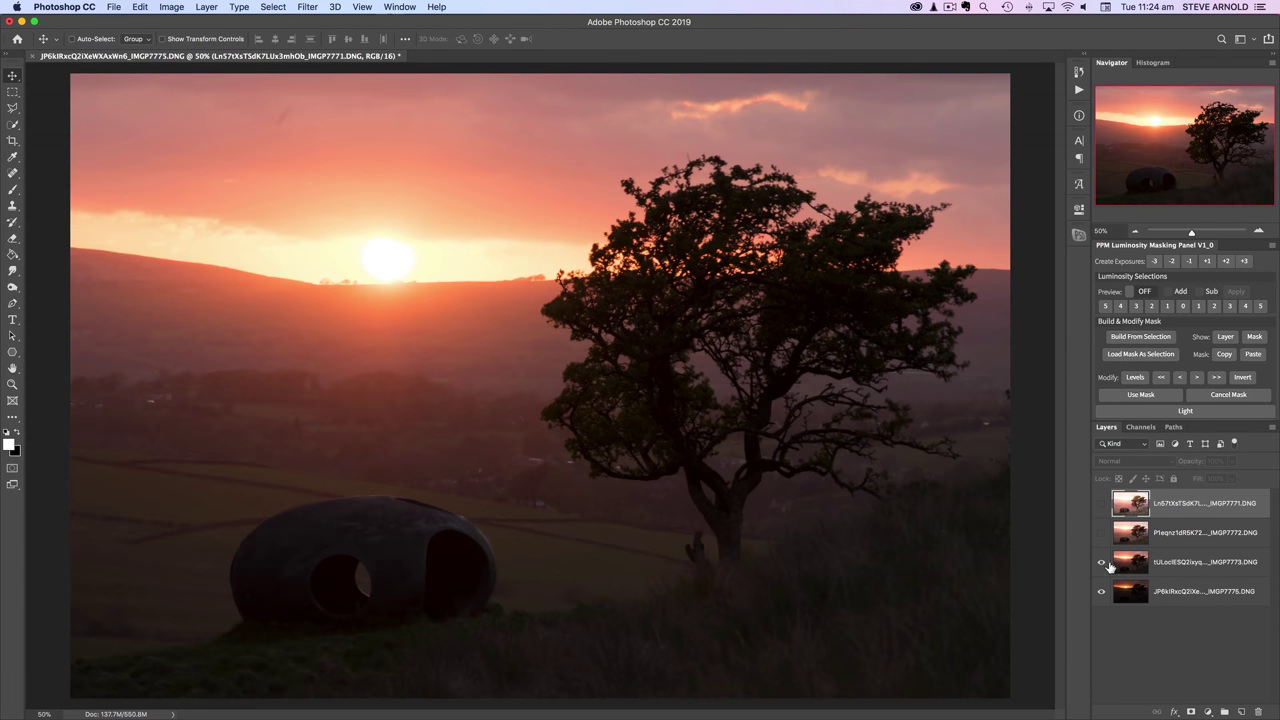
{"action": "left_click", "coordinate": [1101, 563]}
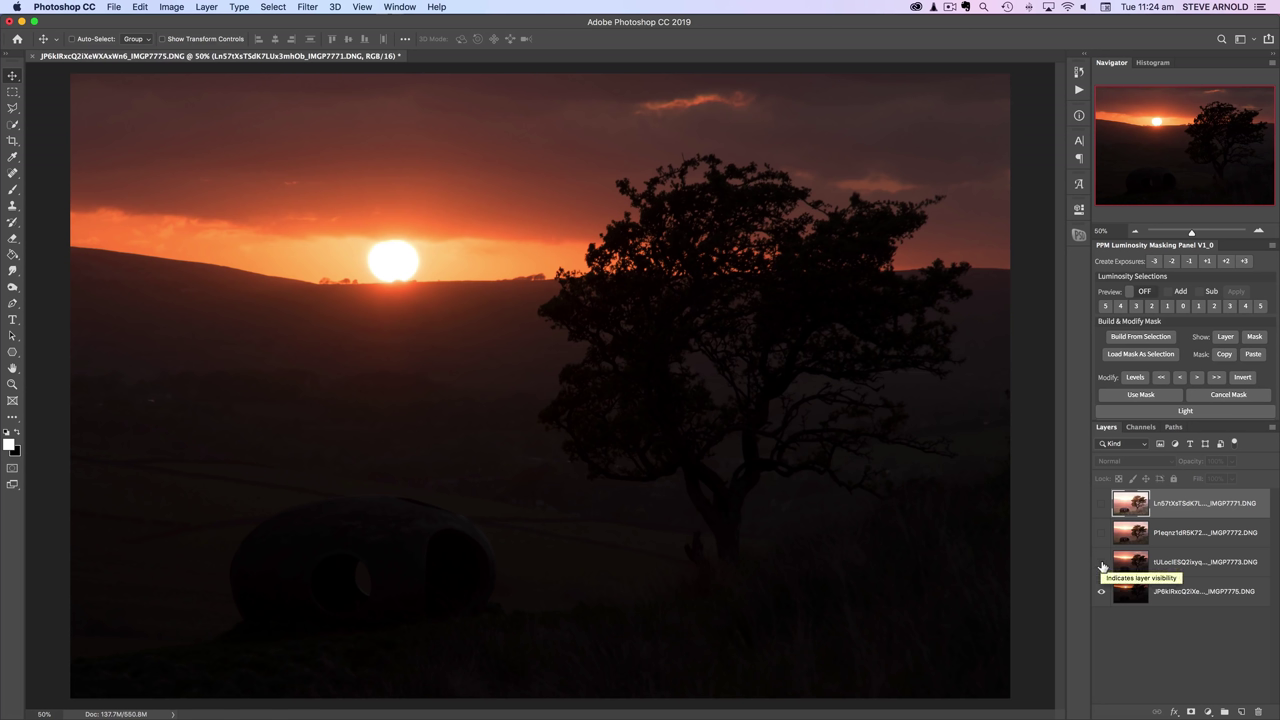
{"action": "left_click", "coordinate": [1102, 564]}
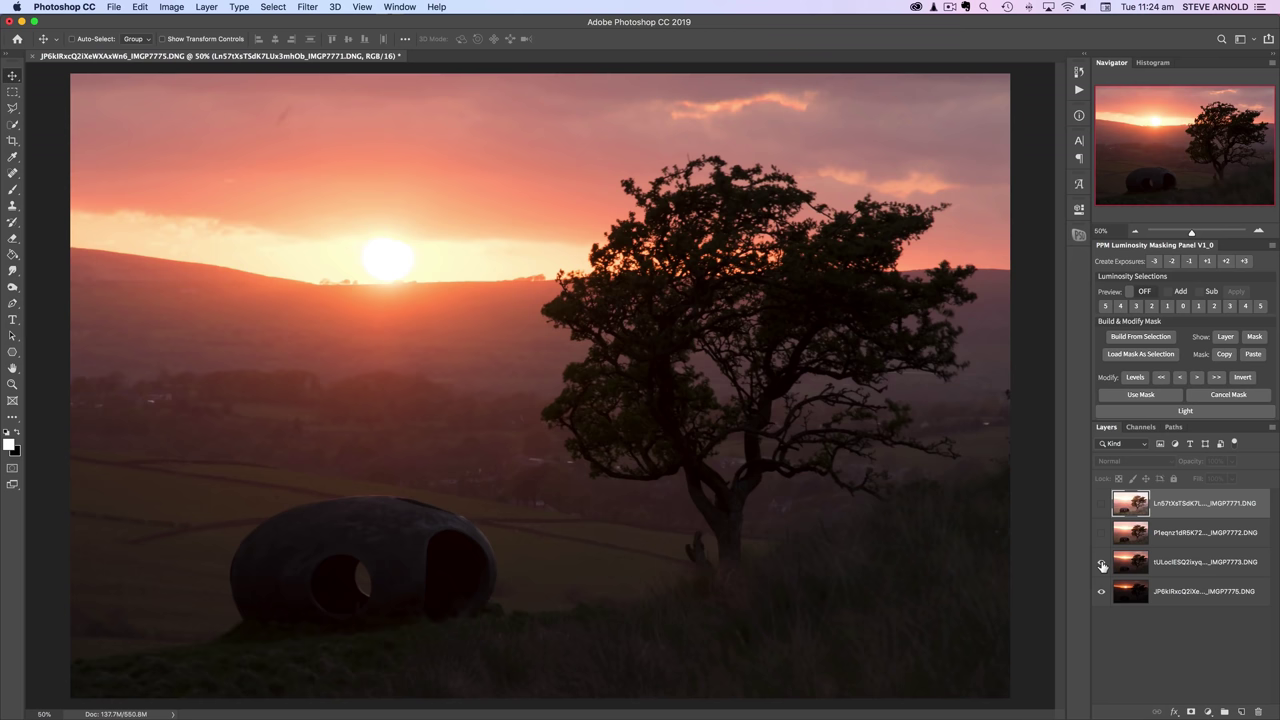
{"action": "left_click", "coordinate": [1102, 533]}
{"action": "left_click", "coordinate": [1102, 504]}
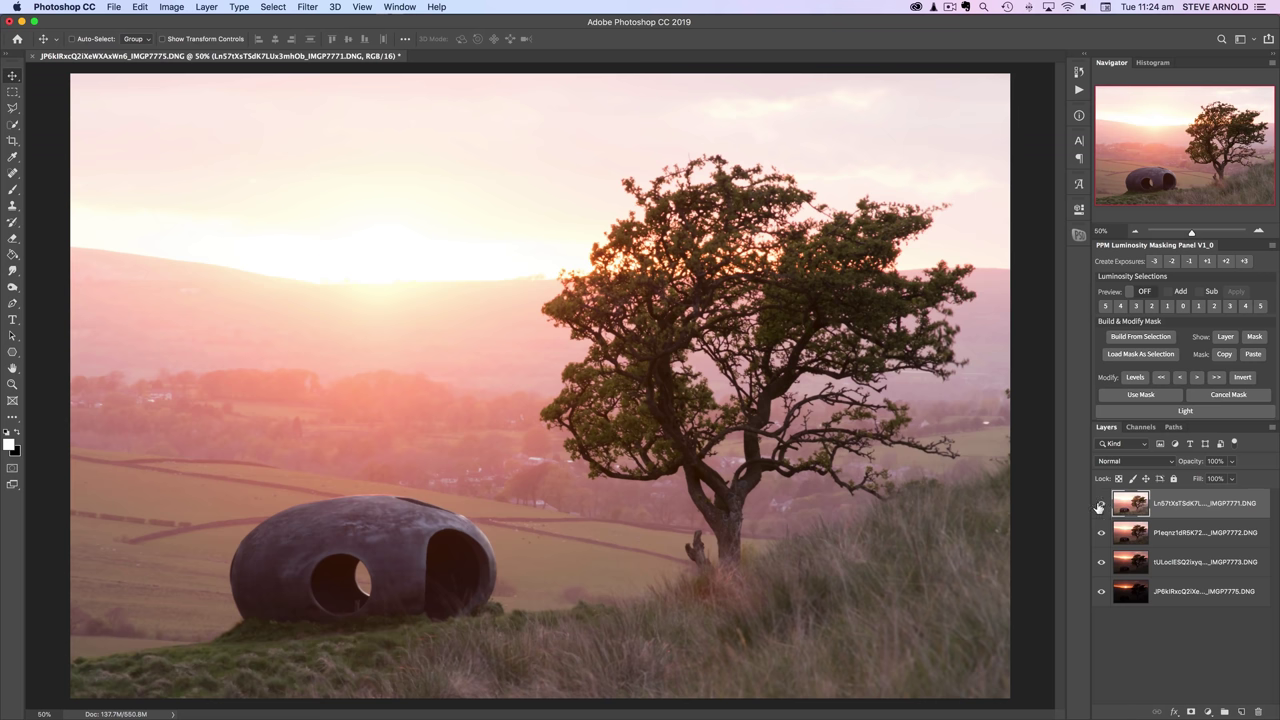
Toggle the visibility of the three upper exposure layers individually to compare sky and foreground detail between exposures
{"action": "left_click", "coordinate": [1100, 505]}
{"action": "left_click", "coordinate": [1102, 533]}
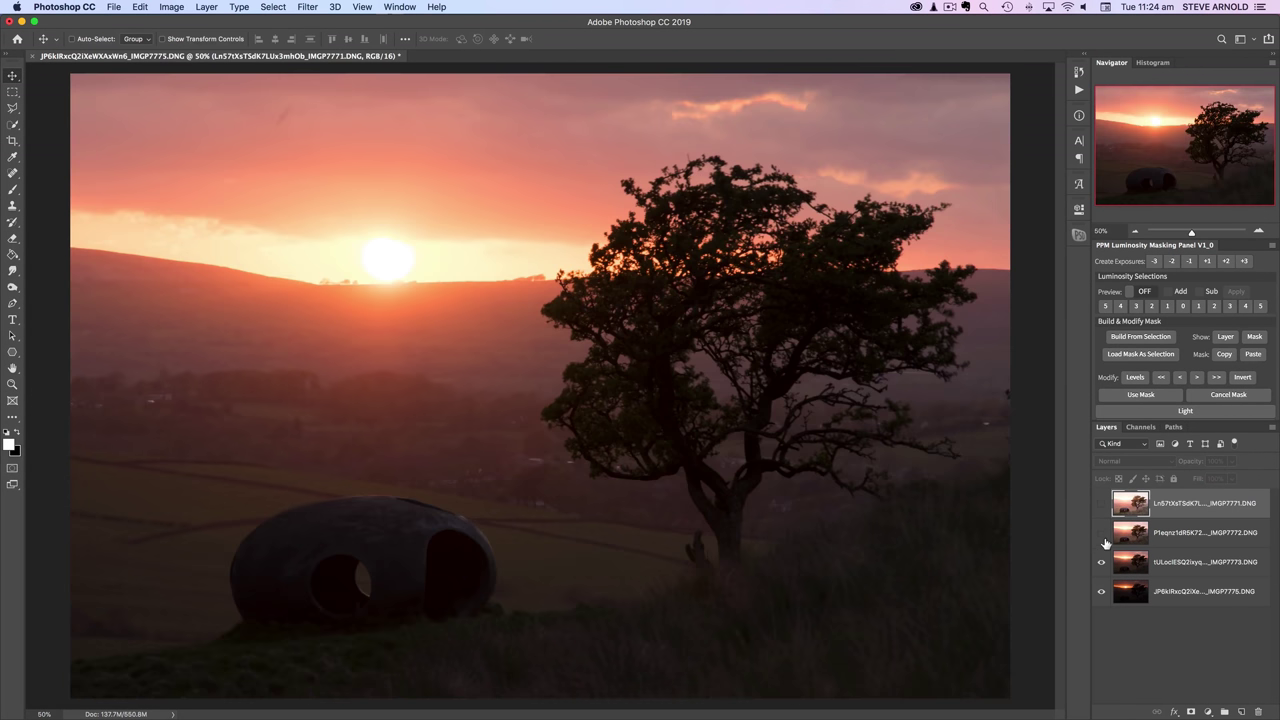
{"action": "left_click", "coordinate": [1101, 537]}
{"action": "left_click", "coordinate": [1101, 537]}
{"action": "left_click", "coordinate": [1102, 566]}
{"action": "left_click", "coordinate": [1102, 566]}
{"action": "left_click", "coordinate": [1102, 566]}
{"action": "left_click", "coordinate": [1102, 566]}
{"action": "left_click", "coordinate": [1101, 533]}
{"action": "left_click", "coordinate": [1102, 505]}
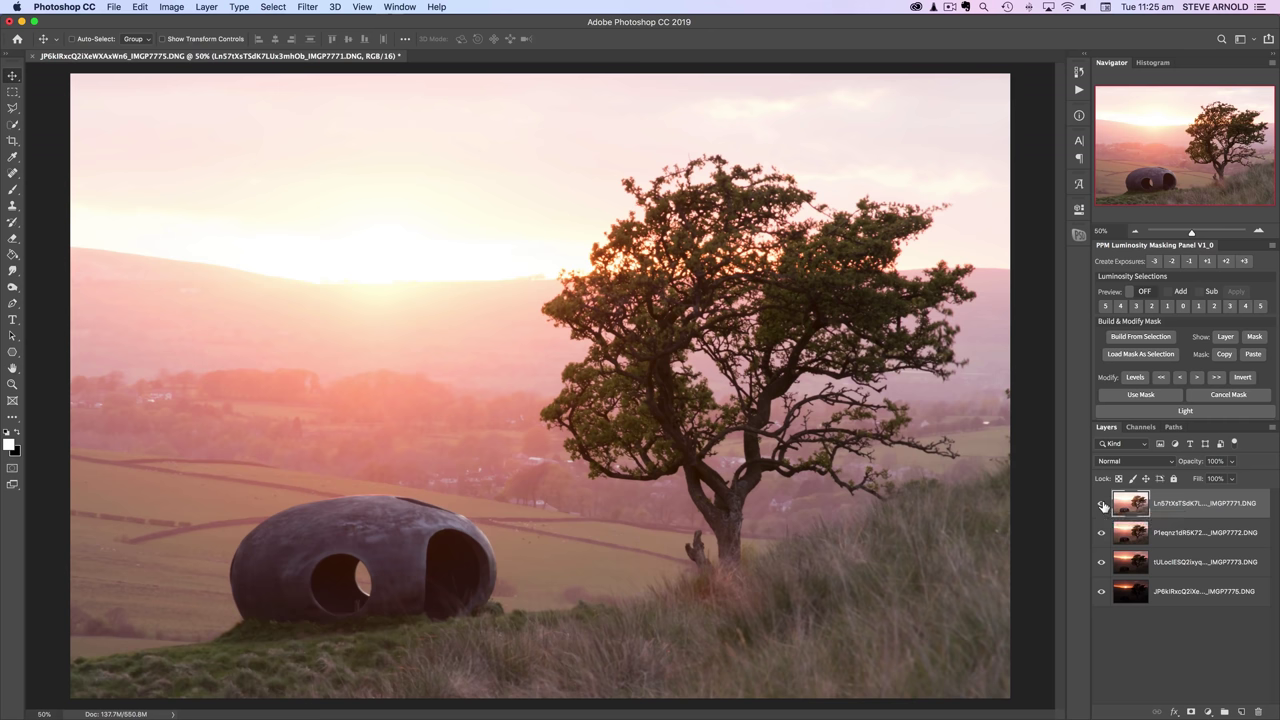
{"action": "left_click", "coordinate": [1102, 505]}
{"action": "left_click", "coordinate": [1102, 505]}
Try lowering the top exposure layer's opacity to 34% and 9%, and restore it to 100%
{"action": "left_click", "coordinate": [1259, 231]}
{"action": "left_click_drag", "start_coordinate": [1189, 177], "coordinate": [1177, 176]}
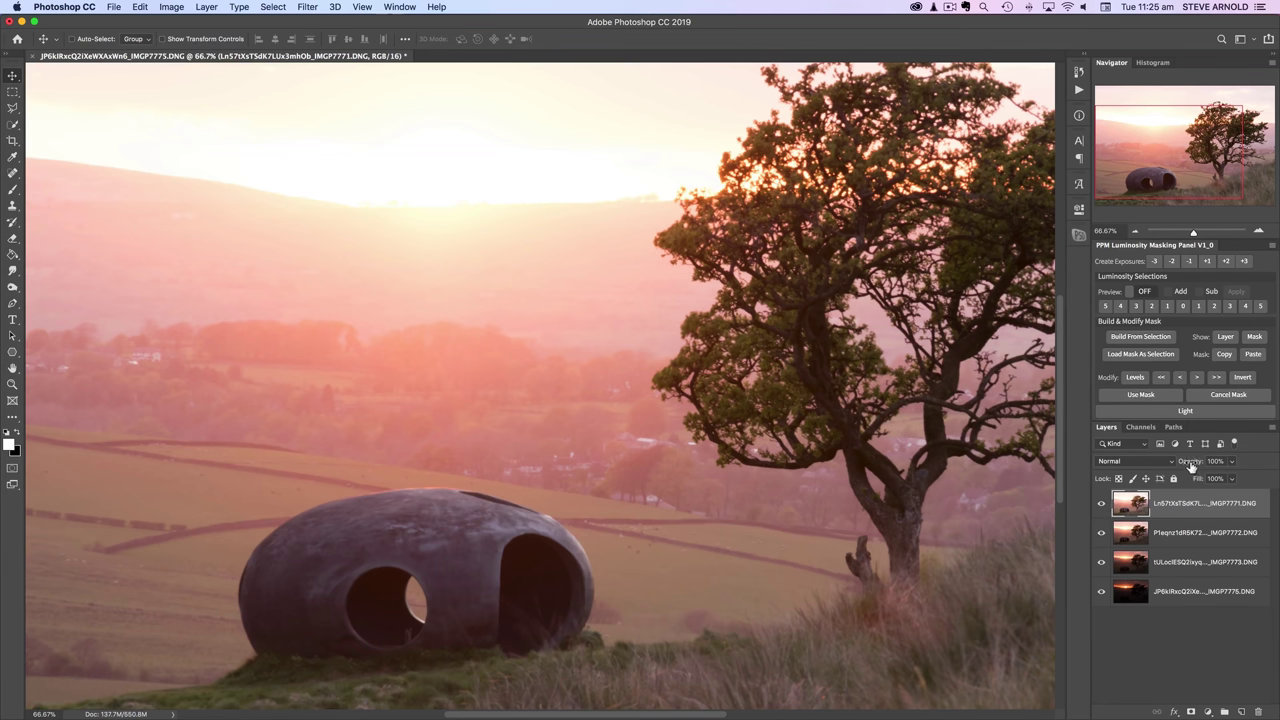
{"action": "left_click_drag", "start_coordinate": [1191, 463], "coordinate": [1158, 465]}
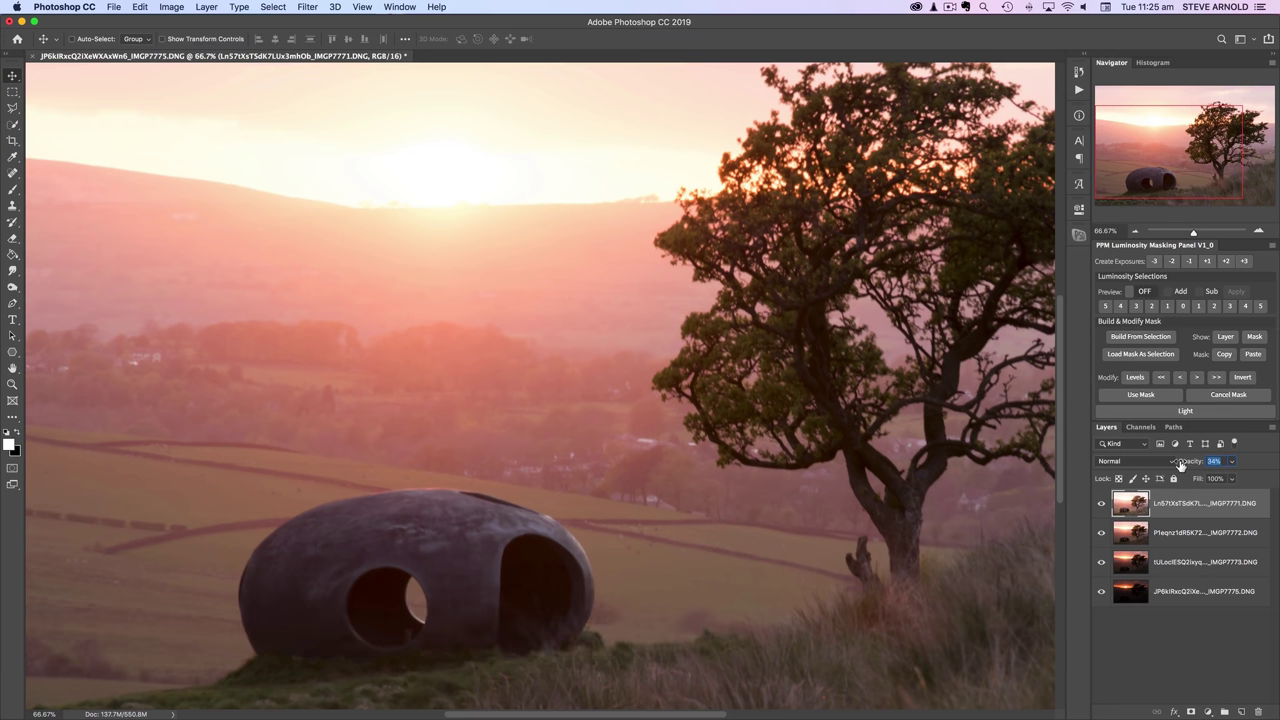
{"action": "left_click_drag", "start_coordinate": [1186, 465], "coordinate": [1164, 465]}
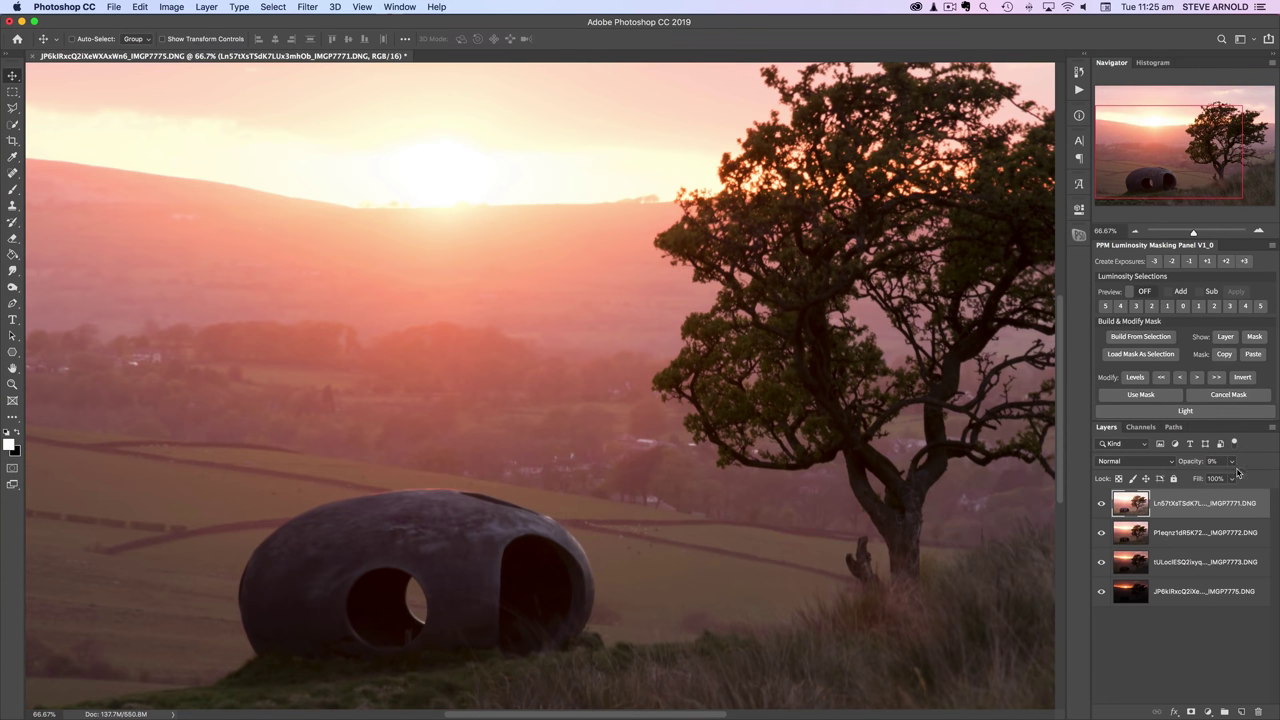
{"action": "left_click_drag", "start_coordinate": [1192, 467], "coordinate": [1265, 460]}
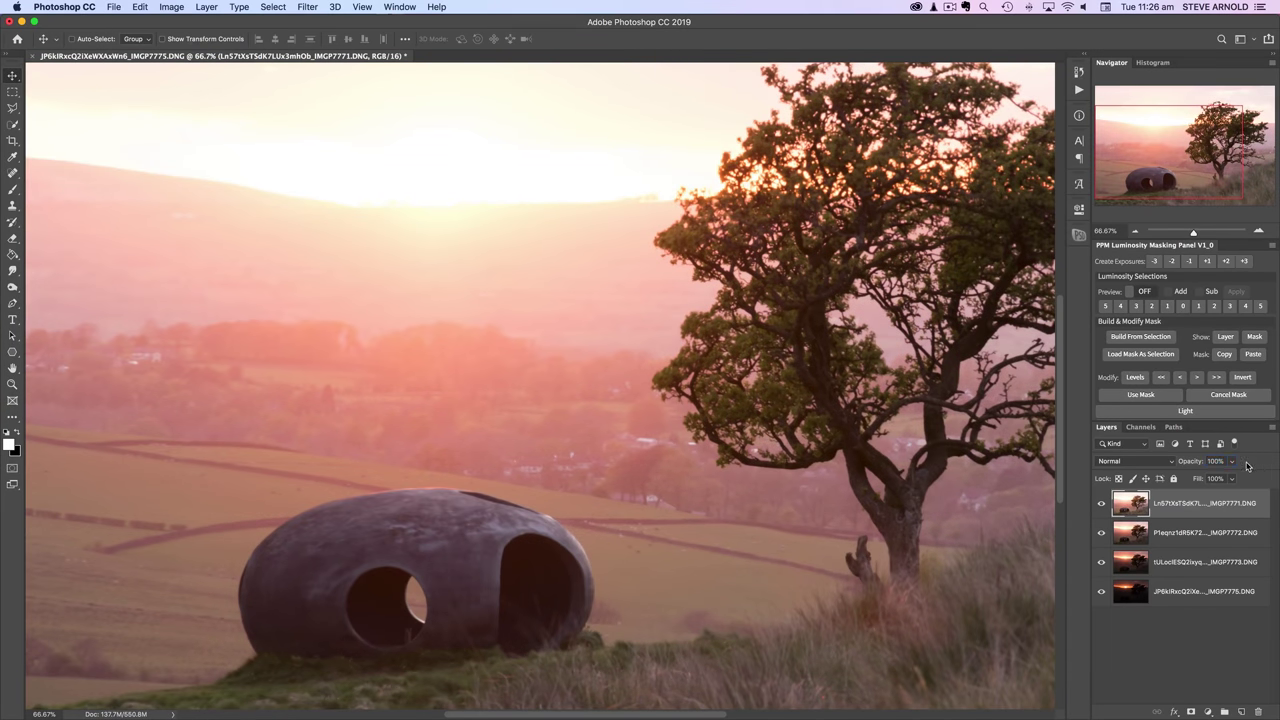
Add a white layer mask to the top exposure layer and set the Brush tool to 400 px
{"action": "left_click", "coordinate": [1189, 711]}
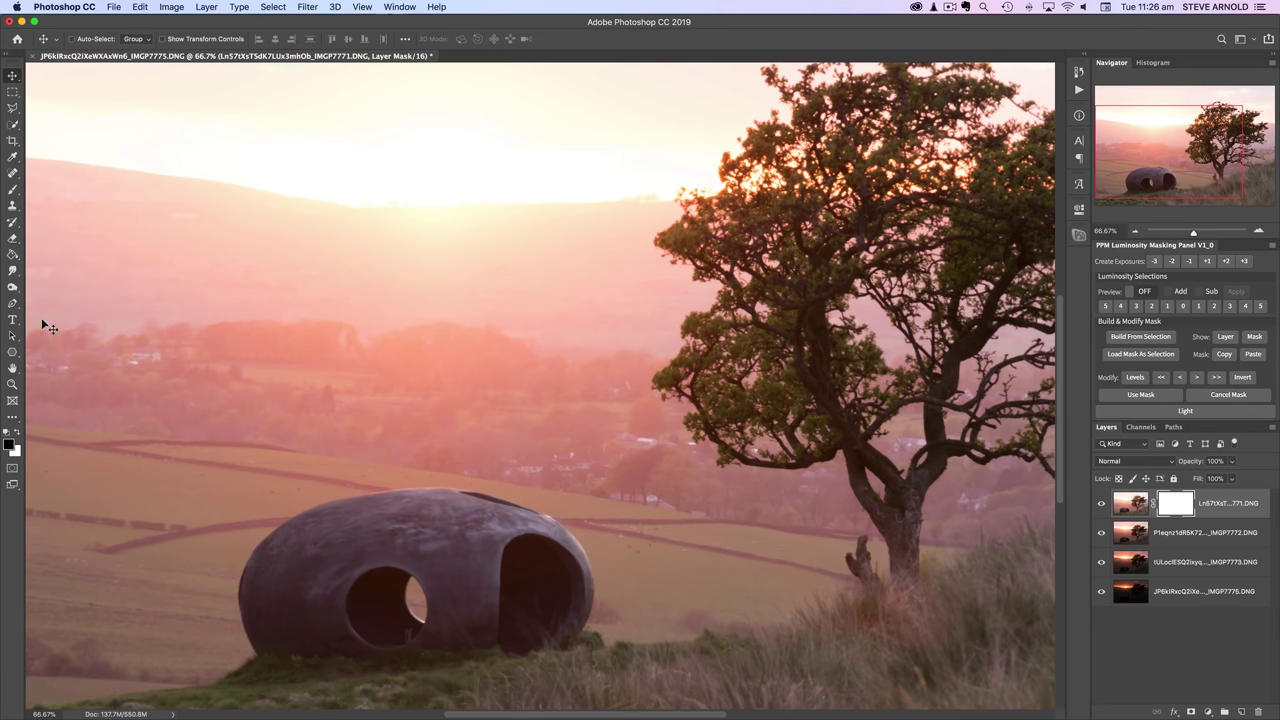
{"action": "key", "text": "b"}
{"action": "key", "text": "bracketleft"}
{"action": "key", "text": "bracketleft"}
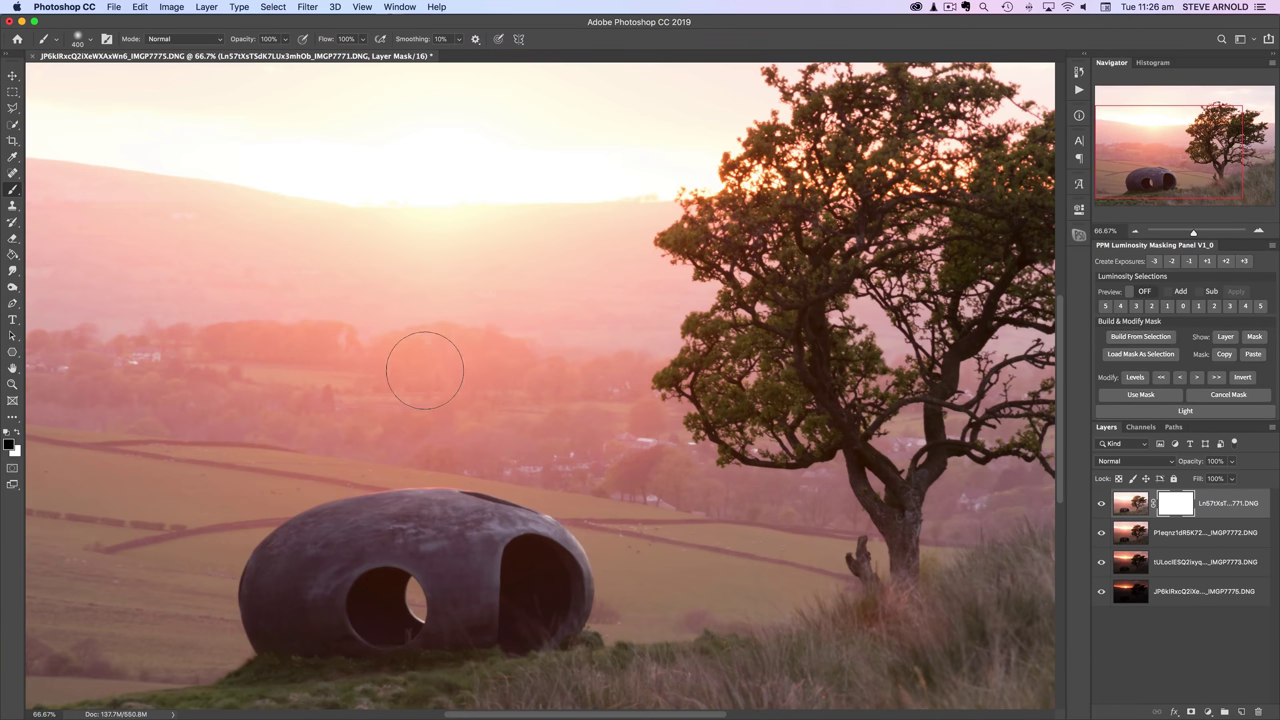
Try painting black on the top layer's mask along the hill ridge and over the pod, undoing the pod stroke
{"action": "mouse_move", "coordinate": [120, 163]}
{"action": "left_mouse_down"}
{"action": "mouse_move", "coordinate": [371, 197]}
{"action": "mouse_move", "coordinate": [271, 182]}
{"action": "left_mouse_up"}
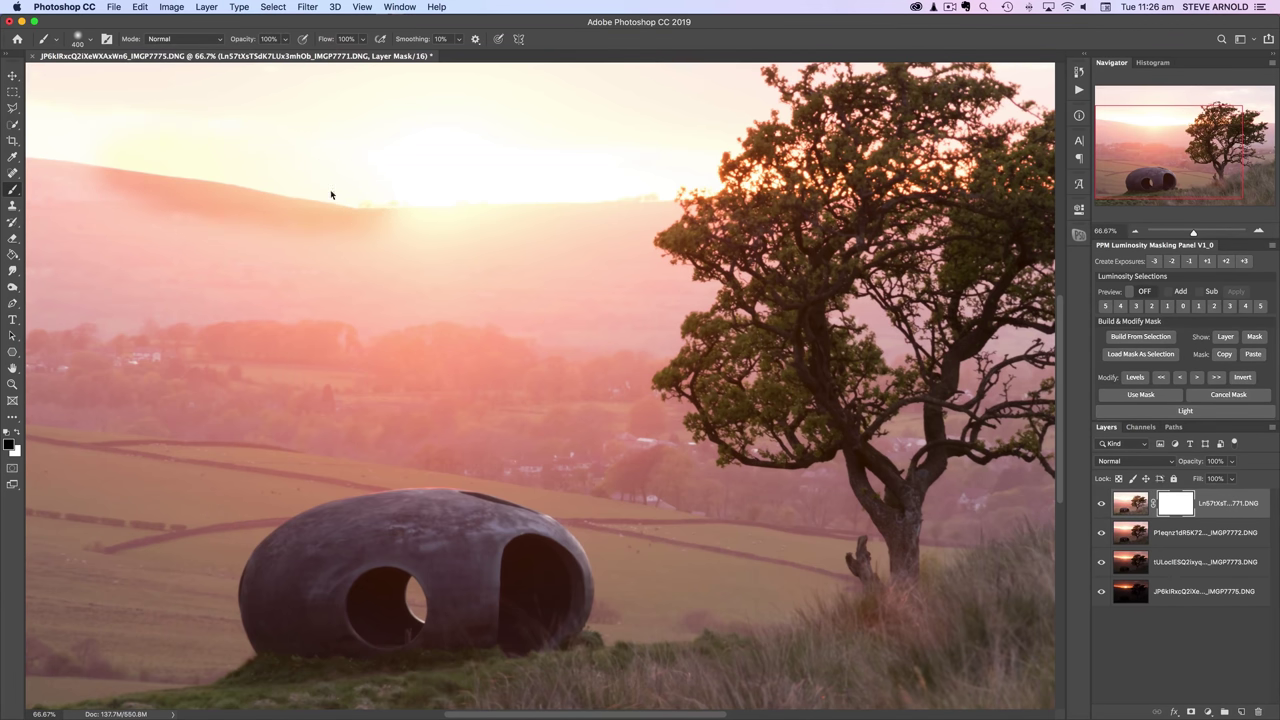
{"action": "mouse_move", "coordinate": [345, 515]}
{"action": "left_mouse_down"}
{"action": "mouse_move", "coordinate": [479, 500]}
{"action": "mouse_move", "coordinate": [361, 502]}
{"action": "mouse_move", "coordinate": [452, 508]}
{"action": "left_mouse_up"}
{"action": "key", "text": "super+z"}
Try masking out the pod's upper part with a broad black stroke at 100% zoom, and undo the stroke
{"action": "left_click", "coordinate": [1259, 231]}
{"action": "left_click_drag", "start_coordinate": [1193, 167], "coordinate": [1178, 186]}
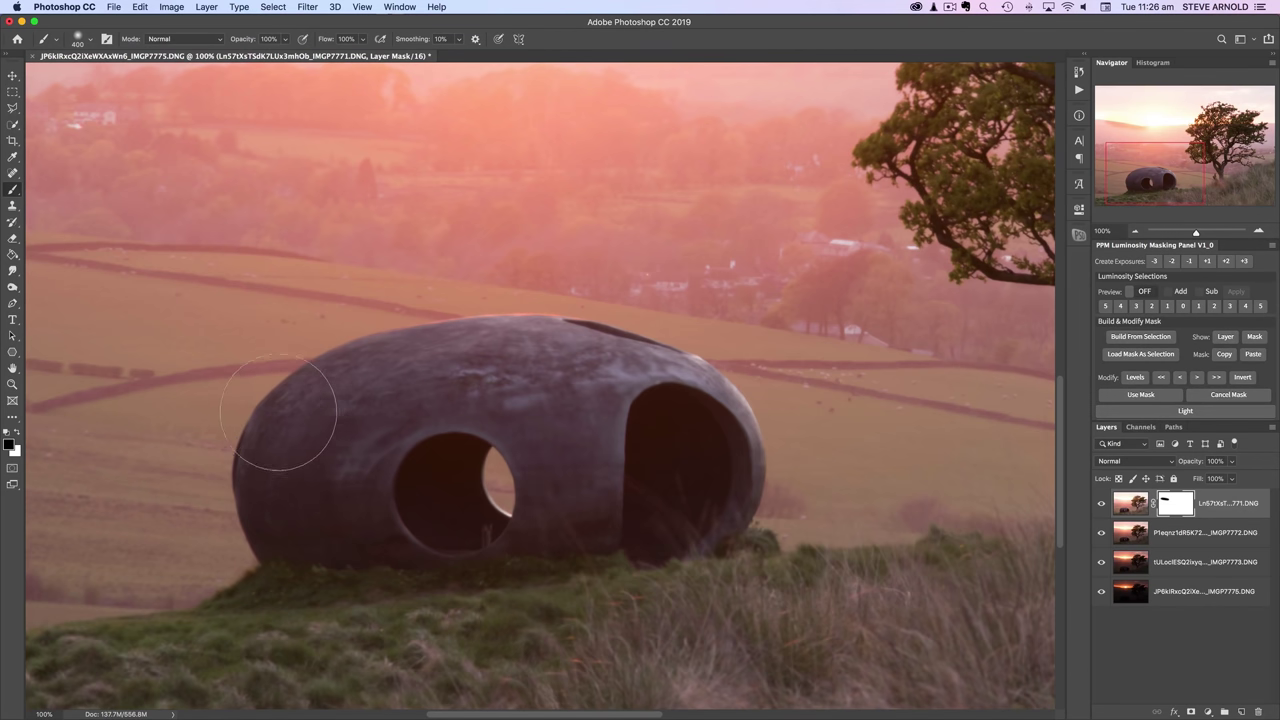
{"action": "mouse_move", "coordinate": [286, 425]}
{"action": "left_mouse_down"}
{"action": "mouse_move", "coordinate": [372, 360]}
{"action": "mouse_move", "coordinate": [509, 341]}
{"action": "mouse_move", "coordinate": [586, 363]}
{"action": "mouse_move", "coordinate": [403, 401]}
{"action": "mouse_move", "coordinate": [315, 446]}
{"action": "mouse_move", "coordinate": [523, 391]}
{"action": "mouse_move", "coordinate": [660, 373]}
{"action": "mouse_move", "coordinate": [661, 361]}
{"action": "mouse_move", "coordinate": [571, 357]}
{"action": "left_mouse_up"}
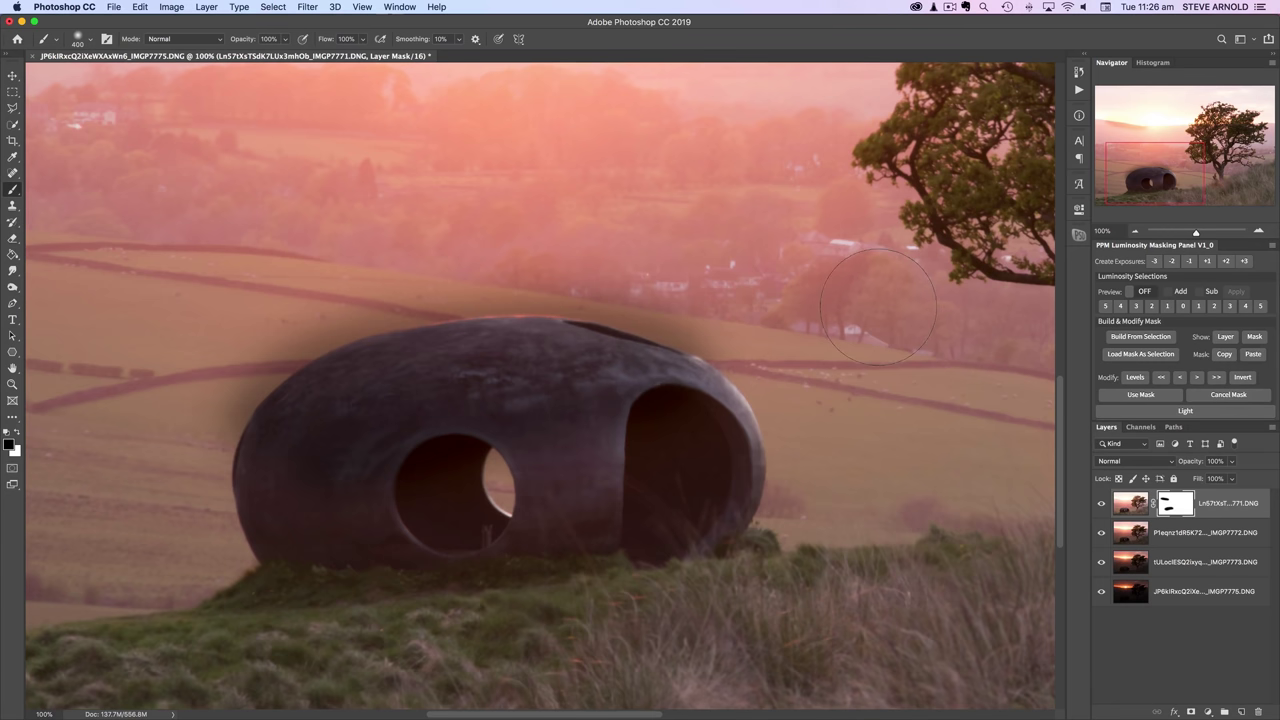
{"action": "key", "text": "super+z"}
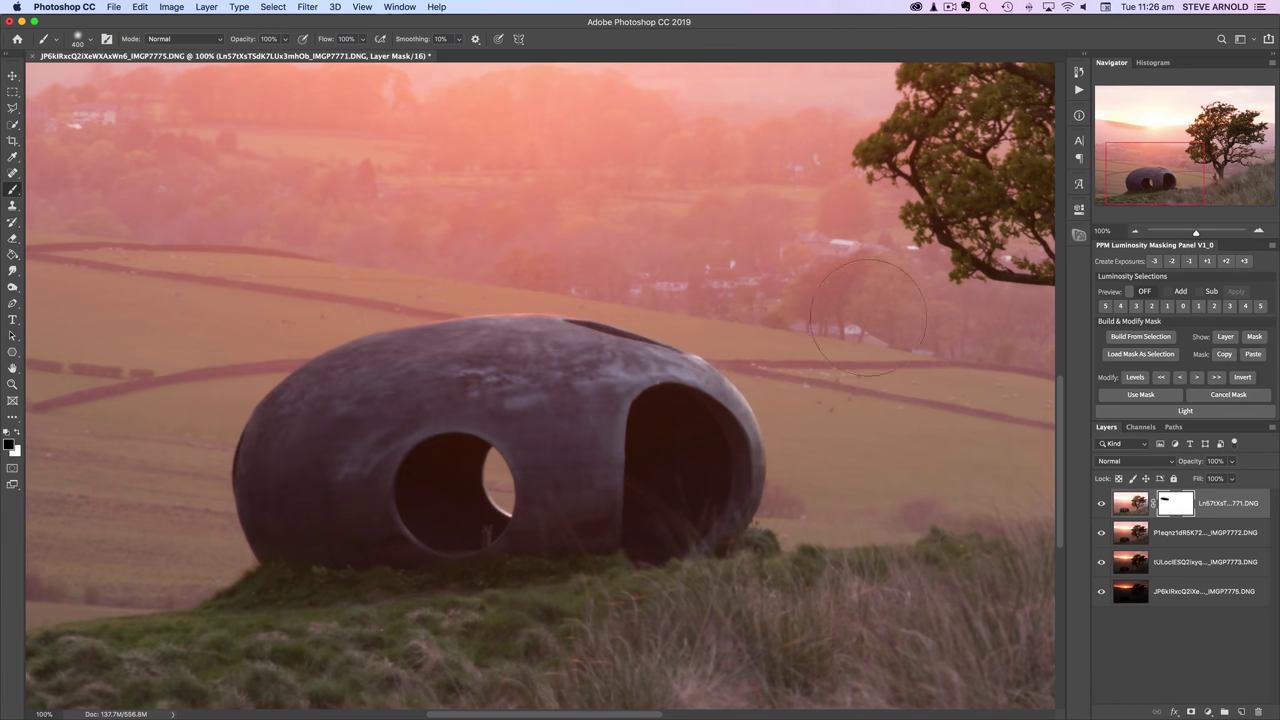
Undo the hill ridge stroke on the top layer's mask
{"action": "left_click", "coordinate": [1134, 232]}
{"action": "left_click", "coordinate": [1134, 232]}
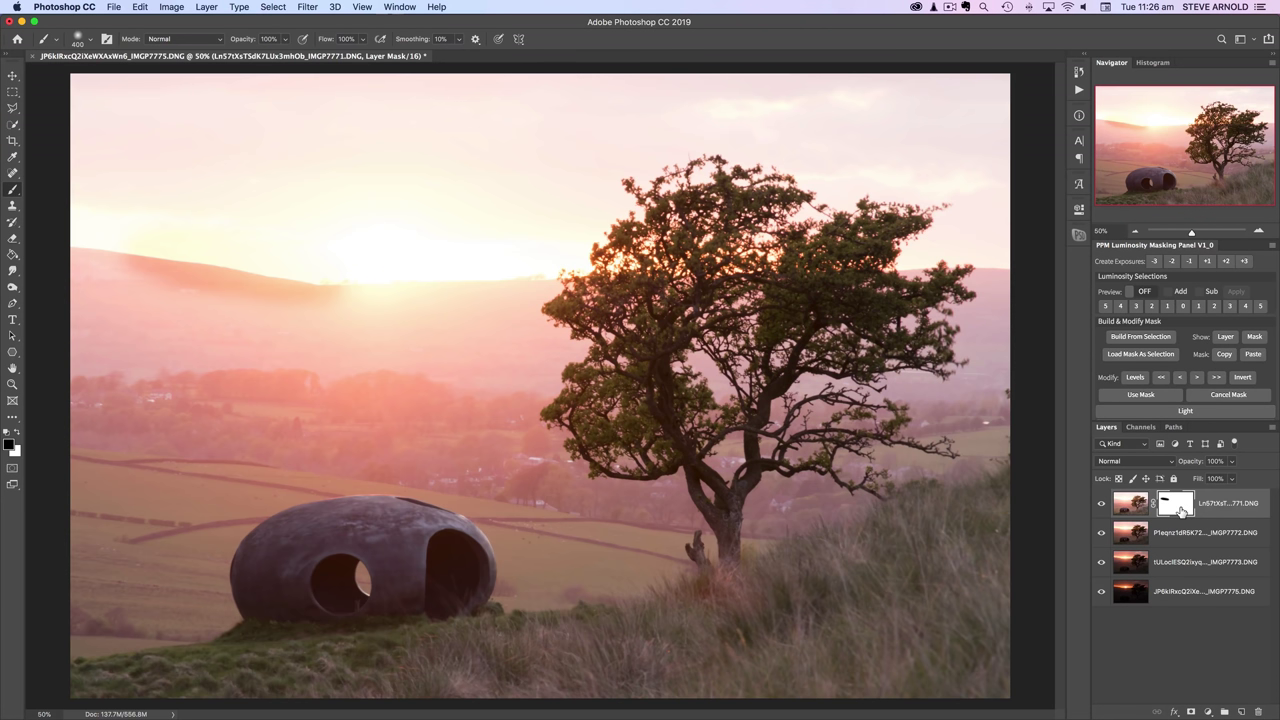
{"action": "key", "text": "super+z"}
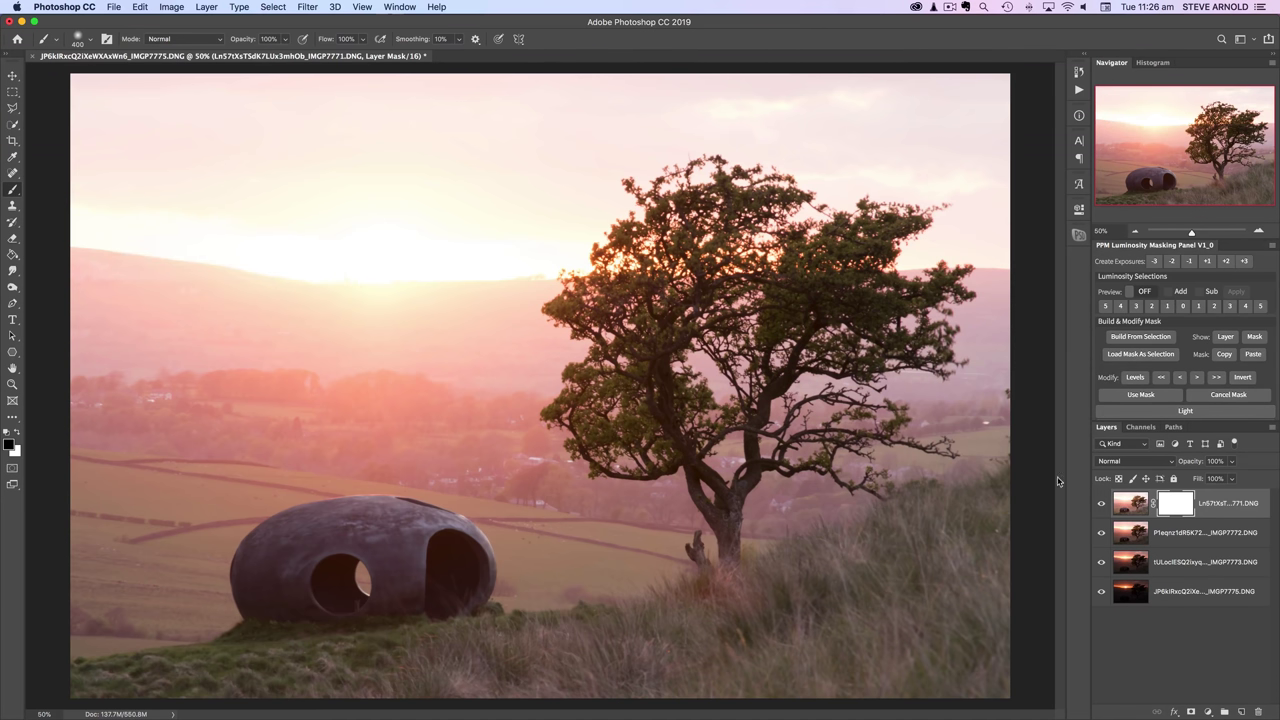
Hide the top exposure layer and add a white layer mask to the IMGP7772 exposure layer
{"action": "left_click", "coordinate": [1130, 504]}
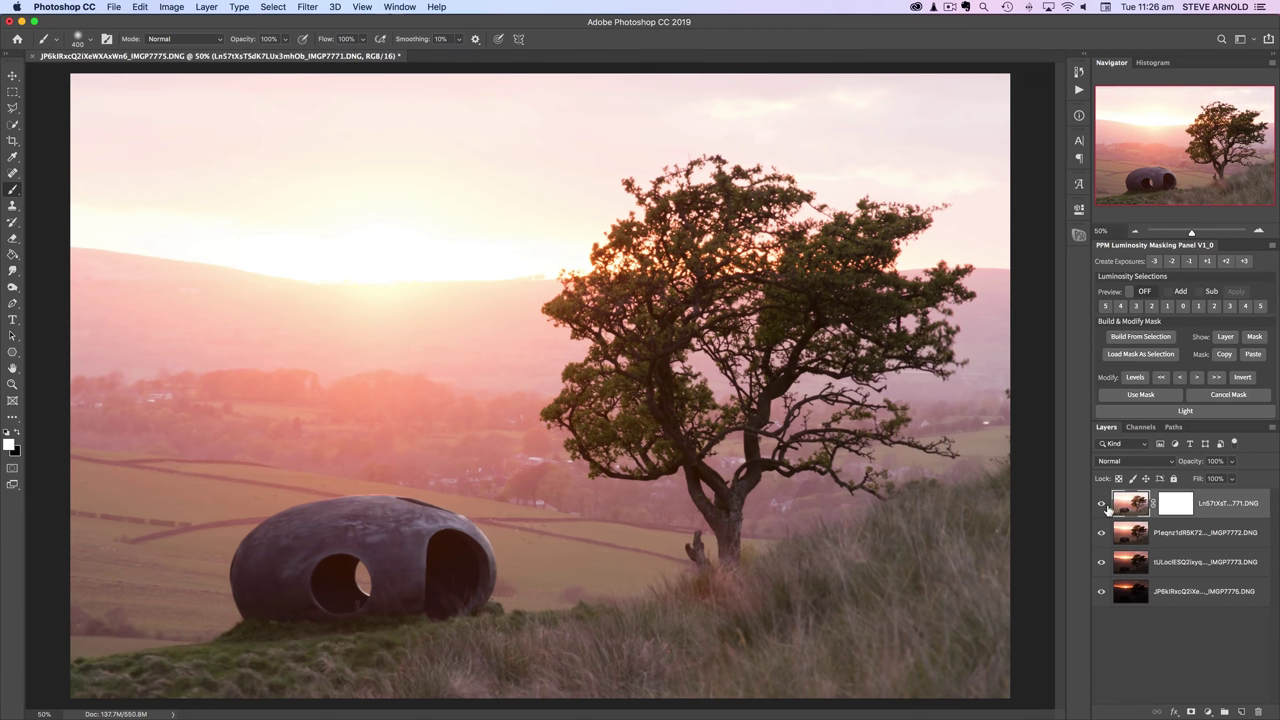
{"action": "left_click", "coordinate": [1101, 503]}
{"action": "left_click", "coordinate": [1133, 537]}
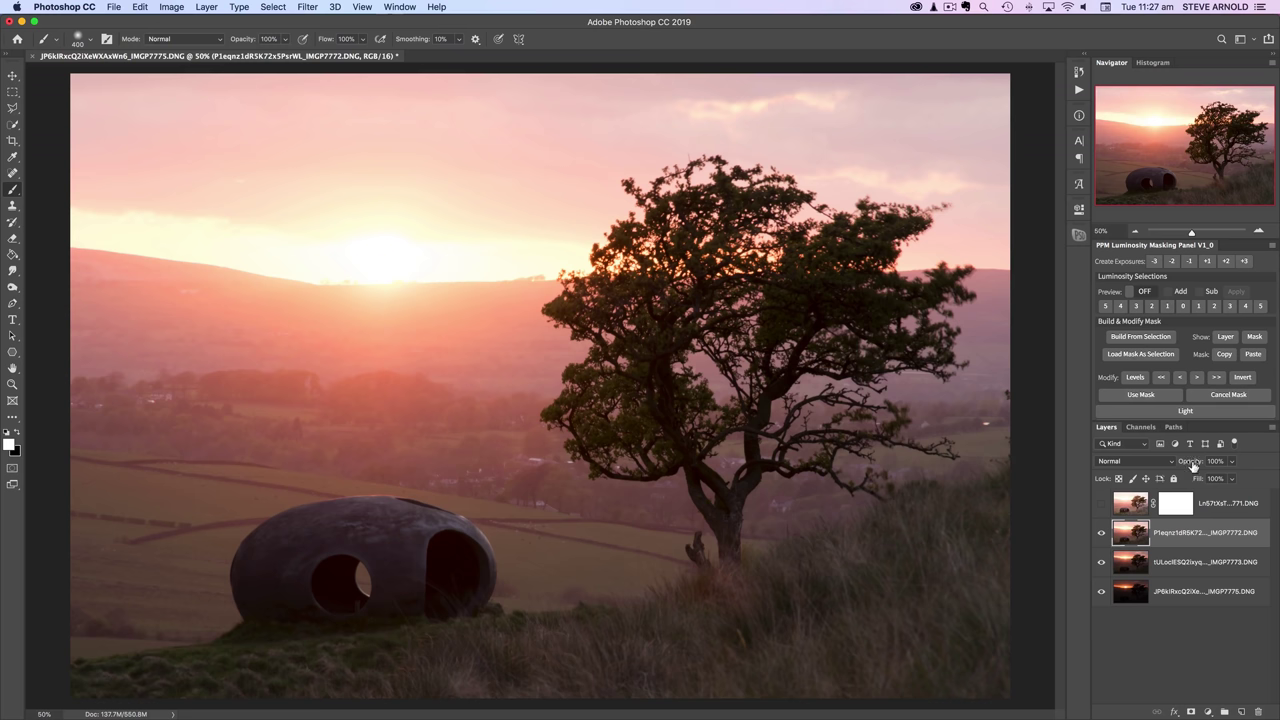
{"action": "left_click_drag", "start_coordinate": [1193, 466], "coordinate": [1219, 466]}
{"action": "left_click", "coordinate": [1263, 226]}
{"action": "left_click", "coordinate": [1263, 226]}
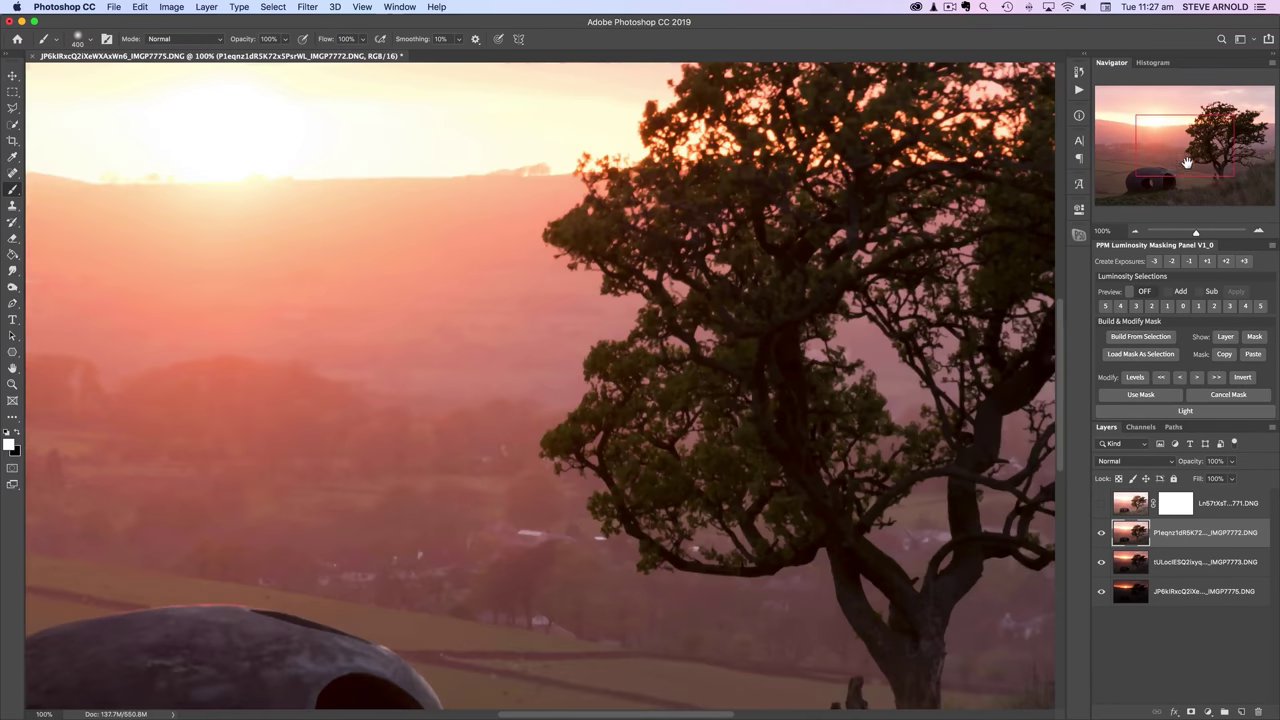
{"action": "left_click_drag", "start_coordinate": [1180, 168], "coordinate": [1160, 190]}
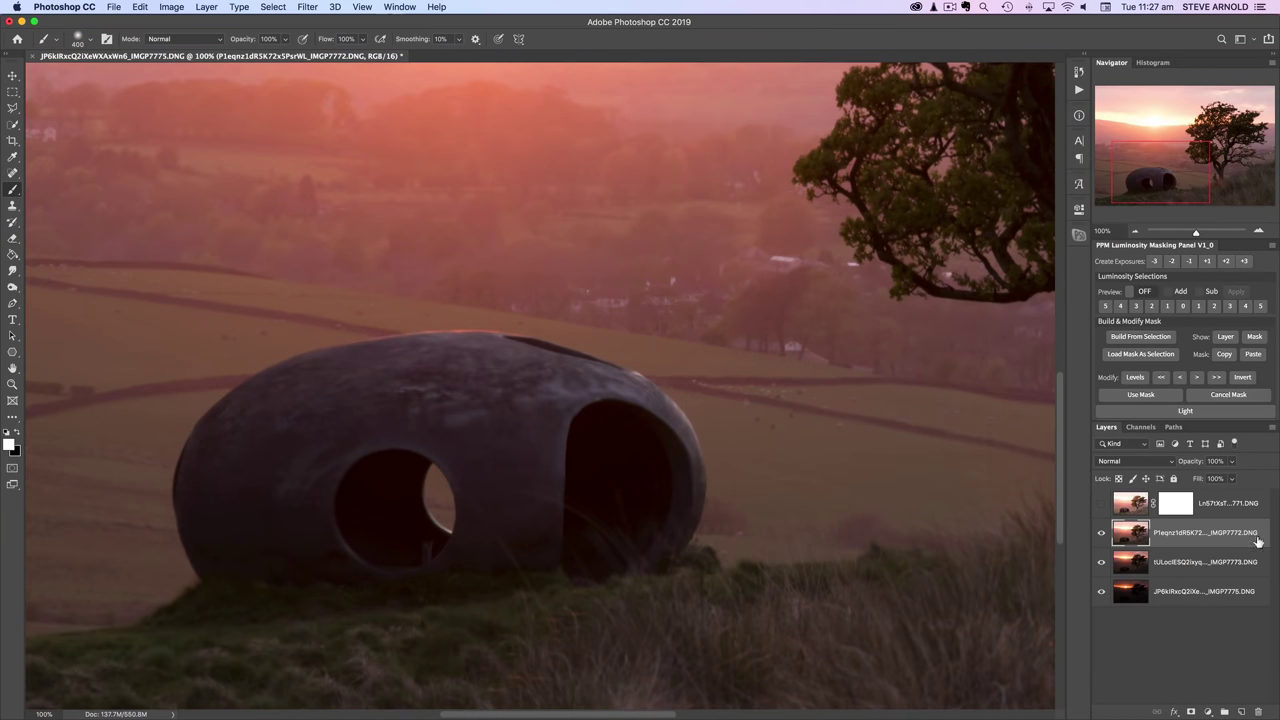
{"action": "left_click", "coordinate": [1192, 710]}
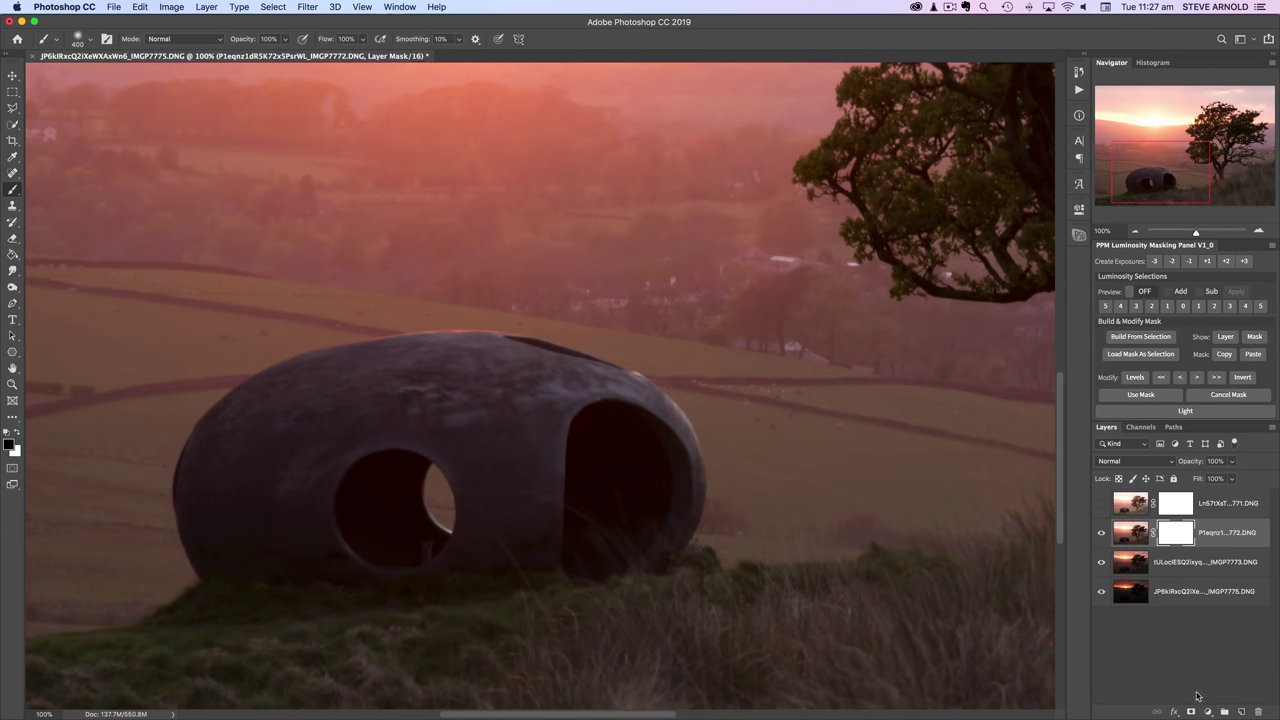
Try painting black over the pod's upper edge on the IMGP7772 layer's mask, and undo the stroke
{"action": "mouse_move", "coordinate": [292, 372]}
{"action": "left_mouse_down"}
{"action": "mouse_move", "coordinate": [387, 339]}
{"action": "mouse_move", "coordinate": [514, 341]}
{"action": "mouse_move", "coordinate": [213, 435]}
{"action": "mouse_move", "coordinate": [404, 371]}
{"action": "mouse_move", "coordinate": [620, 377]}
{"action": "mouse_move", "coordinate": [276, 422]}
{"action": "mouse_move", "coordinate": [766, 356]}
{"action": "left_mouse_up"}
{"action": "key", "text": "super+z"}
Toggle the IMGP7772 layer's visibility to compare it with the darker exposure, at the pod and across the whole scene
{"action": "left_click", "coordinate": [1127, 540]}
{"action": "left_click", "coordinate": [1102, 534]}
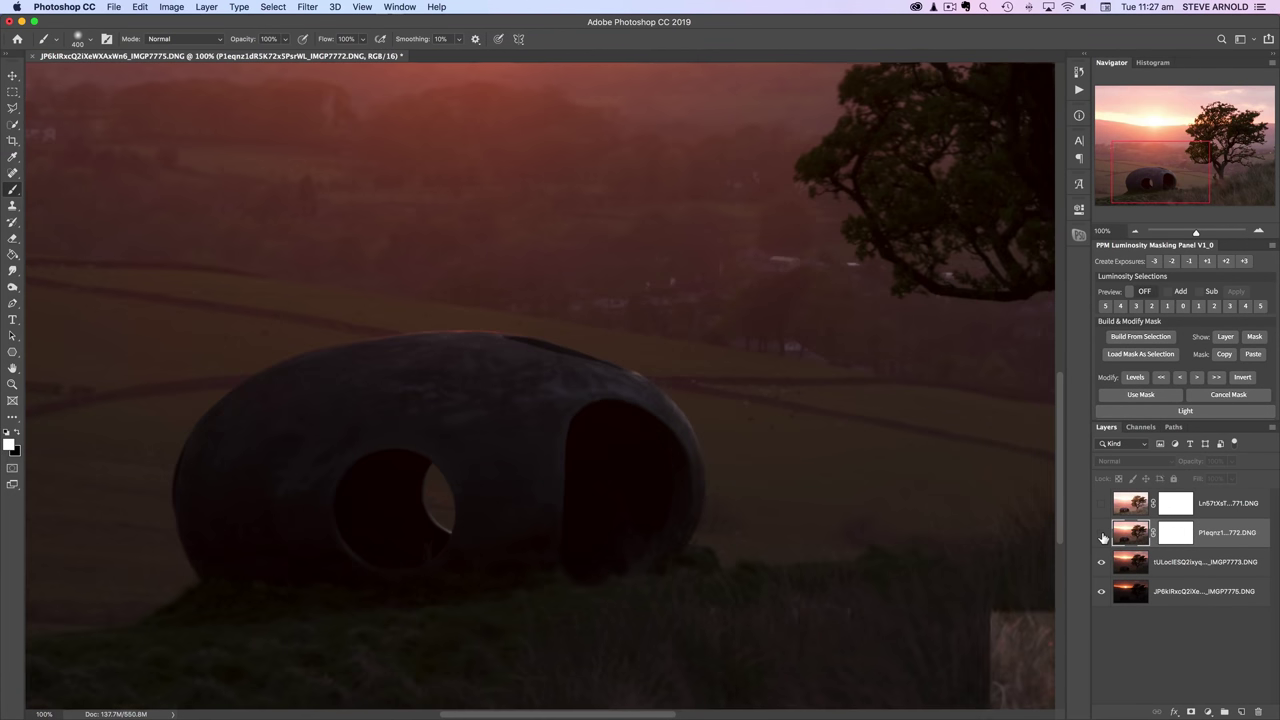
{"action": "left_click", "coordinate": [1102, 534]}
{"action": "left_click", "coordinate": [1102, 534]}
{"action": "left_click", "coordinate": [1102, 534]}
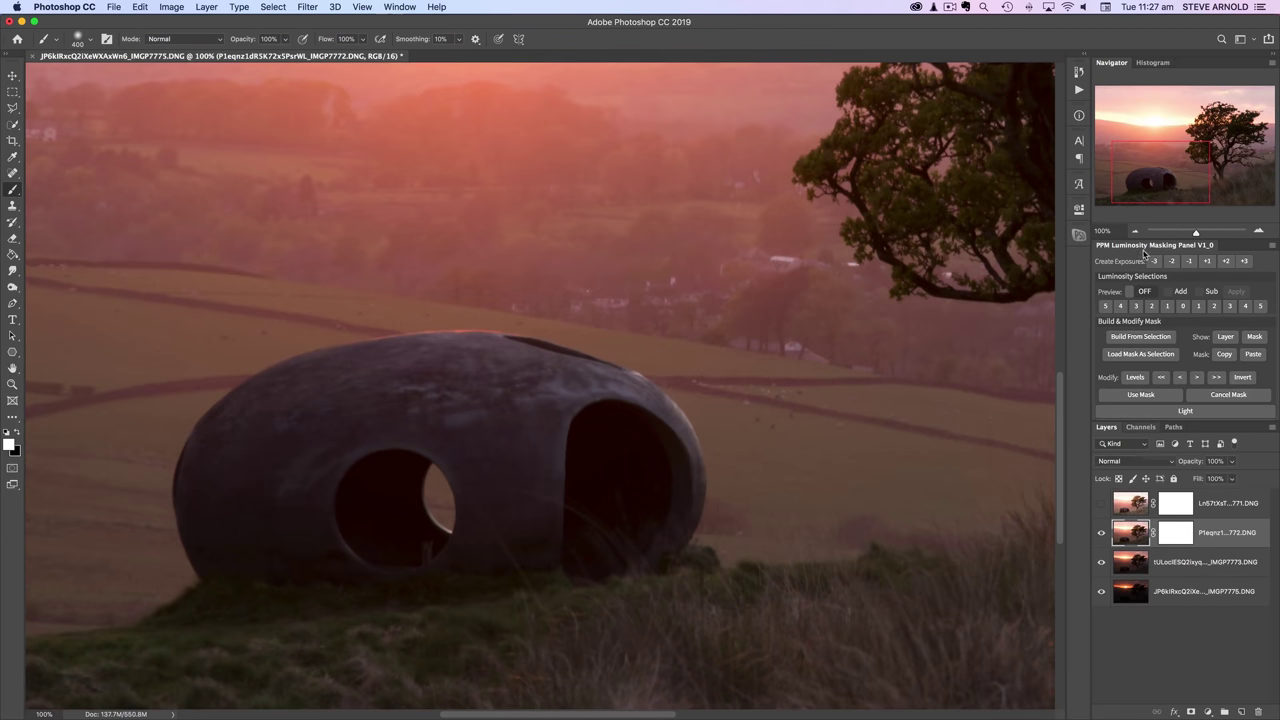
{"action": "left_click", "coordinate": [1136, 233]}
{"action": "left_click", "coordinate": [1136, 233]}
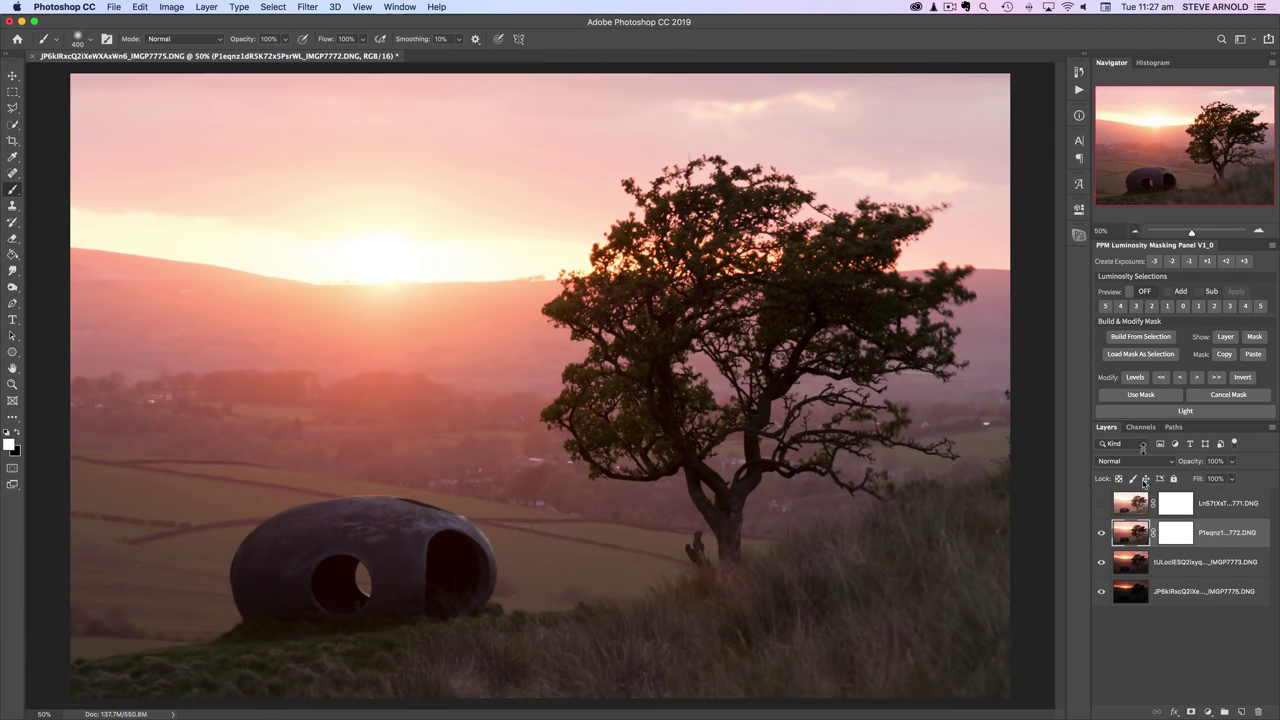
{"action": "left_click", "coordinate": [1102, 534]}
{"action": "left_click", "coordinate": [1102, 534]}
{"action": "left_click", "coordinate": [1102, 534]}
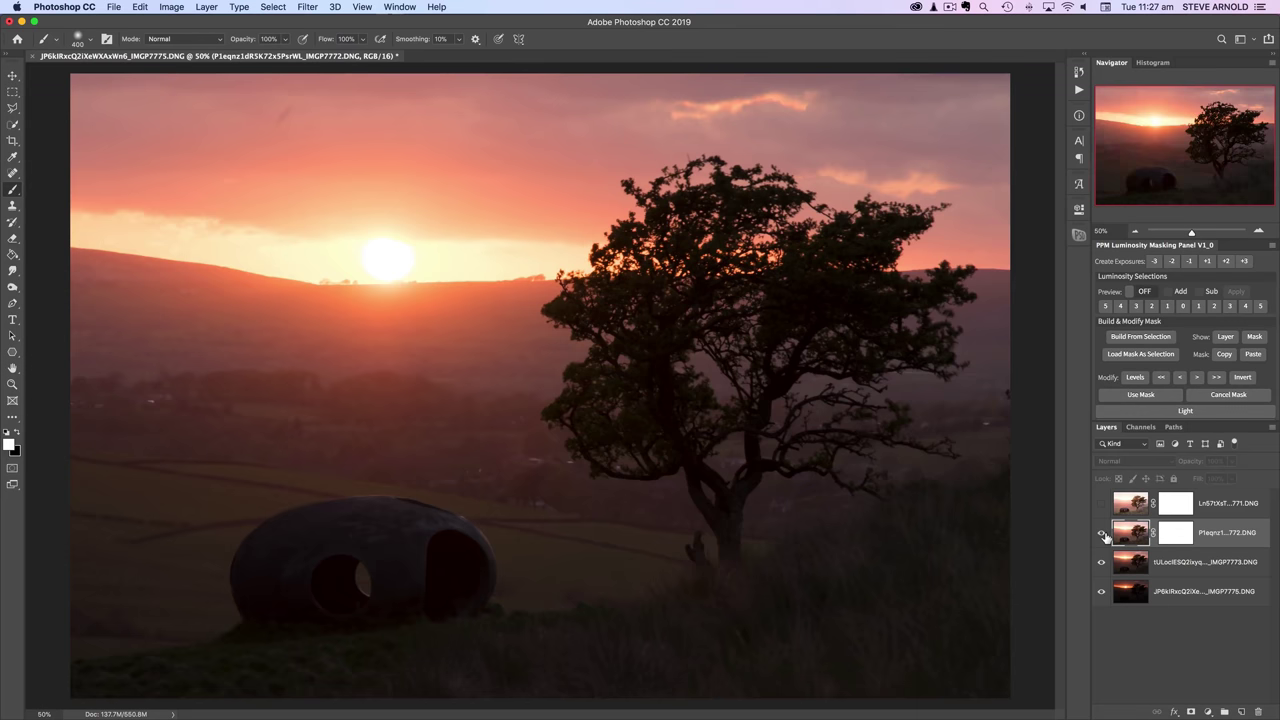
{"action": "left_click", "coordinate": [1103, 535]}
{"action": "left_click", "coordinate": [1103, 535]}
{"action": "left_click", "coordinate": [1103, 535]}
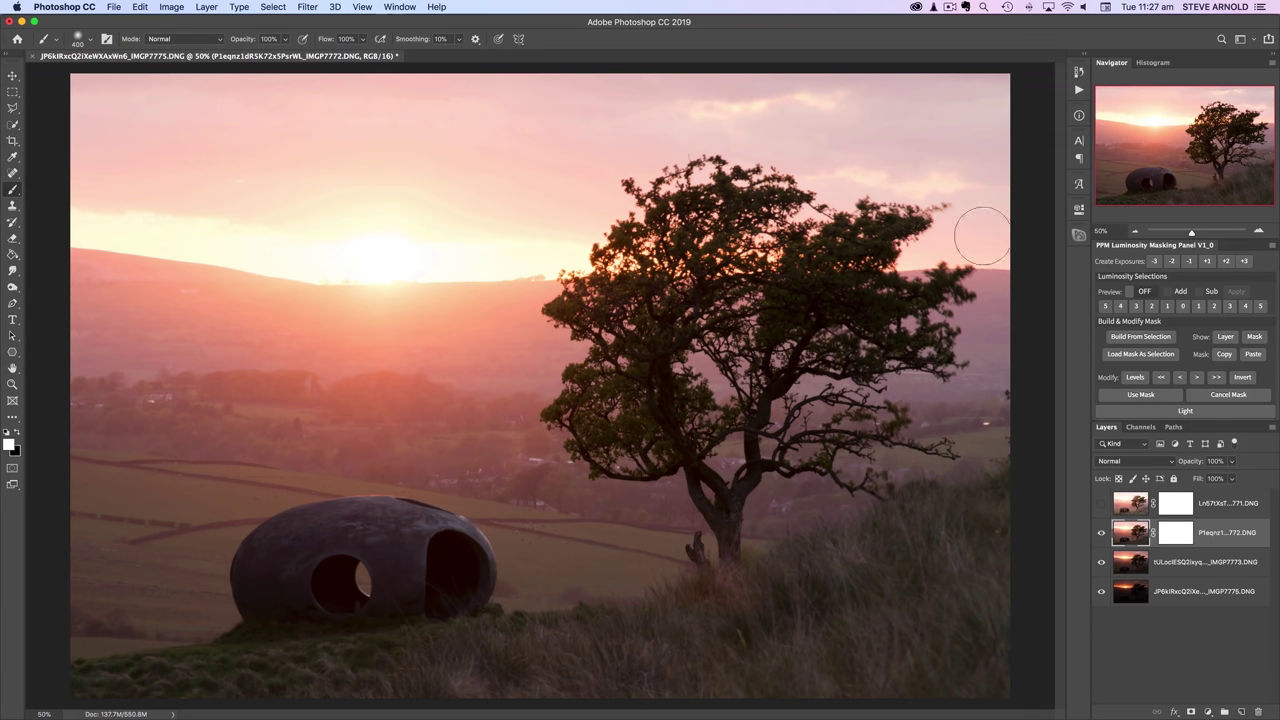
Try brushing over the clouds above the tree on the IMGP7772 layer's image, and undo the stroke
{"action": "left_click_drag", "start_coordinate": [840, 105], "coordinate": [671, 121]}
{"action": "key", "text": "super+z"}
Target the IMGP7772 layer's mask and try painting black across the clouds above the tree, undoing the strokes
{"action": "left_click", "coordinate": [1173, 535]}
{"action": "mouse_move", "coordinate": [832, 129]}
{"action": "left_mouse_down"}
{"action": "mouse_move", "coordinate": [831, 106]}
{"action": "mouse_move", "coordinate": [656, 103]}
{"action": "mouse_move", "coordinate": [900, 100]}
{"action": "left_mouse_up"}
{"action": "key", "text": "super+z"}
{"action": "left_click", "coordinate": [615, 100]}
{"action": "key", "text": "super+z"}
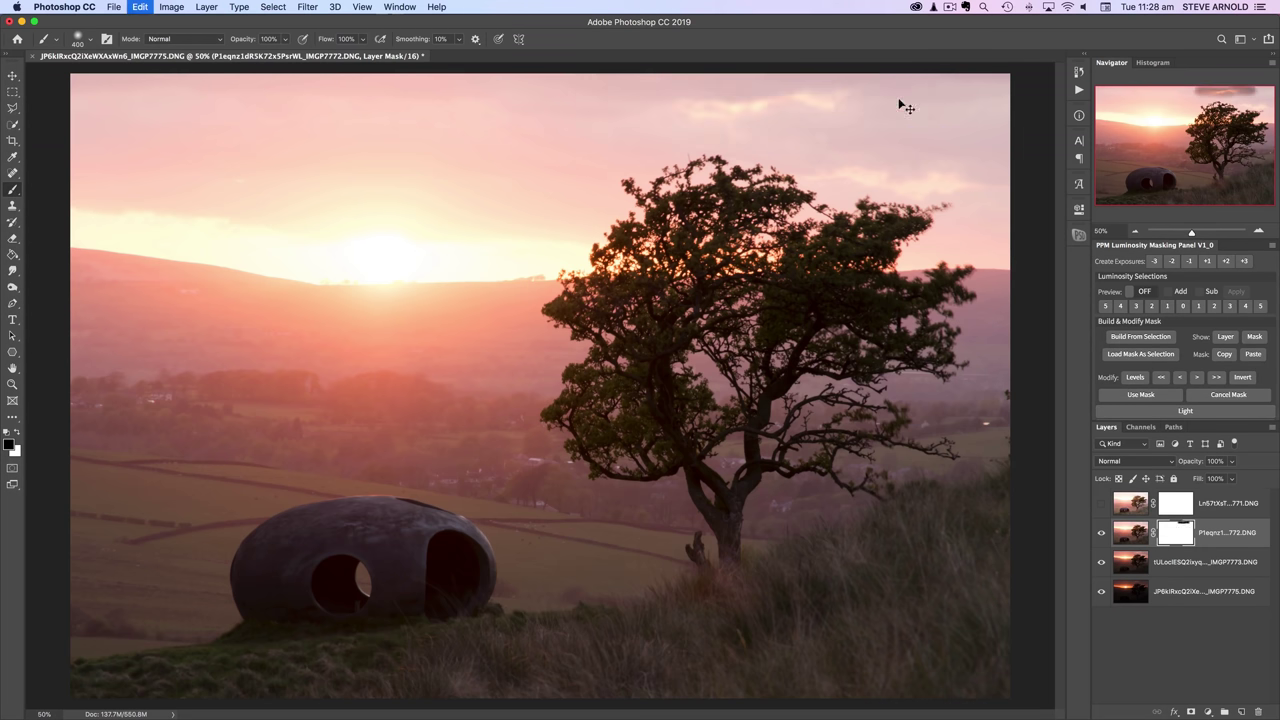
{"action": "left_click", "coordinate": [875, 98]}
{"action": "left_click_drag", "start_coordinate": [797, 101], "coordinate": [551, 106]}
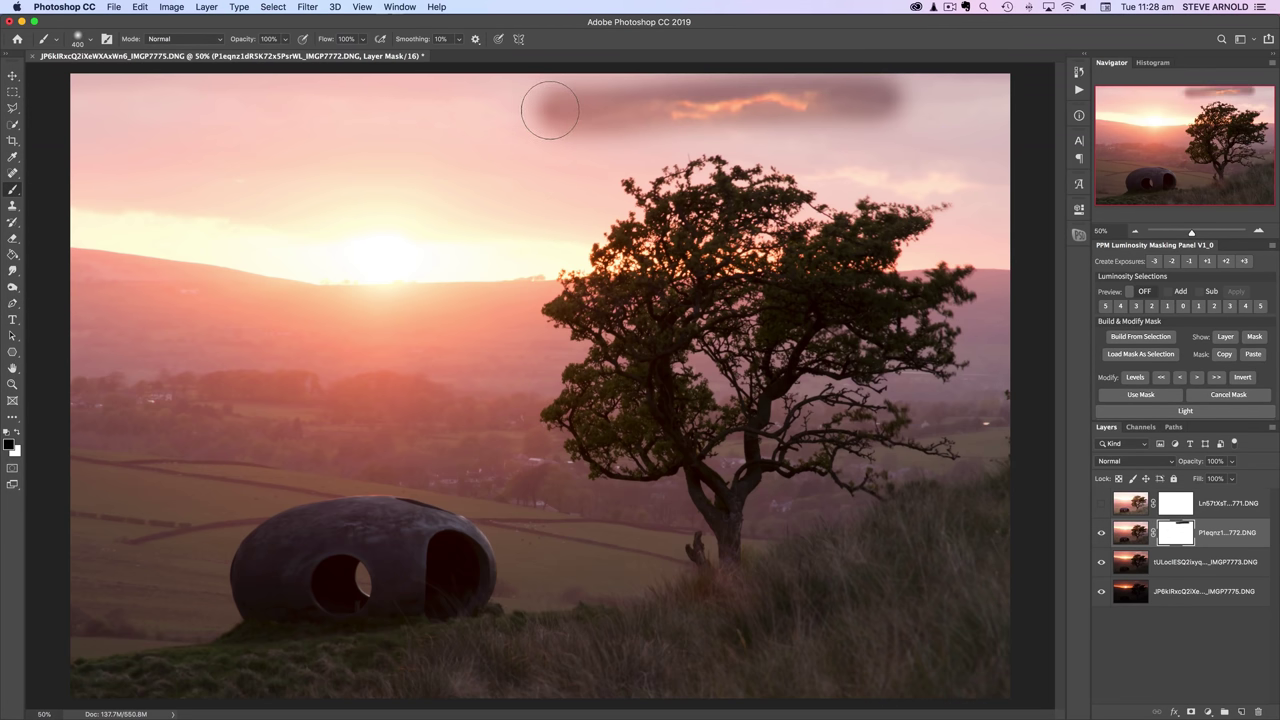
{"action": "key", "text": "super+z"}
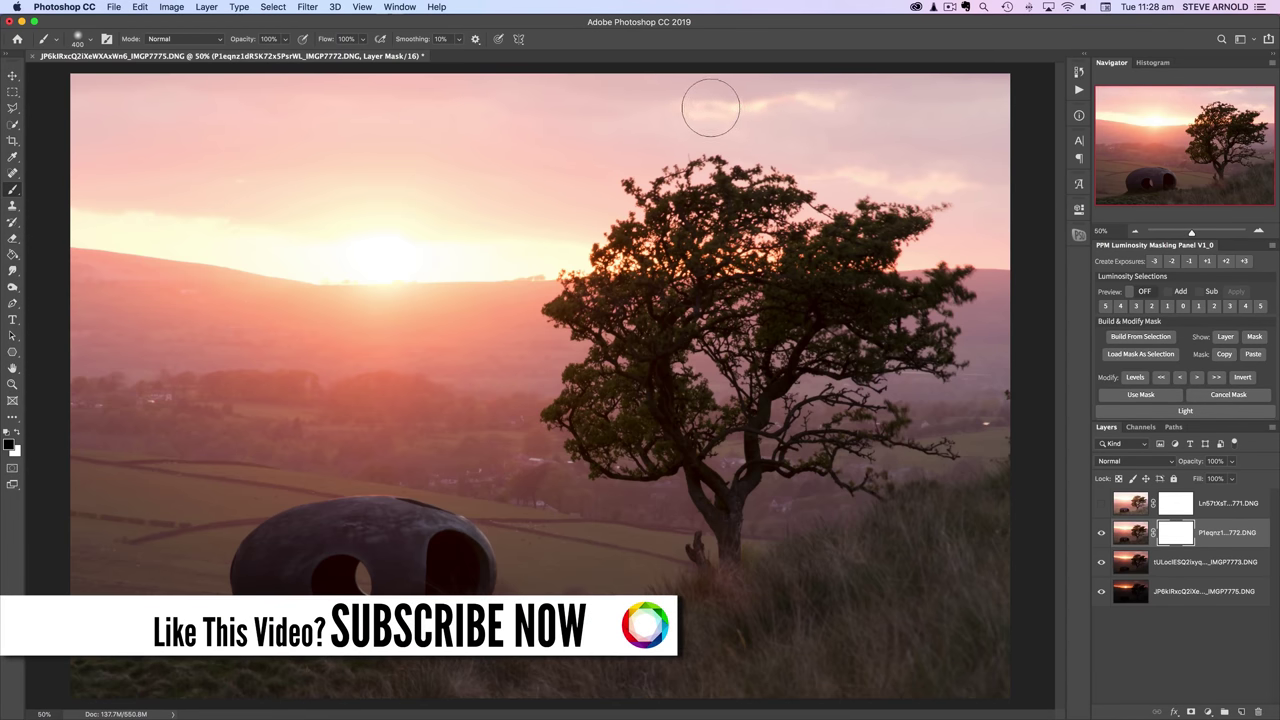
Try one close-up black brush stroke through the bright cloud above the tree on the IMGP7772 layer's mask, and undo it
{"action": "scroll", "coordinate": [710, 108], "scroll_direction": "up", "scroll_amount": 2}
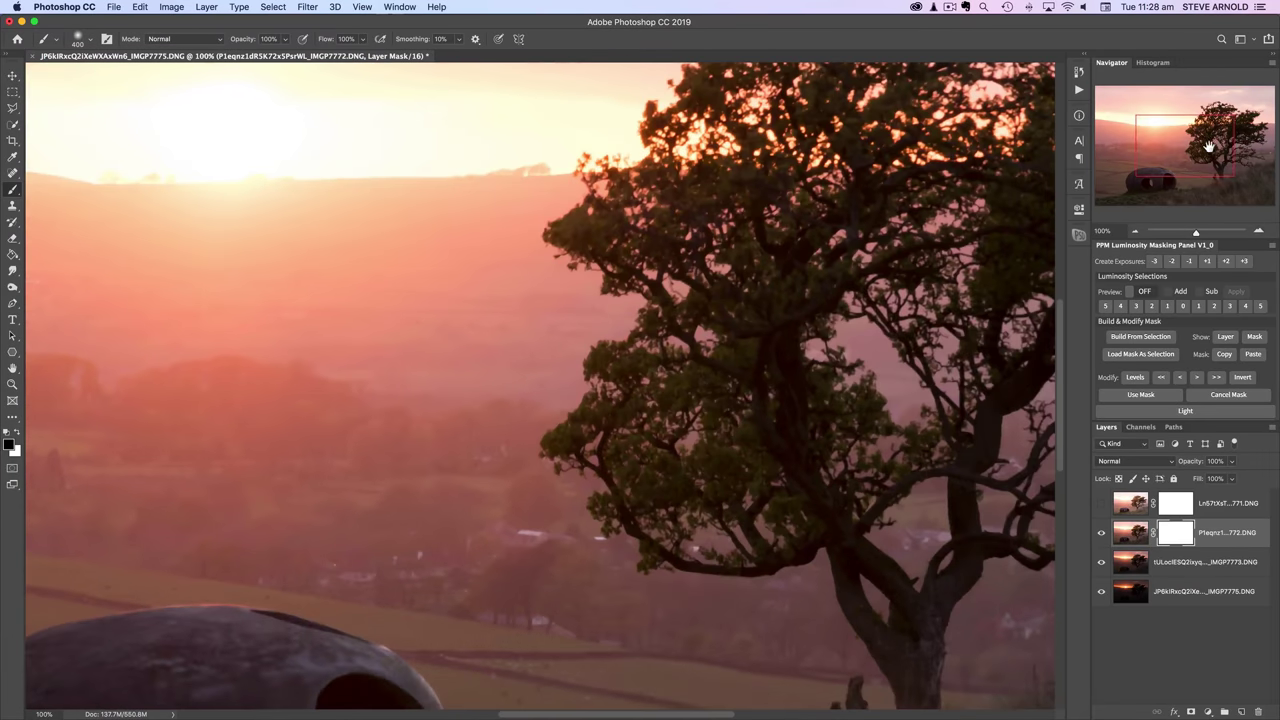
{"action": "key", "text": "bracketleft"}
{"action": "key", "text": "bracketleft"}
{"action": "key", "text": "bracketleft"}
{"action": "key", "text": "bracketleft"}
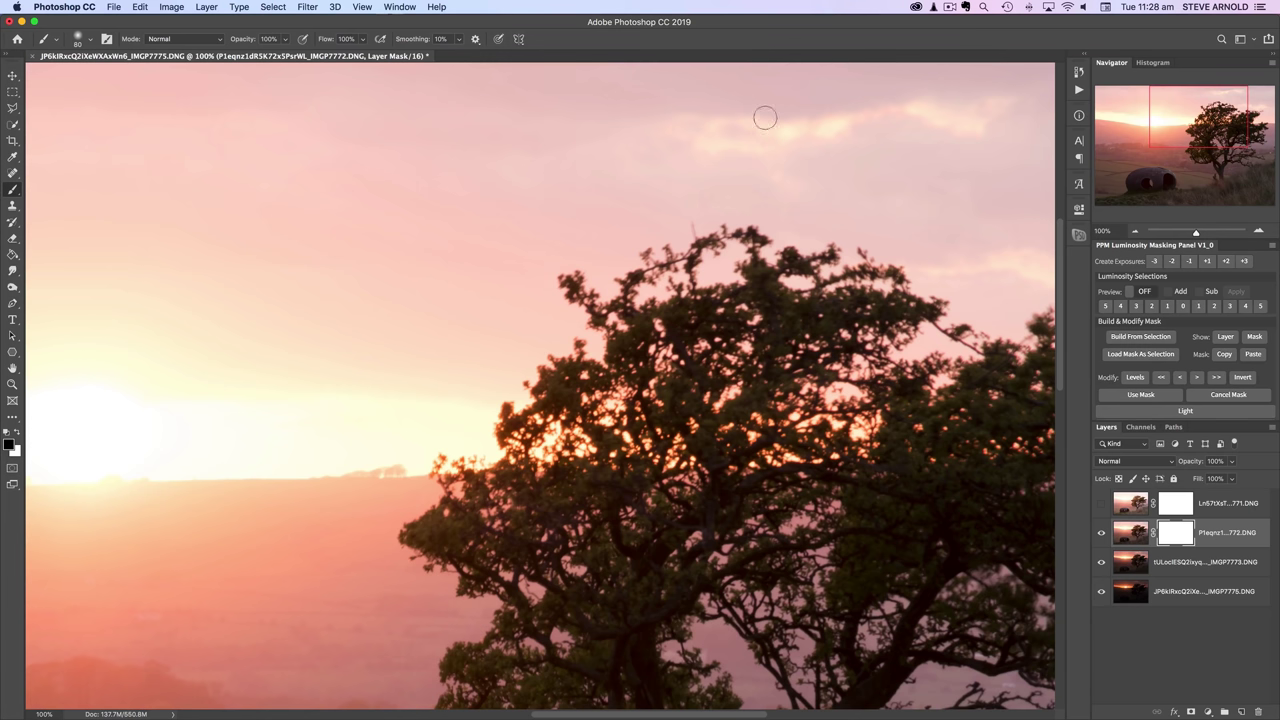
{"action": "key", "text": "bracketright"}
{"action": "key", "text": "bracketright"}
{"action": "key", "text": "bracketright"}
{"action": "key", "text": "bracketright"}
{"action": "mouse_move", "coordinate": [689, 131]}
{"action": "left_mouse_down"}
{"action": "mouse_move", "coordinate": [599, 131]}
{"action": "mouse_move", "coordinate": [797, 133]}
{"action": "left_mouse_up"}
{"action": "key", "text": "super+z"}
{"action": "left_click", "coordinate": [1135, 233]}
{"action": "left_click", "coordinate": [1135, 233]}
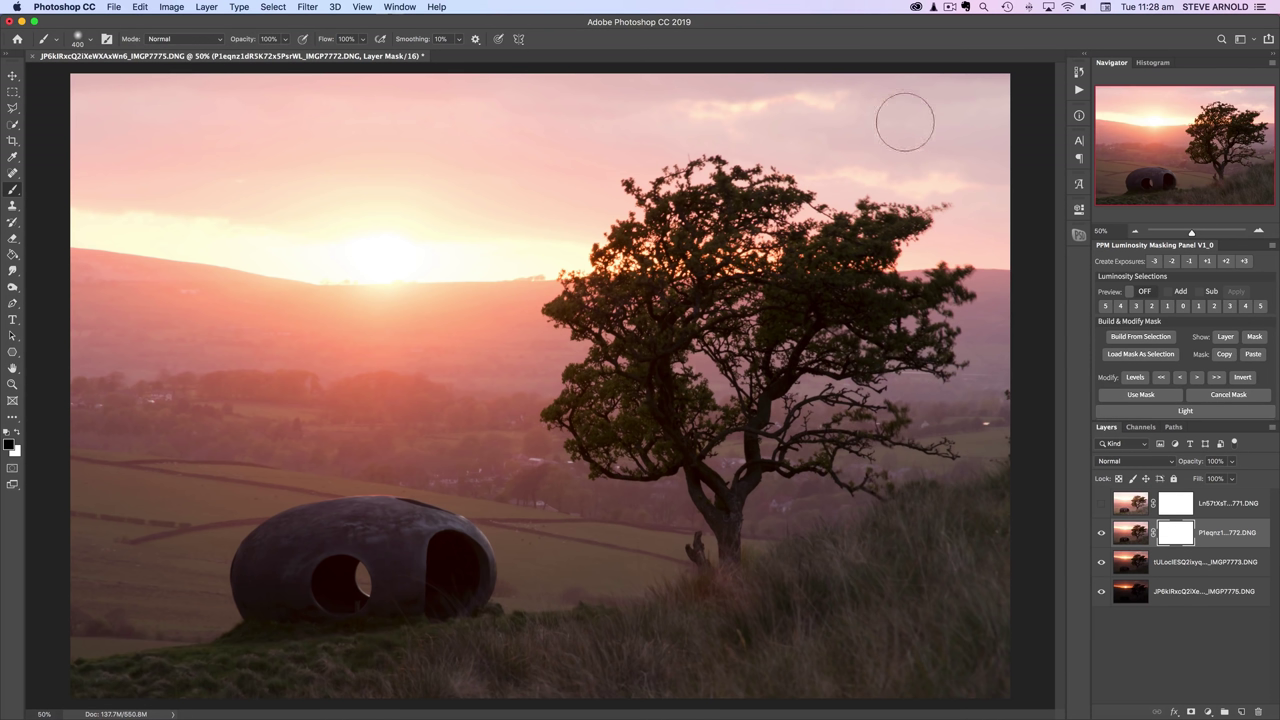
Hide the IMGP7772 layer and add a white layer mask to the IMGP7773 layer
{"action": "left_click", "coordinate": [1102, 534]}
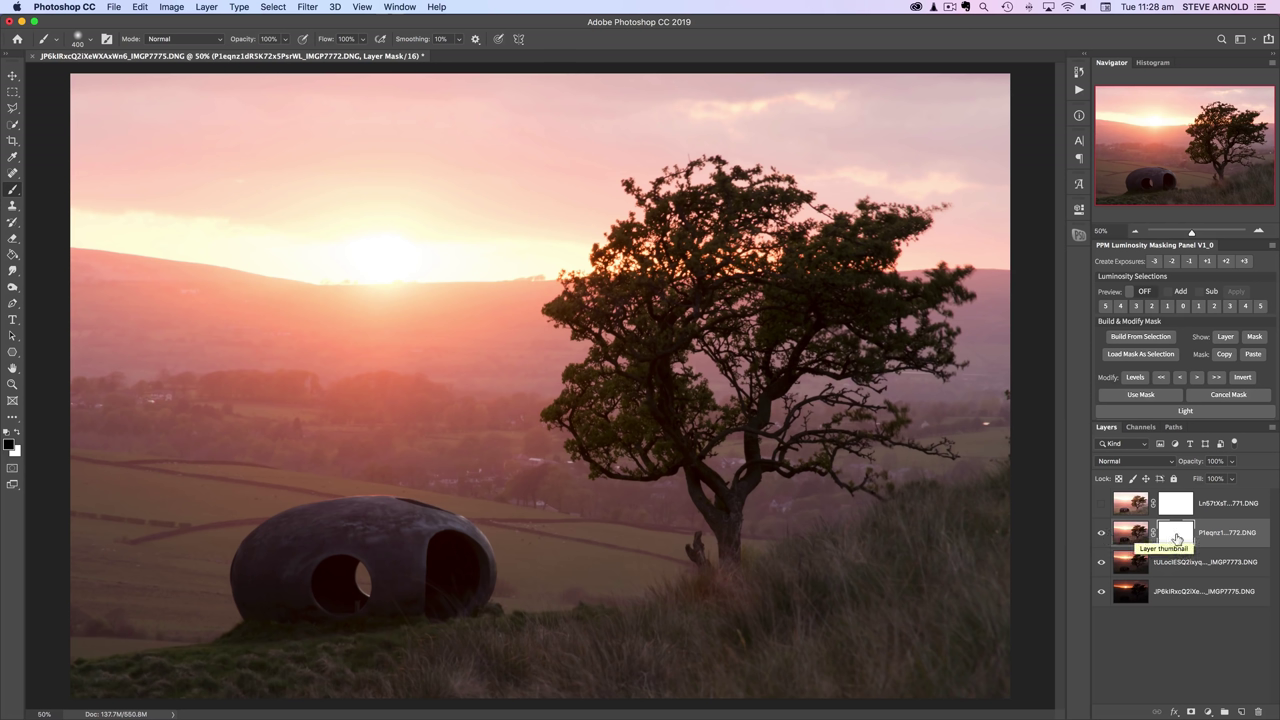
{"action": "left_click", "coordinate": [1101, 535]}
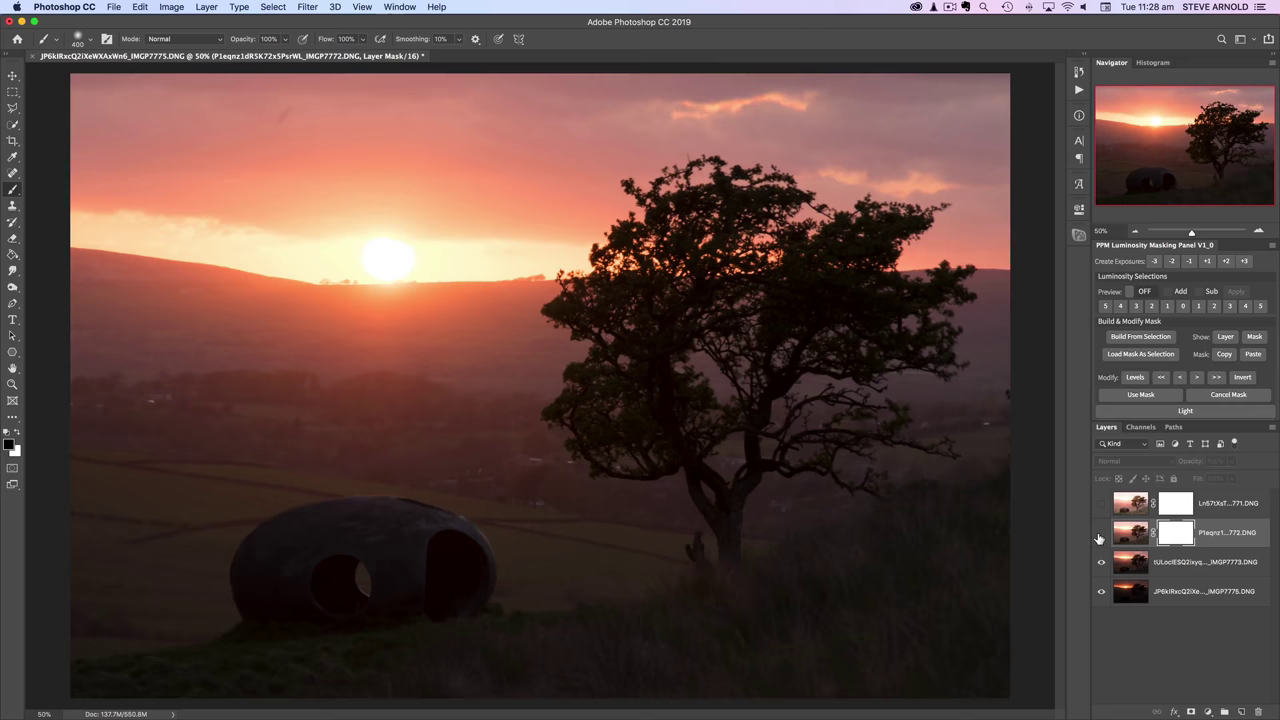
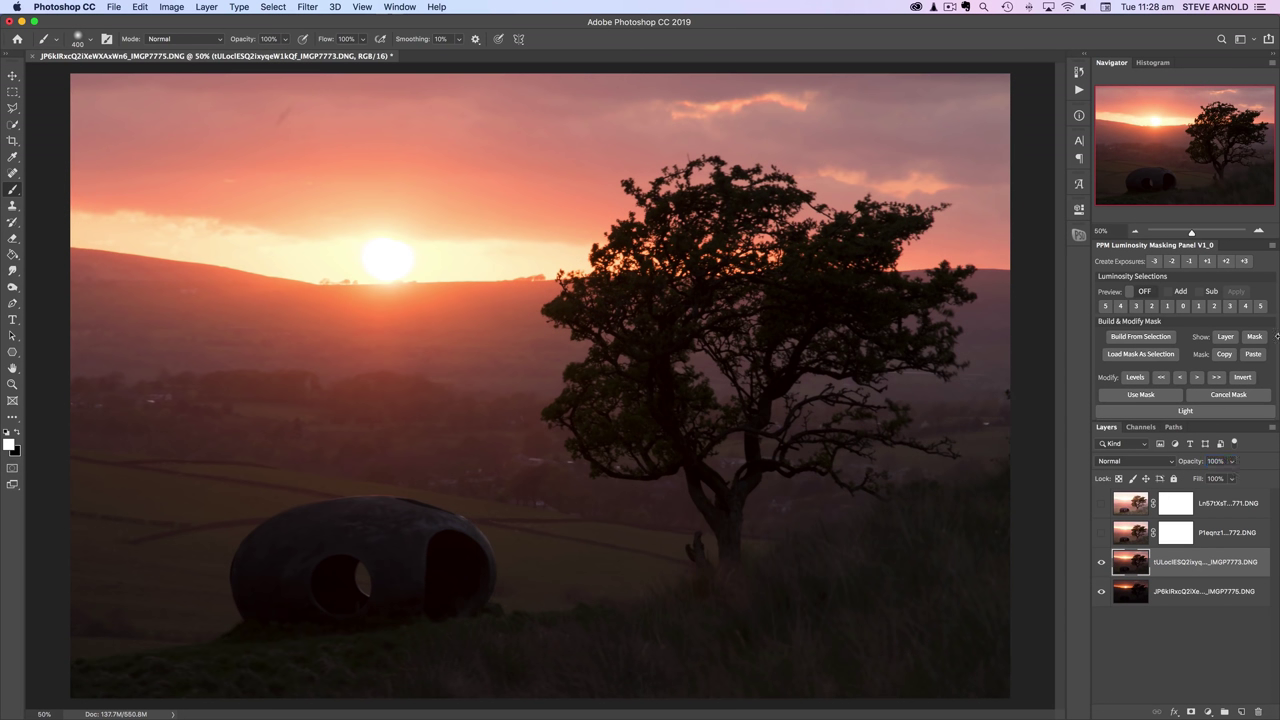
{"action": "left_click", "coordinate": [1258, 232]}
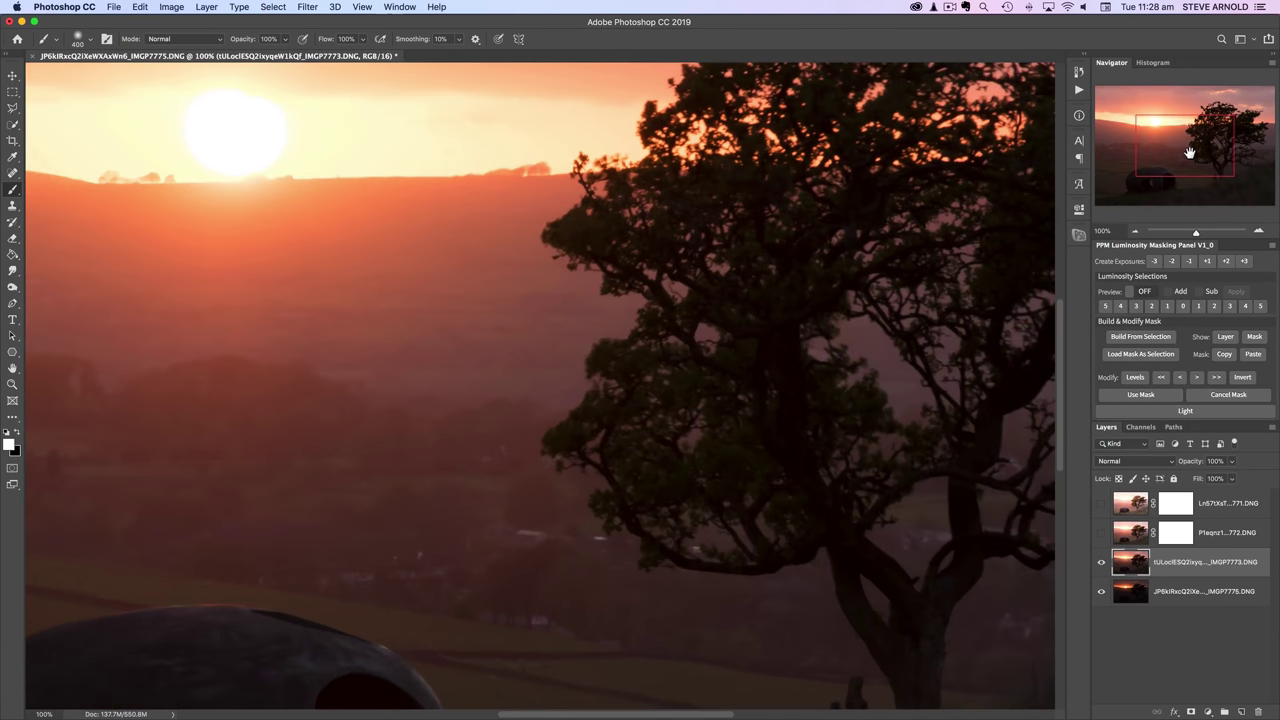
{"action": "left_click_drag", "start_coordinate": [1188, 154], "coordinate": [1168, 178]}
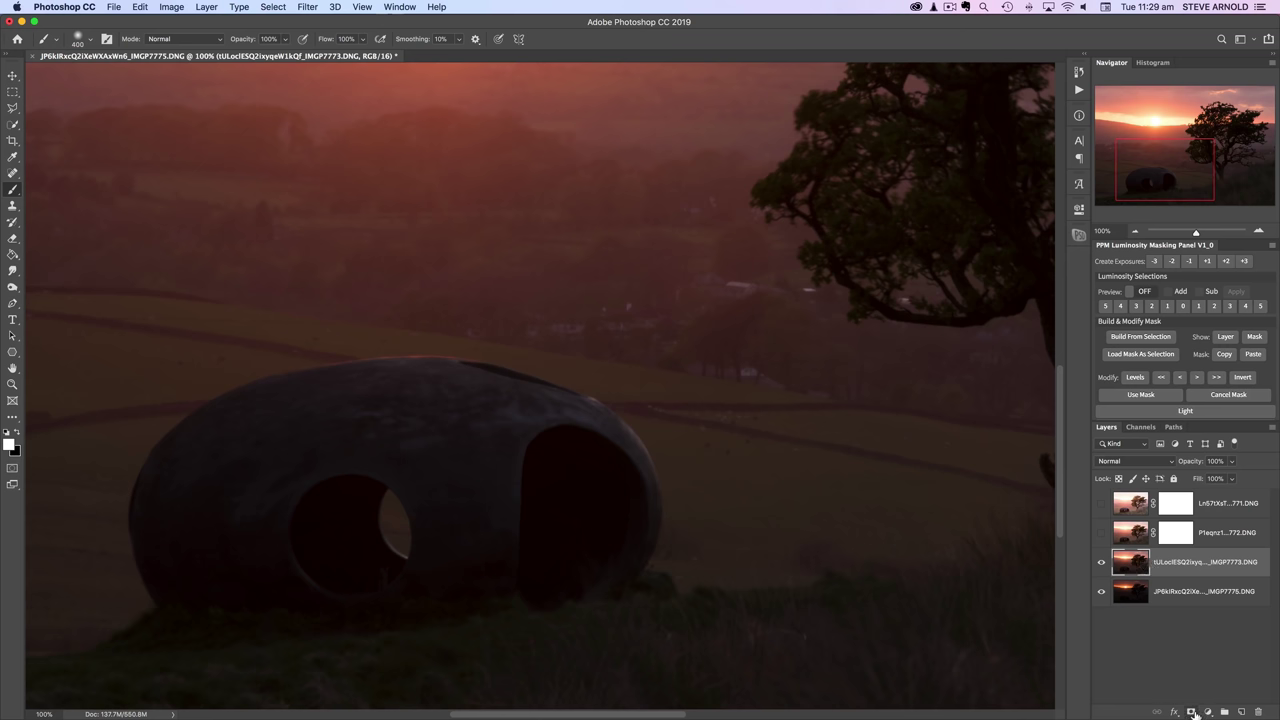
{"action": "left_click", "coordinate": [1191, 712]}
Try painting black along the pod's upper edge on the IMGP7773 layer's mask with 400 and 100 px brushes, undoing each stroke
{"action": "mouse_move", "coordinate": [271, 386]}
{"action": "left_mouse_down"}
{"action": "mouse_move", "coordinate": [389, 363]}
{"action": "mouse_move", "coordinate": [491, 366]}
{"action": "mouse_move", "coordinate": [529, 371]}
{"action": "mouse_move", "coordinate": [558, 395]}
{"action": "left_mouse_up"}
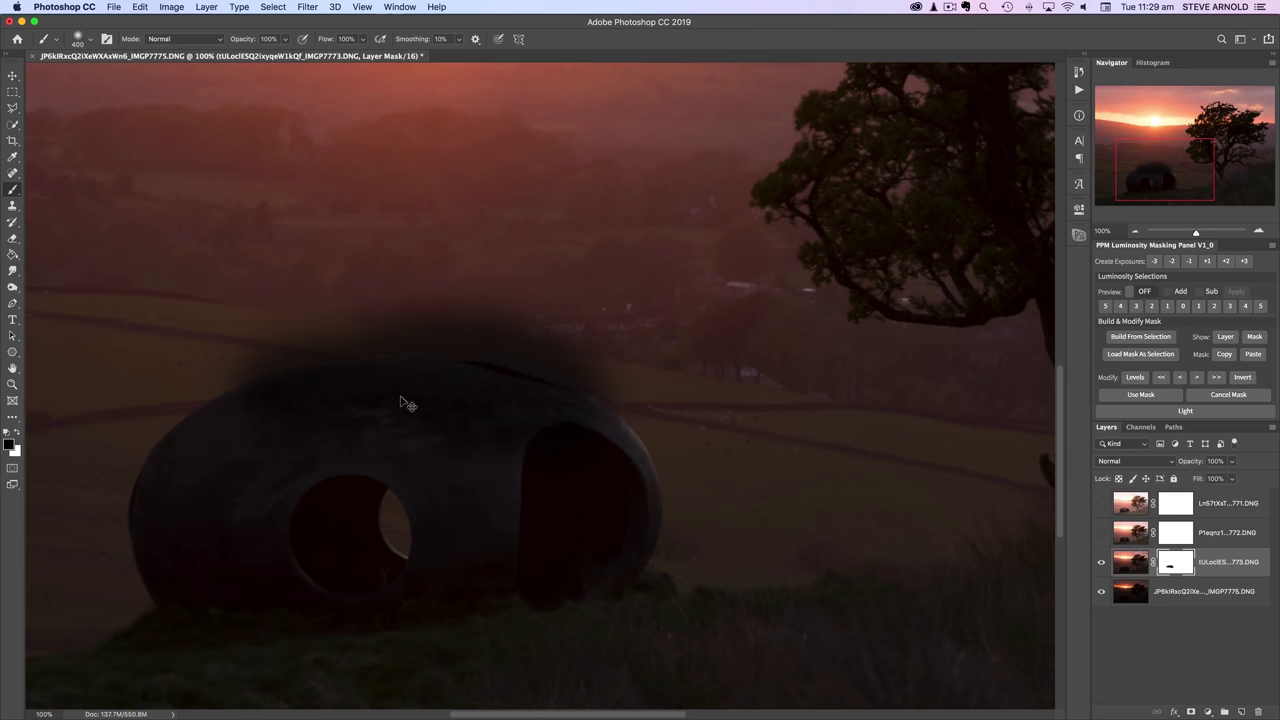
{"action": "key", "text": "cmd+z"}
{"action": "key", "text": "bracketleft"}
{"action": "key", "text": "bracketleft"}
{"action": "key", "text": "bracketleft"}
{"action": "key", "text": "bracketleft"}
{"action": "key", "text": "bracketleft"}
{"action": "key", "text": "bracketleft"}
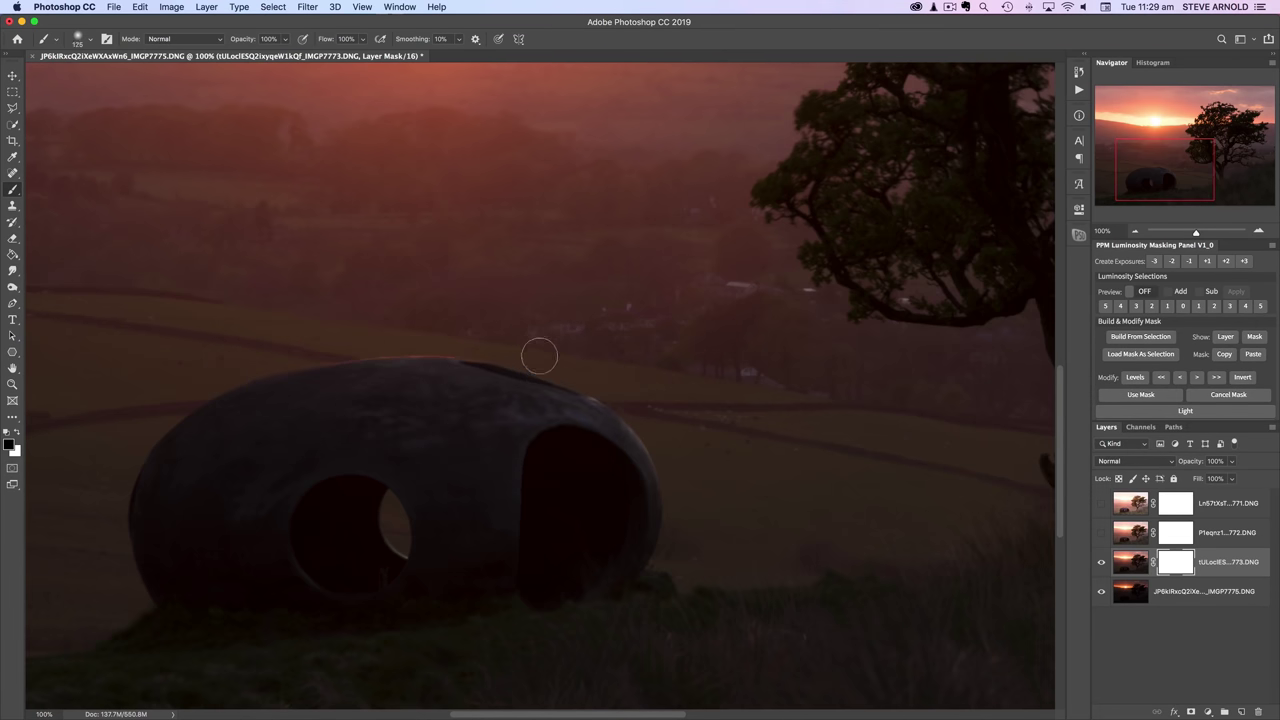
{"action": "left_click_drag", "start_coordinate": [257, 374], "coordinate": [518, 364]}
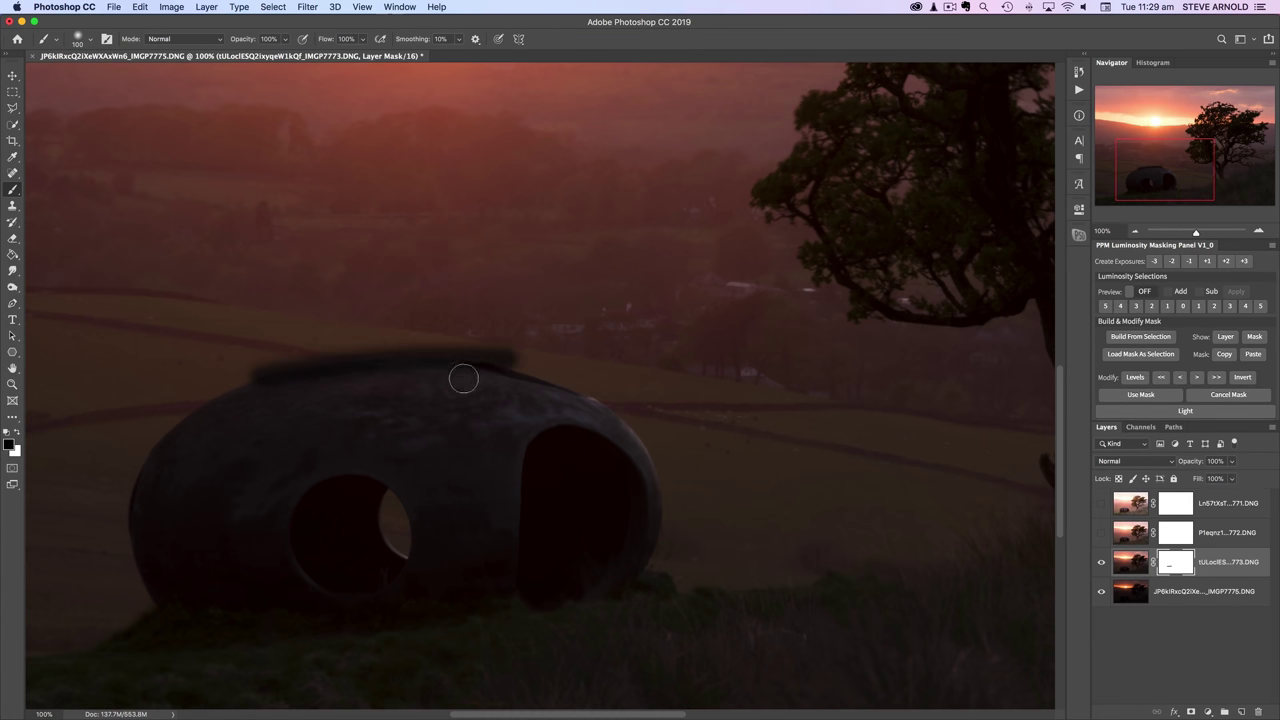
{"action": "key", "text": "cmd+z"}
Try painting black along the hill's skyline beside the sun on the IMGP7773 layer's mask with a 200 px brush, and undo the strokes
{"action": "left_click_drag", "start_coordinate": [1160, 202], "coordinate": [1141, 165]}
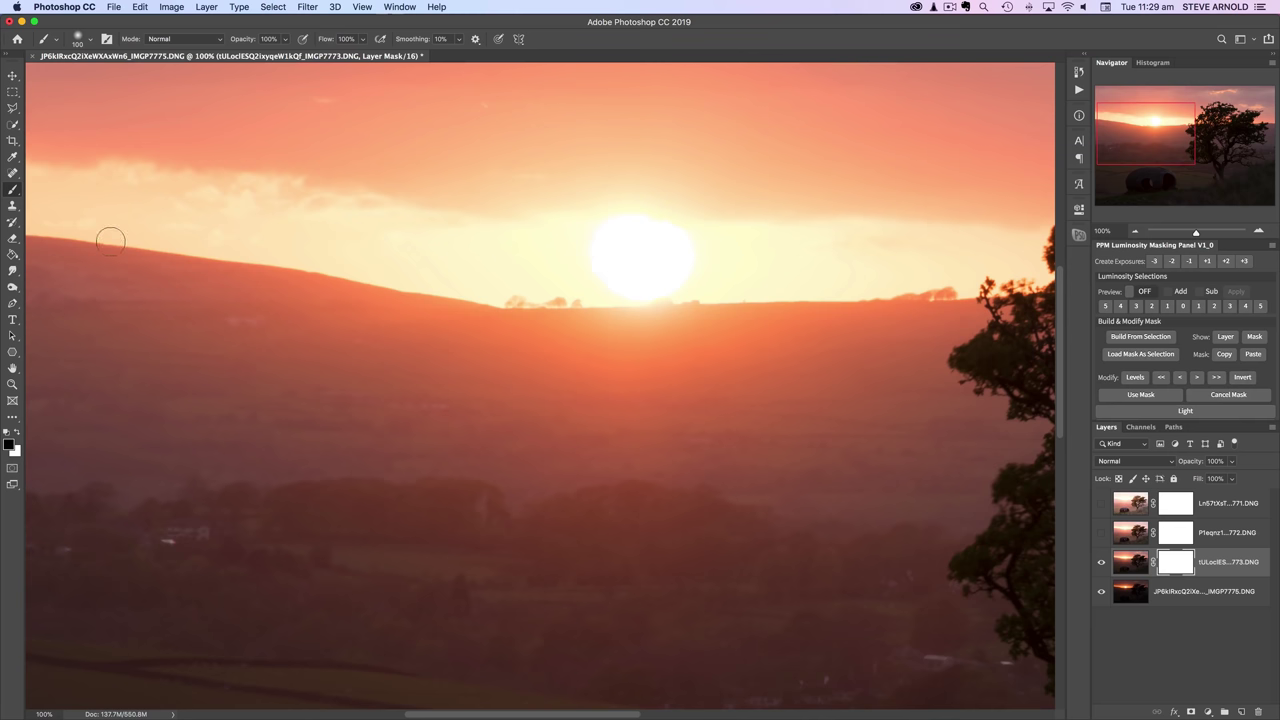
{"action": "key", "text": "bracketright"}
{"action": "key", "text": "bracketright"}
{"action": "key", "text": "bracketright"}
{"action": "key", "text": "bracketright"}
{"action": "scroll", "coordinate": [109, 232], "scroll_direction": "right", "scroll_amount": 1}
{"action": "left_click_drag", "start_coordinate": [107, 236], "coordinate": [343, 277]}
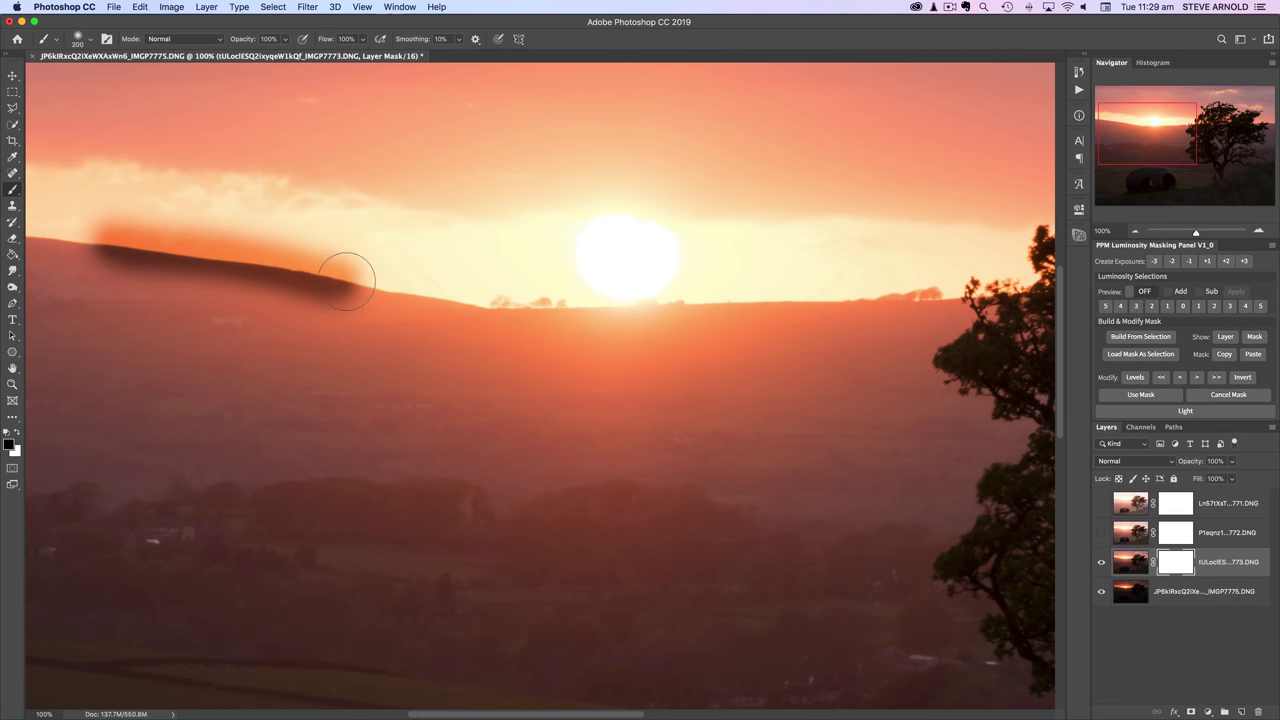
{"action": "scroll", "coordinate": [343, 277], "scroll_direction": "down", "scroll_amount": 1}
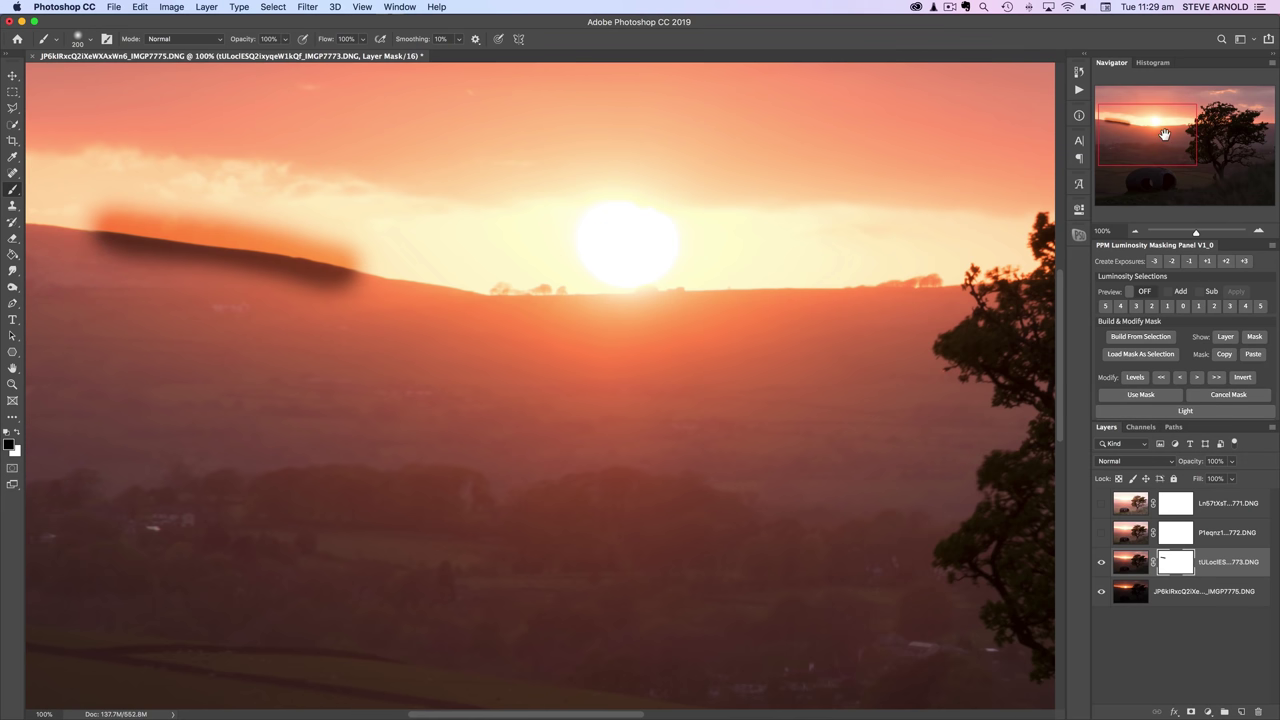
{"action": "scroll", "coordinate": [900, 250], "scroll_direction": "up", "scroll_amount": 3}
{"action": "mouse_move", "coordinate": [320, 318]}
{"action": "left_mouse_down"}
{"action": "mouse_move", "coordinate": [285, 320]}
{"action": "mouse_move", "coordinate": [372, 310]}
{"action": "mouse_move", "coordinate": [540, 334]}
{"action": "left_mouse_up"}
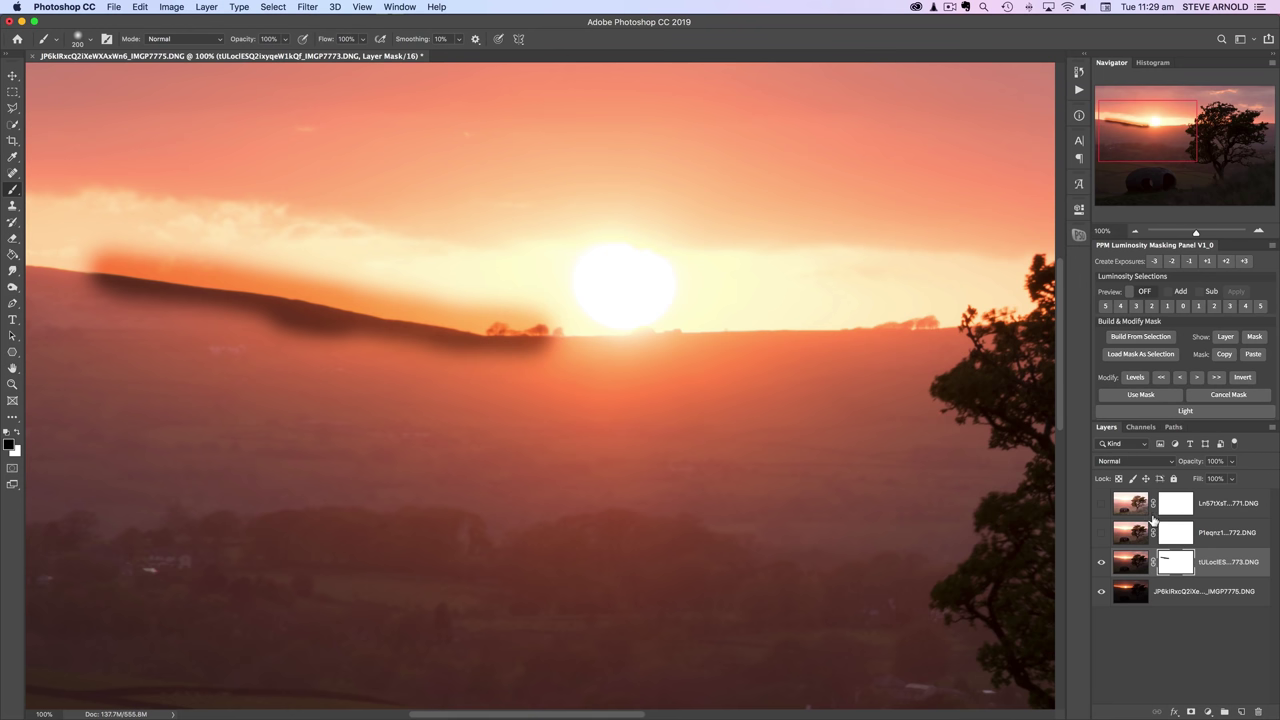
{"action": "key", "text": "super+z"}
Toggle the IMGP7773 layer's visibility to compare the sun and skyline with the darkest exposure, IMGP7775
{"action": "left_click", "coordinate": [1101, 562]}
{"action": "left_click", "coordinate": [1101, 562]}
{"action": "left_click", "coordinate": [1129, 593]}
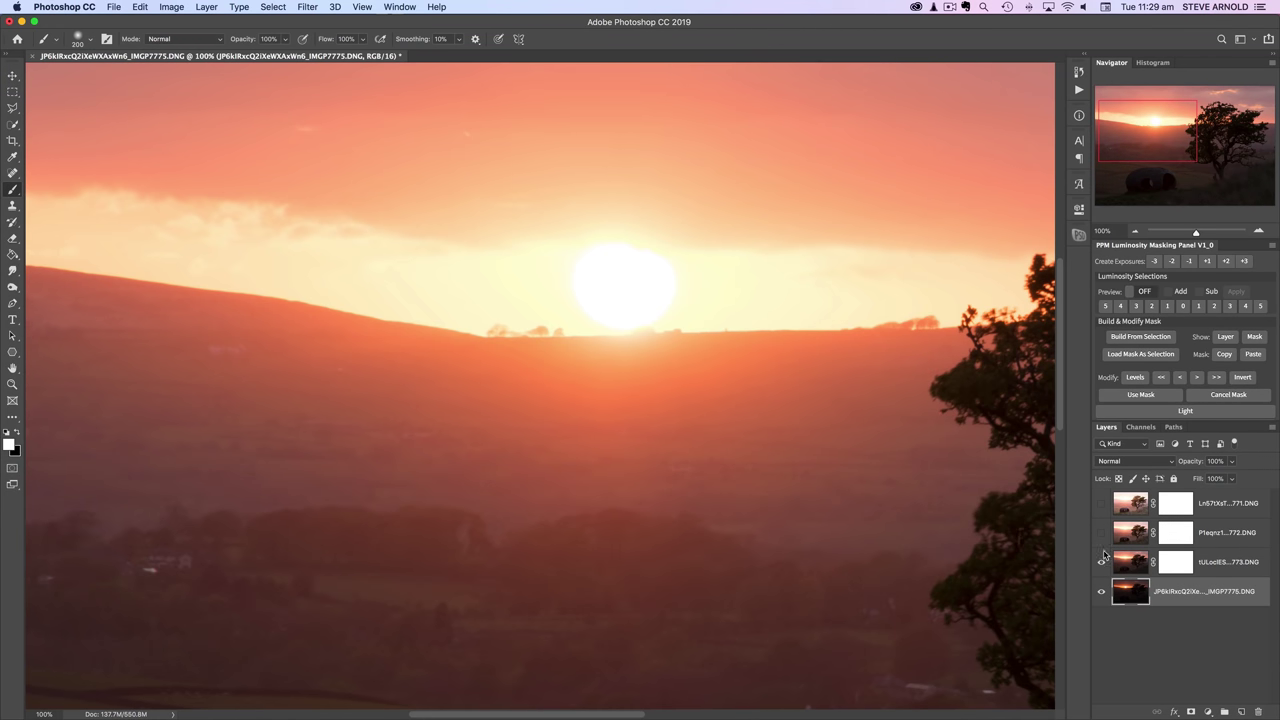
{"action": "left_click", "coordinate": [1102, 563]}
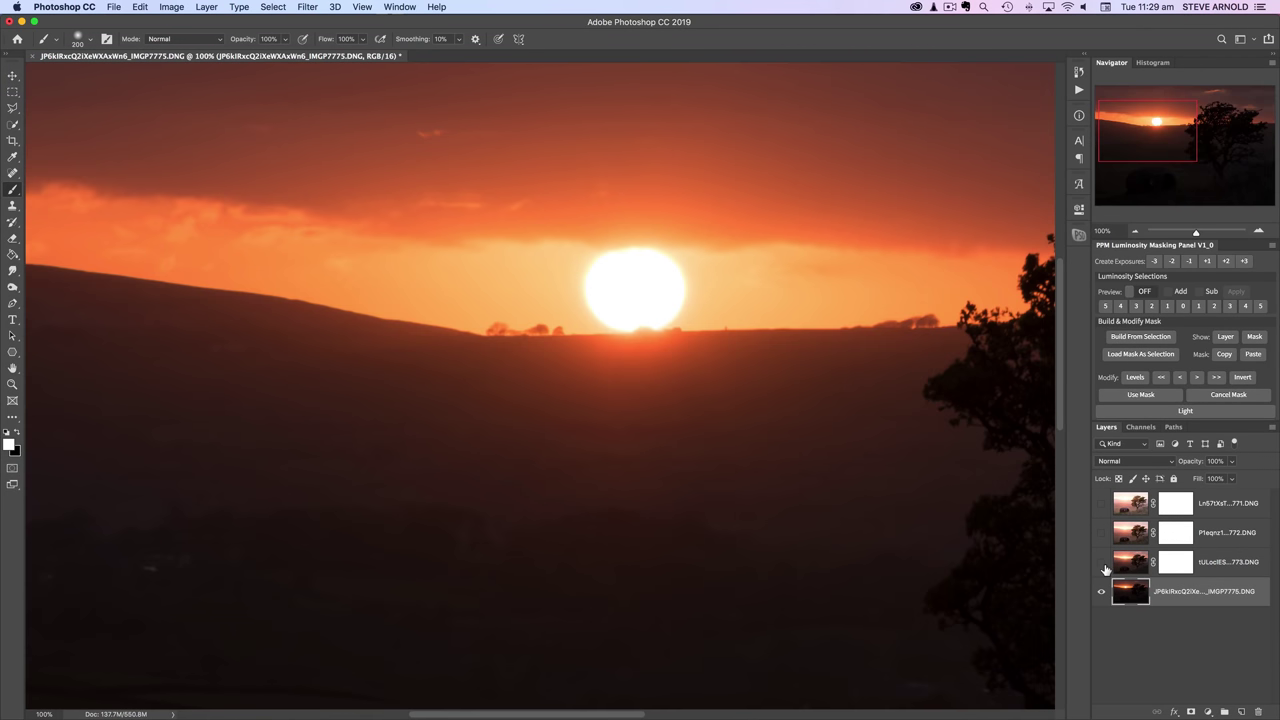
{"action": "left_click", "coordinate": [1102, 563]}
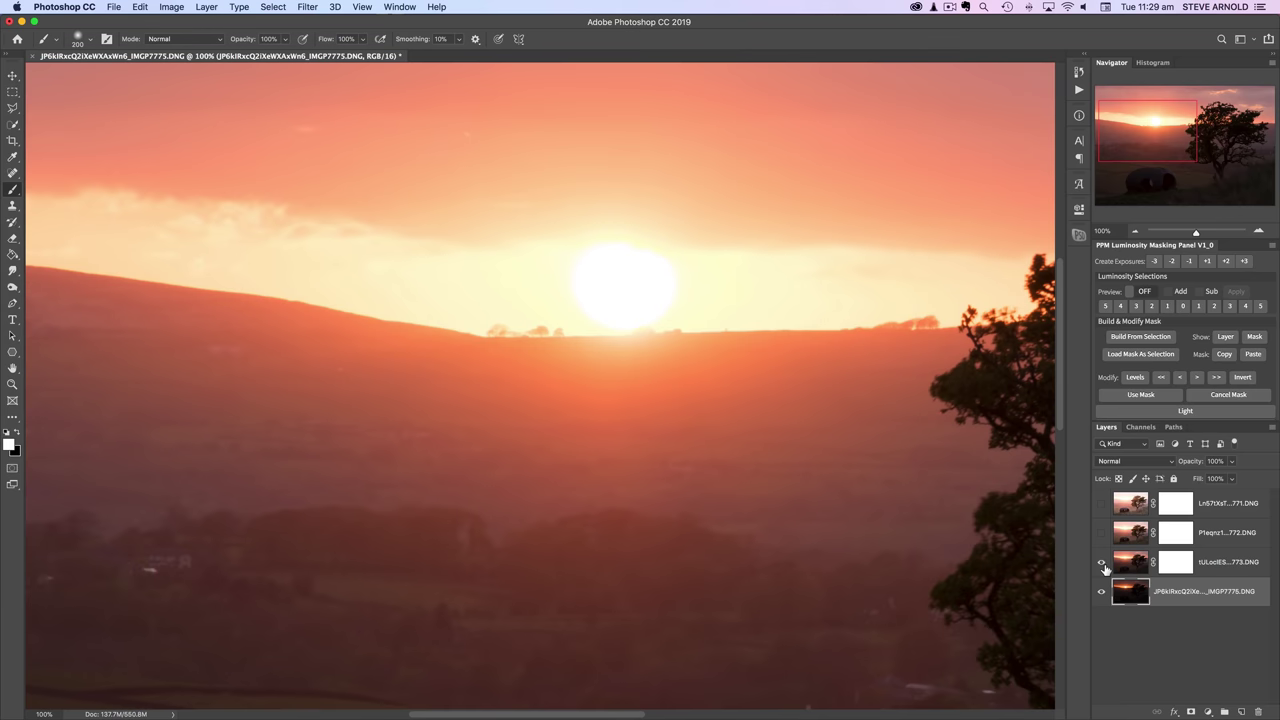
Repeatedly toggle the IMGP7773 layer across the whole scene to check how the tree and clouds line up with the IMGP7775 exposure
{"action": "left_click", "coordinate": [1135, 231]}
{"action": "left_click", "coordinate": [1135, 231]}
{"action": "left_click", "coordinate": [1135, 231]}
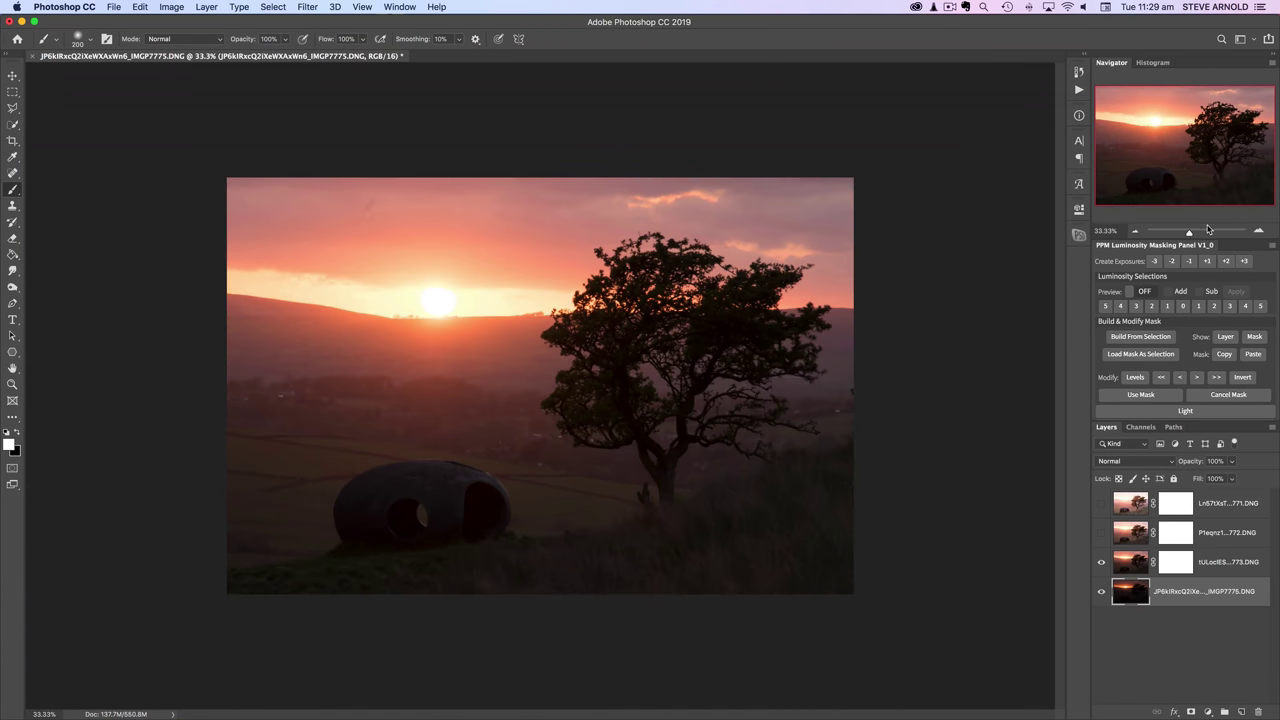
{"action": "left_click", "coordinate": [1259, 231]}
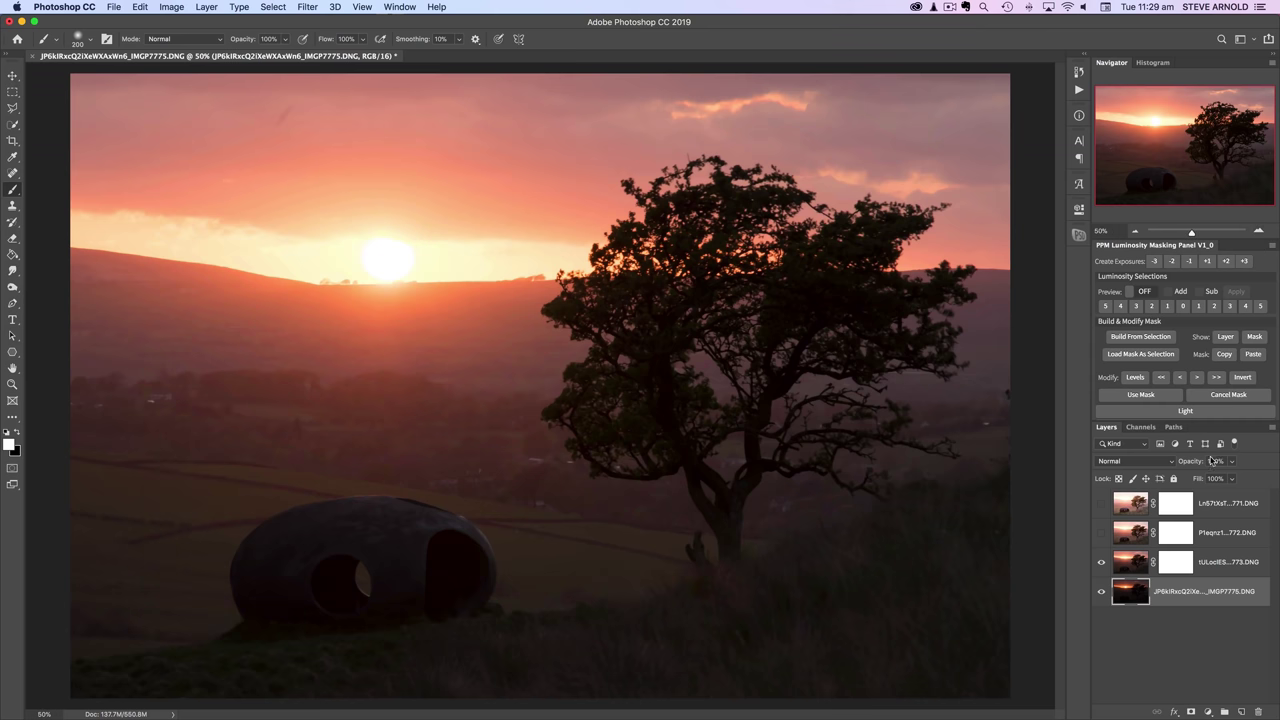
{"action": "left_click", "coordinate": [1130, 563]}
{"action": "left_click", "coordinate": [1100, 565]}
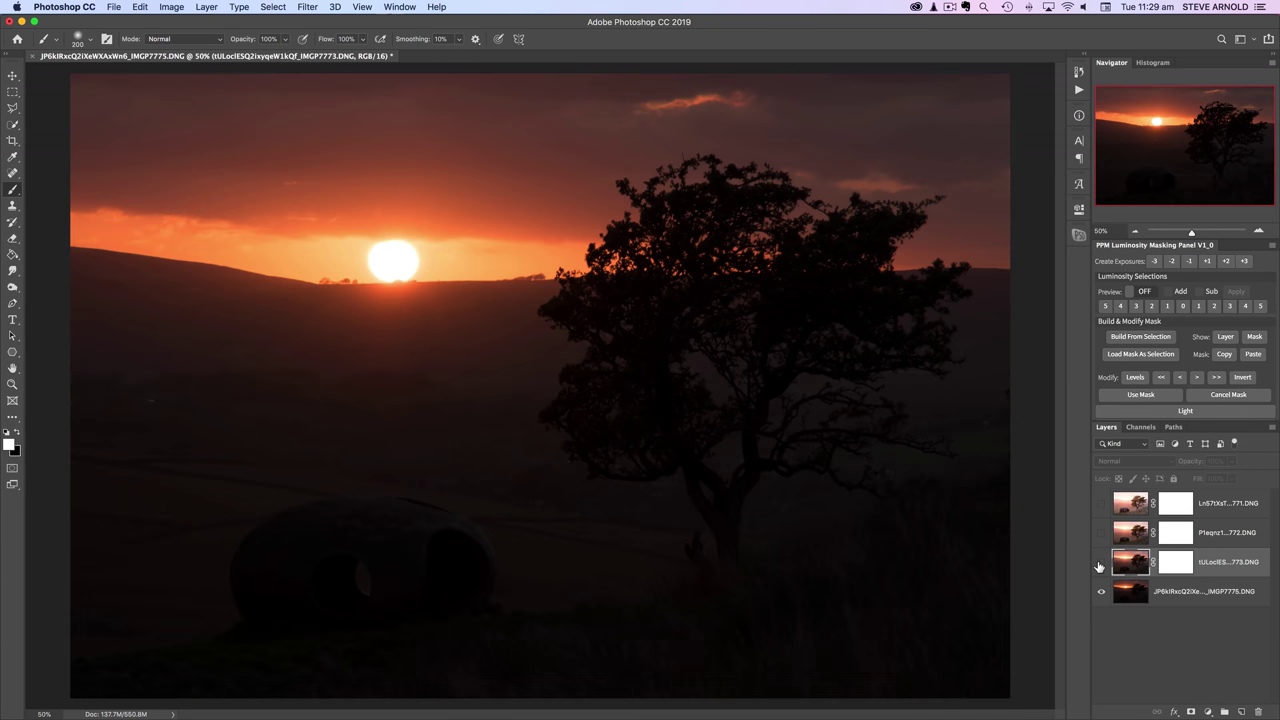
{"action": "left_click", "coordinate": [1100, 565]}
{"action": "left_click", "coordinate": [1100, 566]}
{"action": "left_click", "coordinate": [1100, 565]}
{"action": "left_click", "coordinate": [1100, 566]}
{"action": "left_click", "coordinate": [1101, 564]}
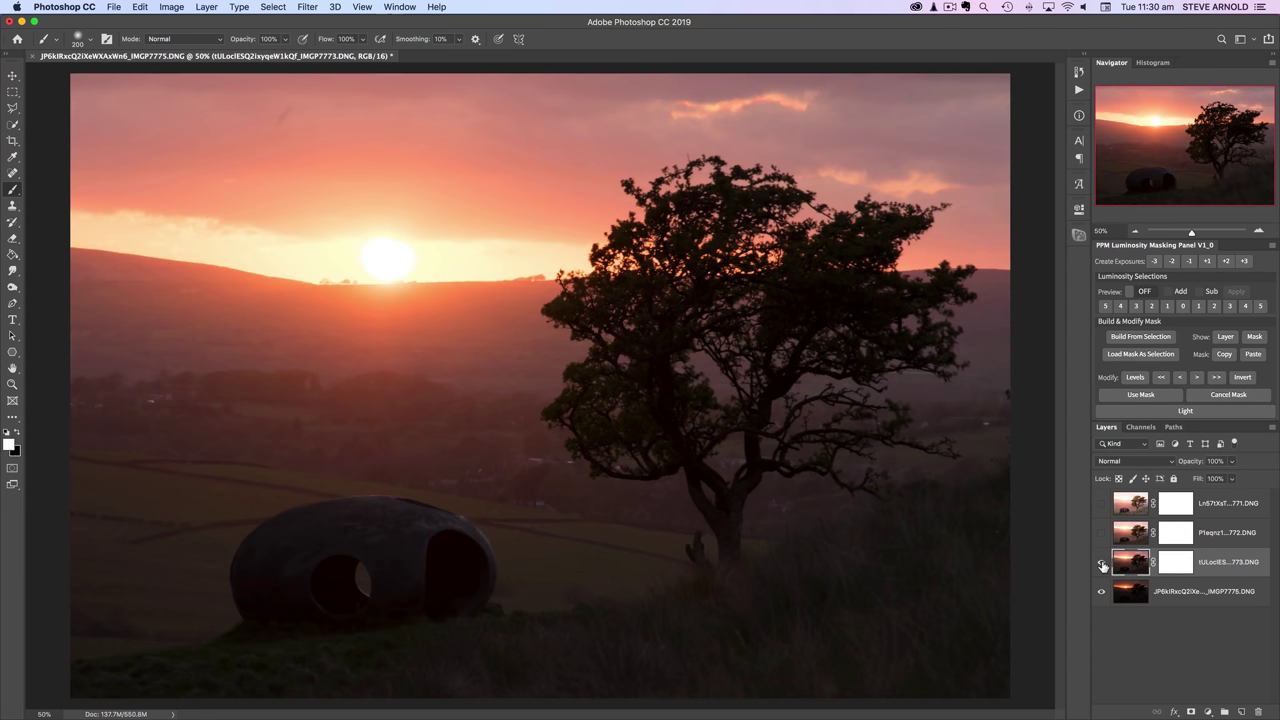
{"action": "left_click", "coordinate": [1102, 565]}
{"action": "left_click", "coordinate": [1102, 565]}
{"action": "left_click", "coordinate": [1102, 565]}
{"action": "left_click", "coordinate": [1102, 565]}
{"action": "left_click", "coordinate": [1102, 565]}
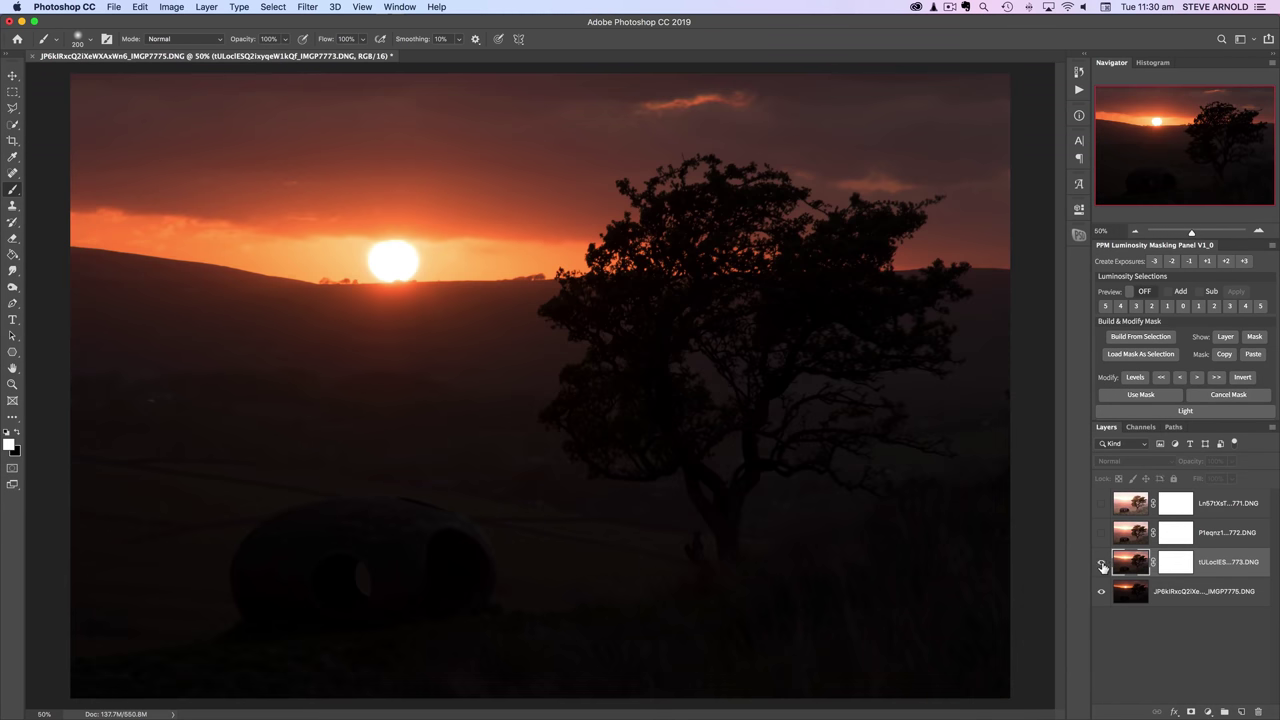
{"action": "left_click", "coordinate": [1102, 565]}
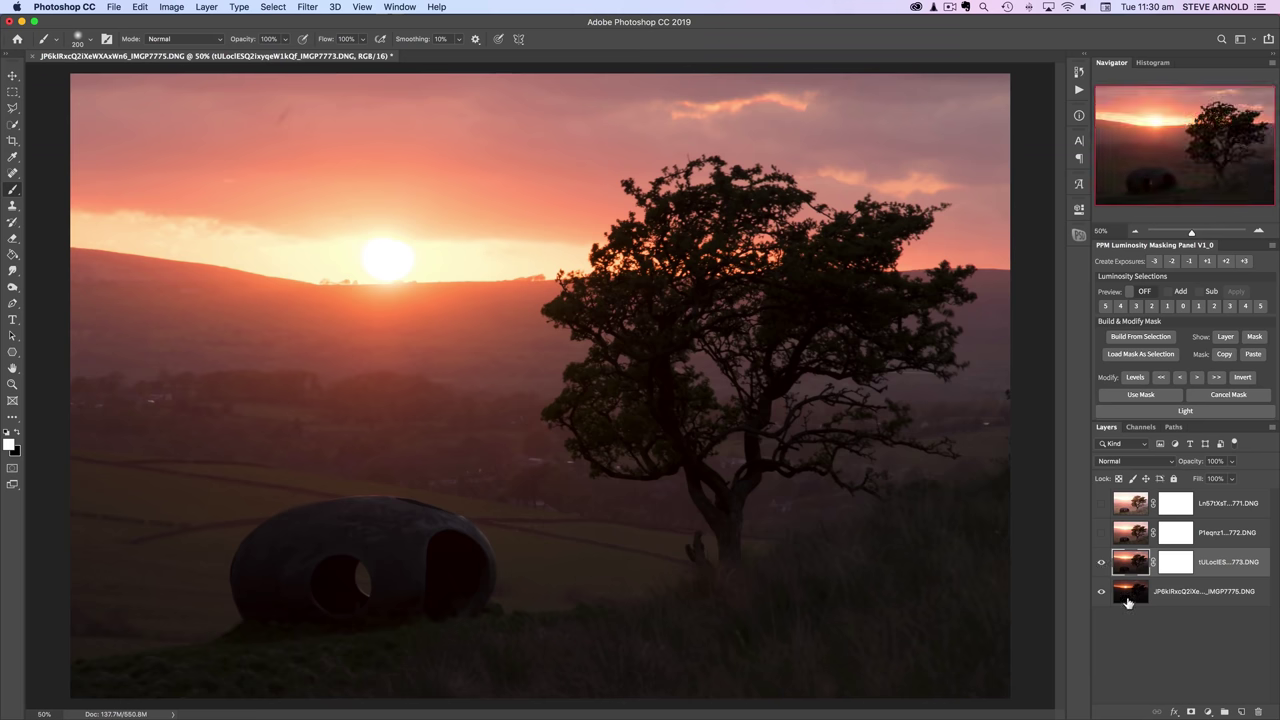
Show the IMGP7772 and IMGP7771 layers and select the three masked layers, IMGP7771 through IMGP7773
{"action": "left_click", "coordinate": [1102, 533]}
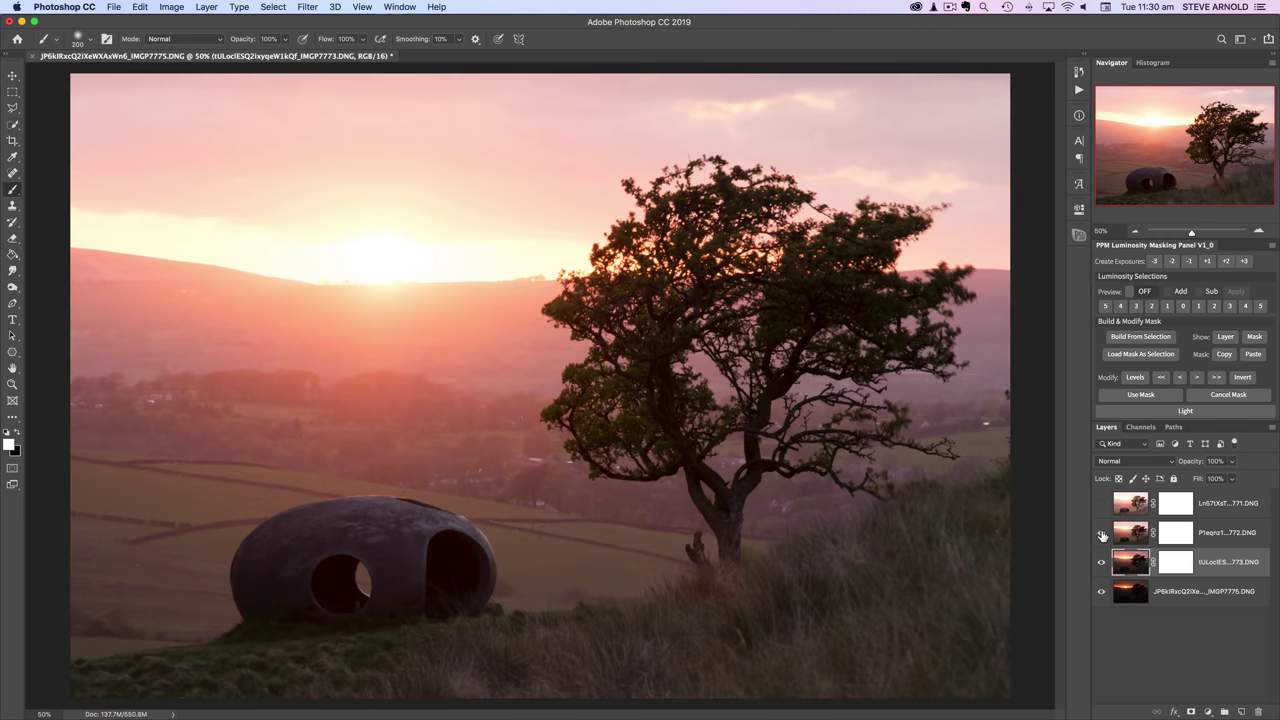
{"action": "left_click", "coordinate": [1131, 538]}
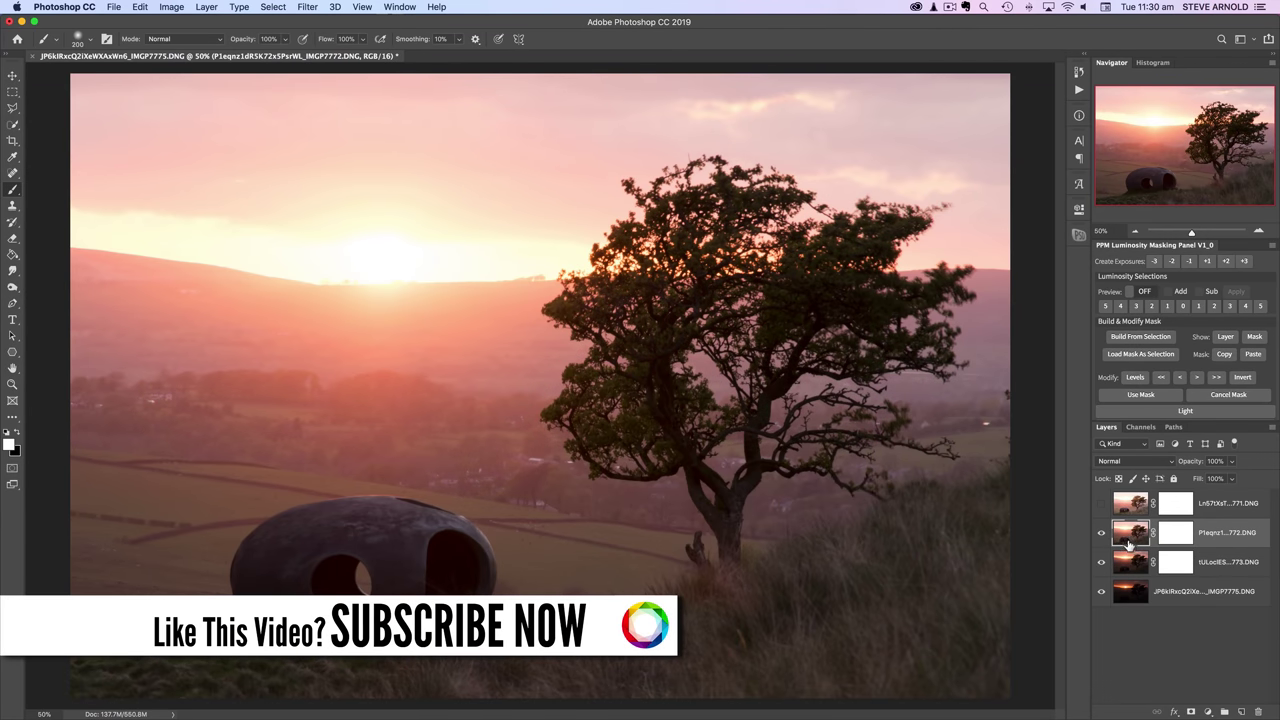
{"action": "left_click", "coordinate": [1130, 505]}
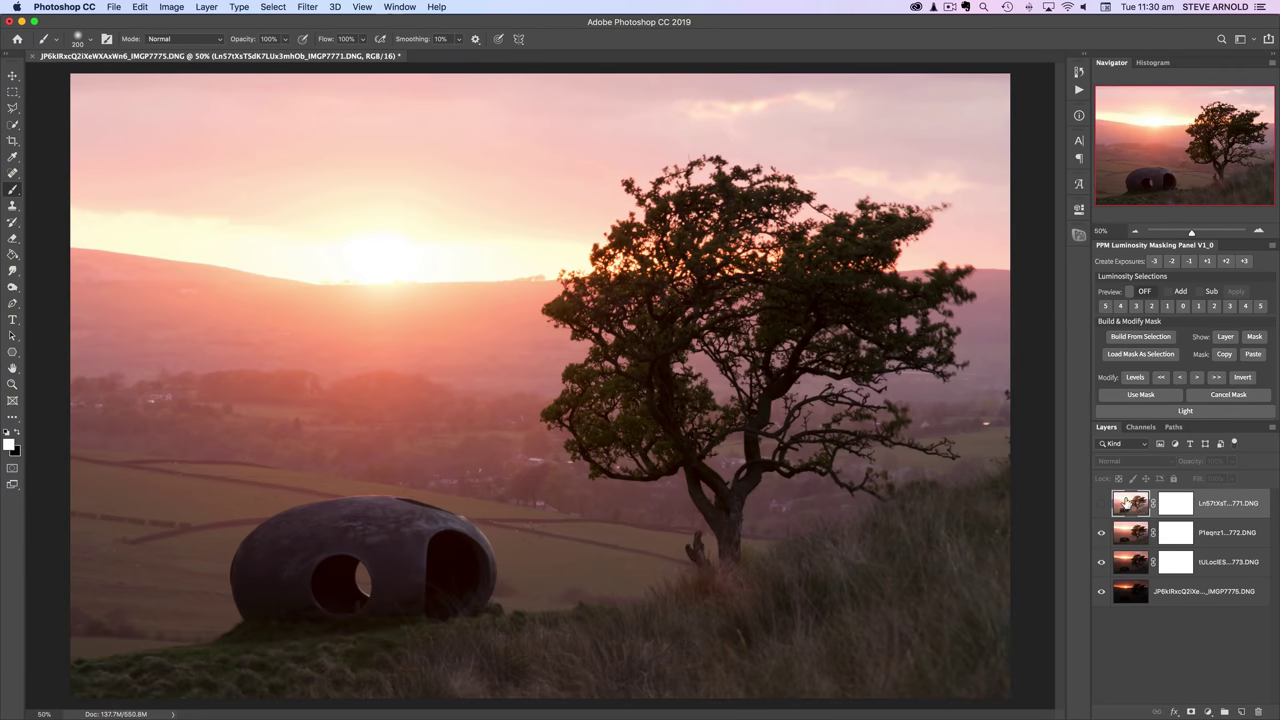
{"action": "left_click", "coordinate": [1101, 503]}
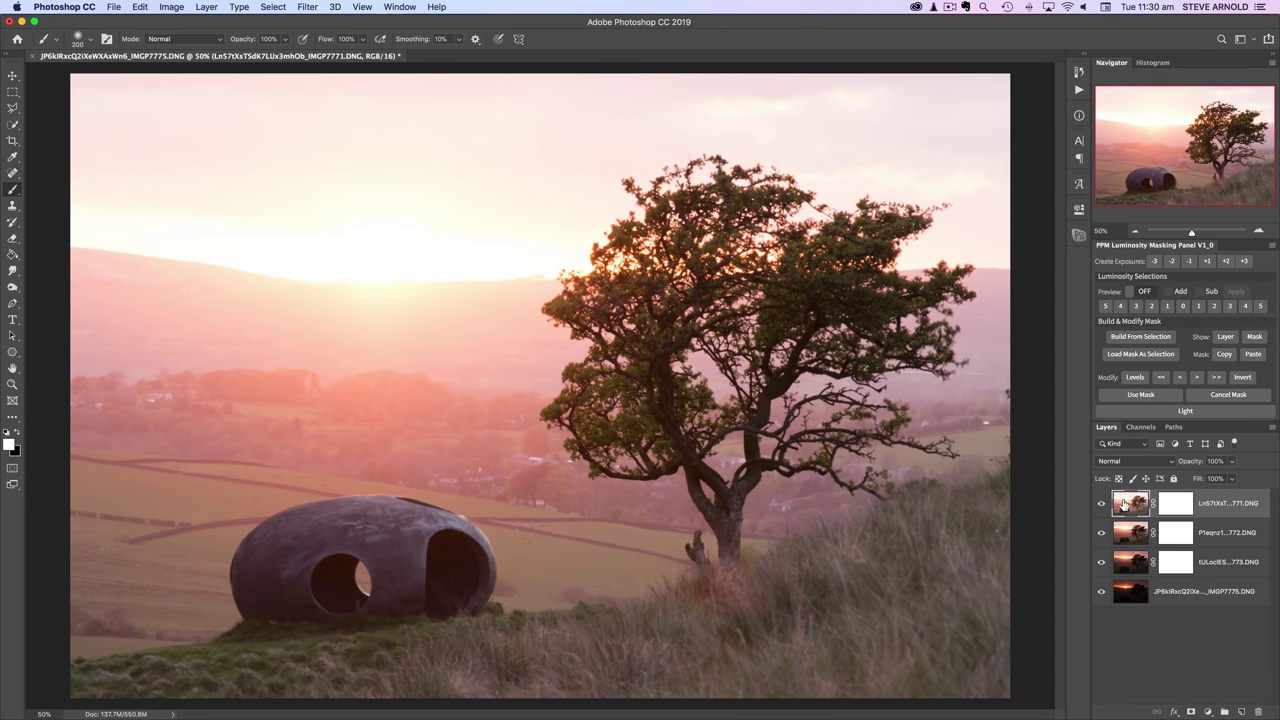
{"action": "left_click", "coordinate": [1130, 563], "text": "shift"}
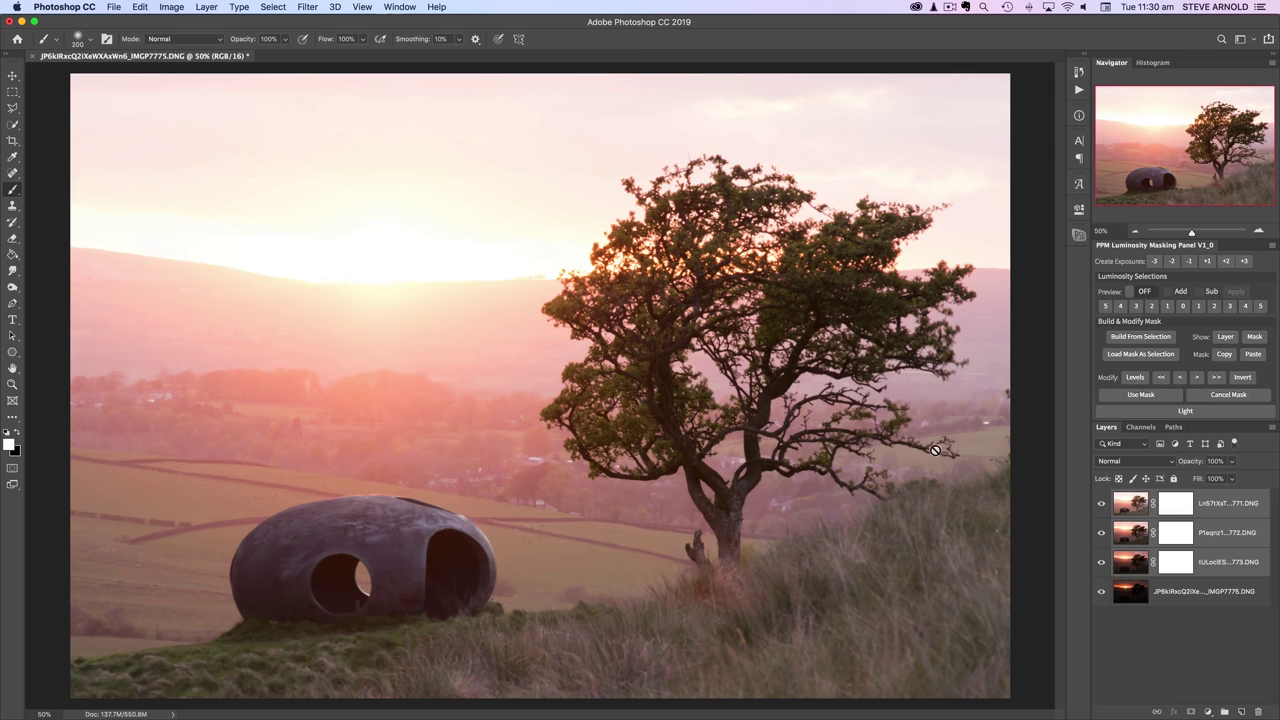
{"action": "left_click", "coordinate": [141, 7]}
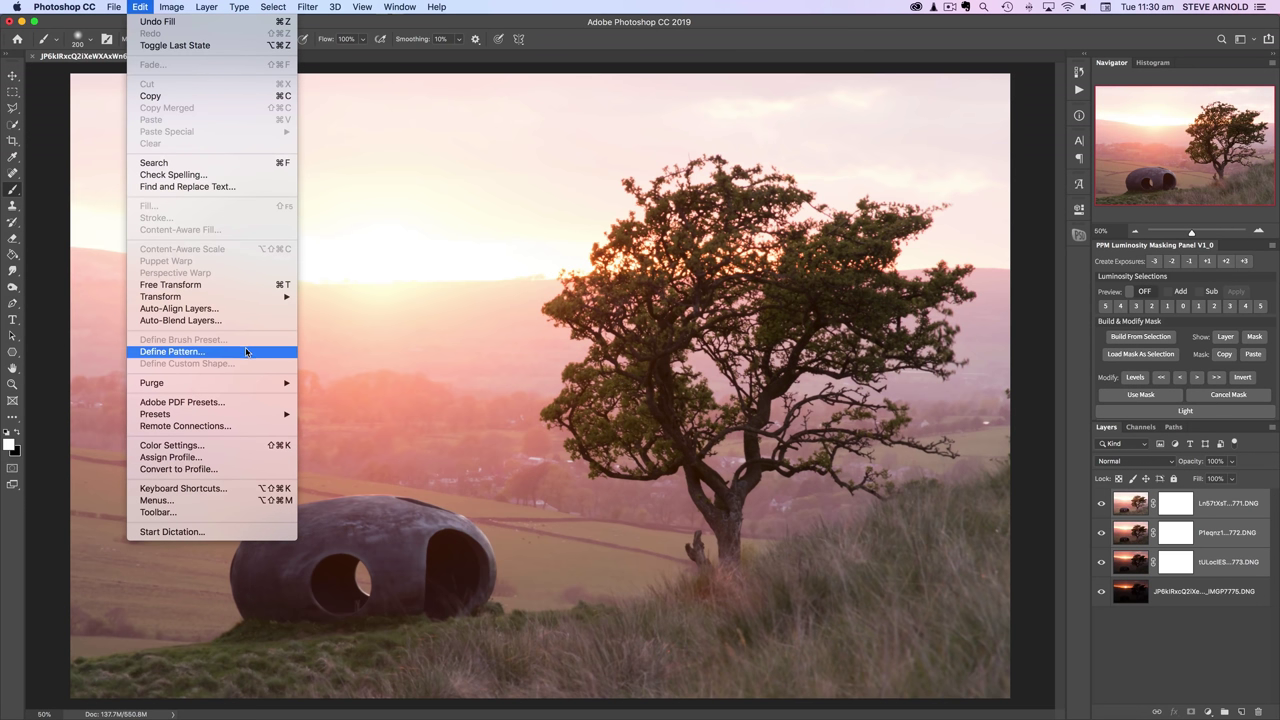
{"action": "left_click", "coordinate": [215, 310]}
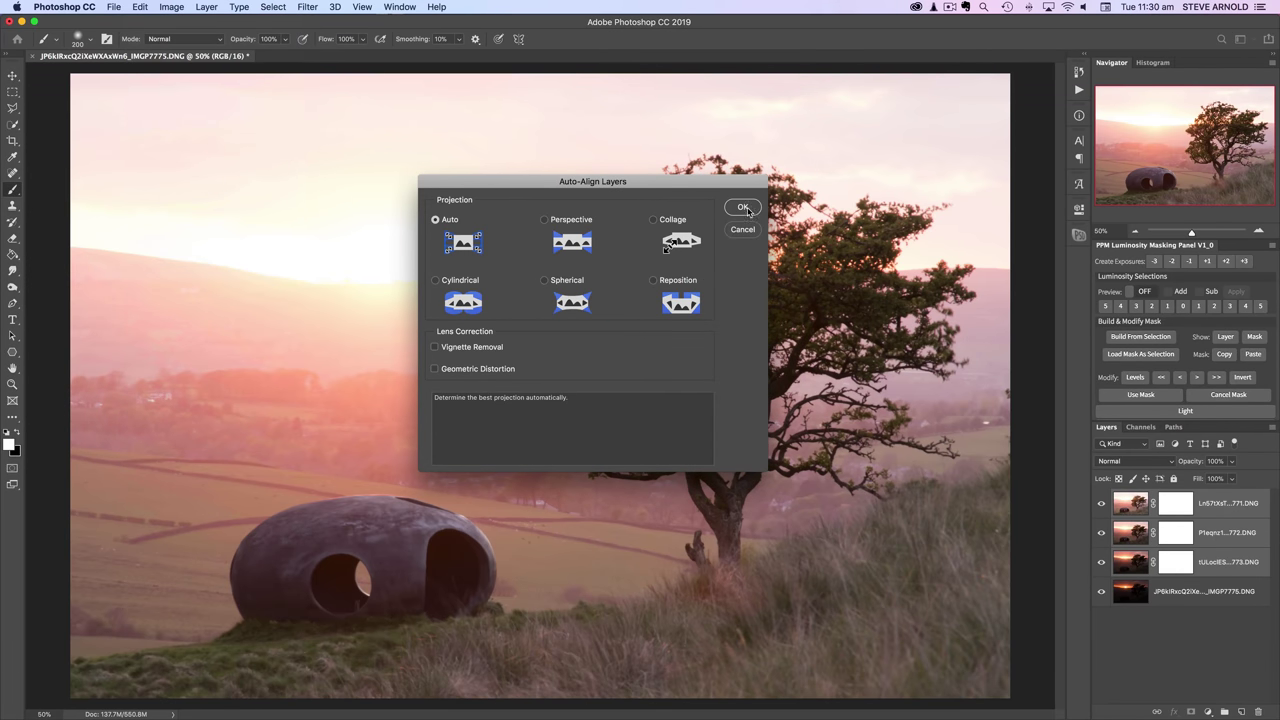
{"action": "left_click", "coordinate": [740, 231]}
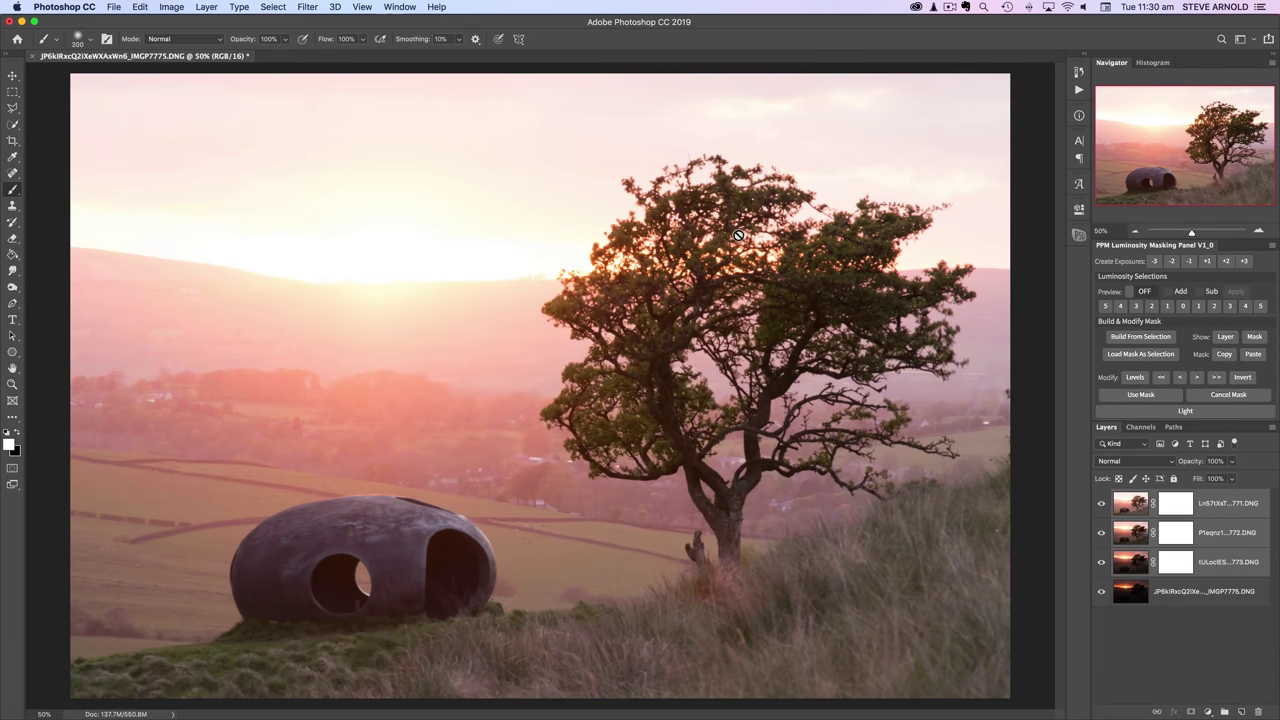
Auto-align the three selected layers with the Auto projection, leaving both lens corrections off
{"action": "left_click", "coordinate": [141, 7]}
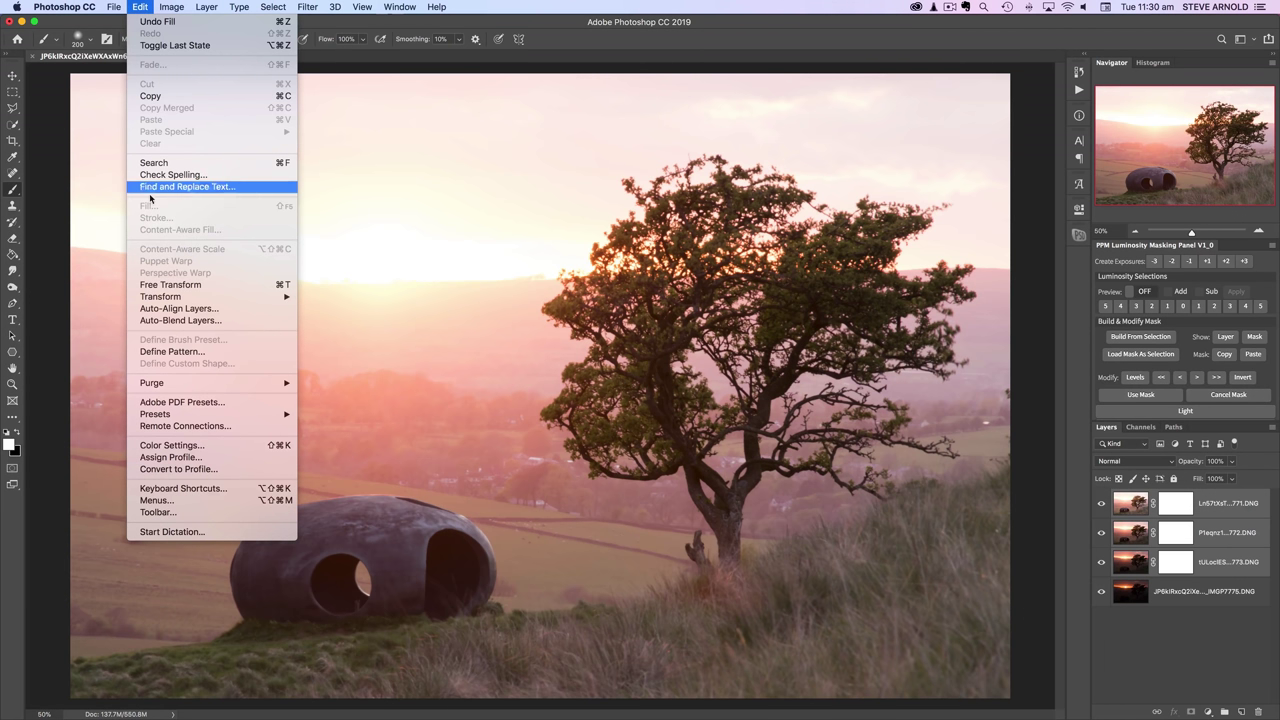
{"action": "left_click", "coordinate": [203, 312]}
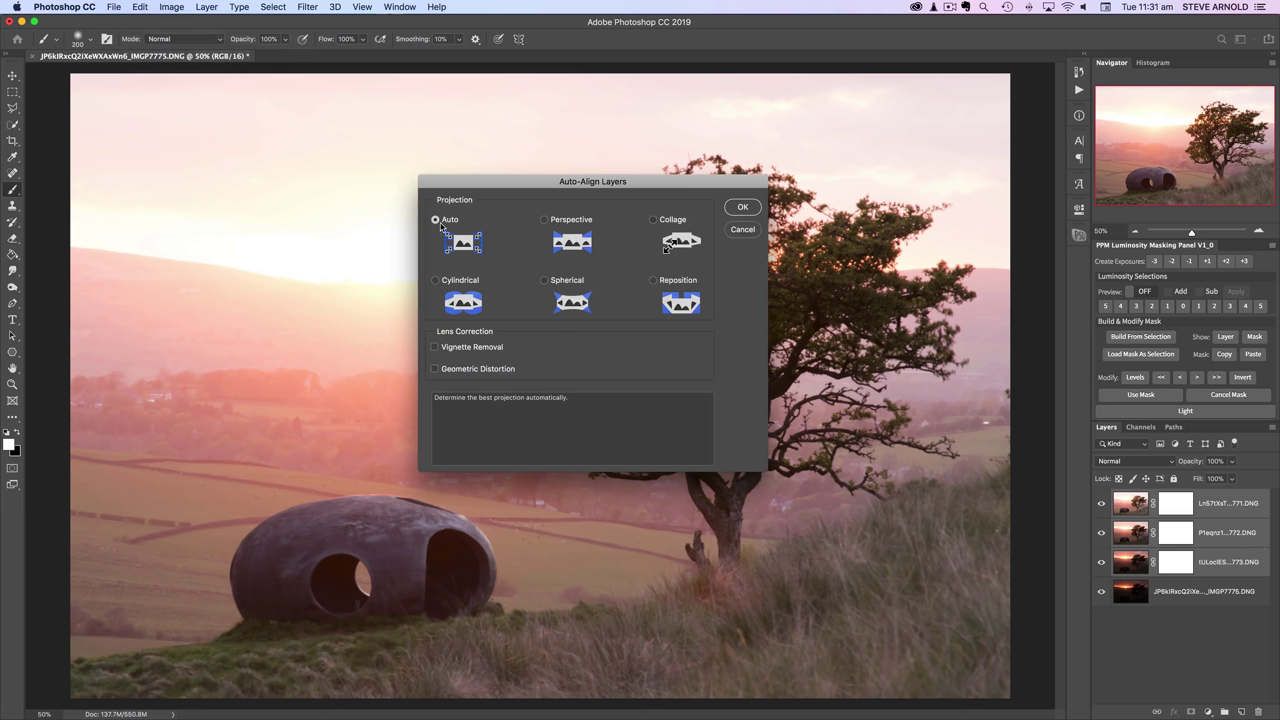
{"action": "left_click", "coordinate": [744, 210]}
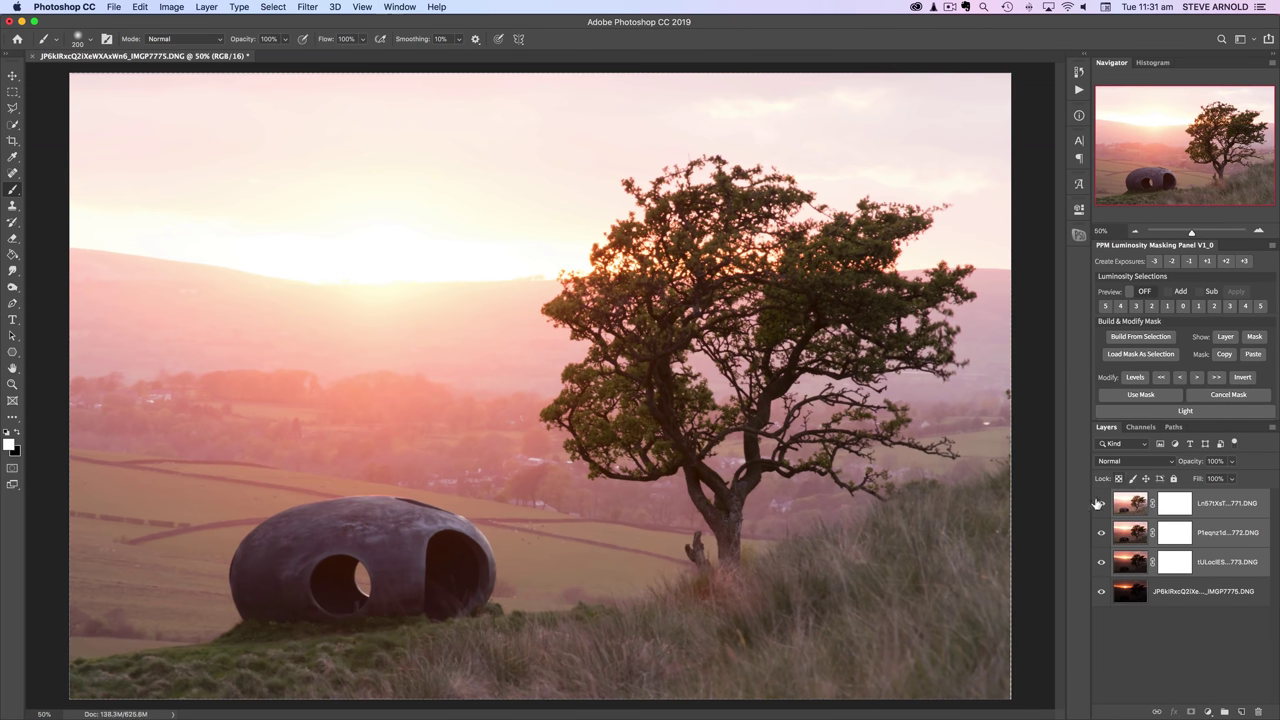
Inspect the pod at 100% while toggling the IMGP7771 and IMGP7772 layers' visibility to check the alignment
{"action": "left_click", "coordinate": [1260, 232]}
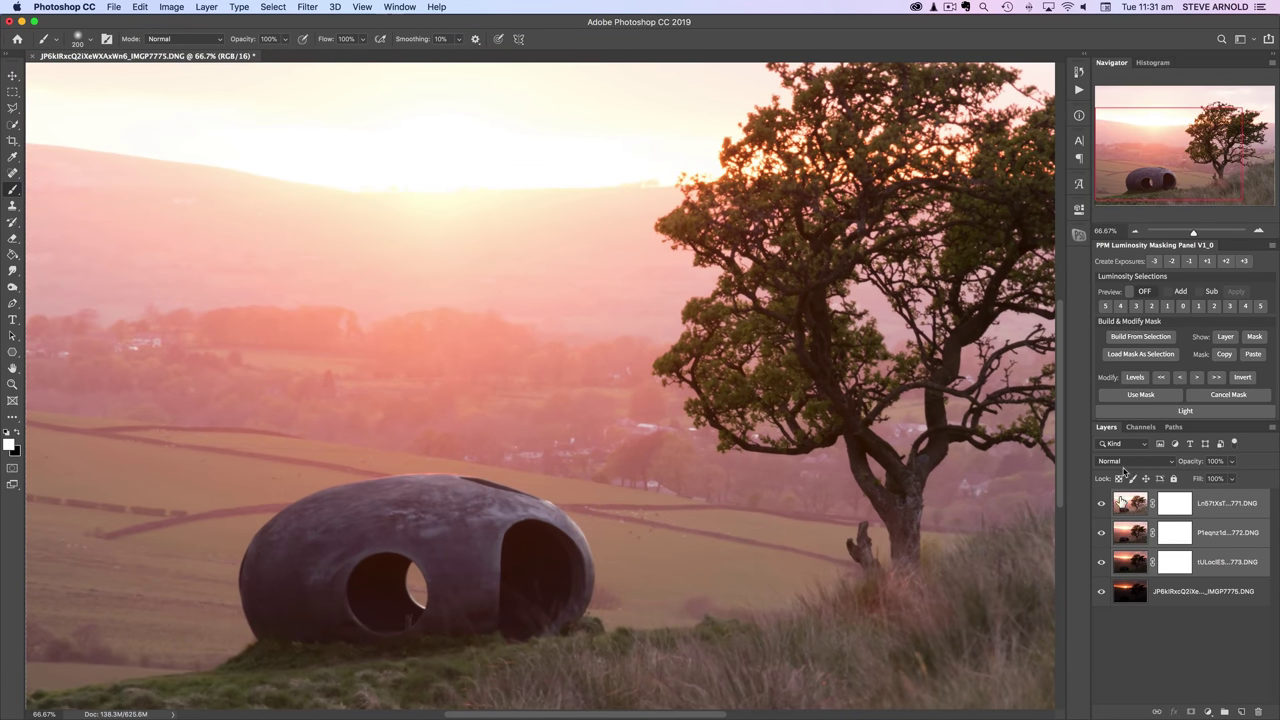
{"action": "left_click", "coordinate": [1258, 231]}
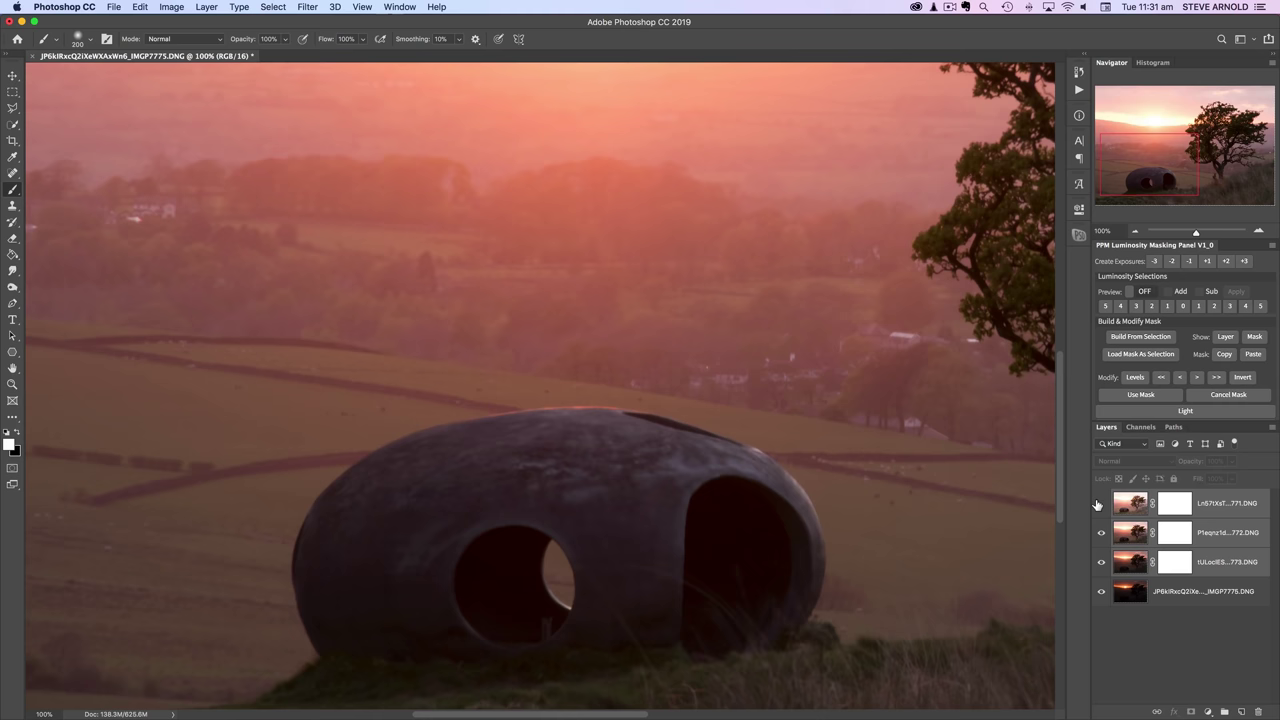
{"action": "left_click", "coordinate": [1101, 503]}
{"action": "left_click", "coordinate": [1101, 503]}
{"action": "left_click", "coordinate": [1101, 503]}
{"action": "left_click", "coordinate": [1101, 533]}
{"action": "left_click", "coordinate": [1101, 535]}
{"action": "left_click", "coordinate": [1101, 535]}
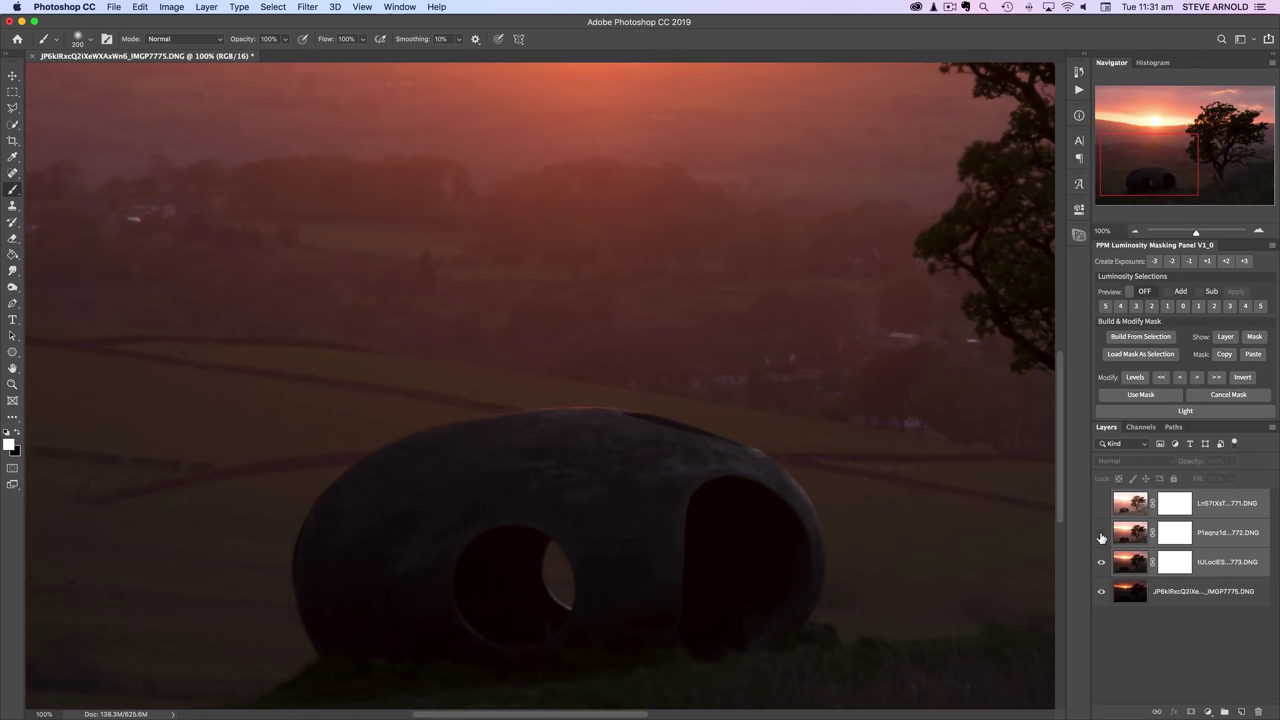
{"action": "left_click", "coordinate": [1101, 535]}
{"action": "left_click", "coordinate": [1101, 503]}
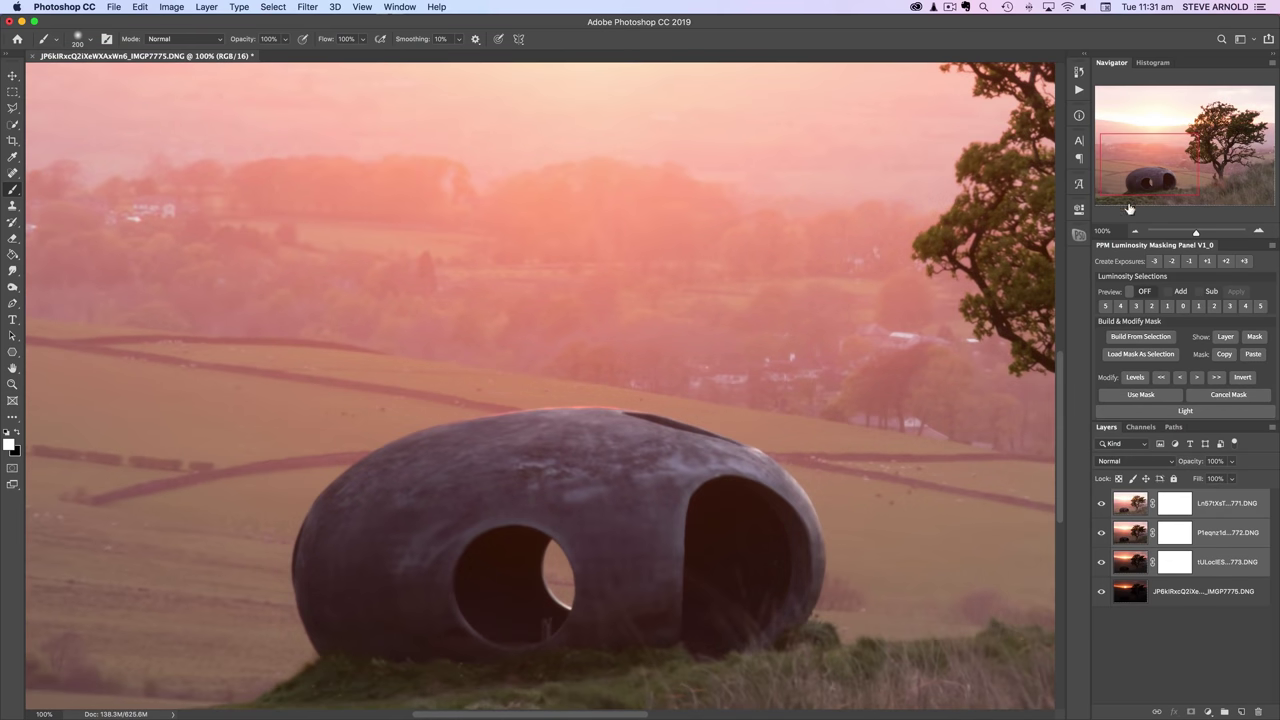
Crop the whole image slightly inward at its edges to trim the borders left by aligning the layers
{"action": "left_click", "coordinate": [1134, 231]}
{"action": "left_click", "coordinate": [1134, 231]}
{"action": "left_click", "coordinate": [1134, 231]}
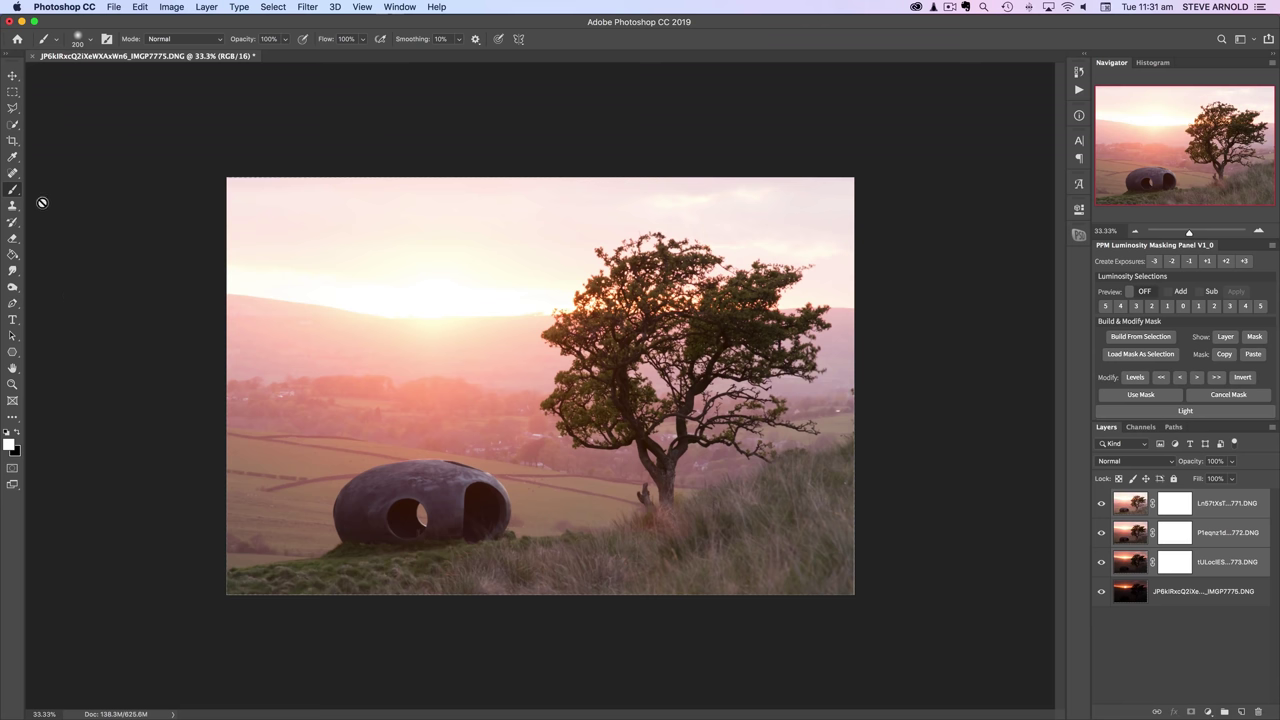
{"action": "left_click", "coordinate": [12, 141]}
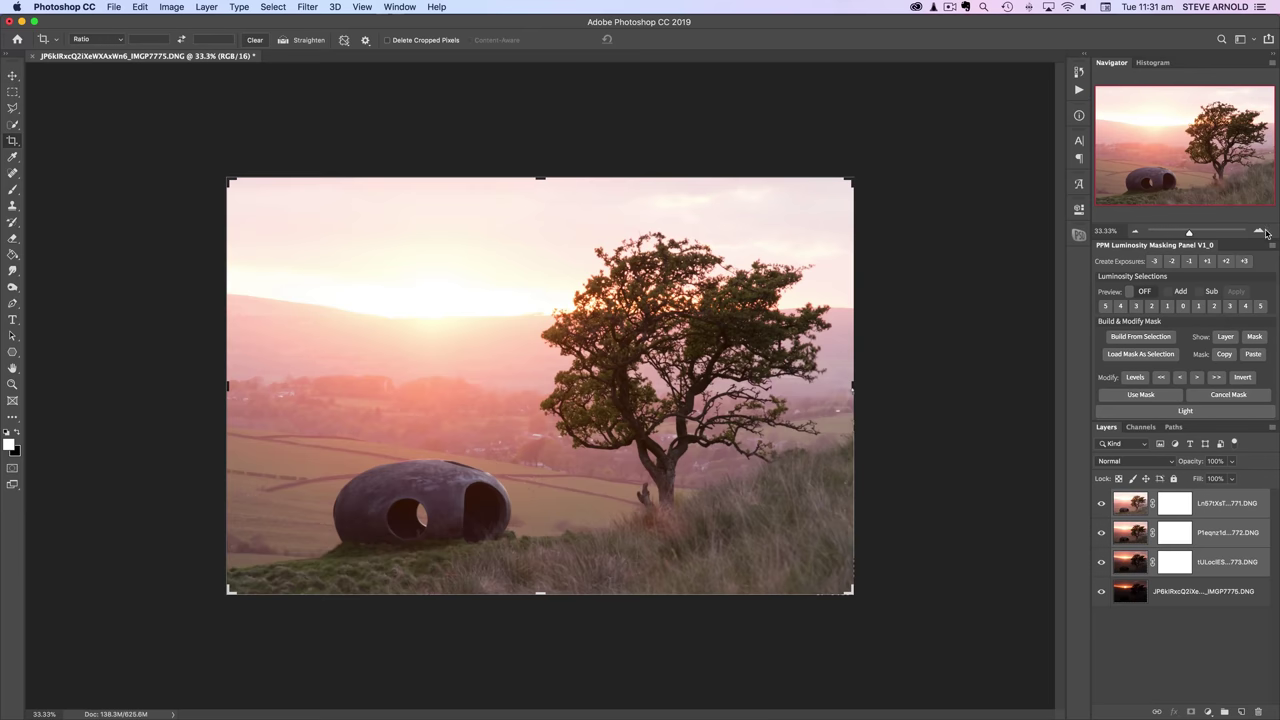
{"action": "left_click", "coordinate": [1262, 232]}
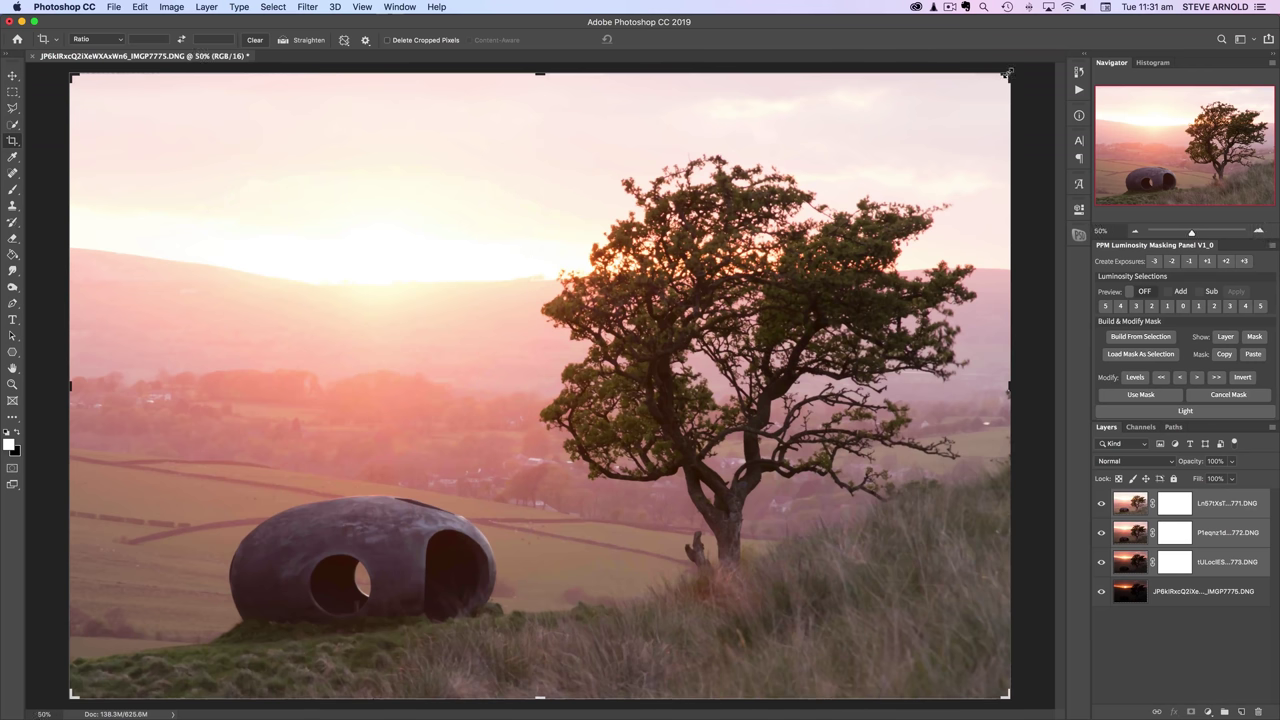
{"action": "left_click_drag", "start_coordinate": [1007, 73], "coordinate": [1003, 80]}
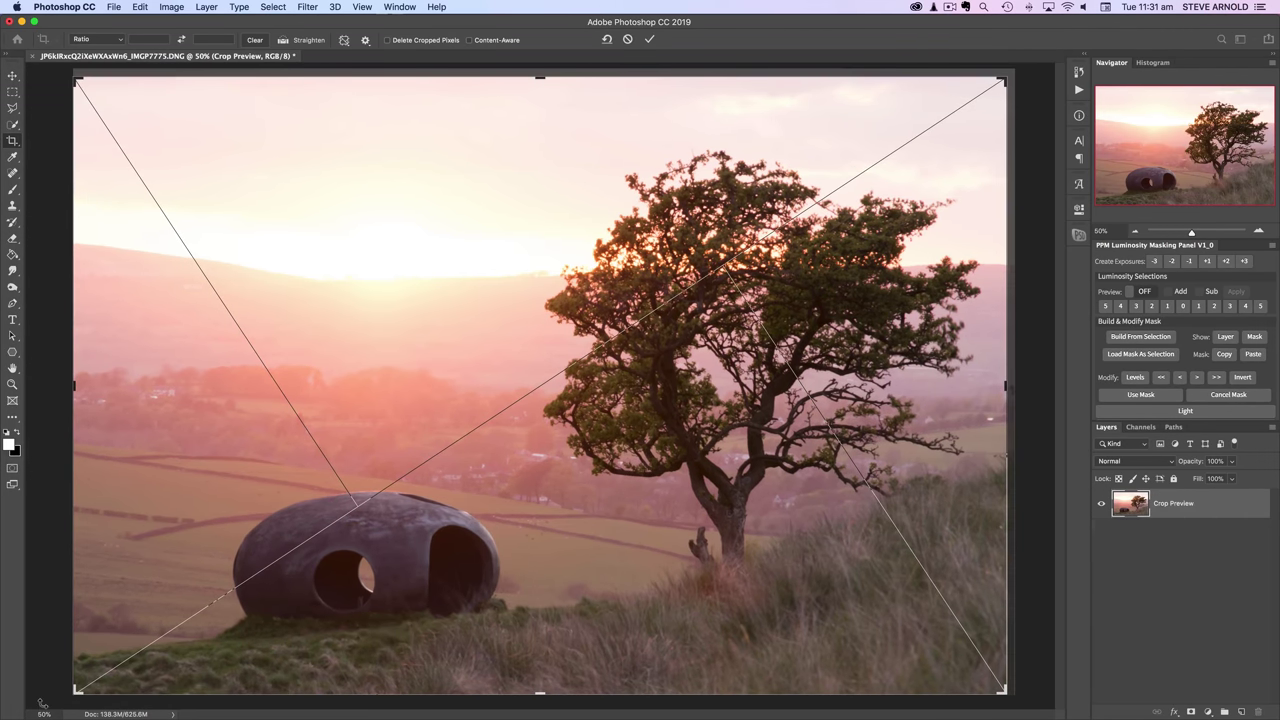
{"action": "left_click_drag", "start_coordinate": [77, 689], "coordinate": [80, 686]}
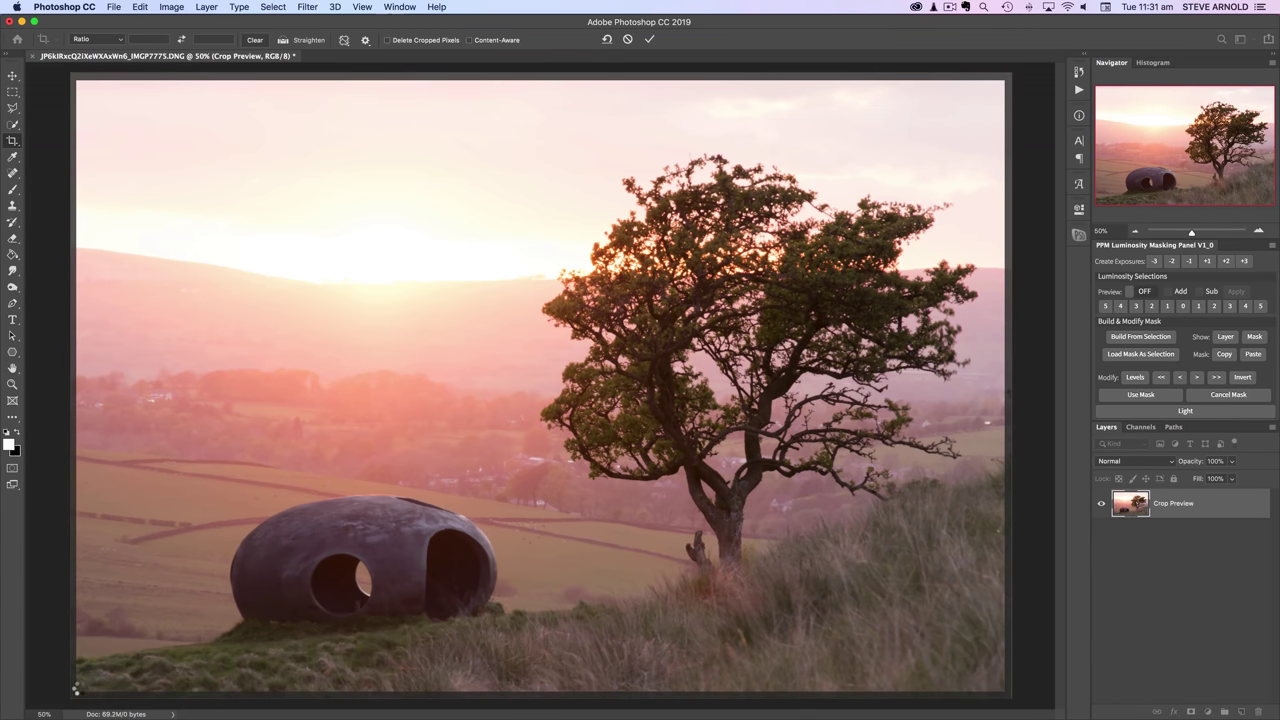
{"action": "key", "text": "Return"}
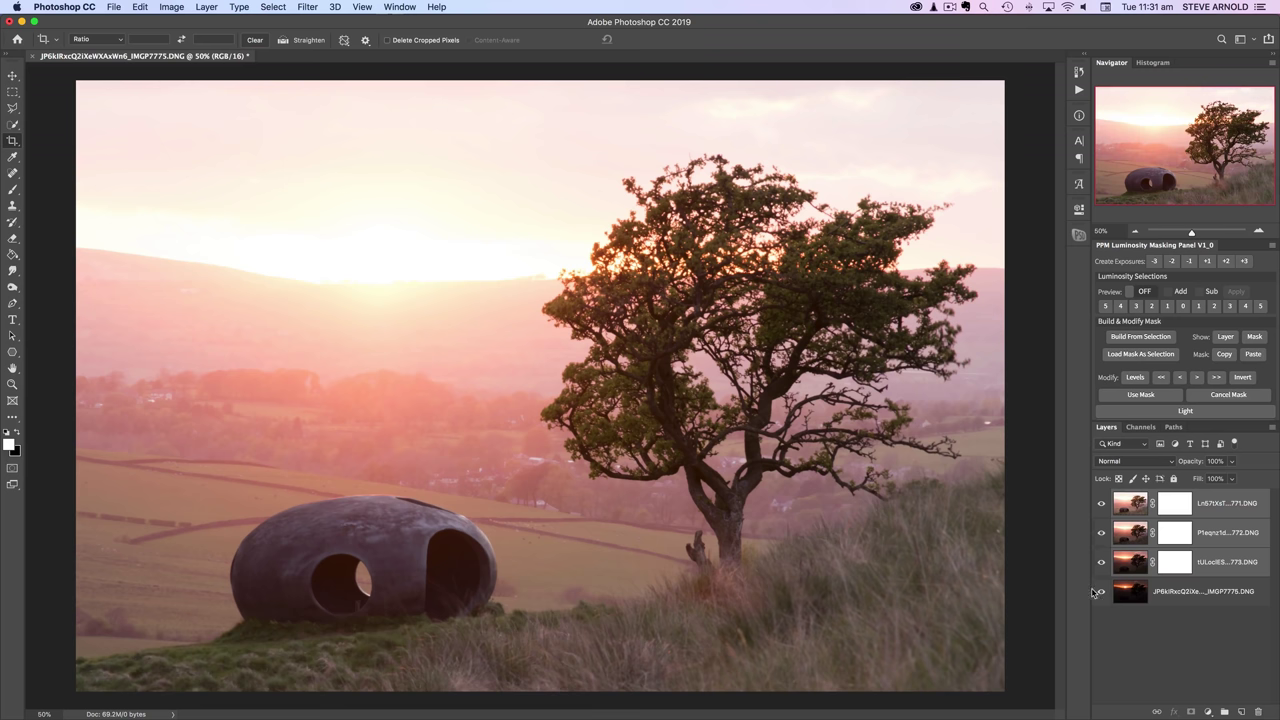
Compare the bracketed exposures across the whole scene by hiding and showing the IMGP7771 and IMGP7772 layers, leaving only IMGP7771 hidden
{"action": "left_click", "coordinate": [1136, 232]}
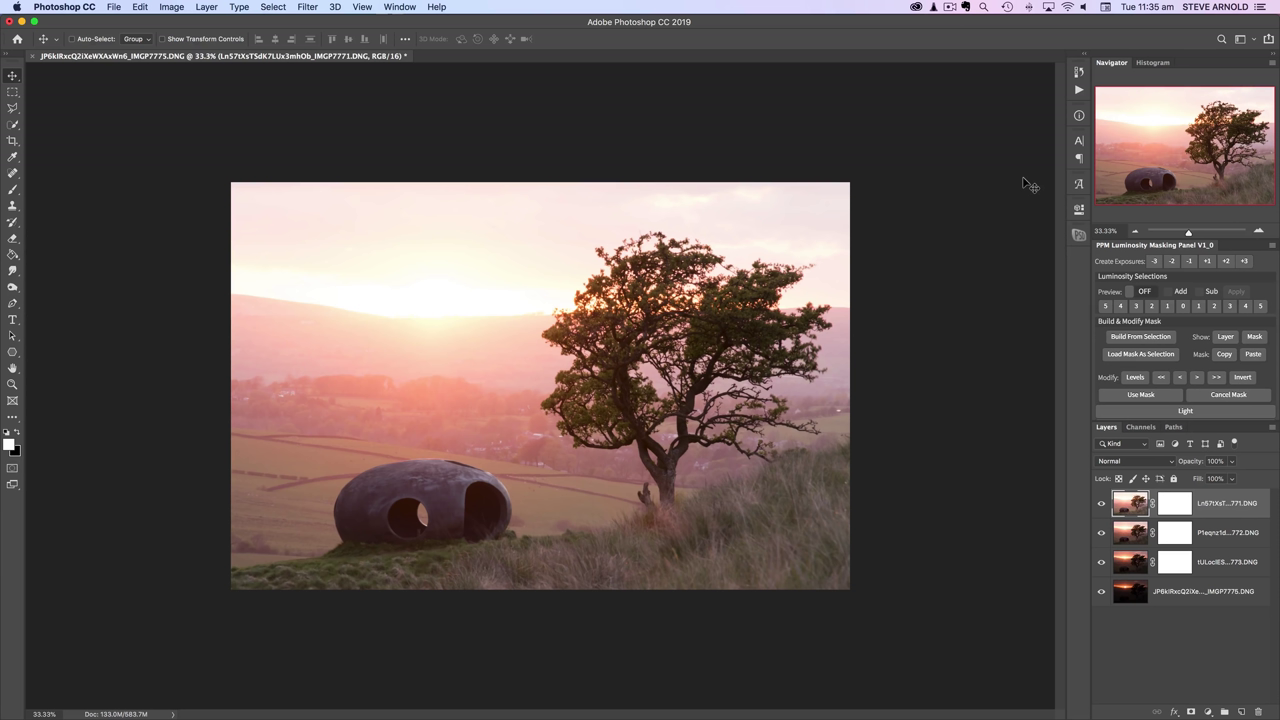
{"action": "left_click", "coordinate": [1101, 504]}
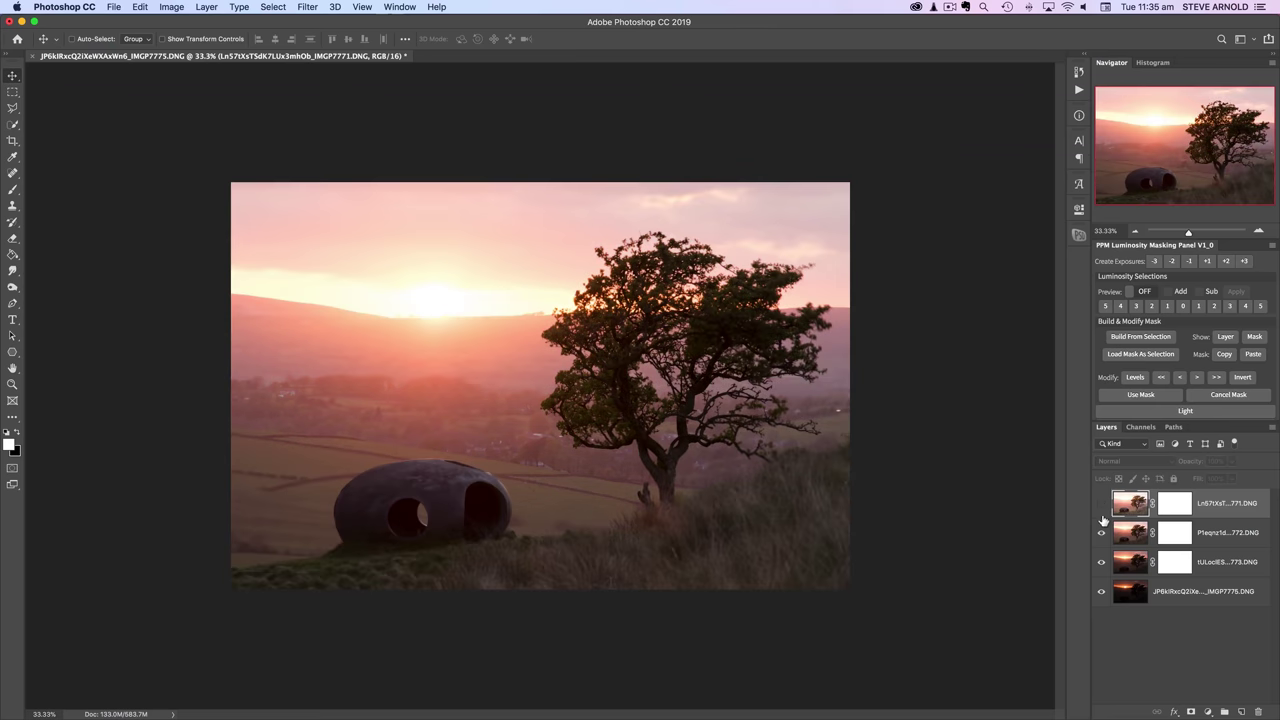
{"action": "left_click", "coordinate": [1102, 534]}
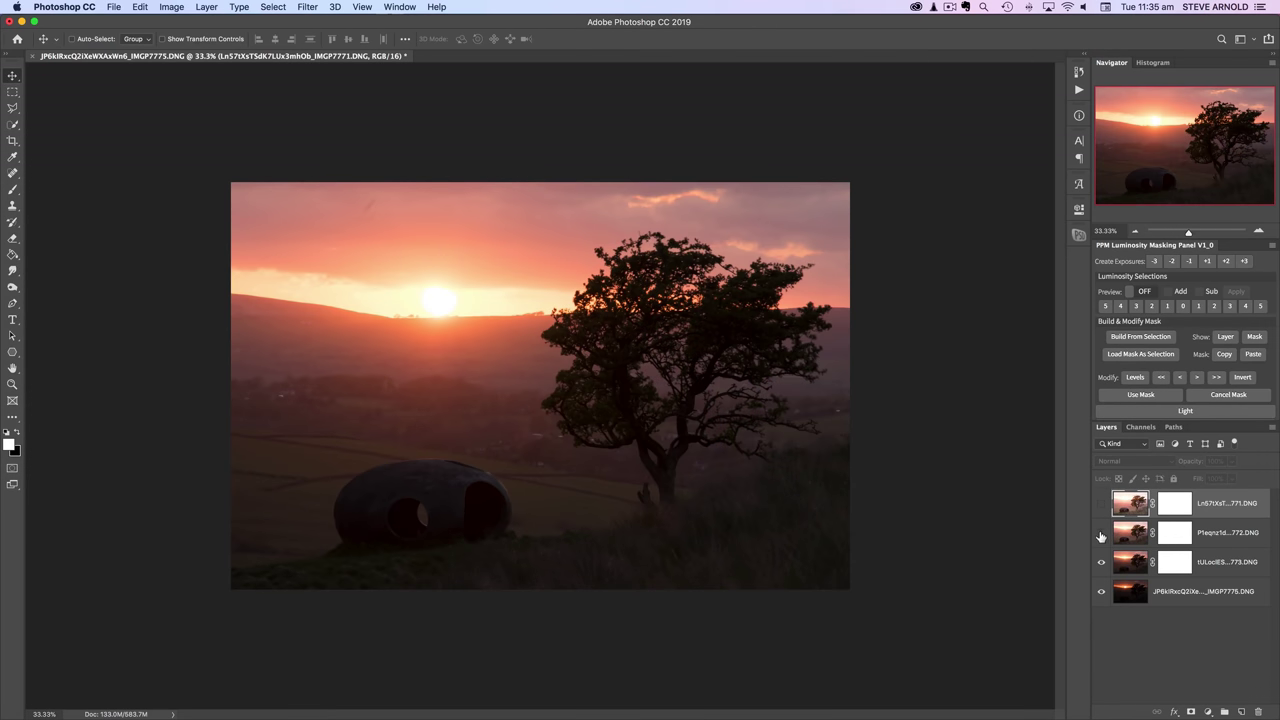
{"action": "left_click", "coordinate": [1130, 564]}
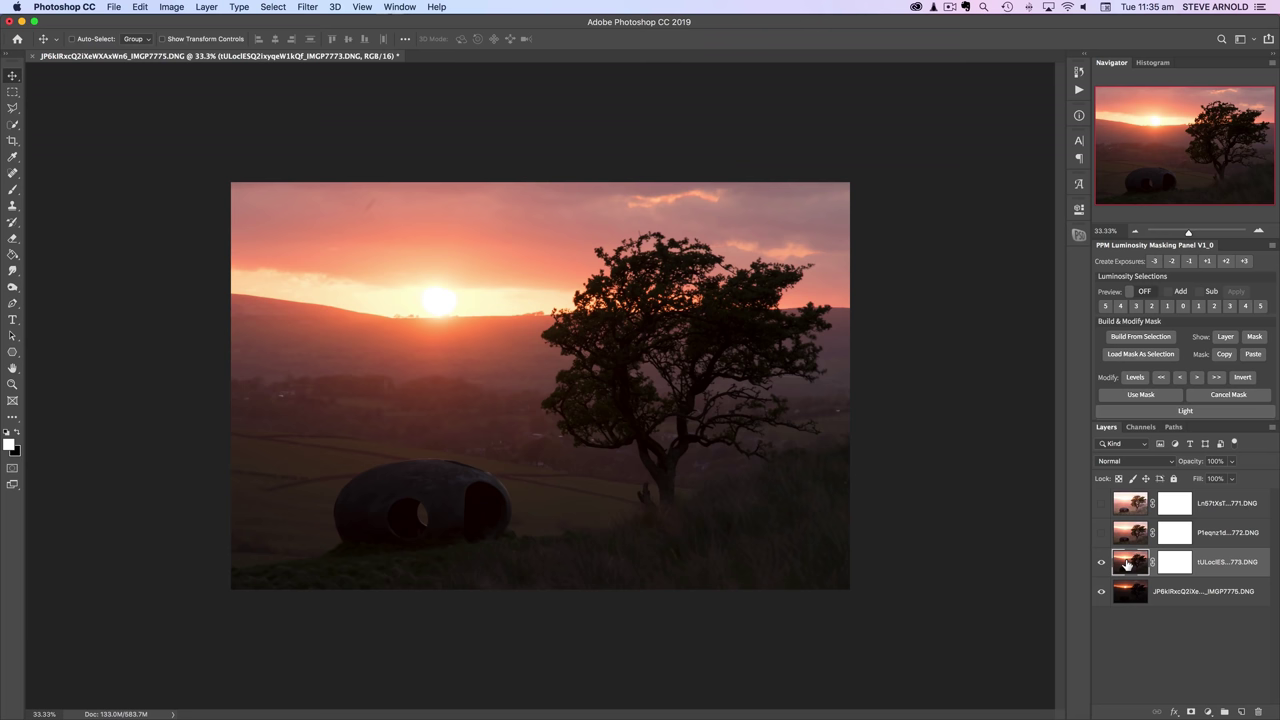
{"action": "left_click", "coordinate": [1129, 533]}
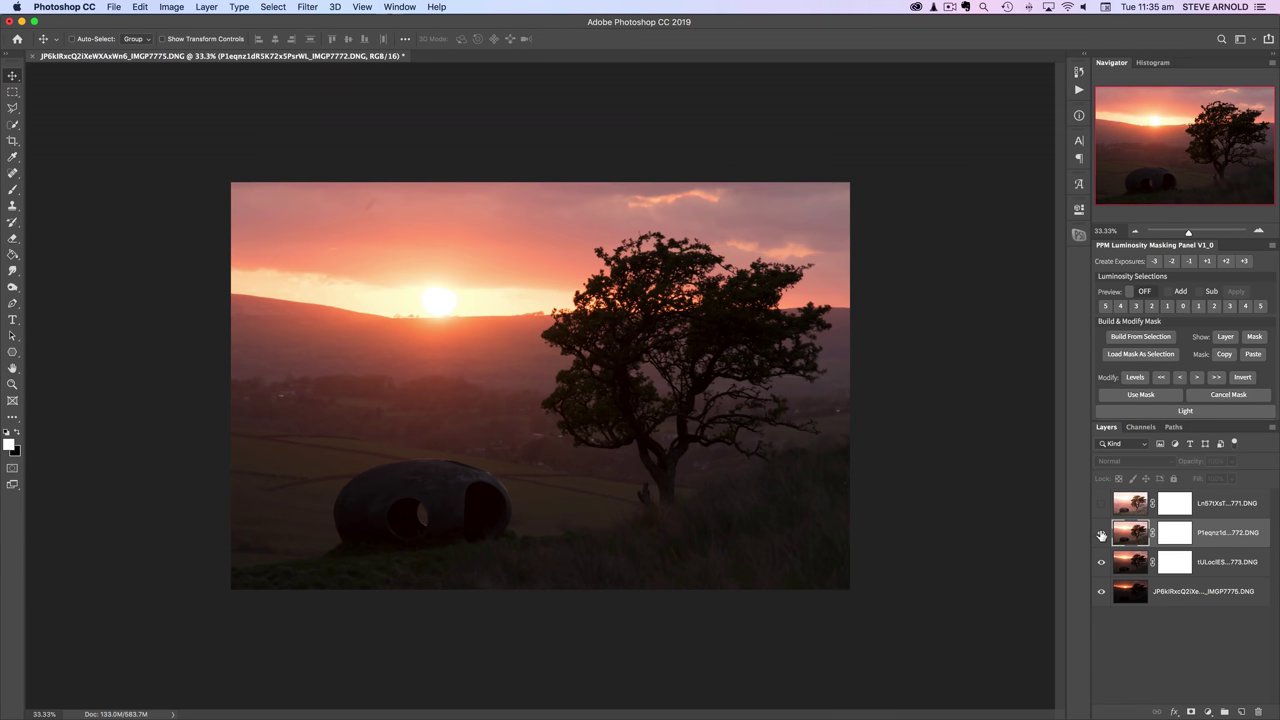
{"action": "left_click", "coordinate": [1102, 533]}
{"action": "left_click", "coordinate": [1102, 503]}
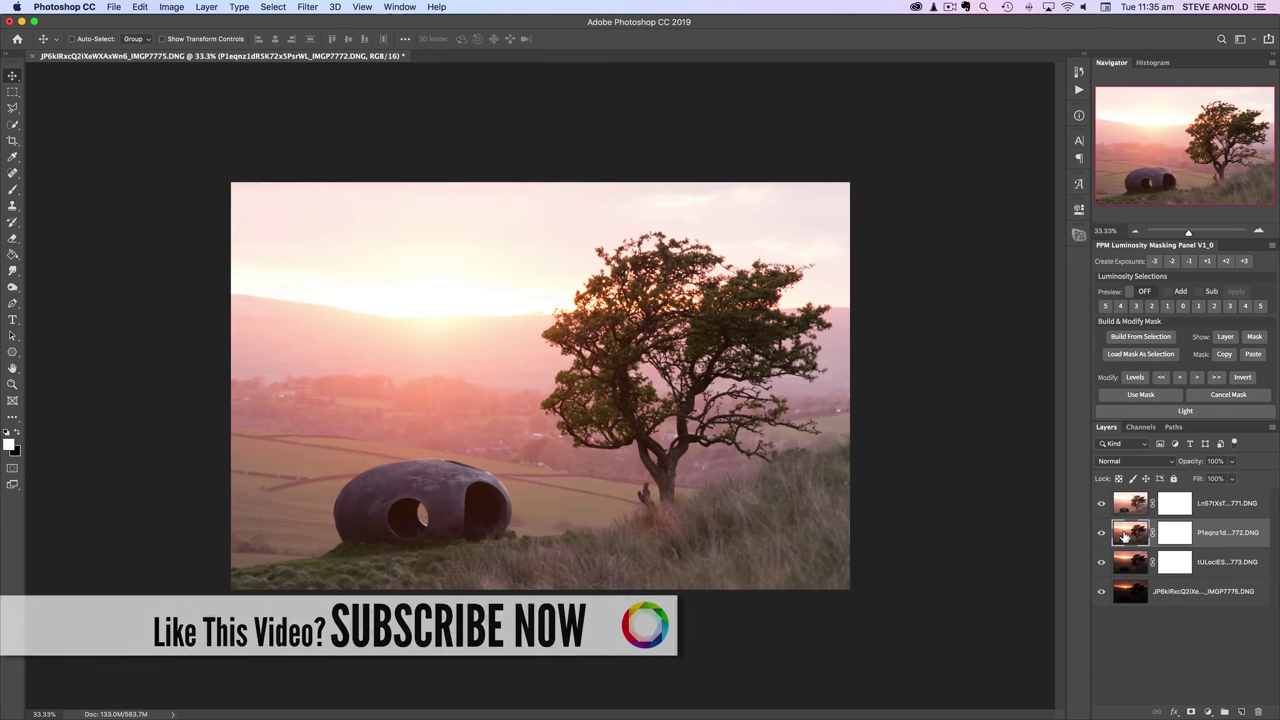
{"action": "left_click", "coordinate": [1102, 533]}
{"action": "left_click", "coordinate": [1102, 503]}
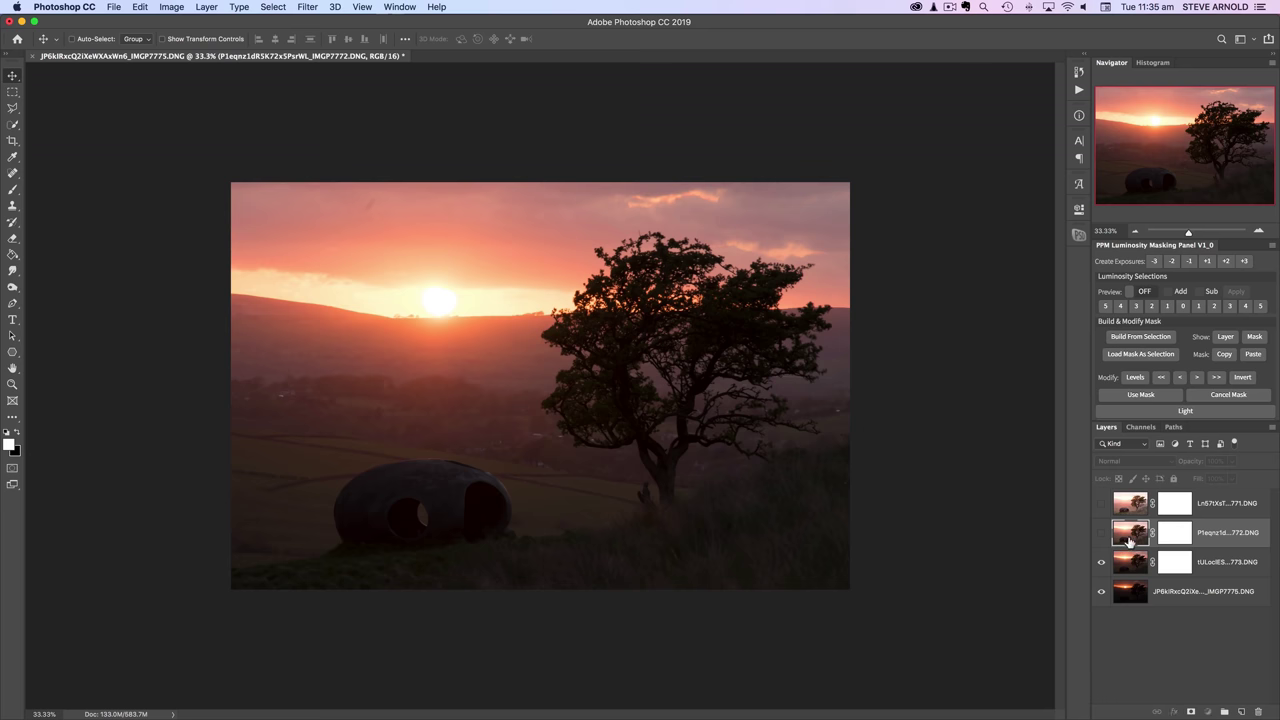
{"action": "left_click", "coordinate": [1102, 534]}
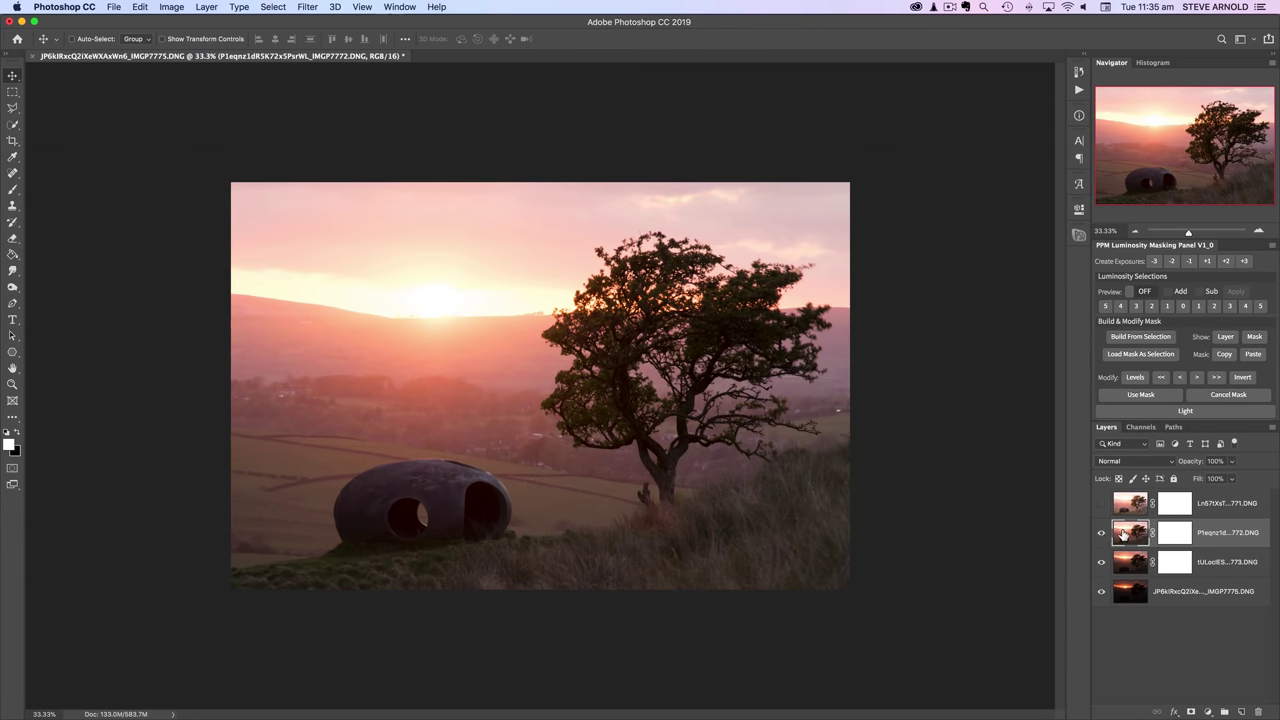
Rename the IMGP7773, IMGP7772 and IMGP7771 layers as Dark, Medium and Light respectively
{"action": "left_click", "coordinate": [1131, 564]}
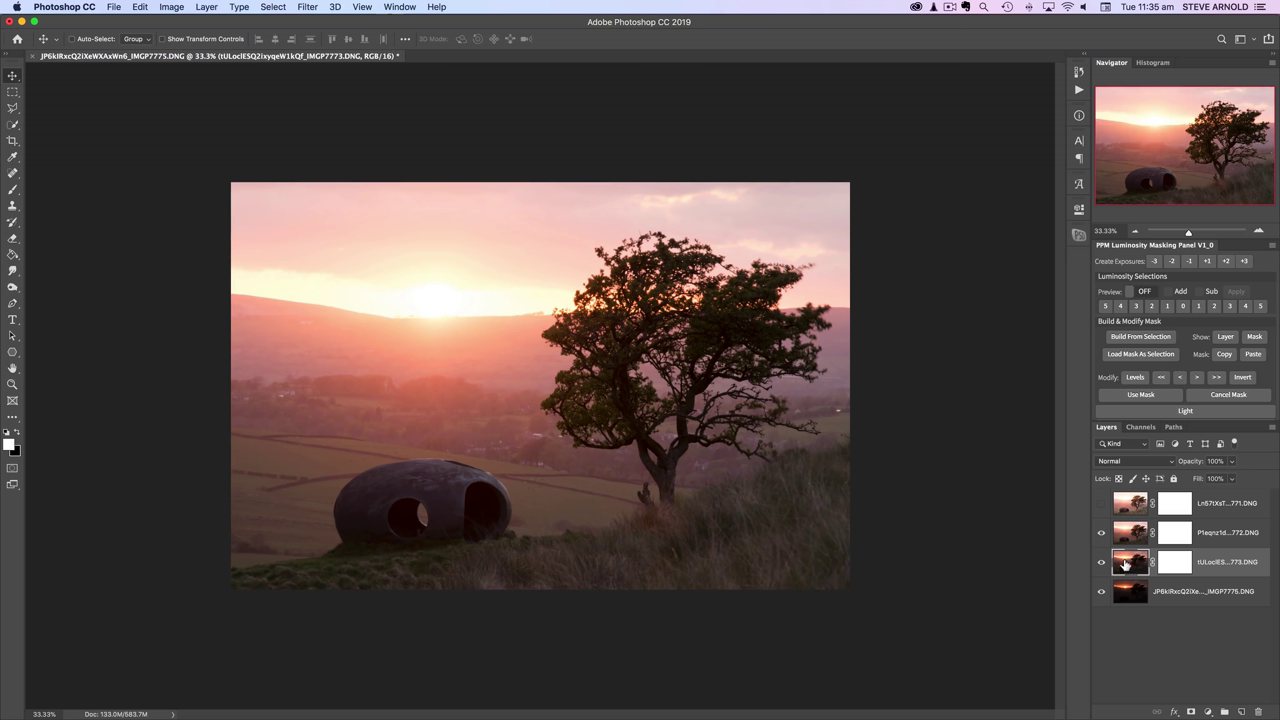
{"action": "double_click", "coordinate": [1217, 565]}
{"action": "type", "text": "Dark"}
{"action": "key", "text": "Return"}
{"action": "left_click", "coordinate": [1212, 538]}
{"action": "double_click", "coordinate": [1212, 536]}
{"action": "type", "text": "Me"}
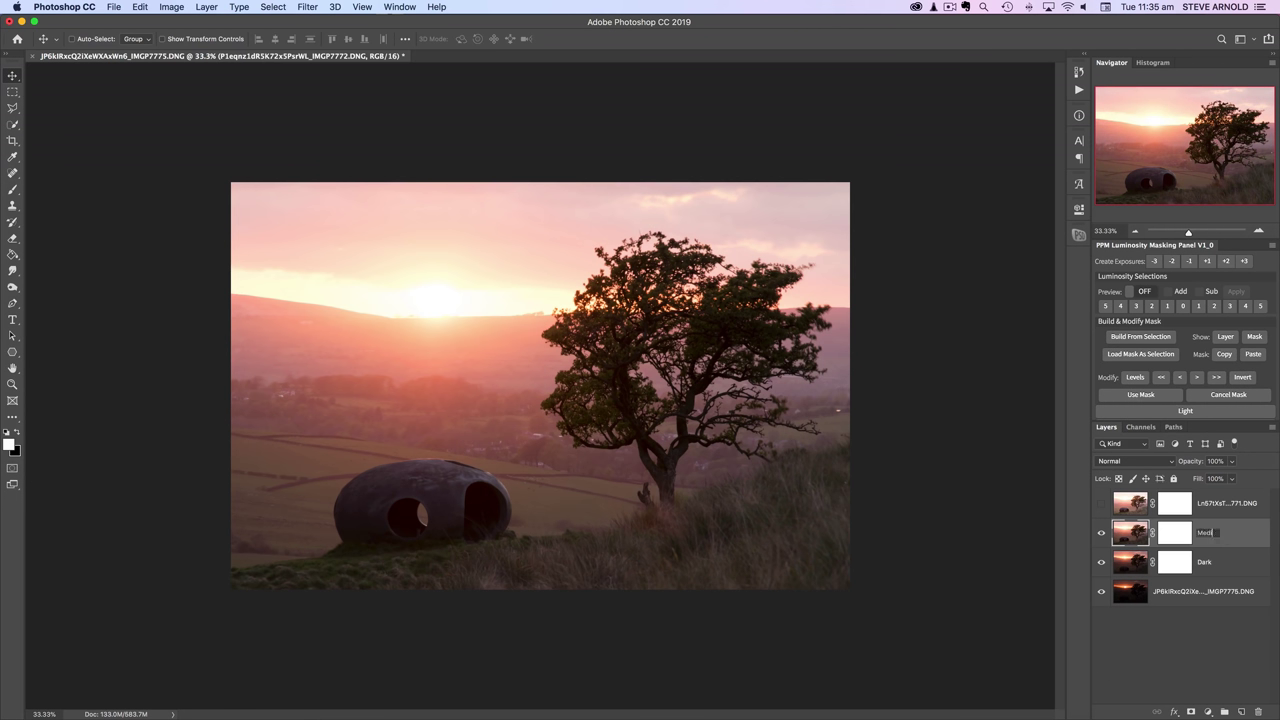
{"action": "type", "text": "dium"}
{"action": "key", "text": "Return"}
{"action": "double_click", "coordinate": [1220, 503]}
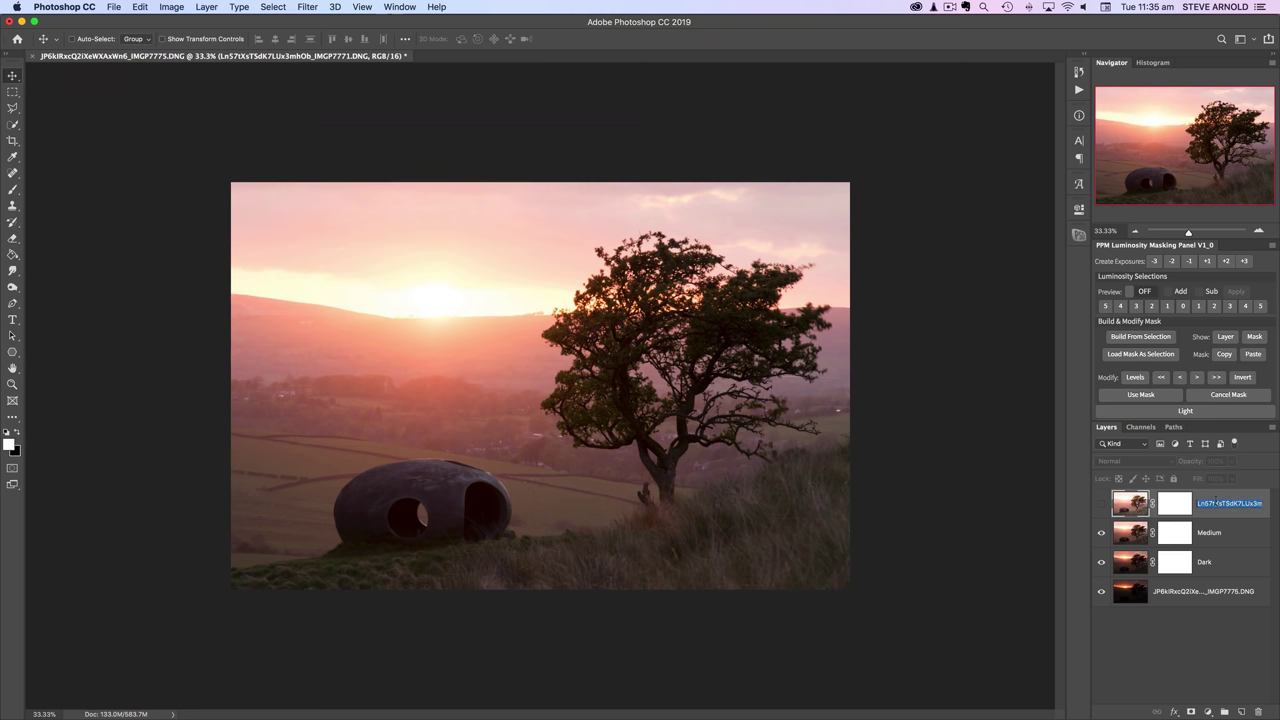
{"action": "type", "text": "Light"}
{"action": "key", "text": "Return"}
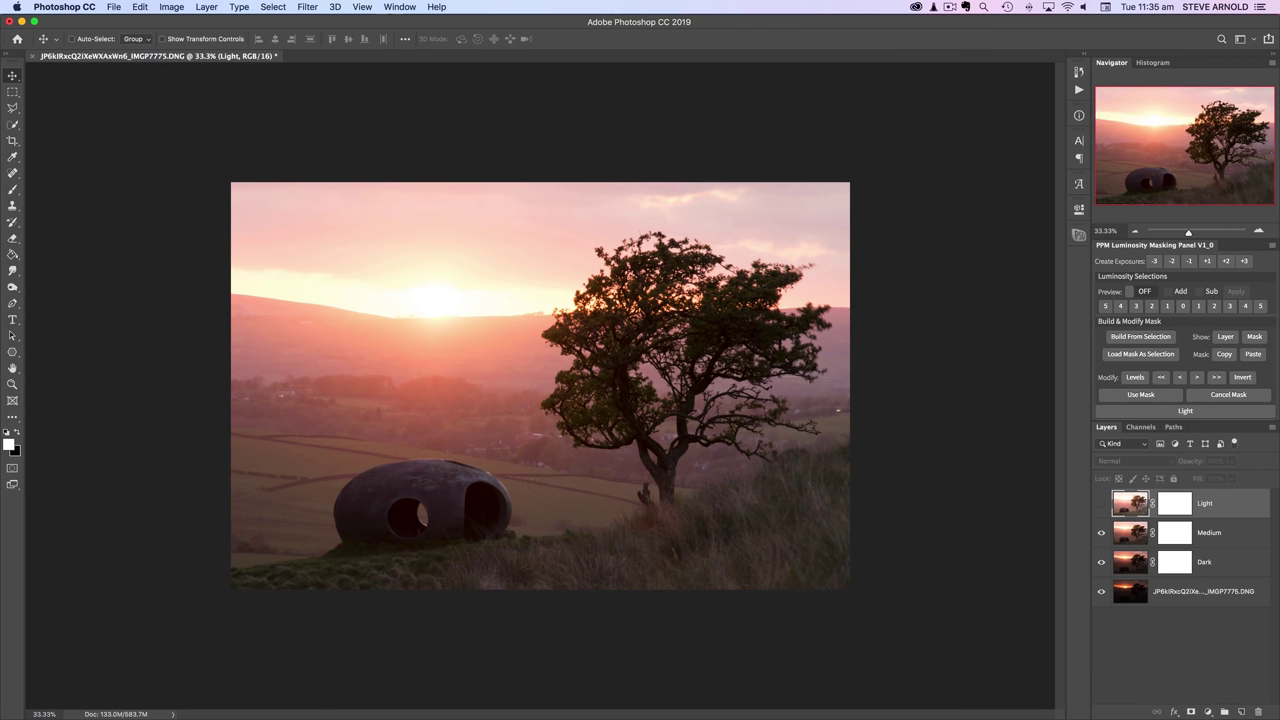
Toggle the Medium layer's visibility to compare its foreground and sky with the Dark exposure
{"action": "left_click", "coordinate": [1131, 562]}
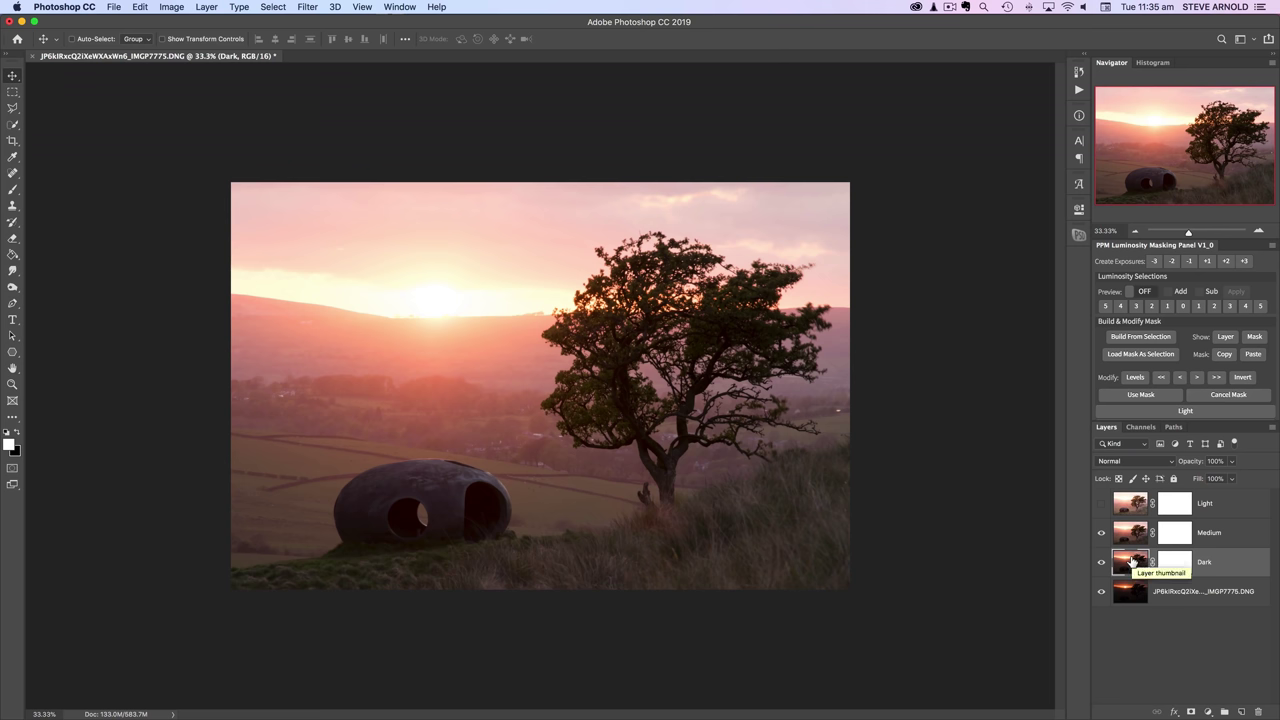
{"action": "left_click", "coordinate": [1125, 537]}
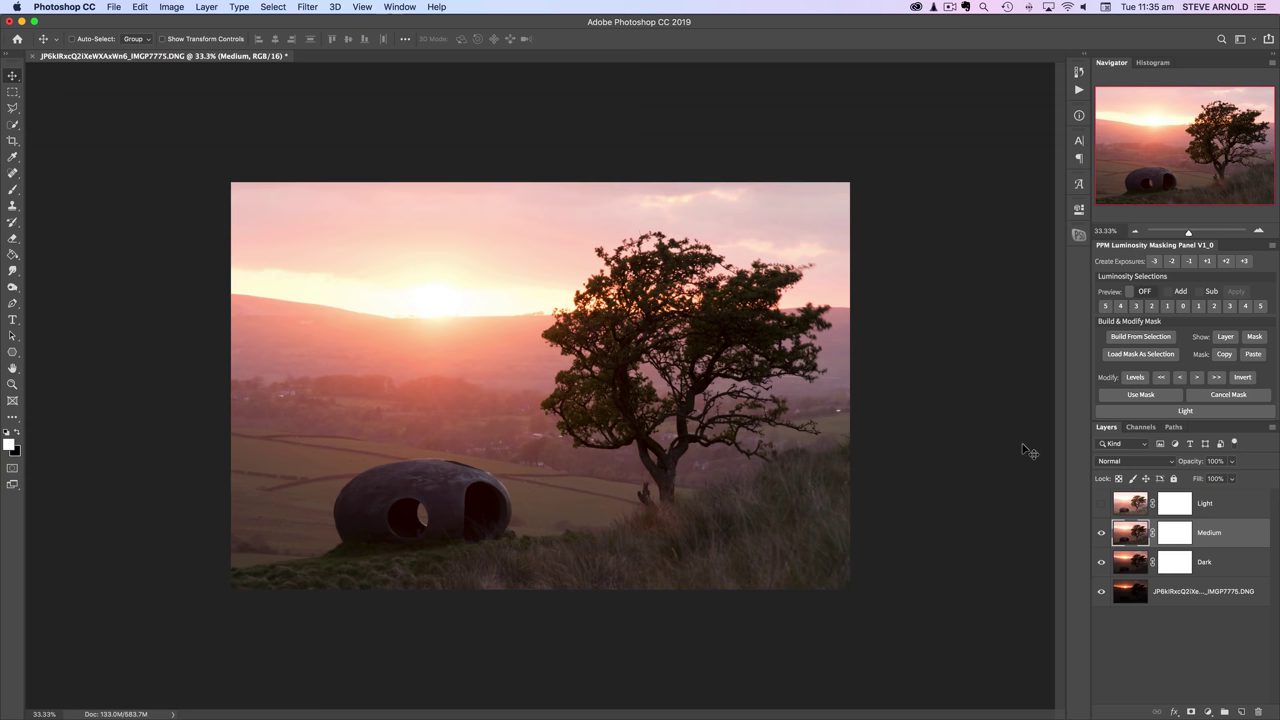
{"action": "left_click", "coordinate": [1101, 536]}
{"action": "left_click", "coordinate": [1101, 536]}
{"action": "left_click", "coordinate": [1101, 536]}
{"action": "left_click", "coordinate": [1101, 536]}
Duplicate the Dark layer directly above the original
{"action": "left_click", "coordinate": [1129, 561]}
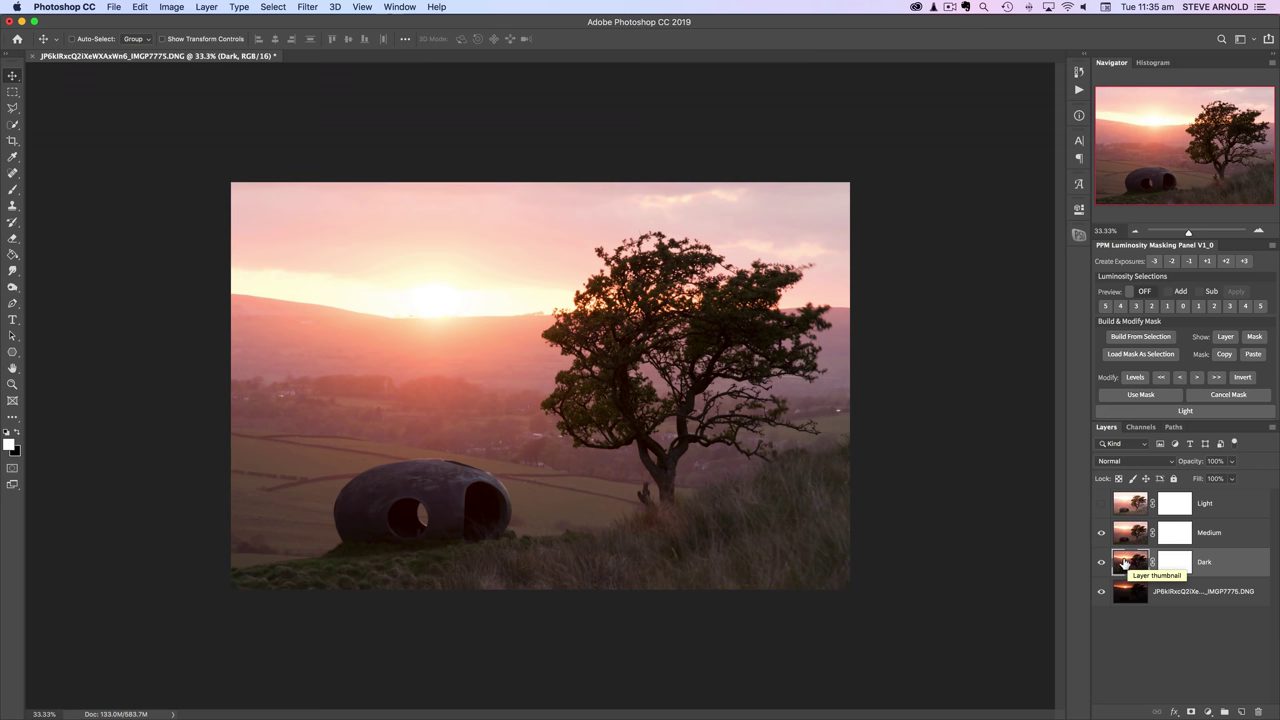
{"action": "left_click_drag", "start_coordinate": [1124, 563], "coordinate": [1241, 711]}
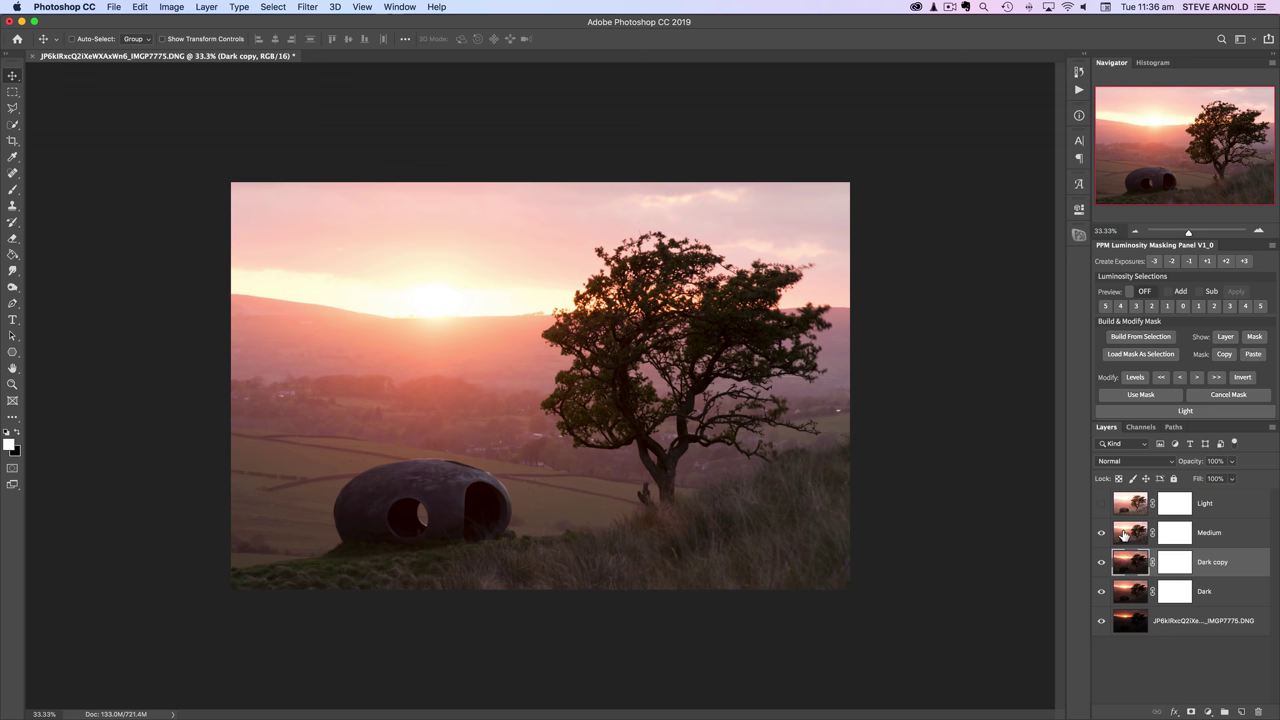
Hide and show the Medium layer to compare it with the duplicated Dark layer beneath it
{"action": "left_click", "coordinate": [1122, 536]}
{"action": "left_click", "coordinate": [1101, 534]}
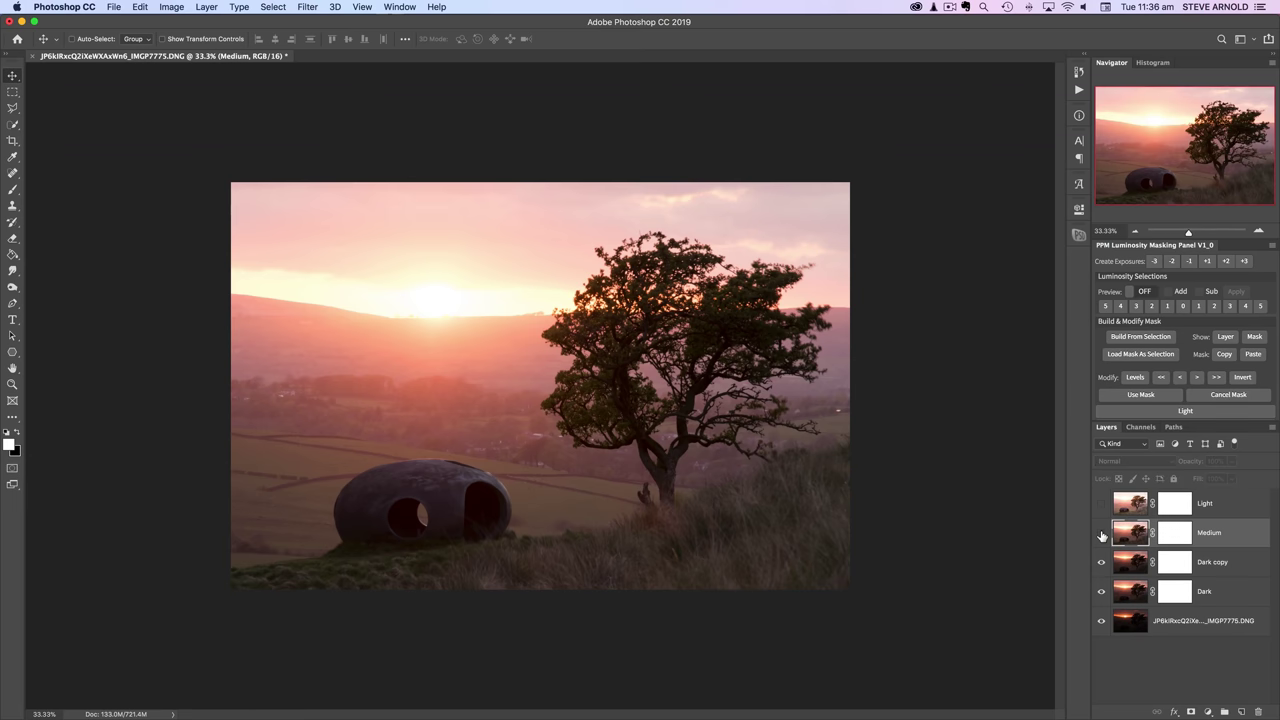
{"action": "left_click", "coordinate": [1101, 534]}
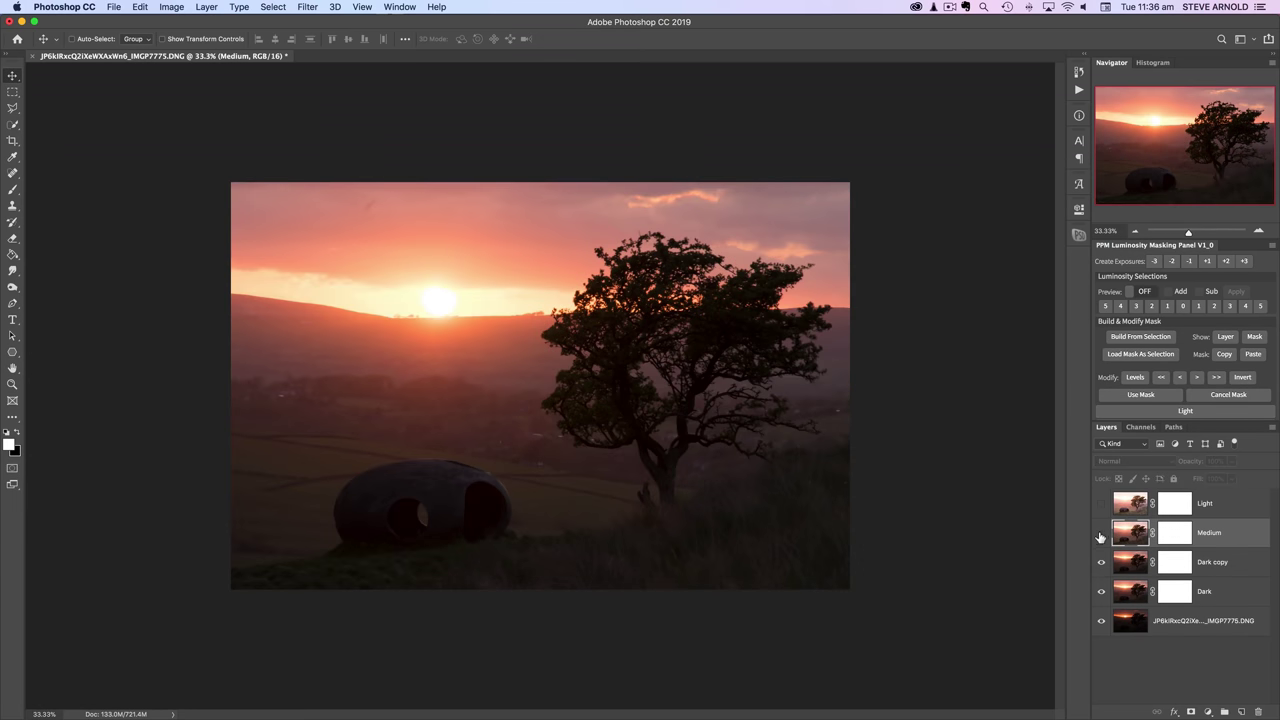
{"action": "left_click", "coordinate": [1101, 534]}
{"action": "left_click", "coordinate": [1101, 534]}
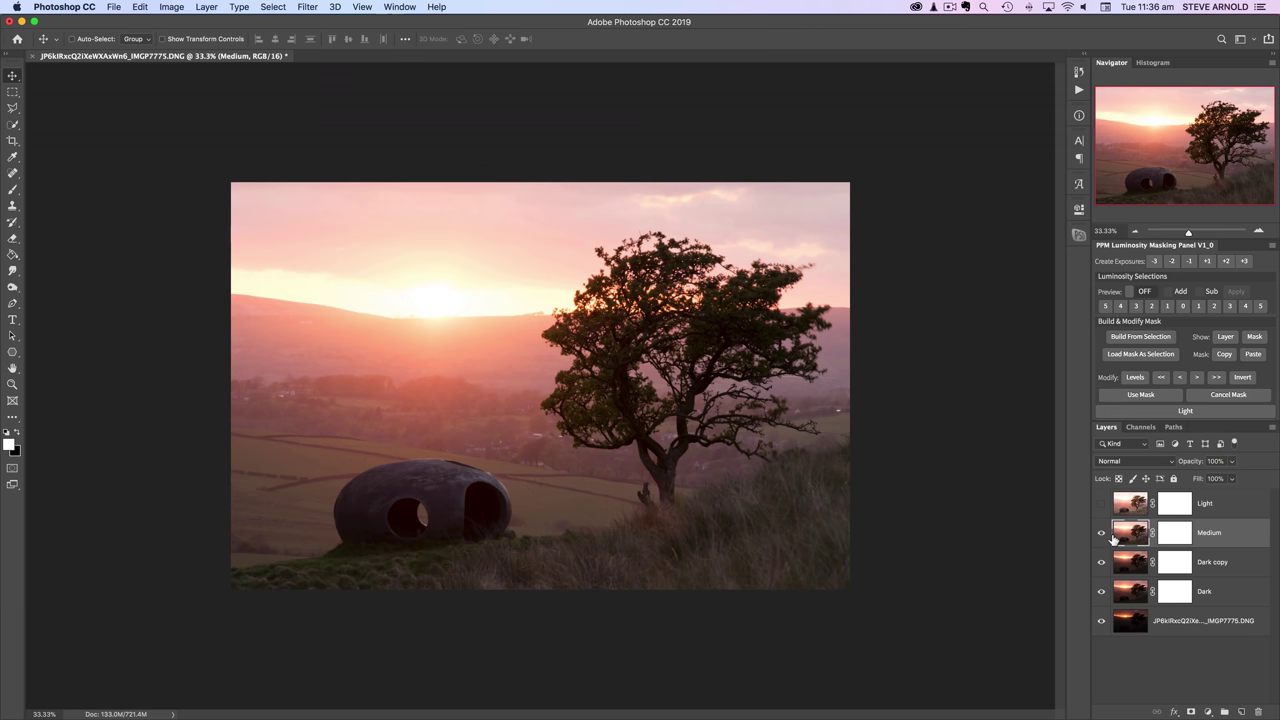
Try to convert the Dark copy layer for Smart Filters
{"action": "left_click", "coordinate": [1130, 566]}
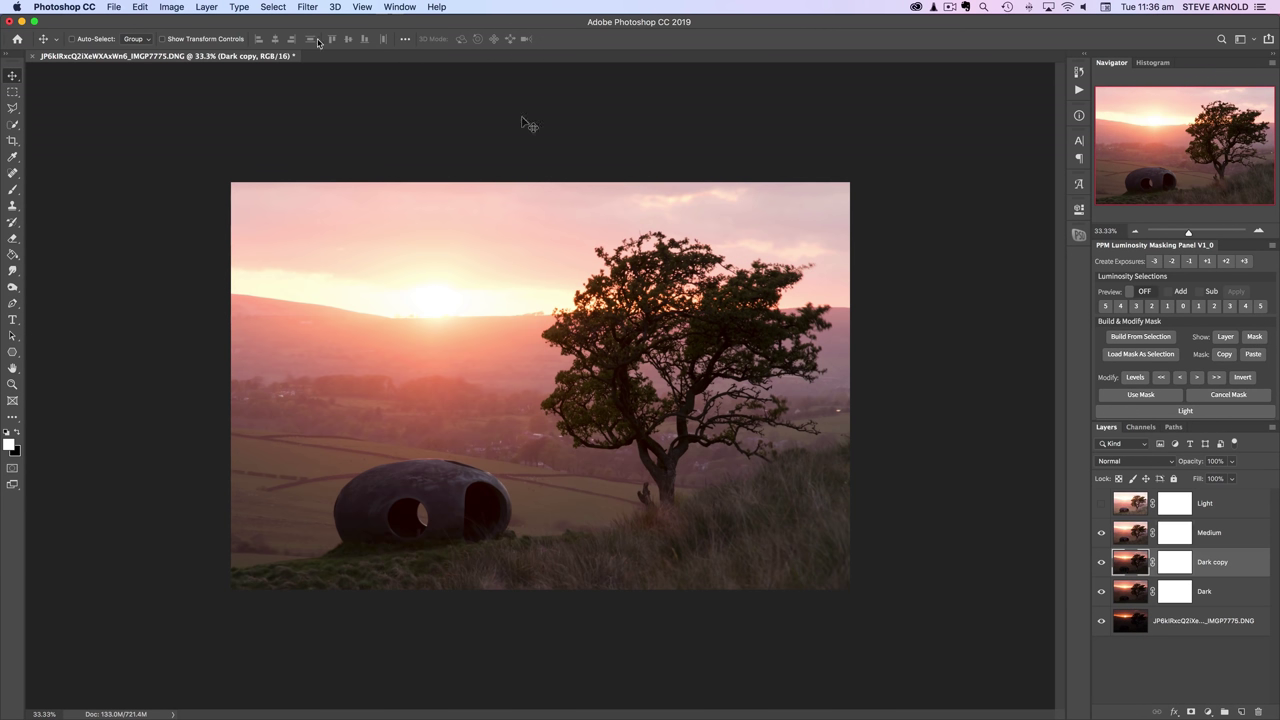
{"action": "left_click", "coordinate": [309, 7]}
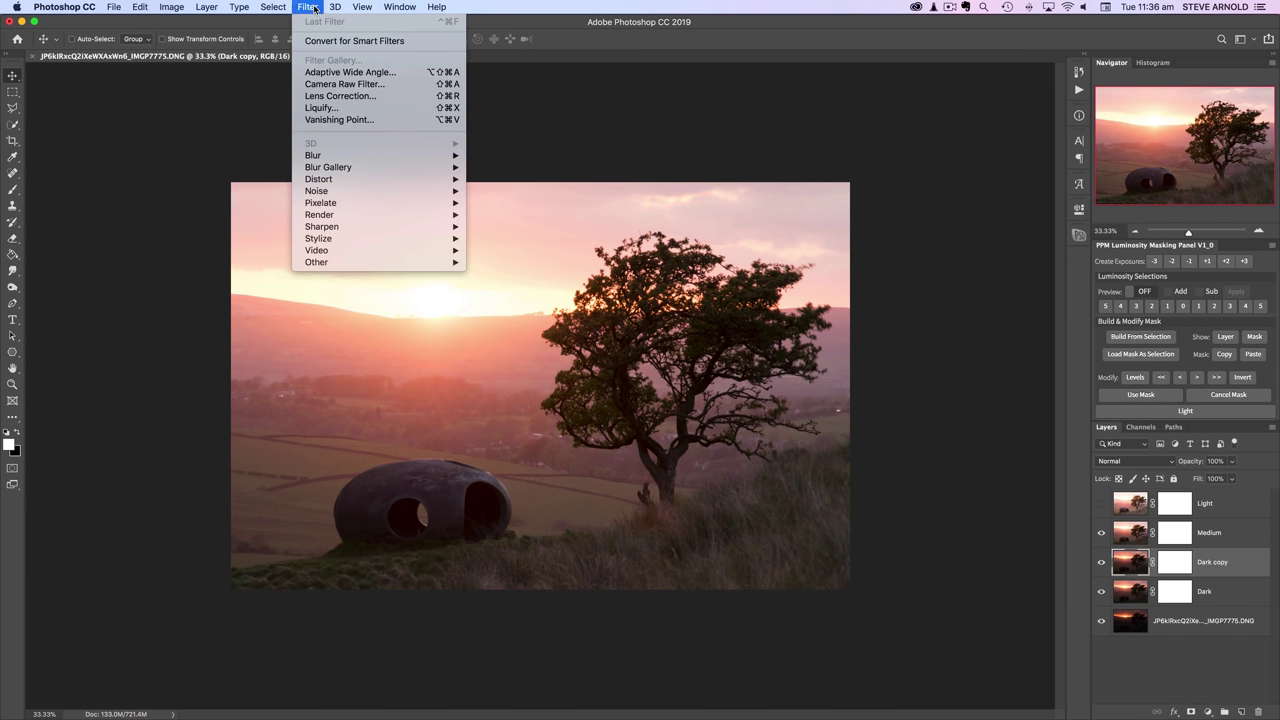
{"action": "left_click", "coordinate": [352, 41]}
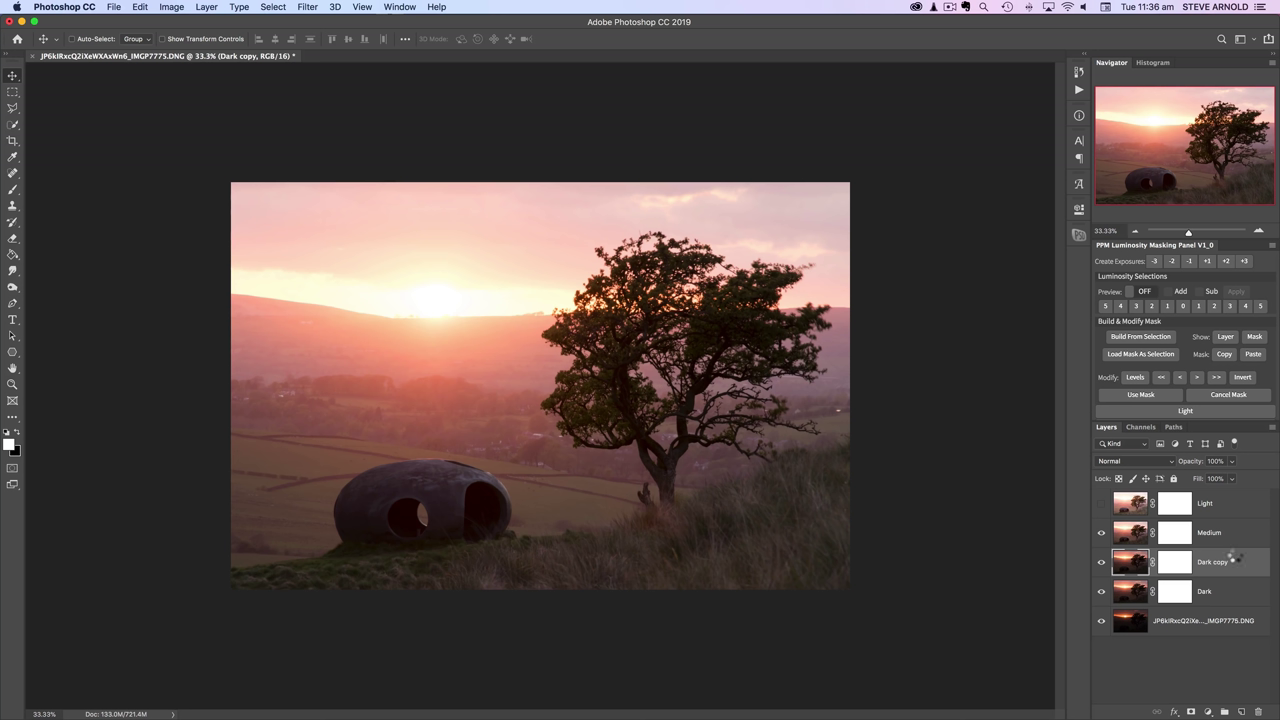
Hide the Medium layer and delete the layer mask from Dark copy
{"action": "left_click", "coordinate": [1102, 533]}
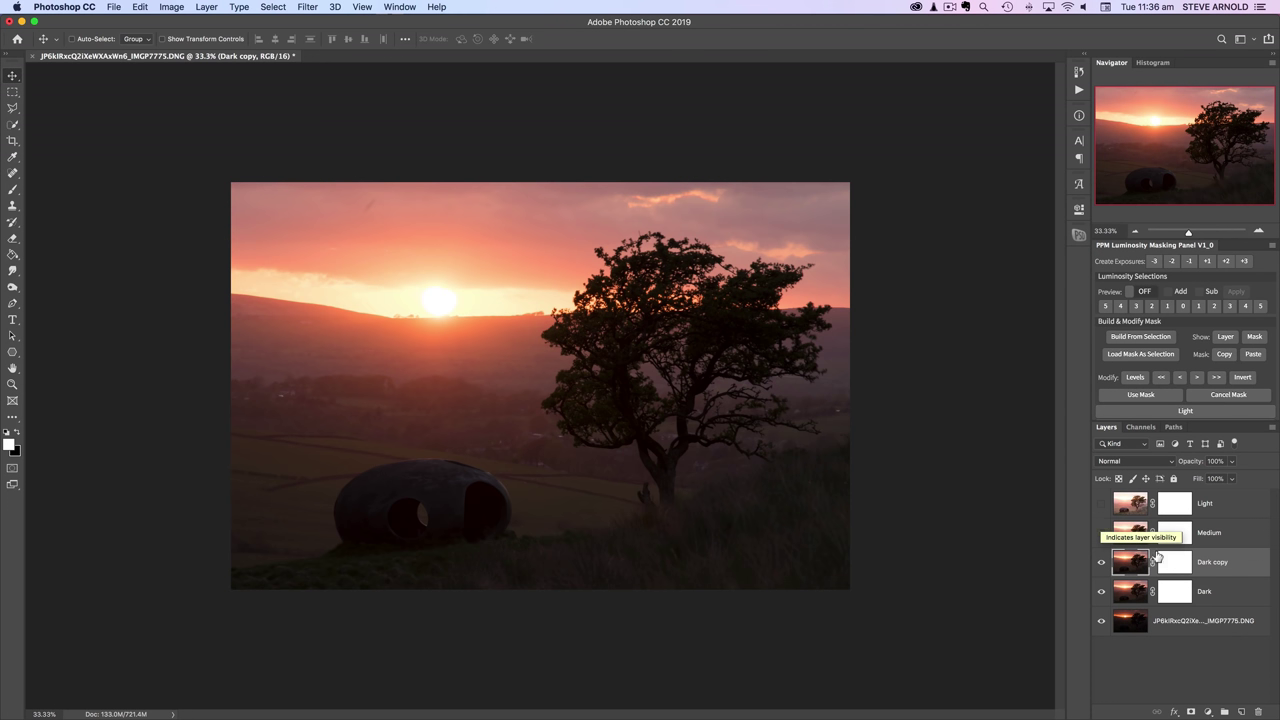
{"action": "left_click", "coordinate": [1172, 566]}
{"action": "left_click_drag", "start_coordinate": [1172, 566], "coordinate": [1259, 711]}
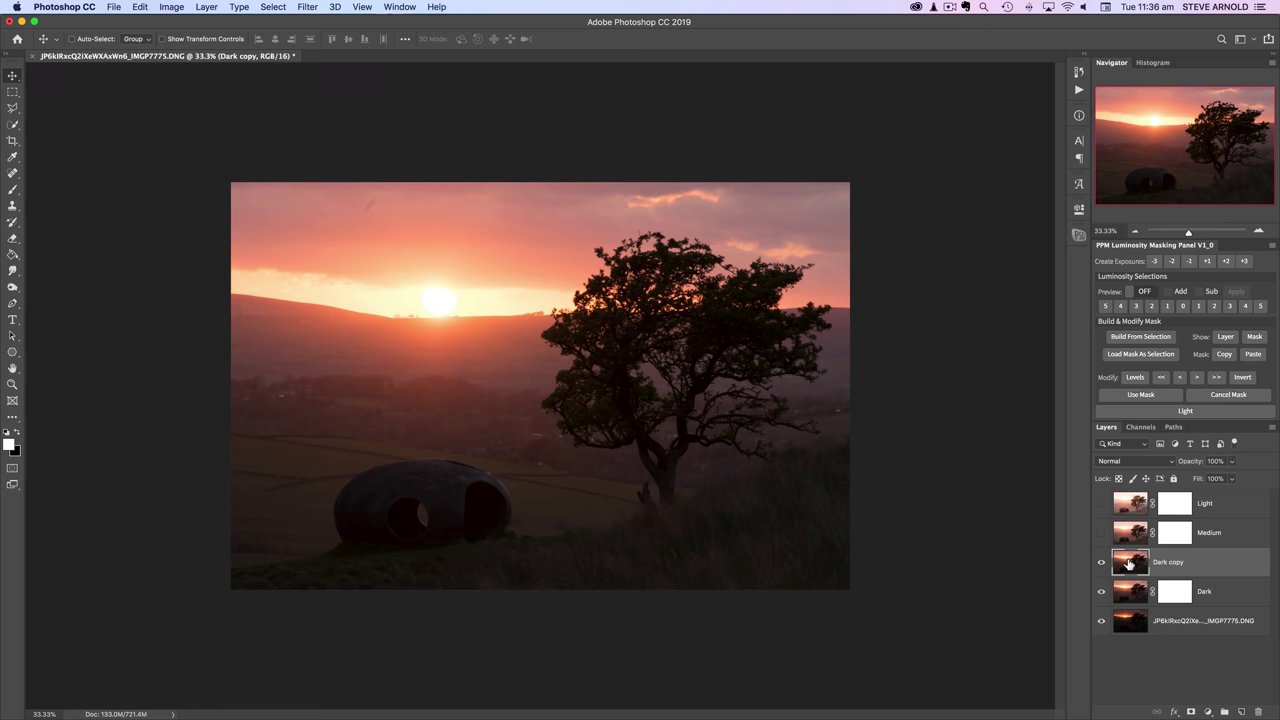
Convert the Dark copy layer for Smart Filters and apply a Camera Raw Filter with Exposure +1.00
{"action": "left_click", "coordinate": [305, 9]}
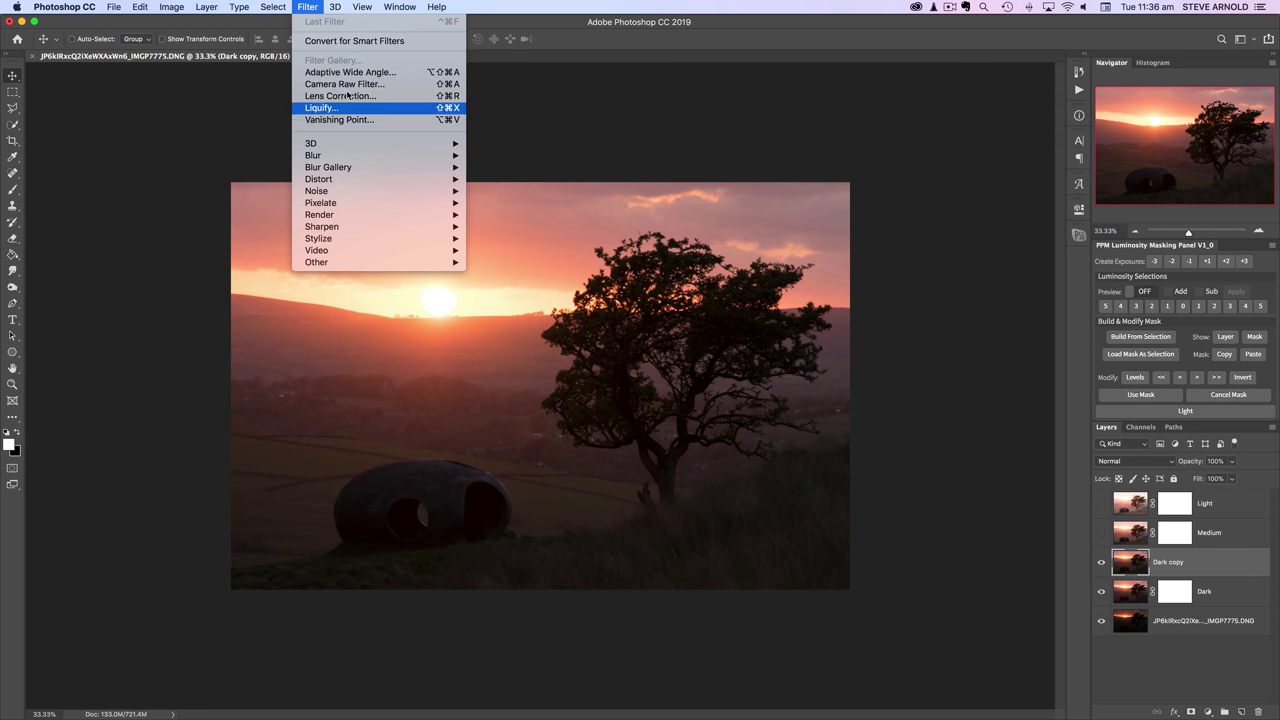
{"action": "left_click", "coordinate": [336, 40]}
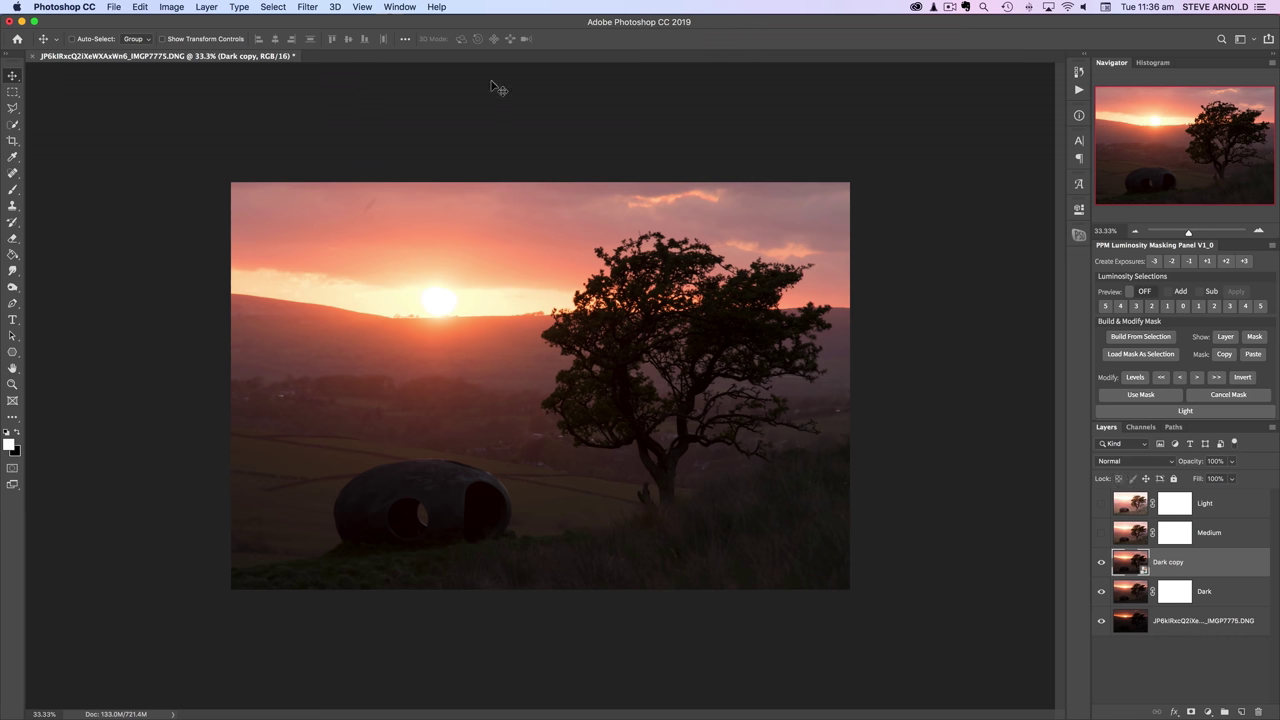
{"action": "left_click", "coordinate": [308, 6]}
{"action": "left_click", "coordinate": [364, 88]}
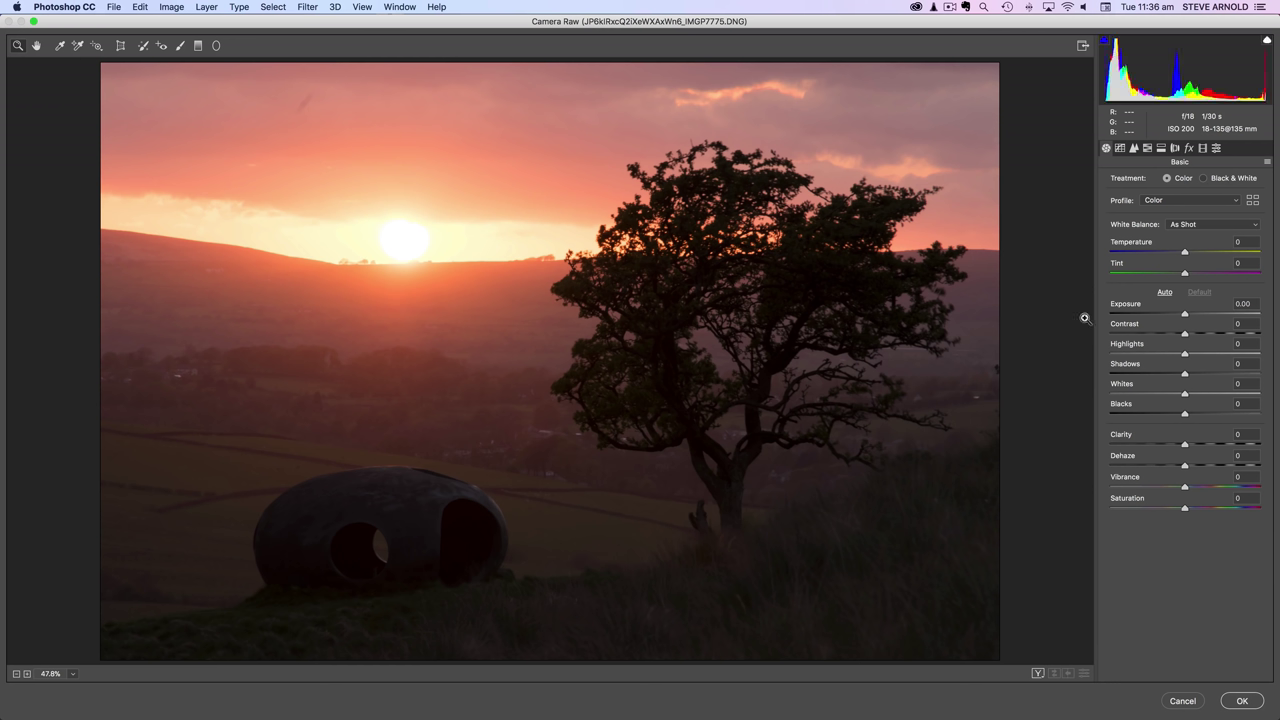
{"action": "left_click_drag", "start_coordinate": [1185, 316], "coordinate": [1200, 316]}
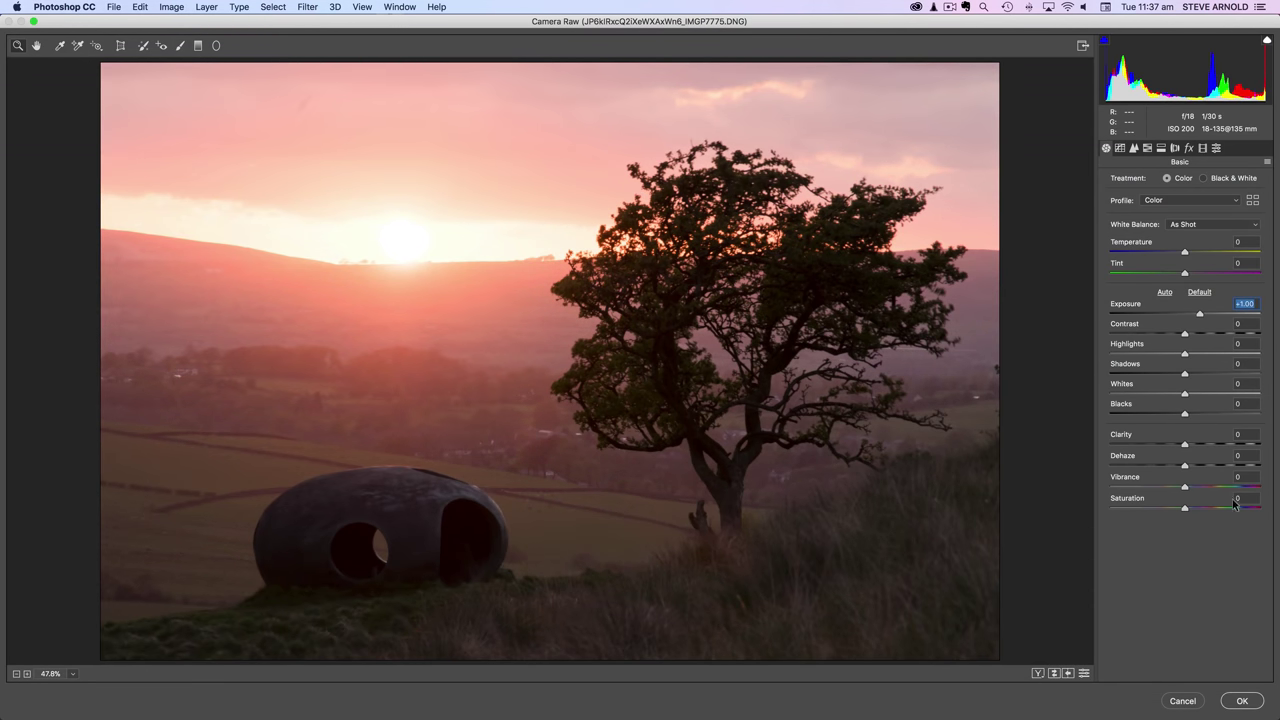
{"action": "left_click", "coordinate": [1242, 701]}
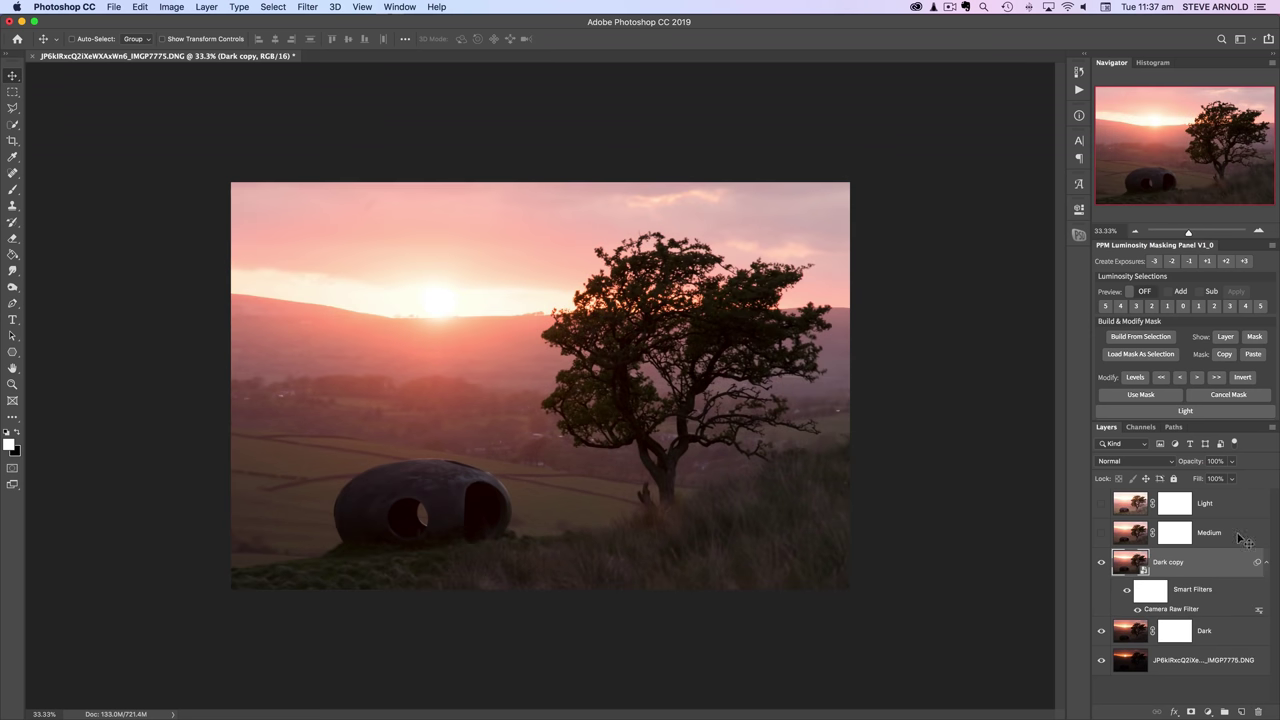
Toggle the Medium layer's visibility to compare its brightness with the filtered Dark copy
{"action": "left_click", "coordinate": [1101, 533]}
{"action": "left_click", "coordinate": [1101, 535]}
{"action": "left_click", "coordinate": [1101, 535]}
{"action": "left_click", "coordinate": [1101, 535]}
{"action": "left_click", "coordinate": [1101, 535]}
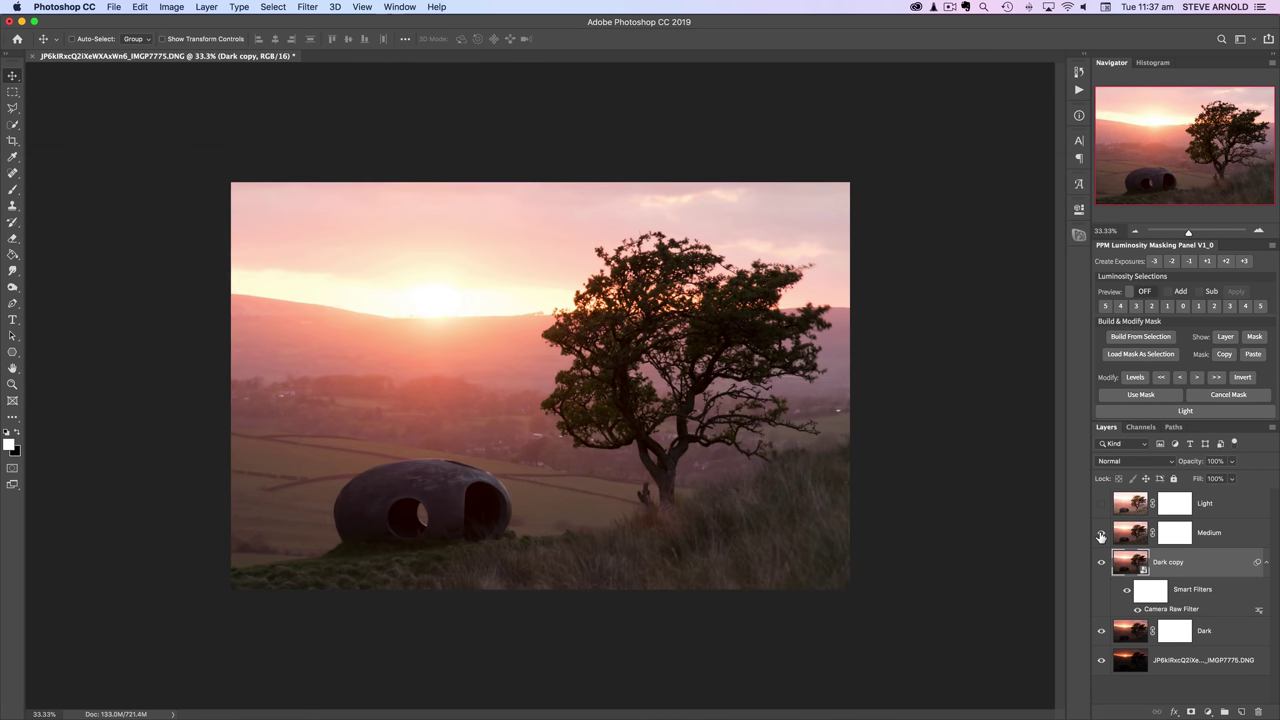
{"action": "left_click", "coordinate": [1101, 535]}
{"action": "left_click", "coordinate": [1101, 535]}
{"action": "left_click", "coordinate": [1101, 535]}
{"action": "left_click", "coordinate": [1101, 535]}
{"action": "left_click", "coordinate": [1101, 535]}
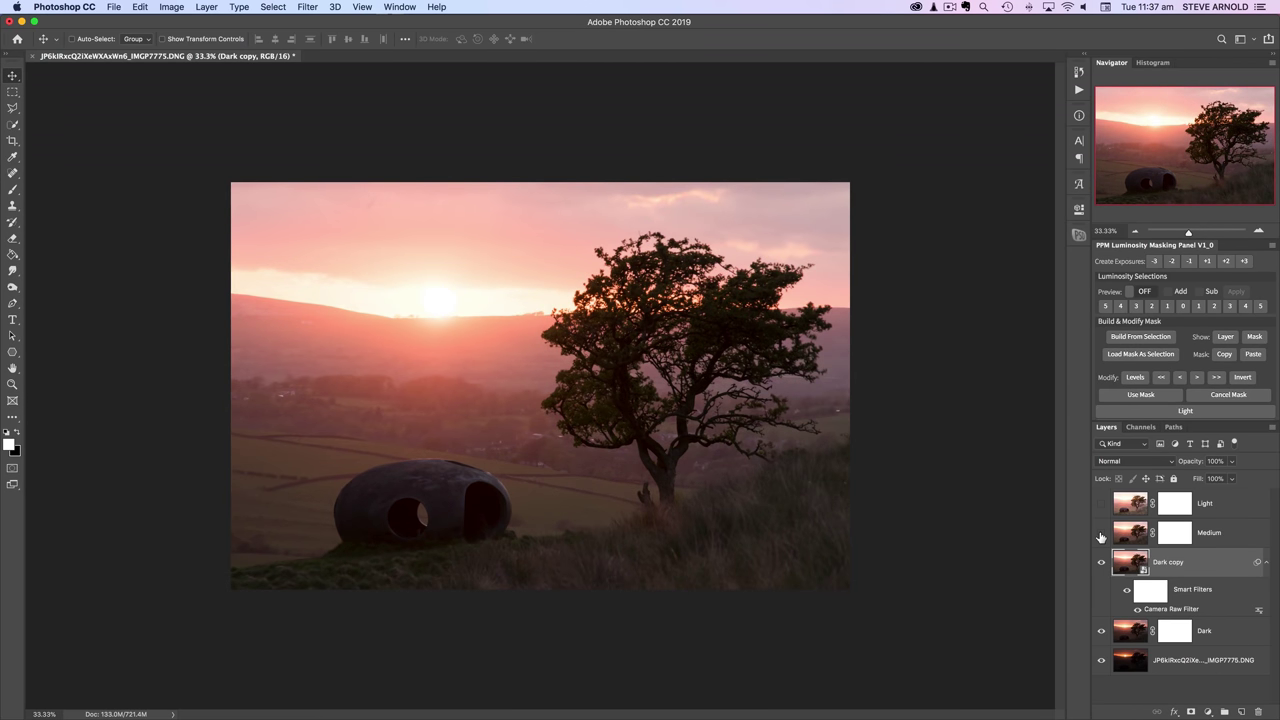
{"action": "left_click", "coordinate": [1101, 535]}
{"action": "left_click", "coordinate": [1101, 535]}
{"action": "left_click", "coordinate": [1101, 535]}
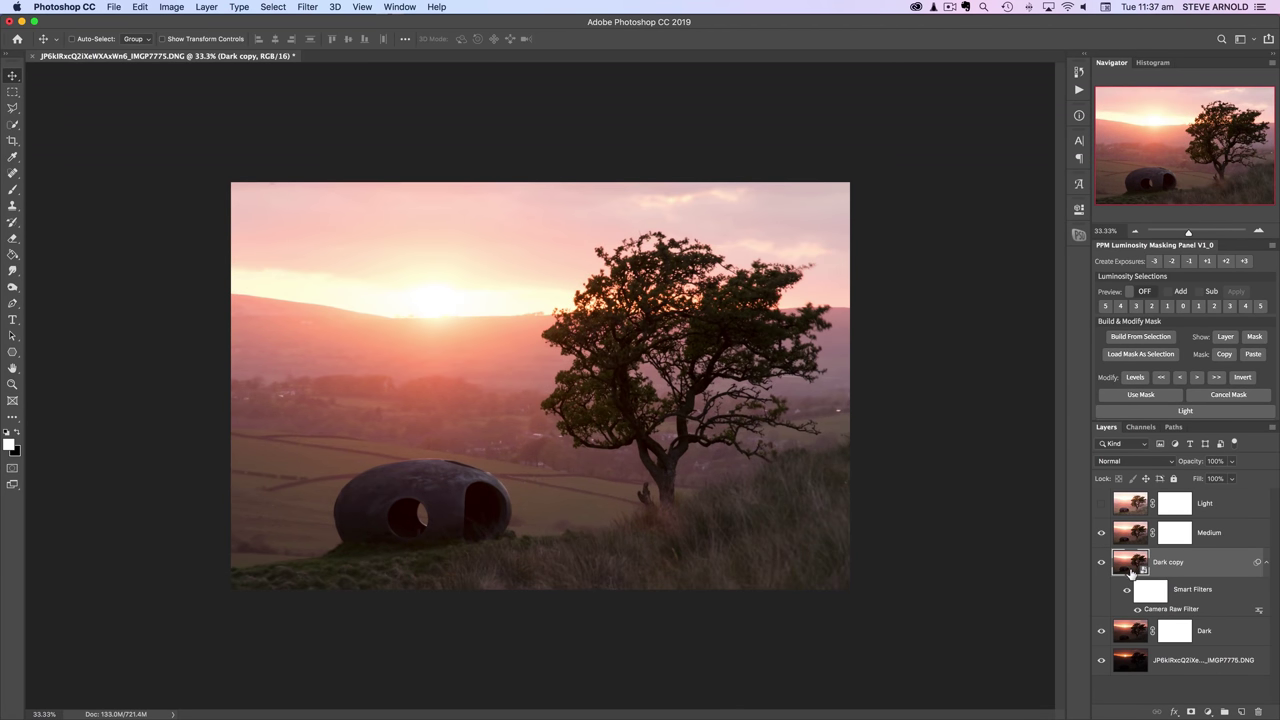
Set the Exposure of Dark copy's Camera Raw Filter to +1.20
{"action": "double_click", "coordinate": [1172, 610]}
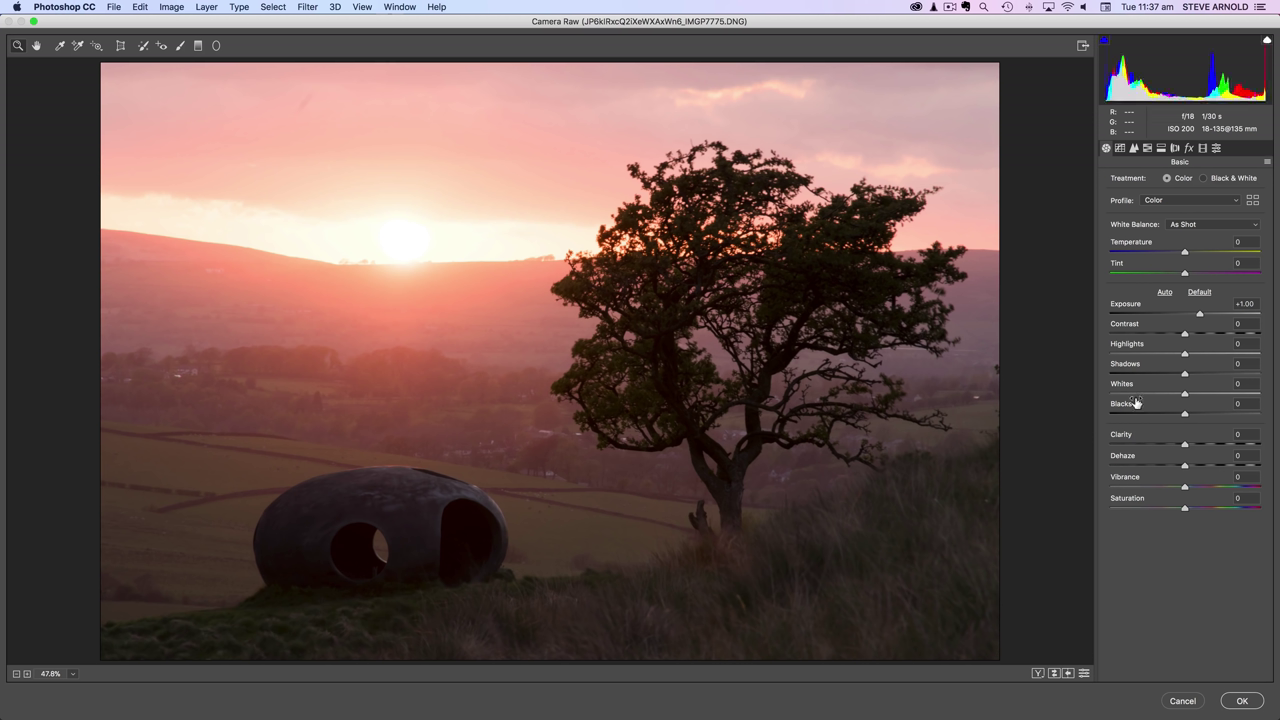
{"action": "left_click_drag", "start_coordinate": [1199, 314], "coordinate": [1203, 316]}
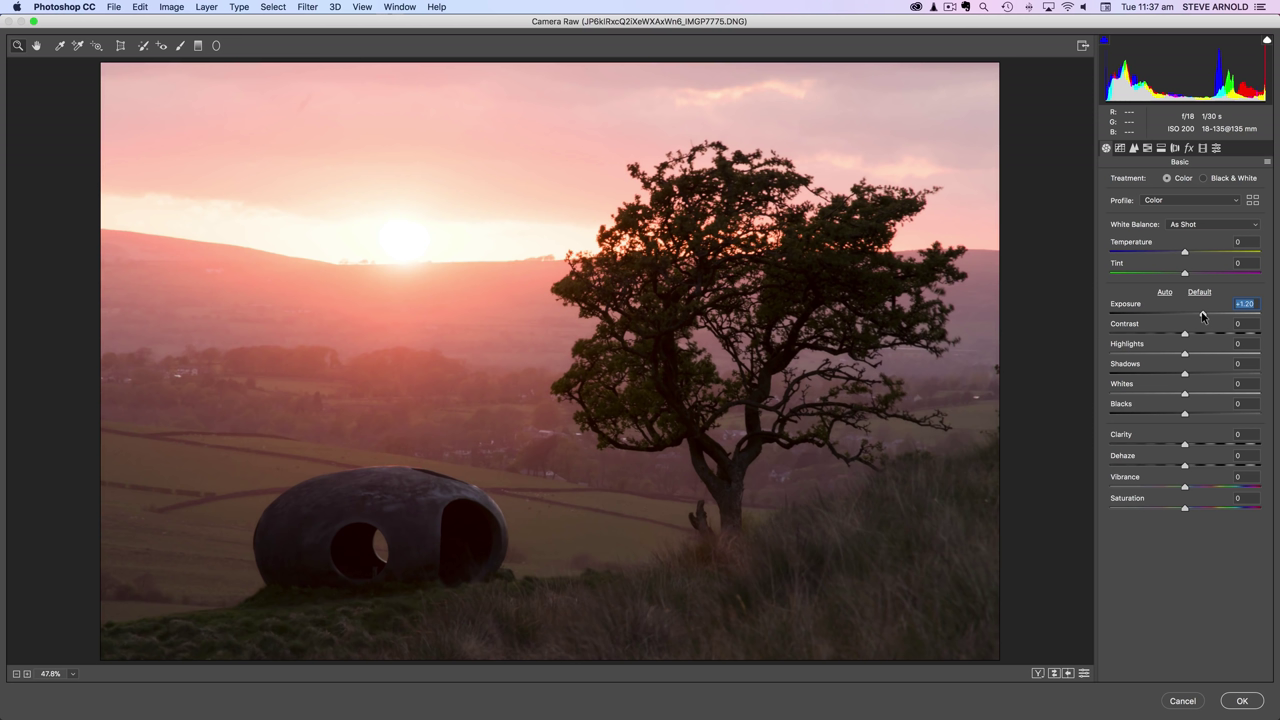
{"action": "left_click", "coordinate": [1243, 702]}
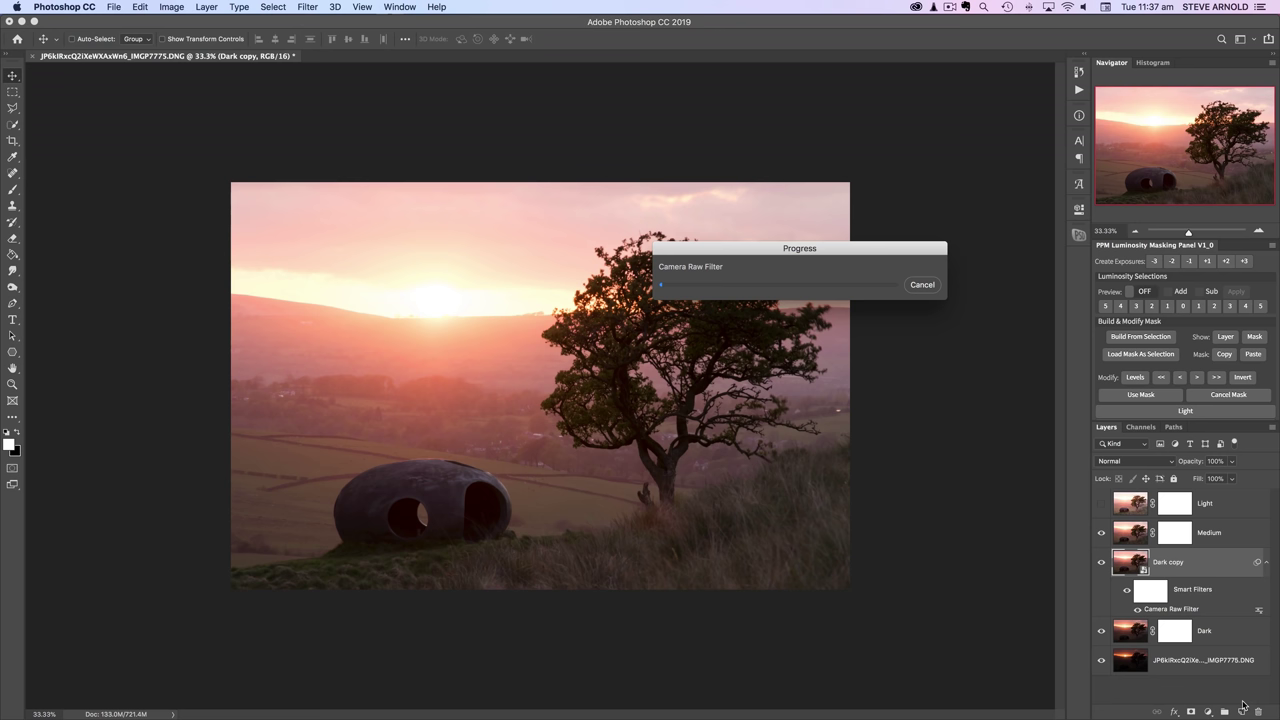
Compare the Medium layer with the brightened Dark copy by switching Medium's visibility, leaving Medium hidden
{"action": "left_click", "coordinate": [1102, 536]}
{"action": "left_click", "coordinate": [1102, 536]}
{"action": "left_click", "coordinate": [1102, 536]}
{"action": "left_click", "coordinate": [1102, 536]}
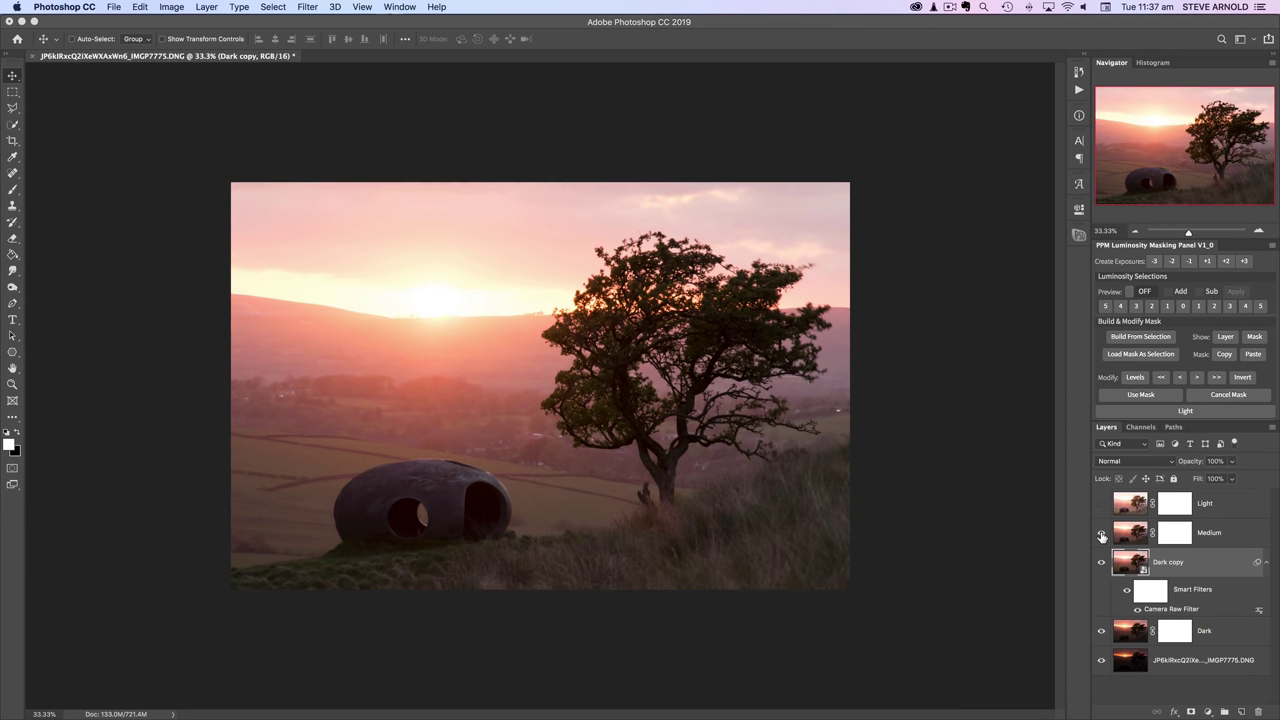
{"action": "left_click", "coordinate": [1102, 536]}
{"action": "left_click", "coordinate": [1102, 536]}
{"action": "left_click", "coordinate": [1102, 536]}
{"action": "left_click", "coordinate": [1102, 536]}
{"action": "left_click", "coordinate": [1102, 536]}
{"action": "left_click", "coordinate": [1102, 536]}
{"action": "left_click", "coordinate": [1102, 535]}
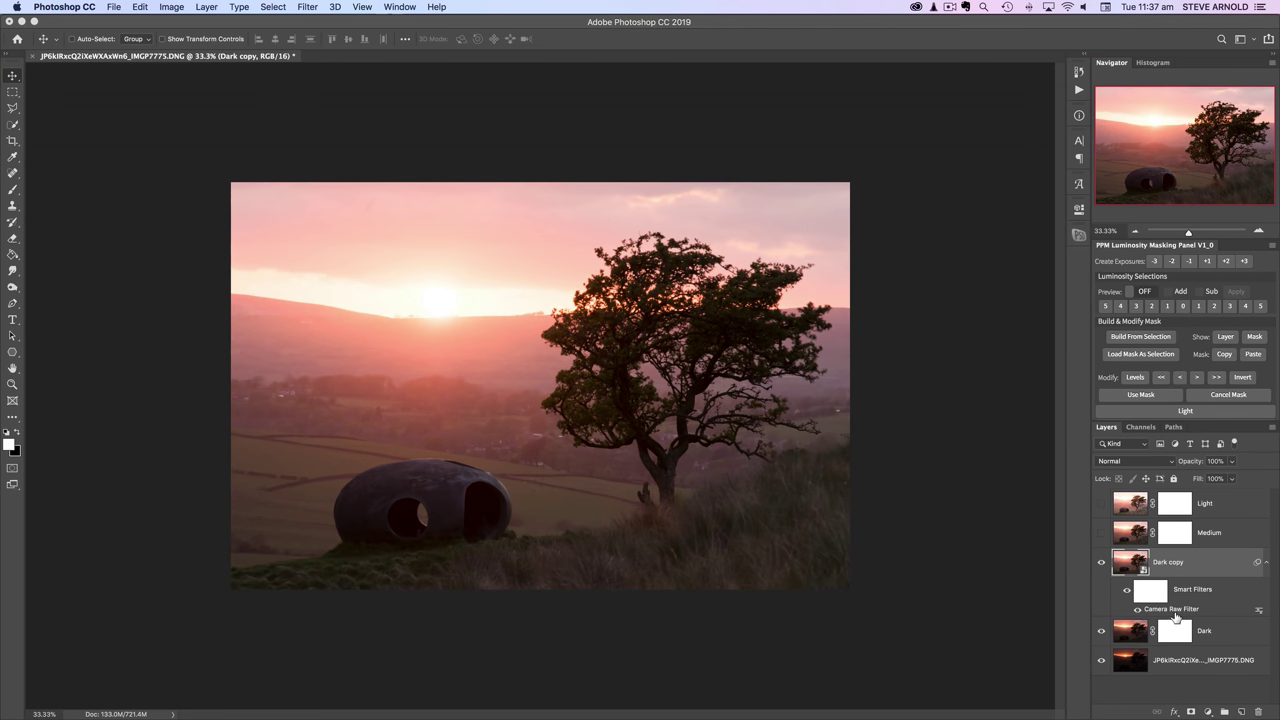
Set the Exposure of Dark copy's Camera Raw Filter to +1.35
{"action": "left_click", "coordinate": [1191, 257]}
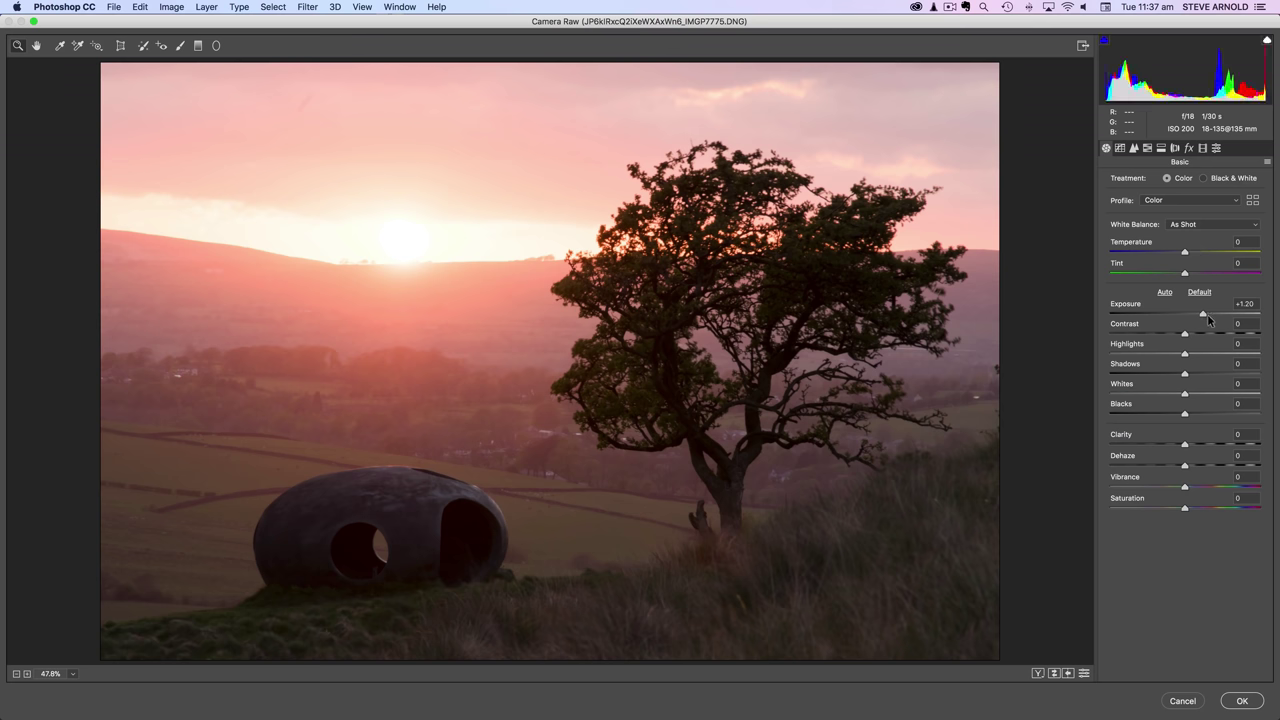
{"action": "left_click_drag", "start_coordinate": [1204, 318], "coordinate": [1207, 318]}
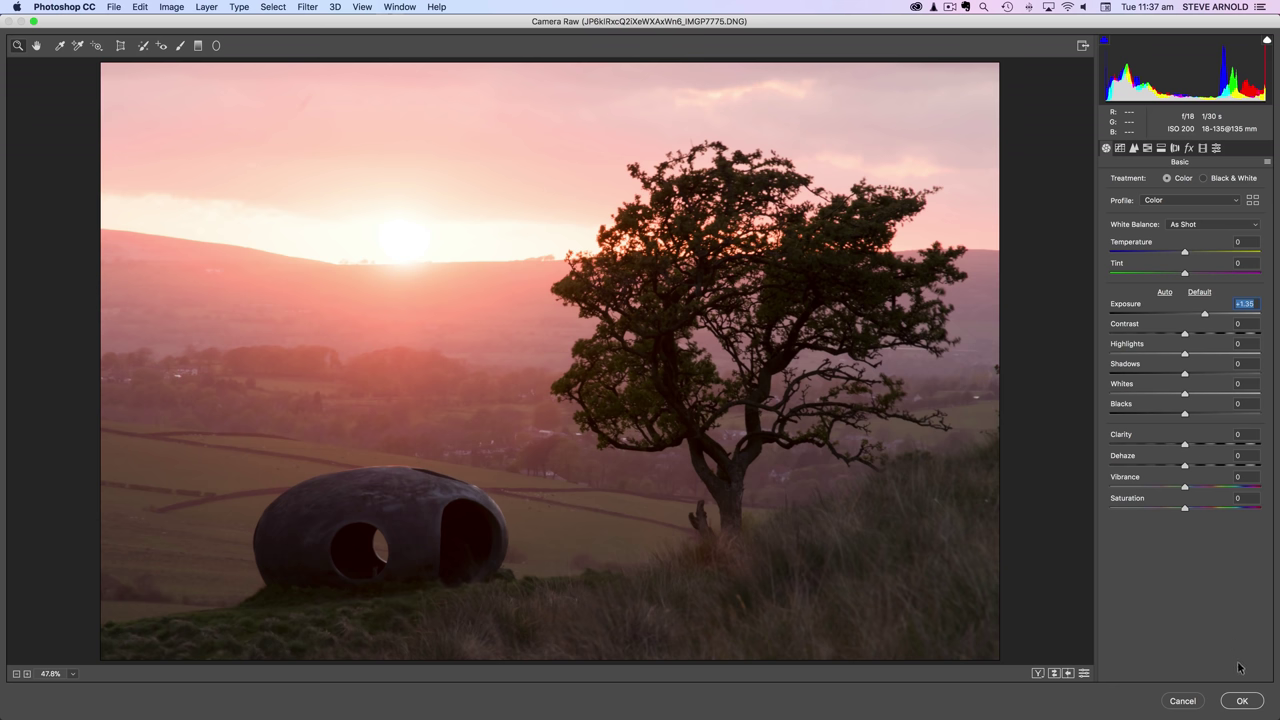
{"action": "left_click", "coordinate": [1239, 701]}
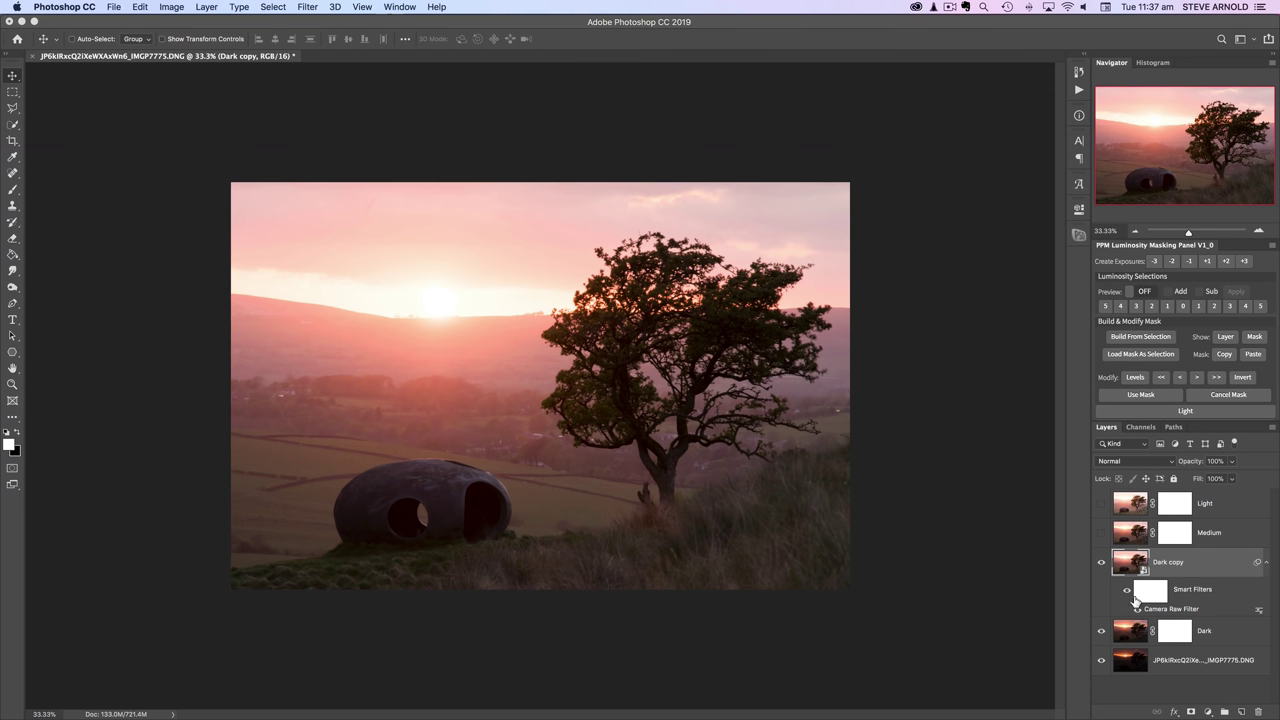
Check the Medium layer against the adjusted Dark copy, collapsing Dark copy's smart filter list and leaving Medium hidden
{"action": "left_click", "coordinate": [1101, 533]}
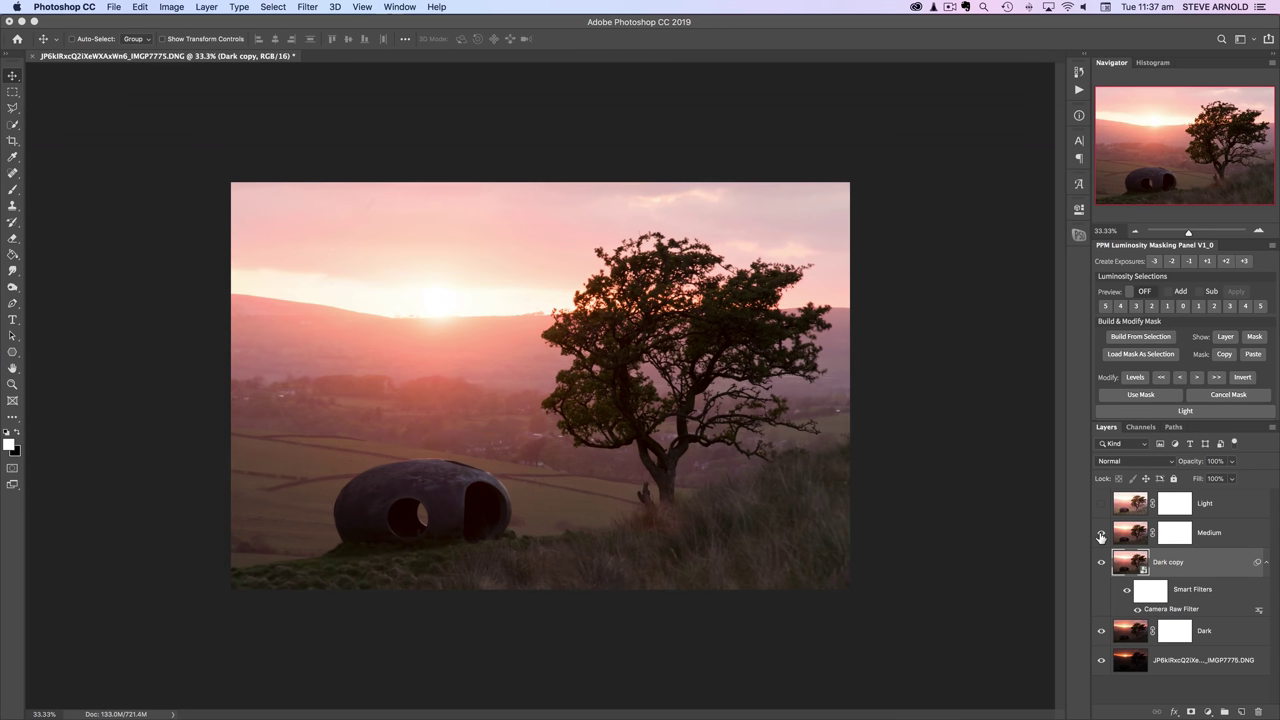
{"action": "left_click", "coordinate": [1120, 538]}
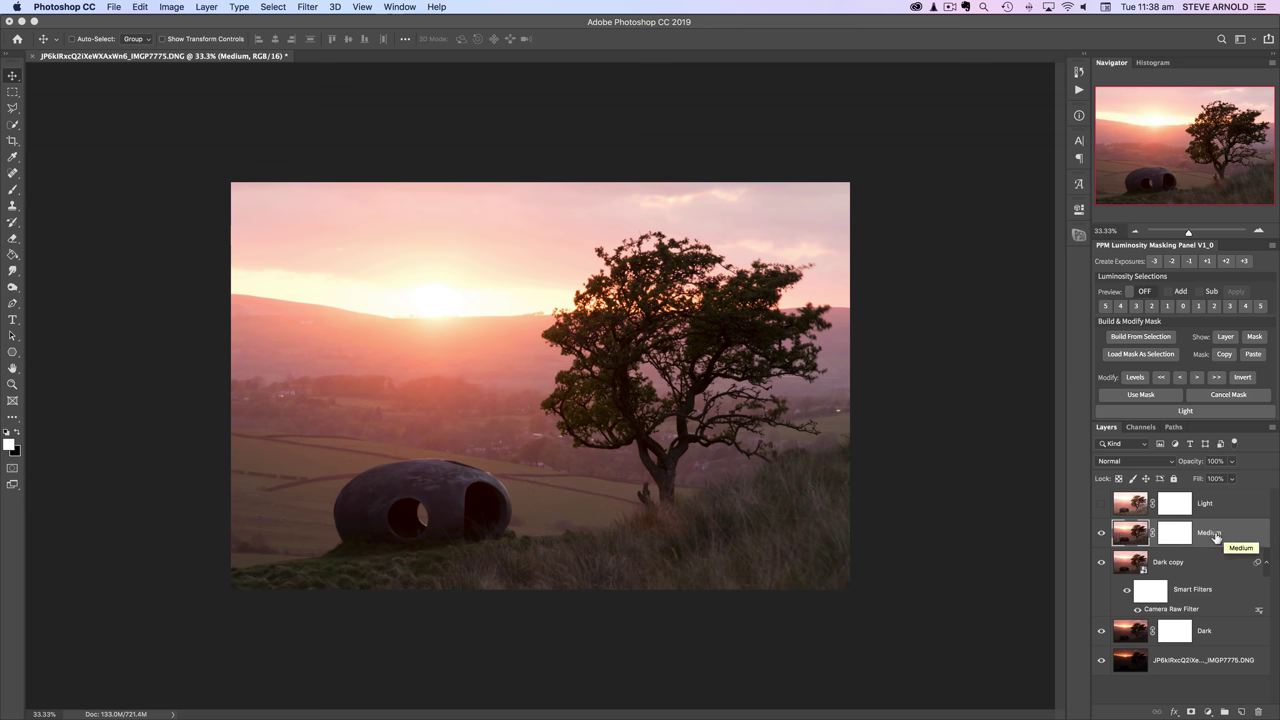
{"action": "left_click", "coordinate": [1266, 562]}
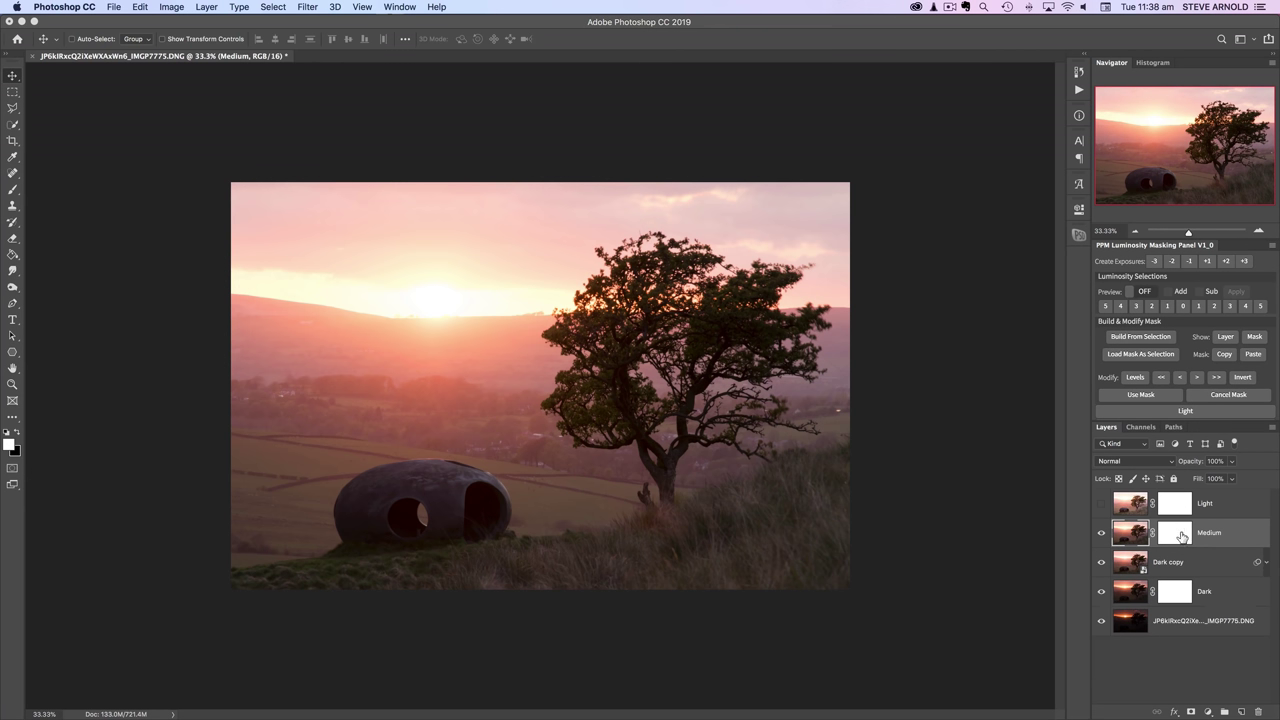
{"action": "left_click", "coordinate": [1102, 535]}
{"action": "left_click", "coordinate": [1102, 535]}
{"action": "left_click", "coordinate": [1102, 535]}
Check Dark copy against the Dark layer beneath it and add a white layer mask to Dark copy
{"action": "left_click", "coordinate": [1138, 566]}
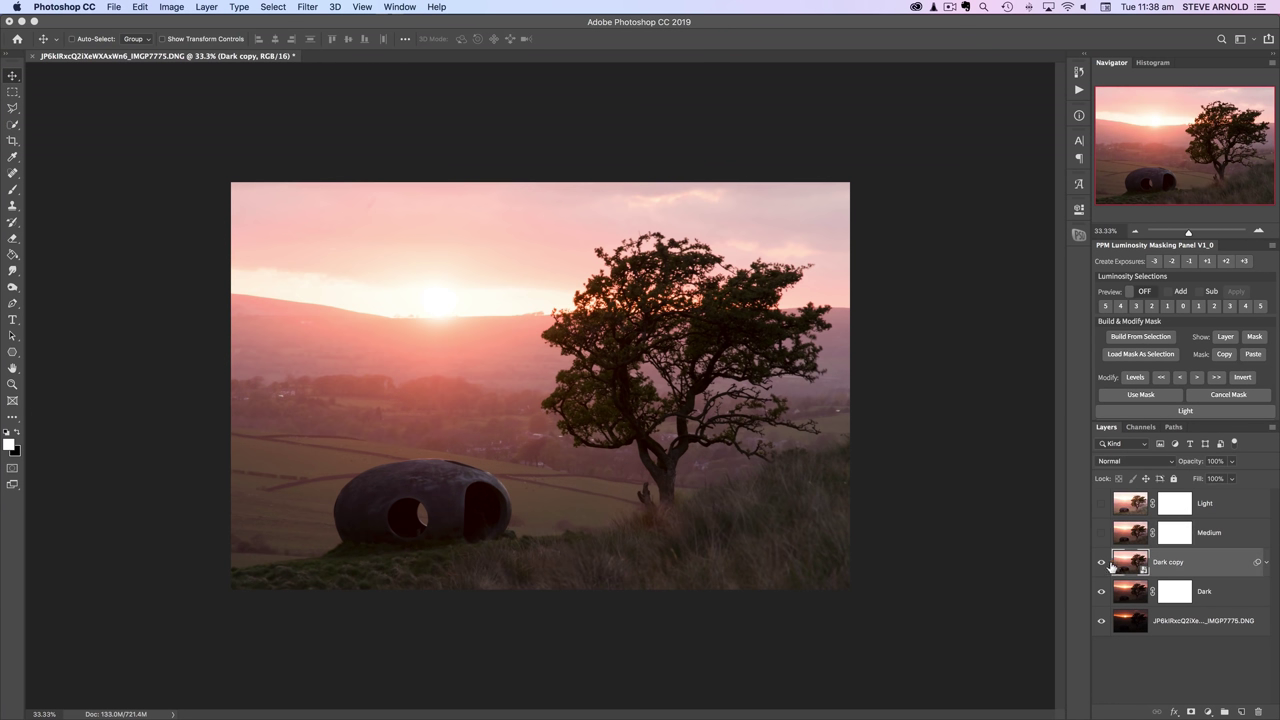
{"action": "left_click", "coordinate": [1101, 563]}
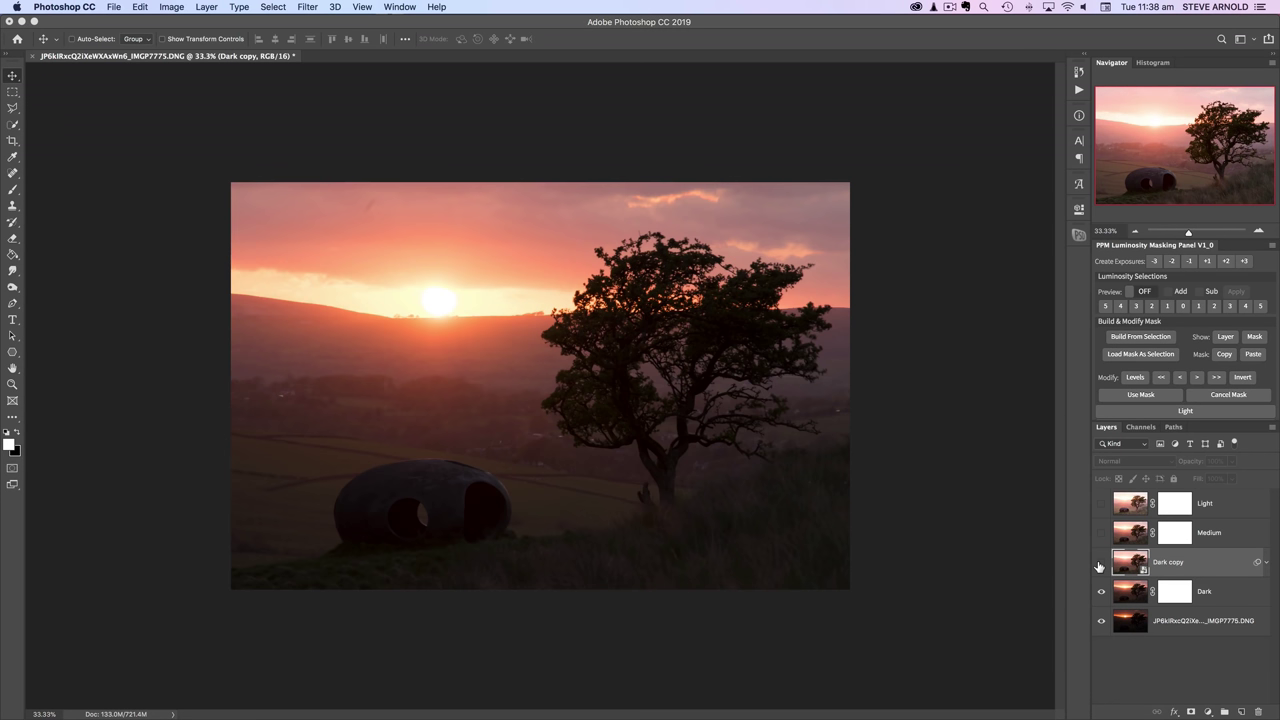
{"action": "left_click", "coordinate": [1101, 564]}
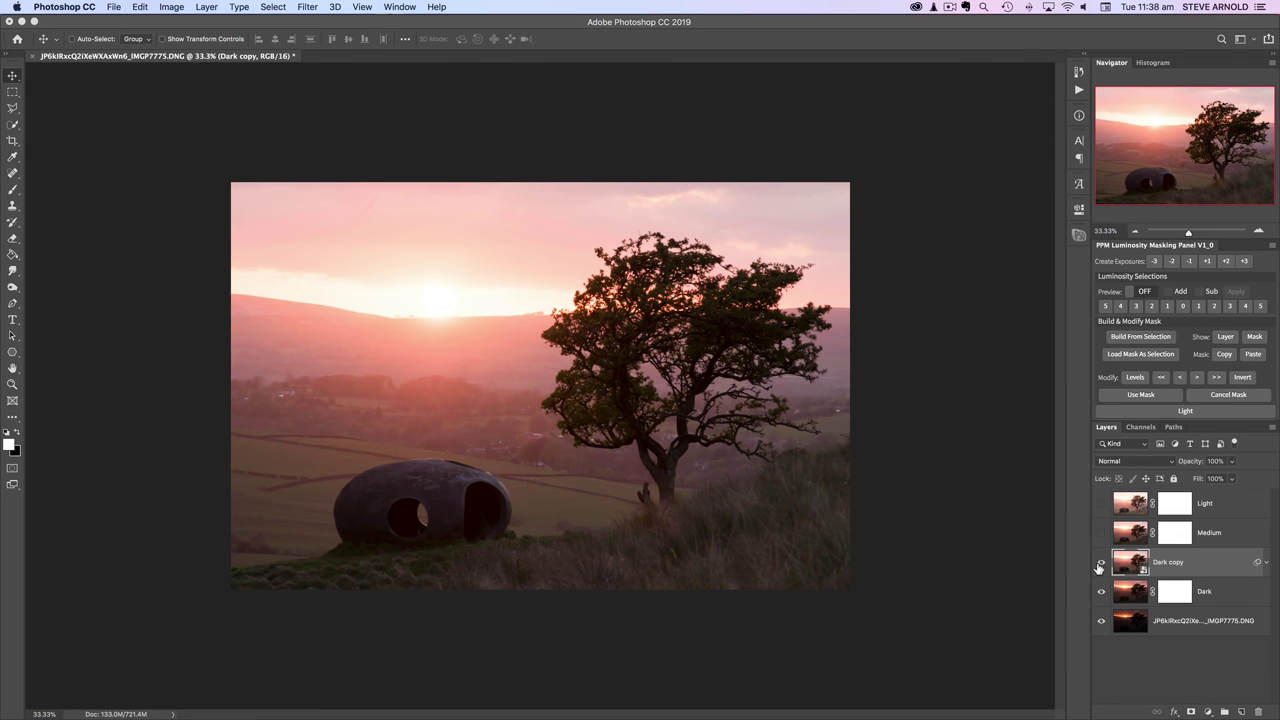
{"action": "left_click", "coordinate": [1190, 712]}
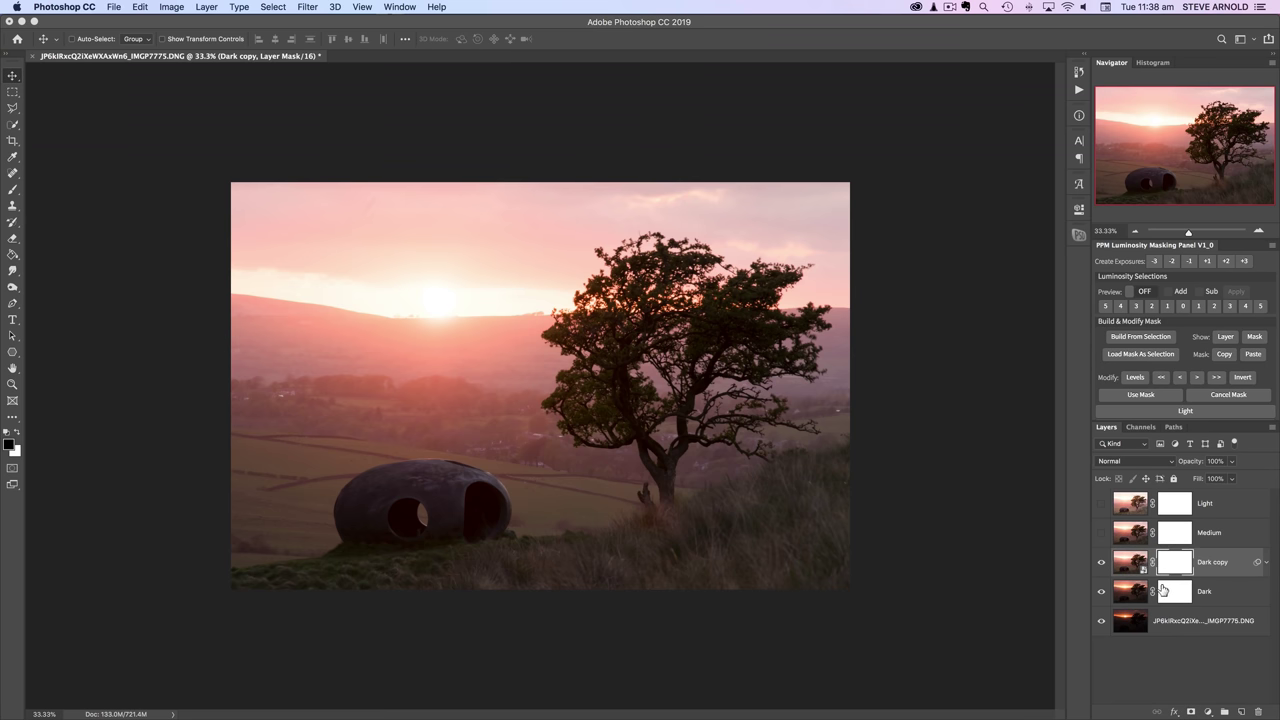
Hide and show the masked Dark copy to compare it with the original Dark layer
{"action": "left_click", "coordinate": [1101, 564]}
{"action": "left_click", "coordinate": [1100, 566]}
{"action": "left_click", "coordinate": [1101, 567]}
{"action": "left_click", "coordinate": [1102, 567]}
{"action": "left_click", "coordinate": [1102, 567]}
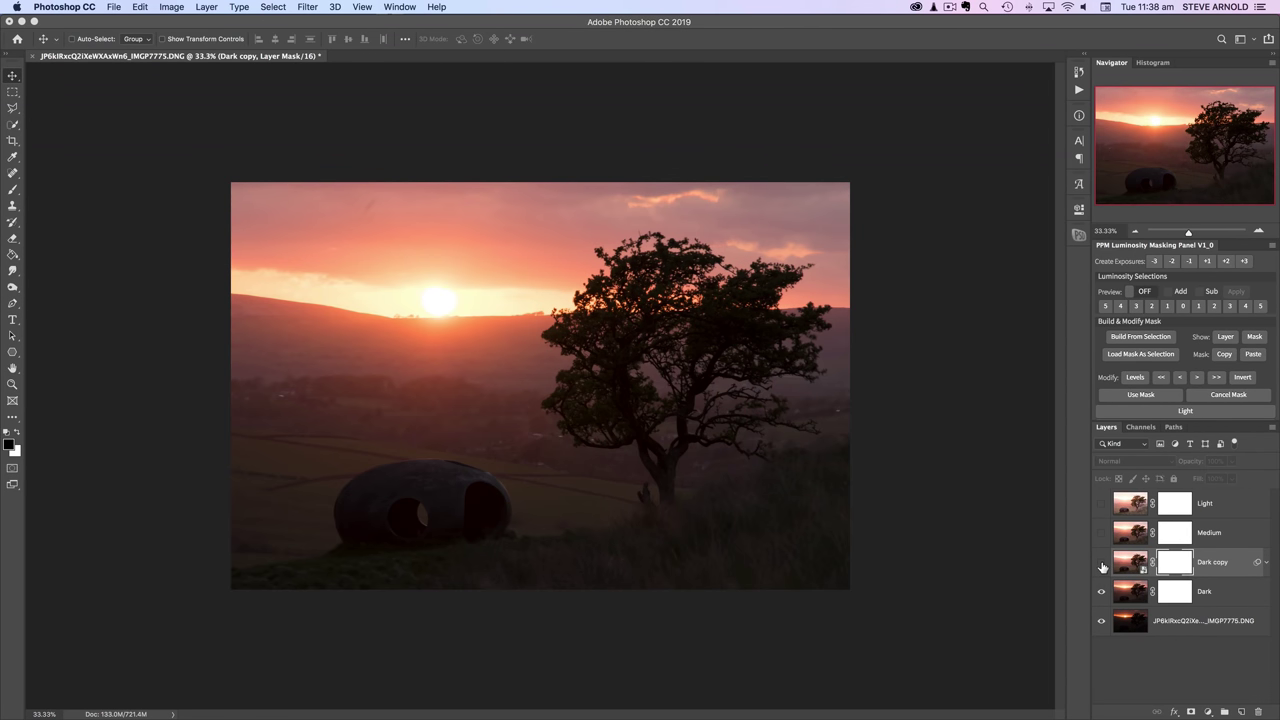
{"action": "left_click", "coordinate": [1101, 563]}
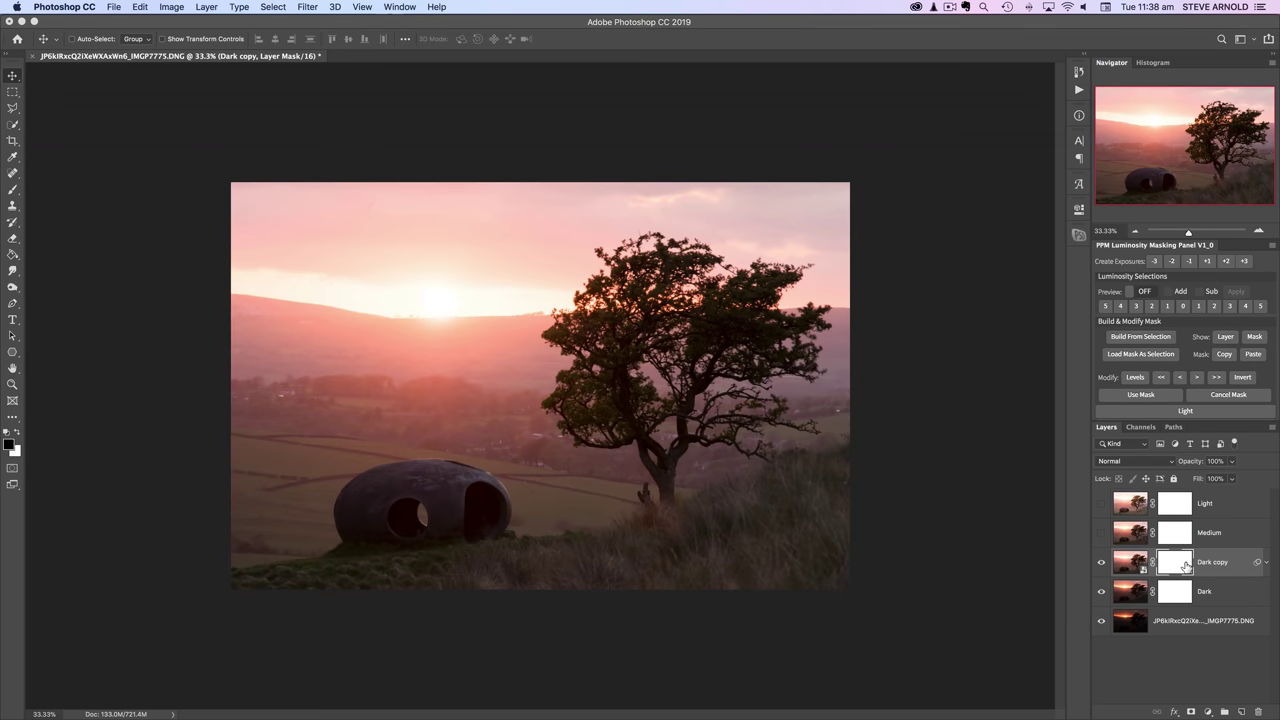
Invert the Dark copy layer mask to black and prepare a white Brush at size 800
{"action": "key", "text": "super+i"}
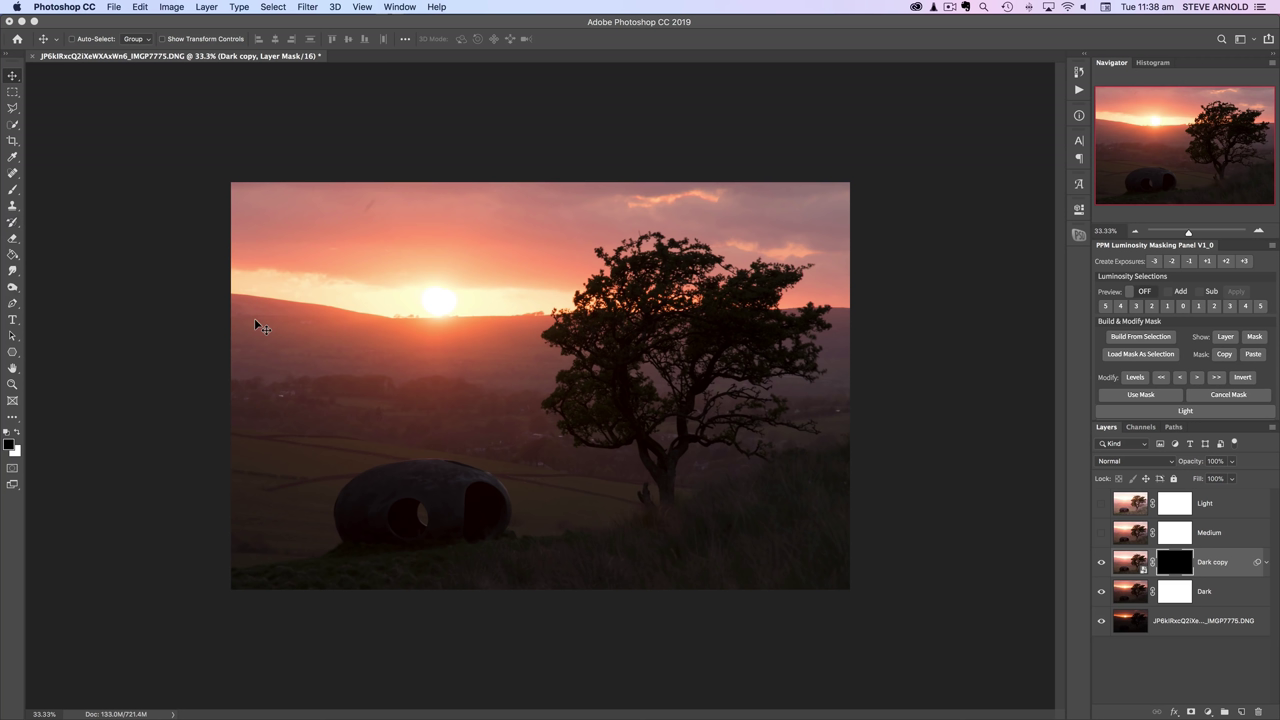
{"action": "key", "text": "b"}
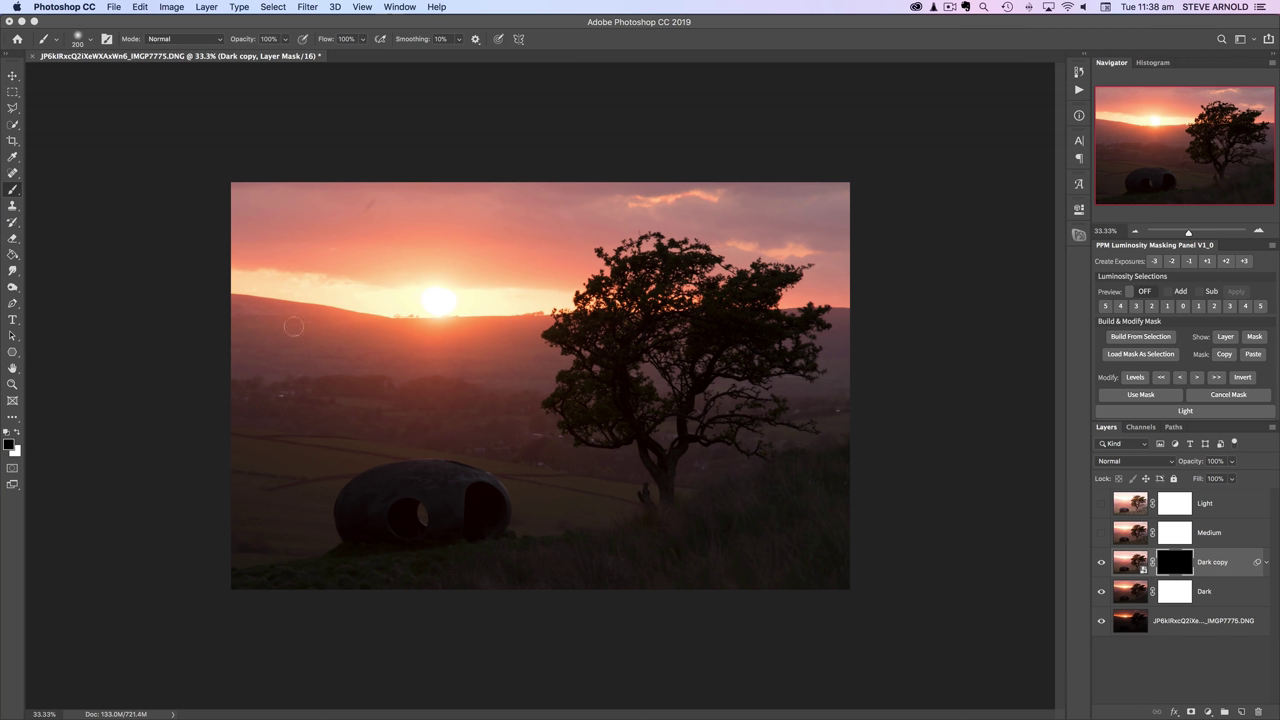
{"action": "key", "text": "x"}
{"action": "key", "text": "bracketright"}
{"action": "key", "text": "bracketright"}
{"action": "key", "text": "bracketright"}
{"action": "key", "text": "bracketright"}
{"action": "key", "text": "bracketright"}
{"action": "key", "text": "bracketright"}
{"action": "key", "text": "bracketright"}
Turn on the luminosity selection preview and build a mask of the dark tones above Dark copy
{"action": "left_click", "coordinate": [1145, 292]}
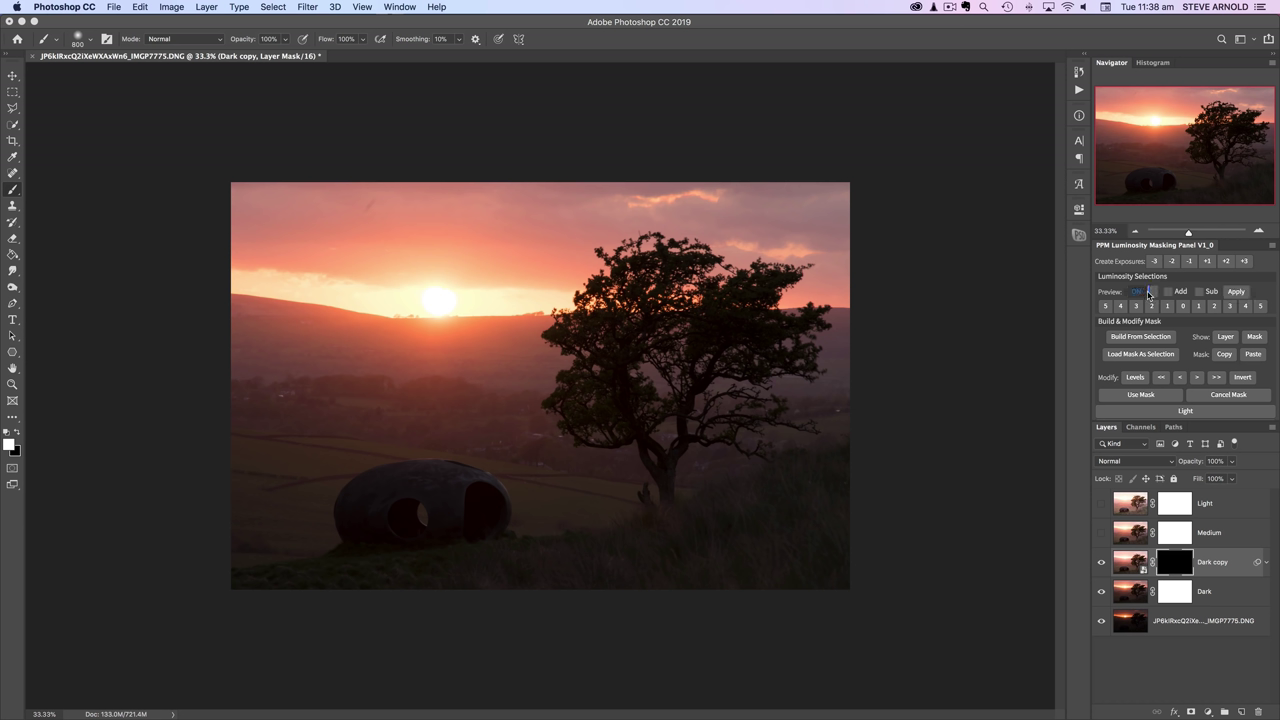
{"action": "left_click", "coordinate": [1138, 295]}
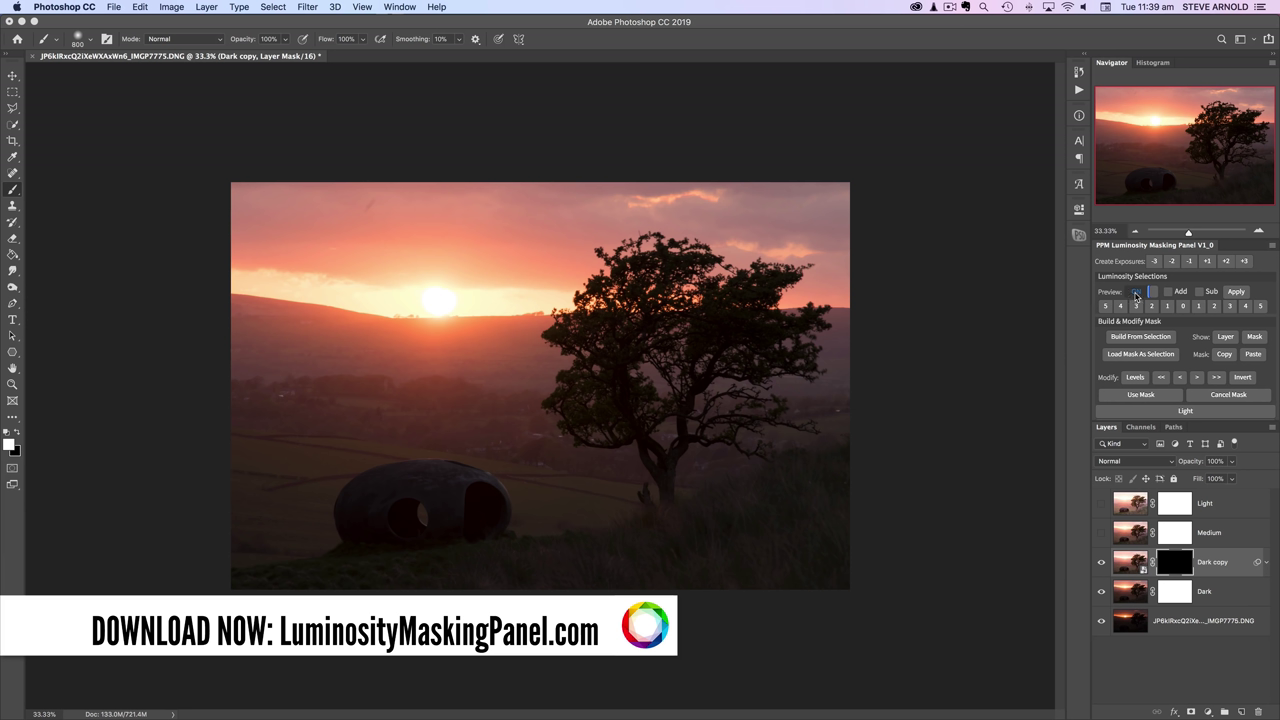
{"action": "left_click", "coordinate": [1134, 295]}
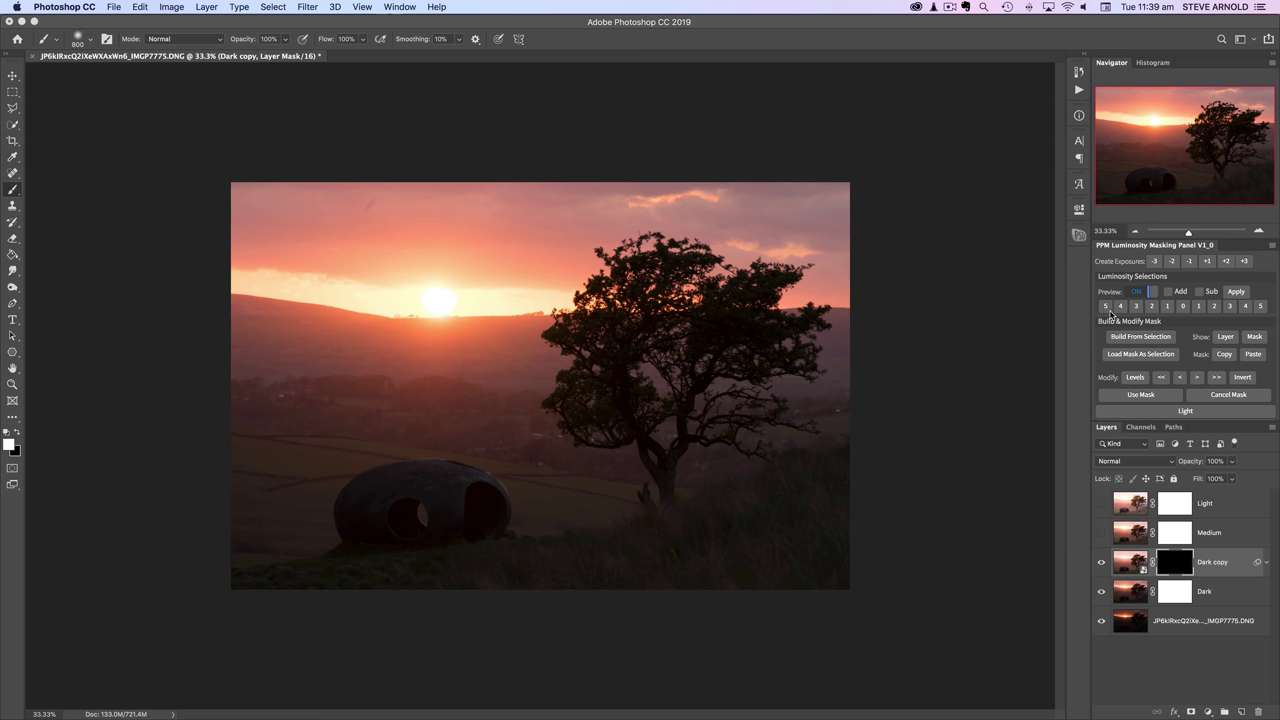
{"action": "left_click", "coordinate": [1106, 308]}
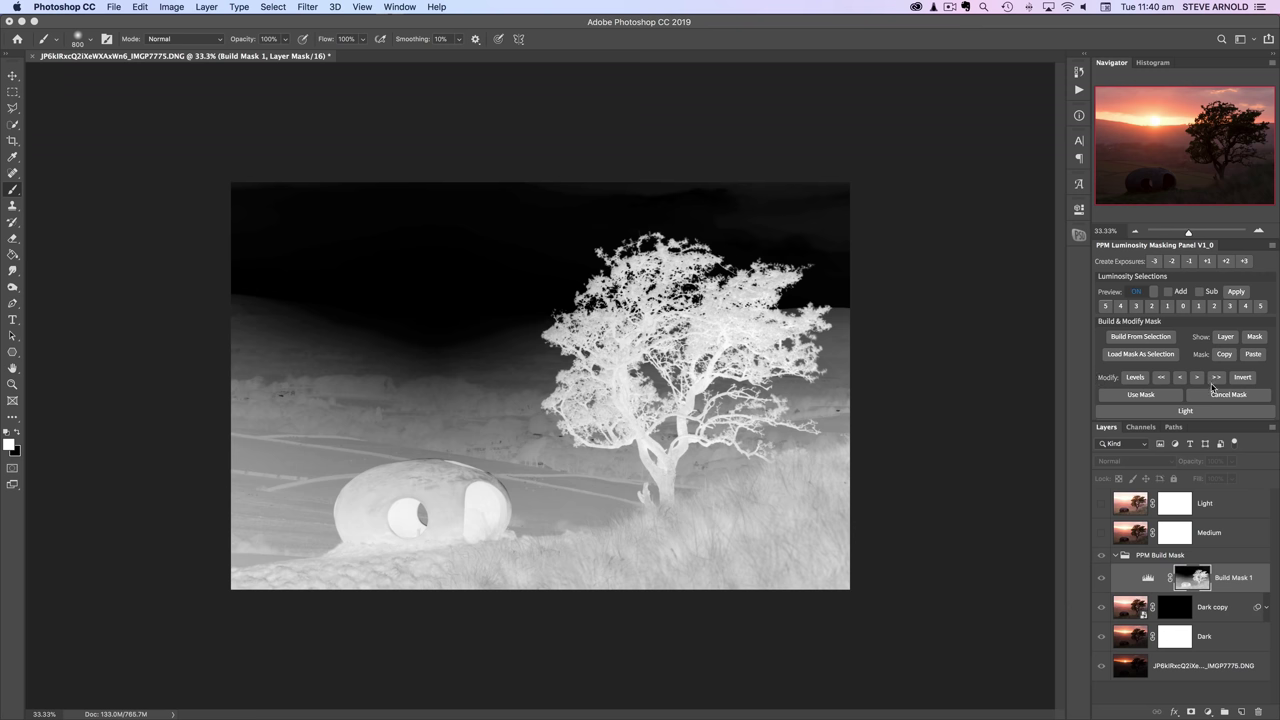
Increase the contrast of Build Mask 1 with Levels, using black input 59, midtone 0.76 and white input 231
{"action": "left_click", "coordinate": [1135, 378]}
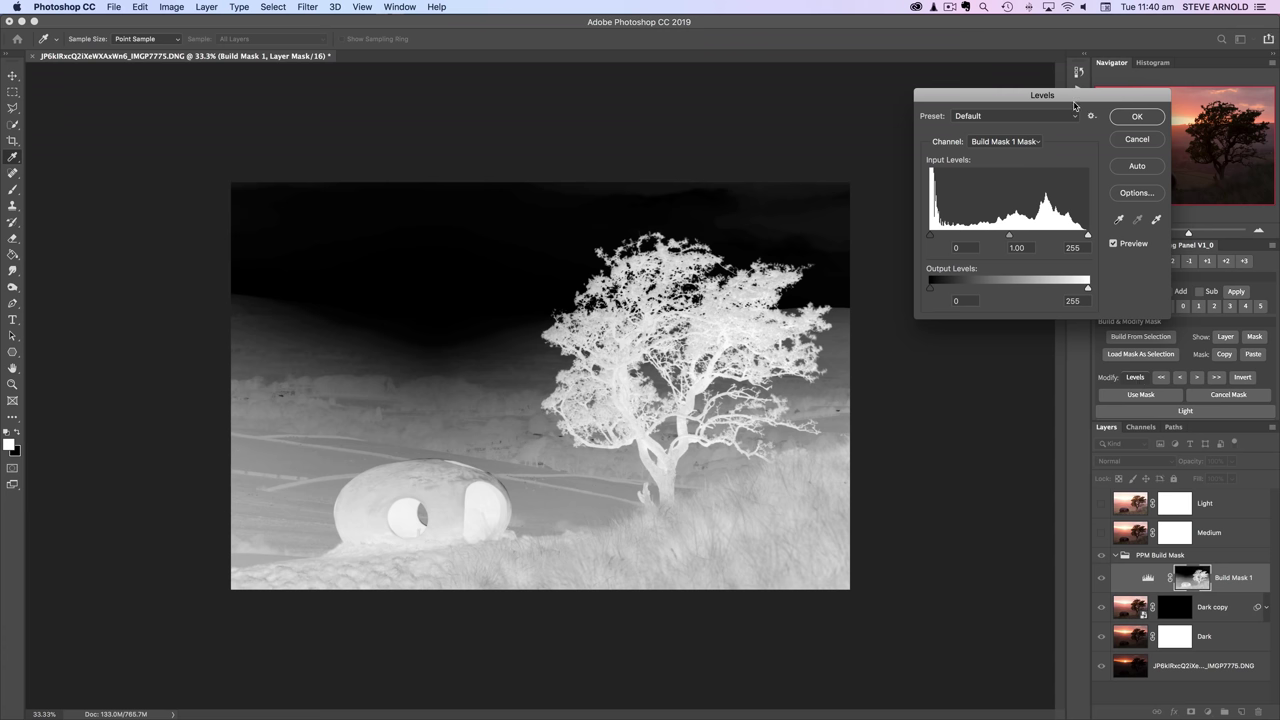
{"action": "left_click_drag", "start_coordinate": [1073, 100], "coordinate": [991, 67]}
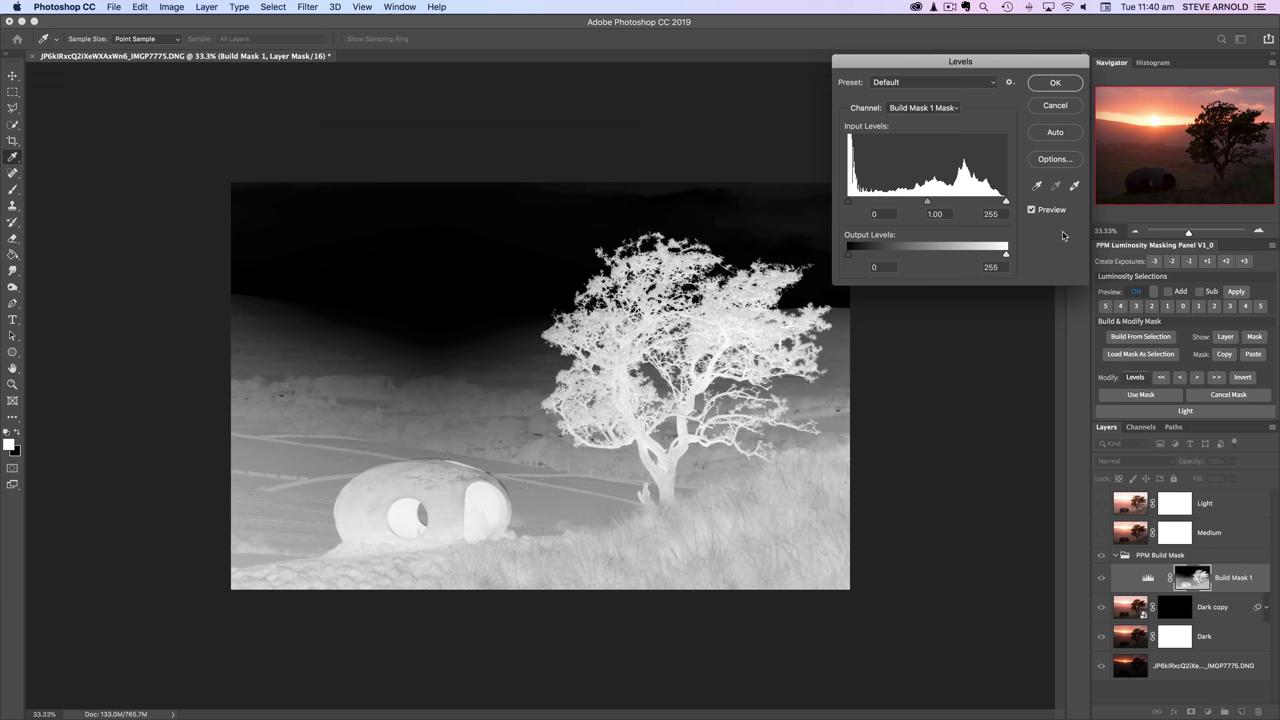
{"action": "left_click_drag", "start_coordinate": [1006, 203], "coordinate": [935, 205]}
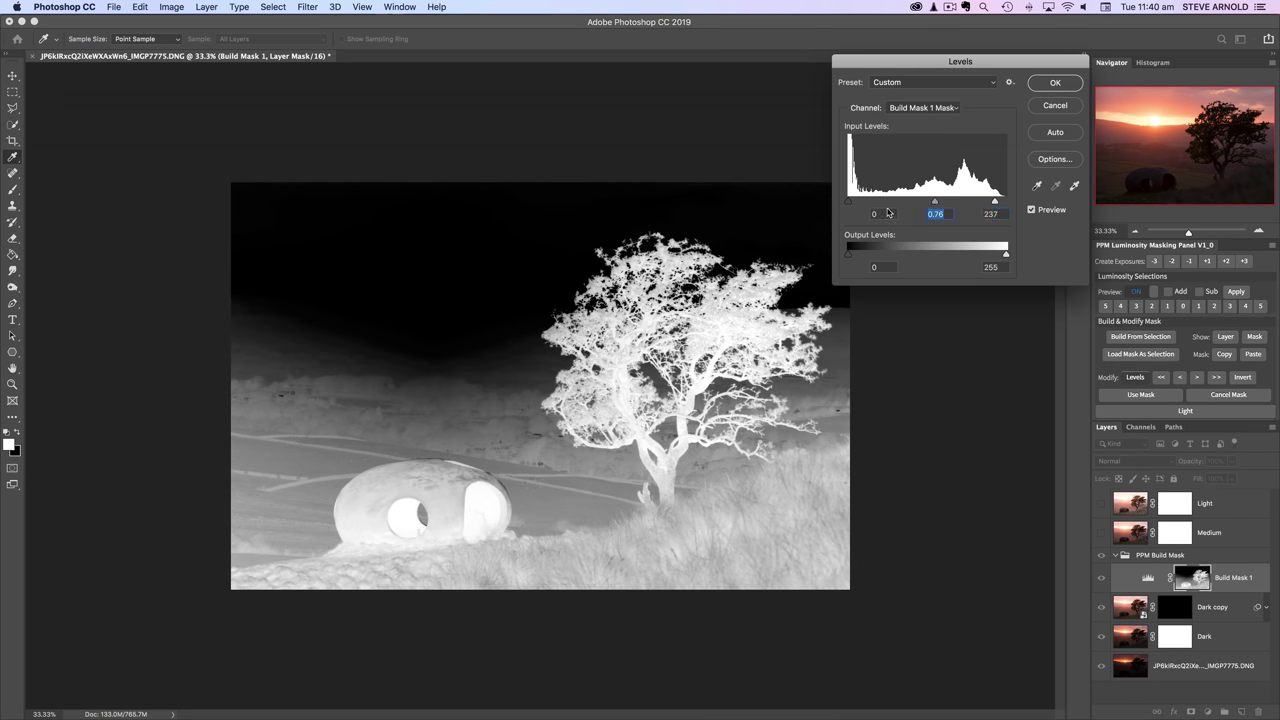
{"action": "left_click_drag", "start_coordinate": [848, 203], "coordinate": [887, 207]}
{"action": "left_click_drag", "start_coordinate": [995, 205], "coordinate": [991, 204]}
{"action": "left_click_drag", "start_coordinate": [882, 205], "coordinate": [885, 204]}
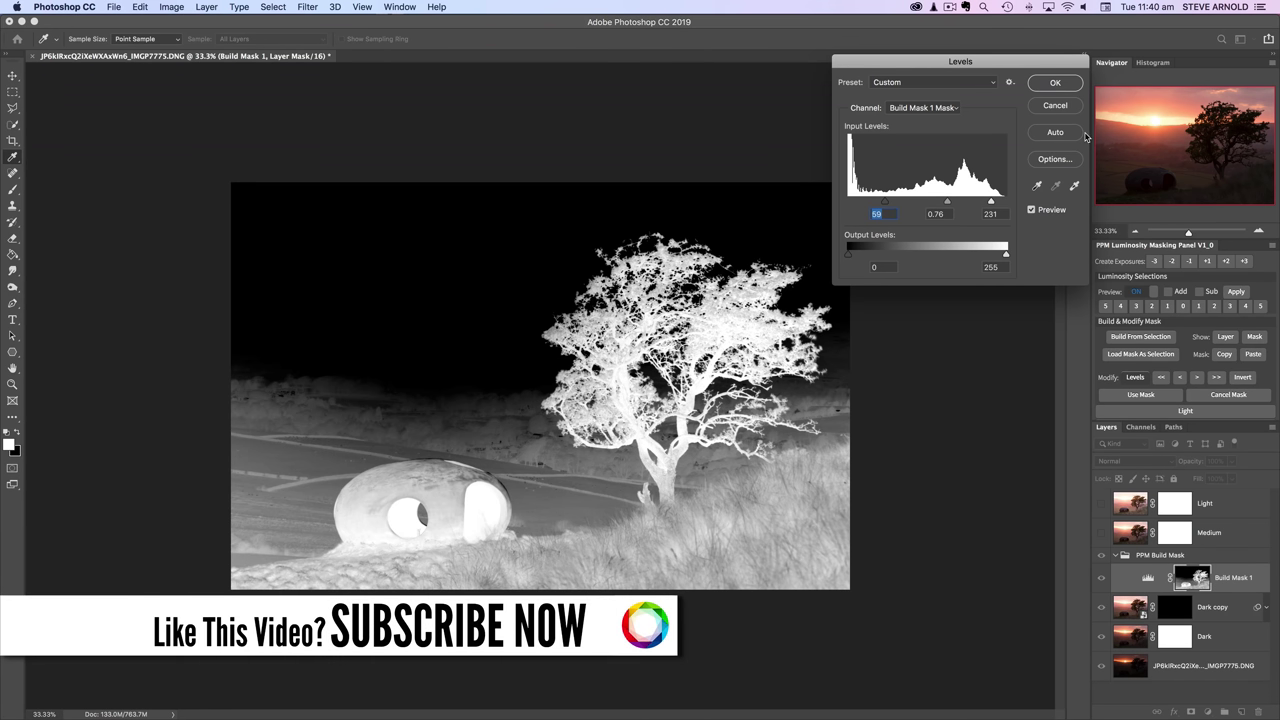
{"action": "left_click", "coordinate": [1058, 85]}
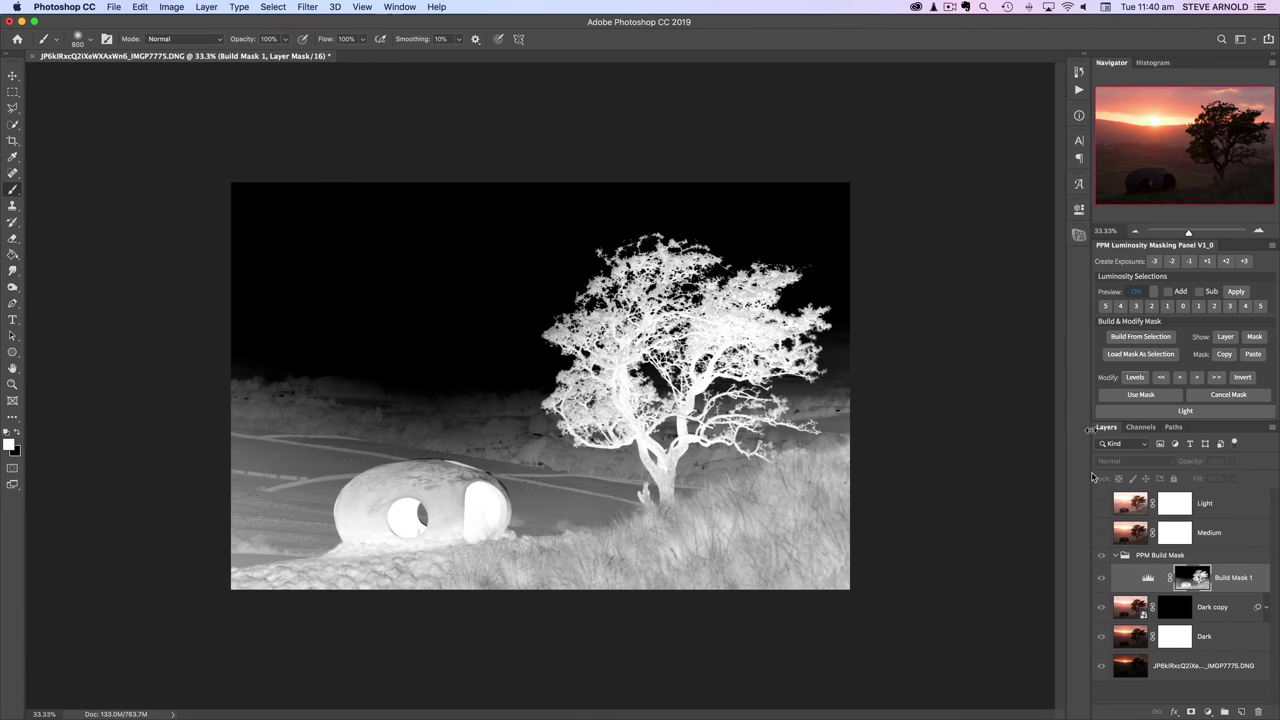
Use the built mask as a selection for Dark copy, hide its outline, and set the brush to size 1000 at 33% opacity
{"action": "left_click", "coordinate": [1141, 395]}
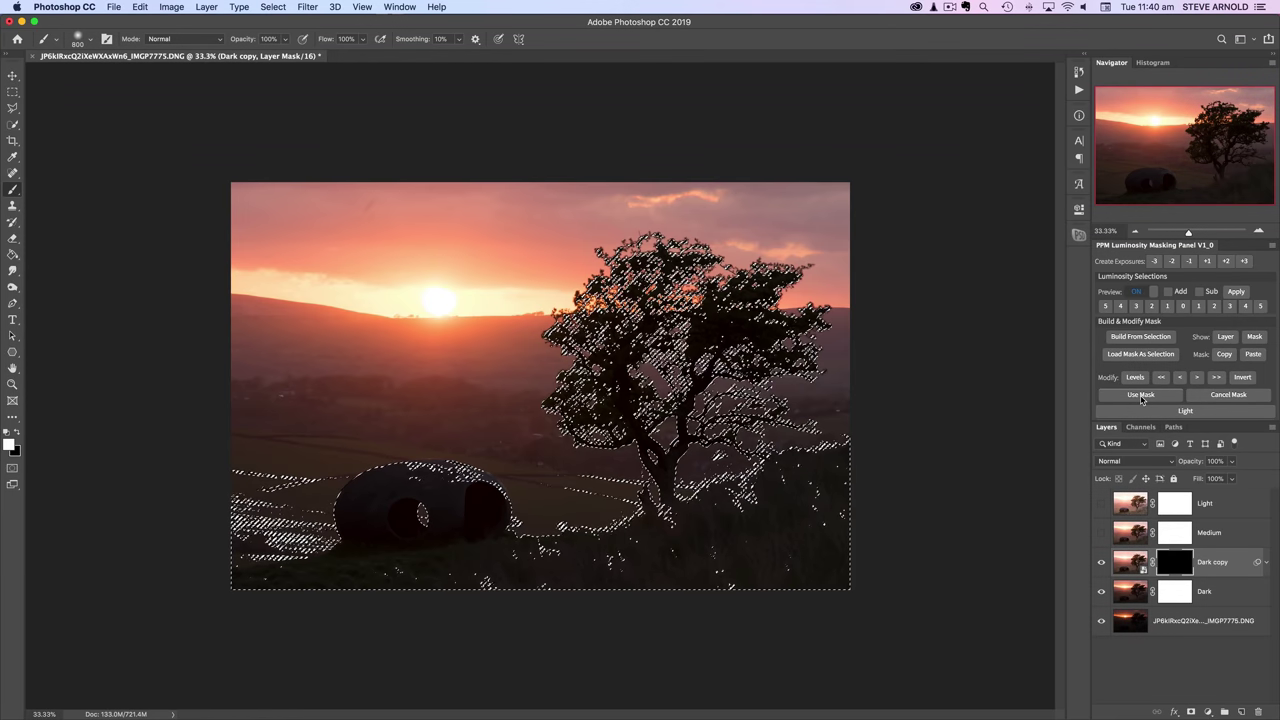
{"action": "key", "text": "super+d"}
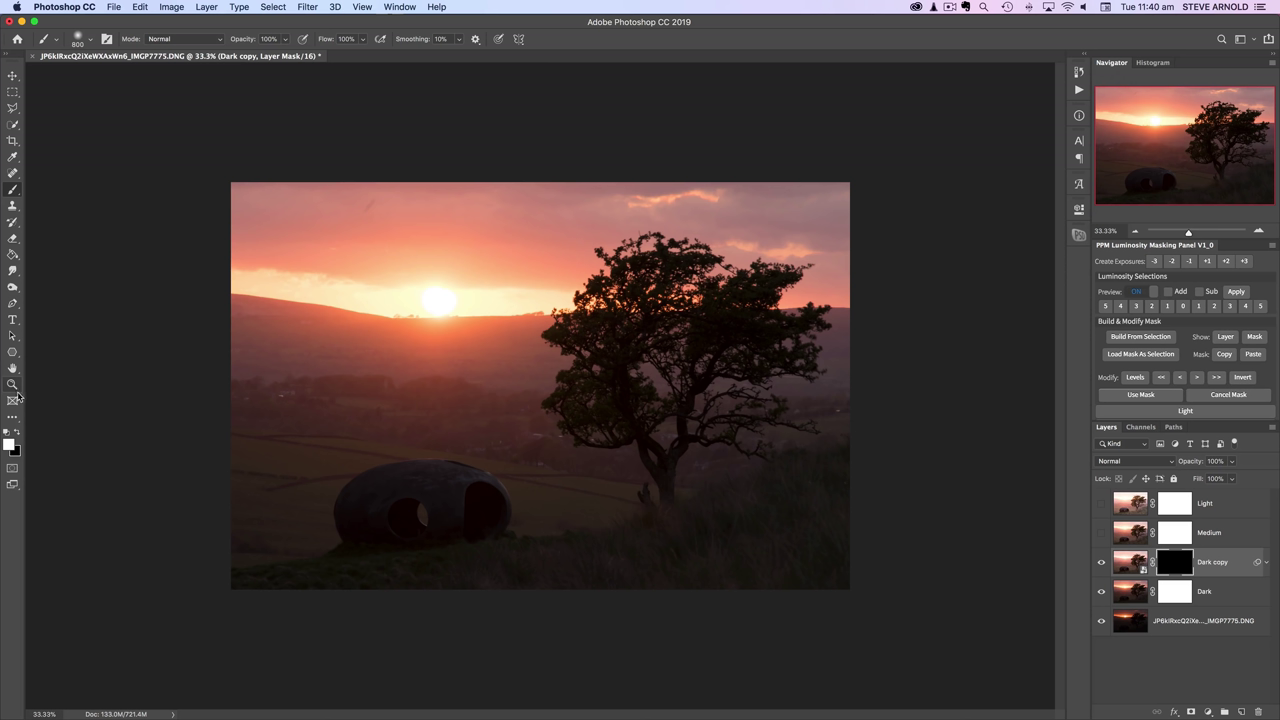
{"action": "key", "text": "bracketright"}
{"action": "key", "text": "bracketright"}
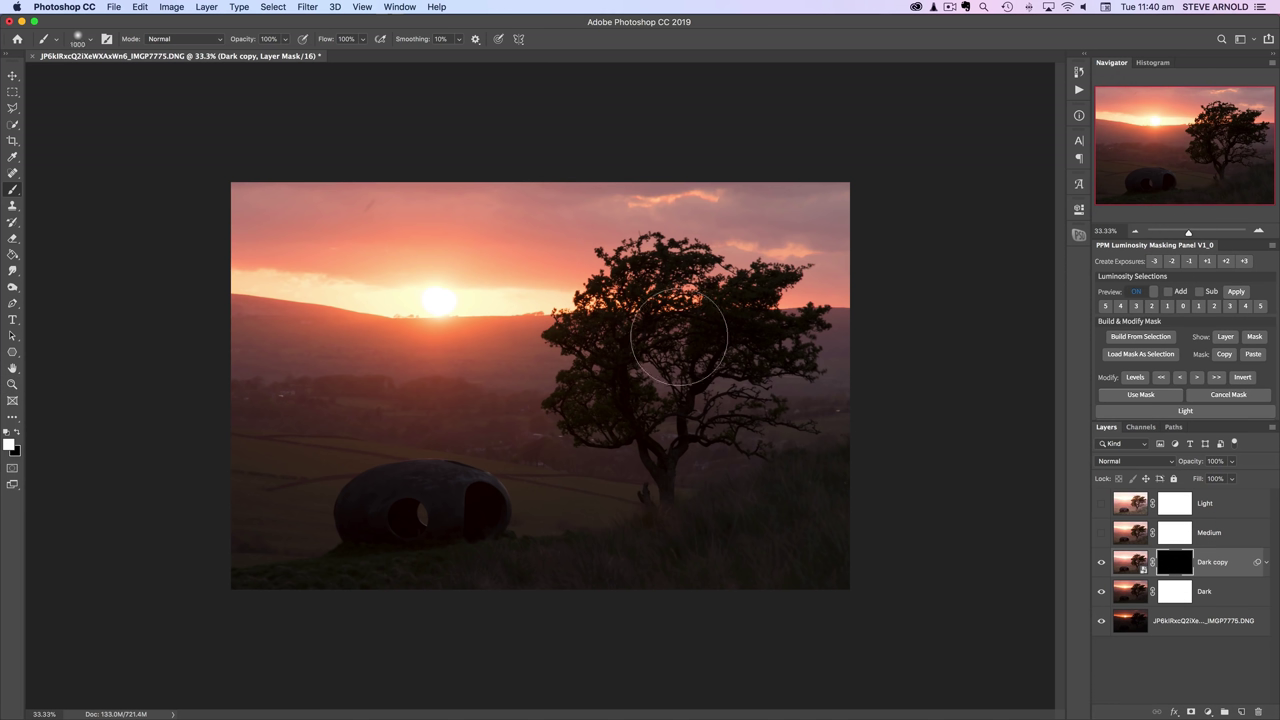
{"action": "left_click_drag", "start_coordinate": [240, 42], "coordinate": [197, 48]}
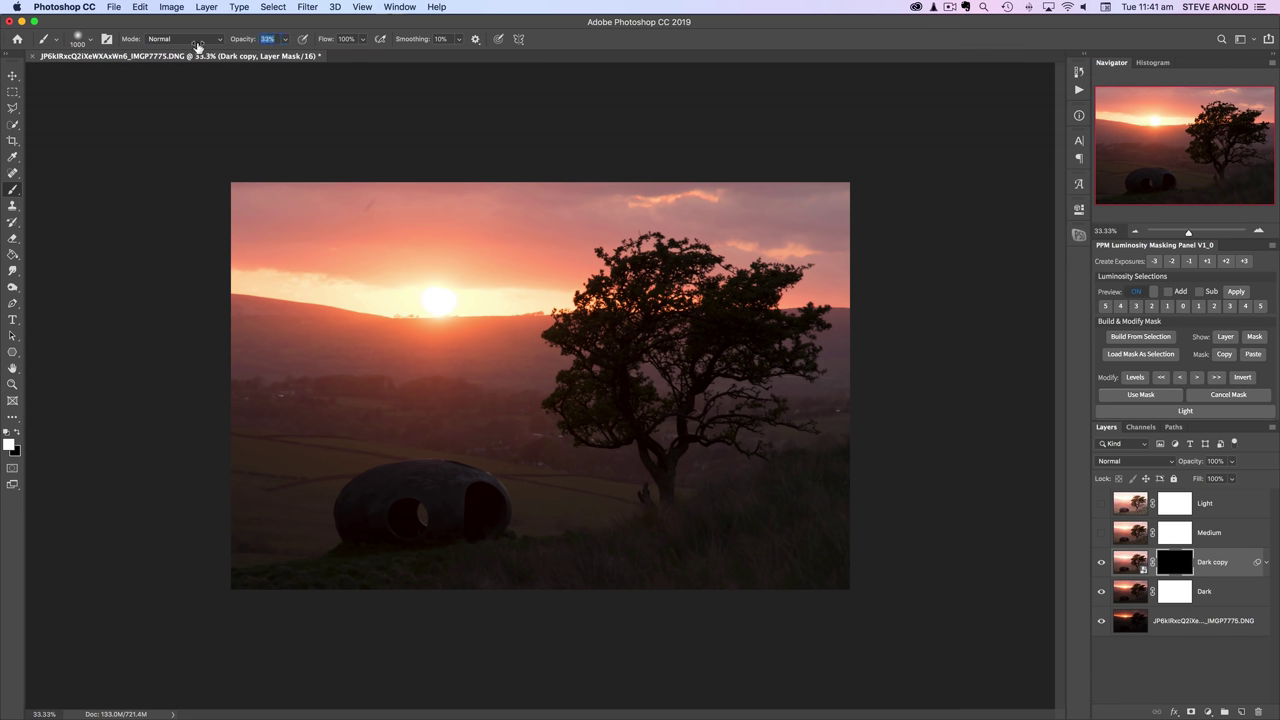
Paint white over the tree's crown, branches and trunk on the Dark copy mask to brighten them through the selection
{"action": "mouse_move", "coordinate": [699, 330]}
{"action": "left_mouse_down"}
{"action": "mouse_move", "coordinate": [731, 323]}
{"action": "mouse_move", "coordinate": [690, 339]}
{"action": "mouse_move", "coordinate": [724, 320]}
{"action": "mouse_move", "coordinate": [639, 331]}
{"action": "mouse_move", "coordinate": [651, 298]}
{"action": "left_mouse_up"}
{"action": "left_click", "coordinate": [1258, 232]}
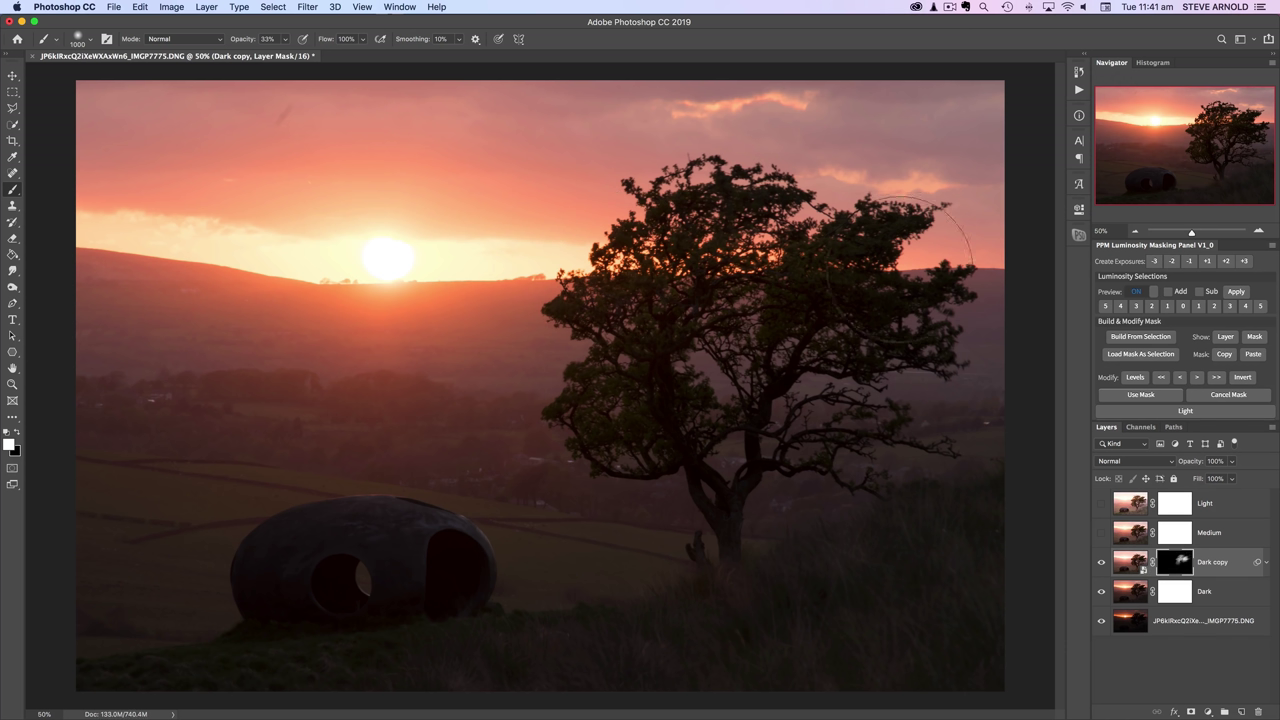
{"action": "mouse_move", "coordinate": [728, 230]}
{"action": "left_mouse_down"}
{"action": "mouse_move", "coordinate": [640, 300]}
{"action": "mouse_move", "coordinate": [680, 230]}
{"action": "mouse_move", "coordinate": [807, 297]}
{"action": "left_mouse_up"}
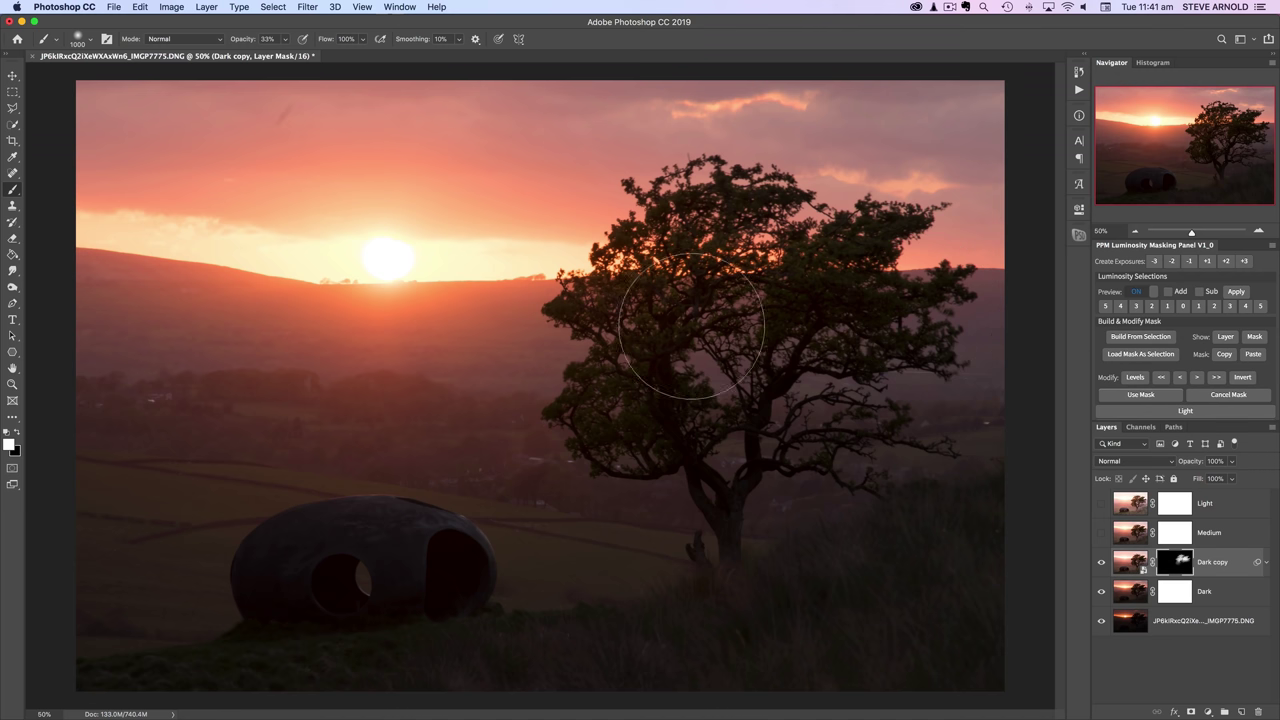
{"action": "left_click_drag", "start_coordinate": [812, 396], "coordinate": [943, 337]}
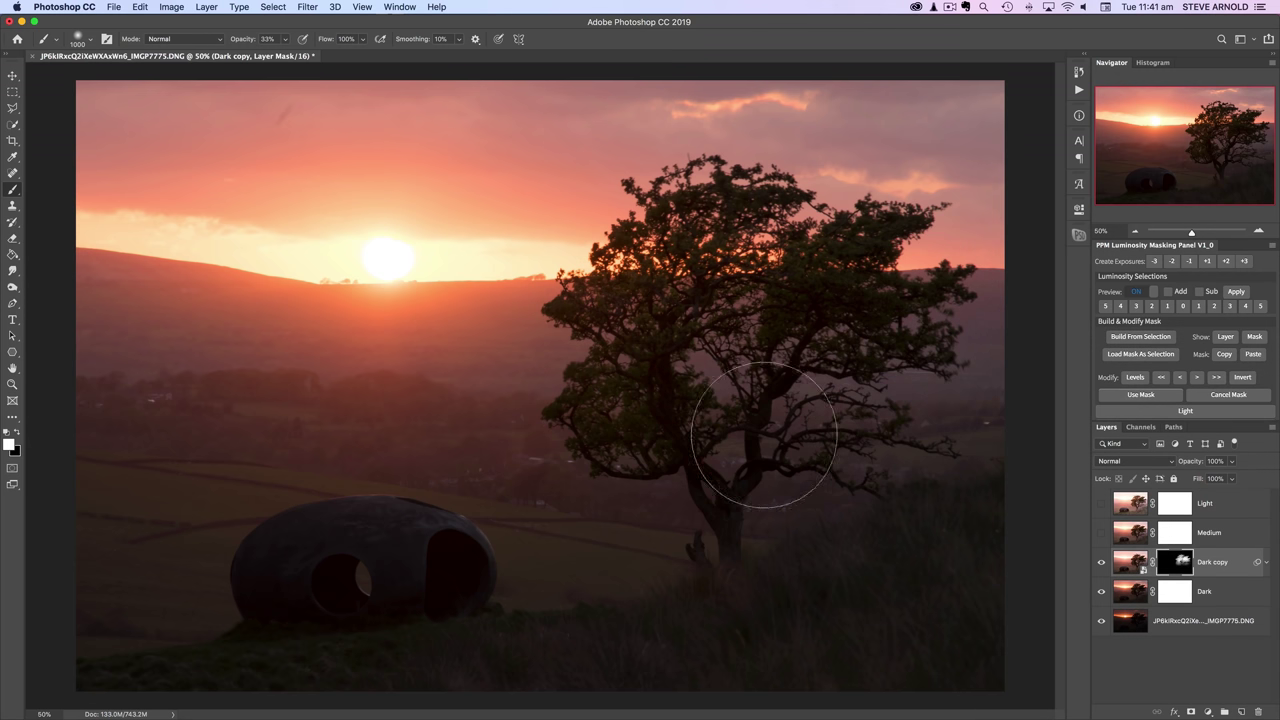
{"action": "mouse_move", "coordinate": [582, 409]}
{"action": "left_mouse_down"}
{"action": "mouse_move", "coordinate": [500, 394]}
{"action": "mouse_move", "coordinate": [380, 400]}
{"action": "mouse_move", "coordinate": [570, 380]}
{"action": "left_mouse_up"}
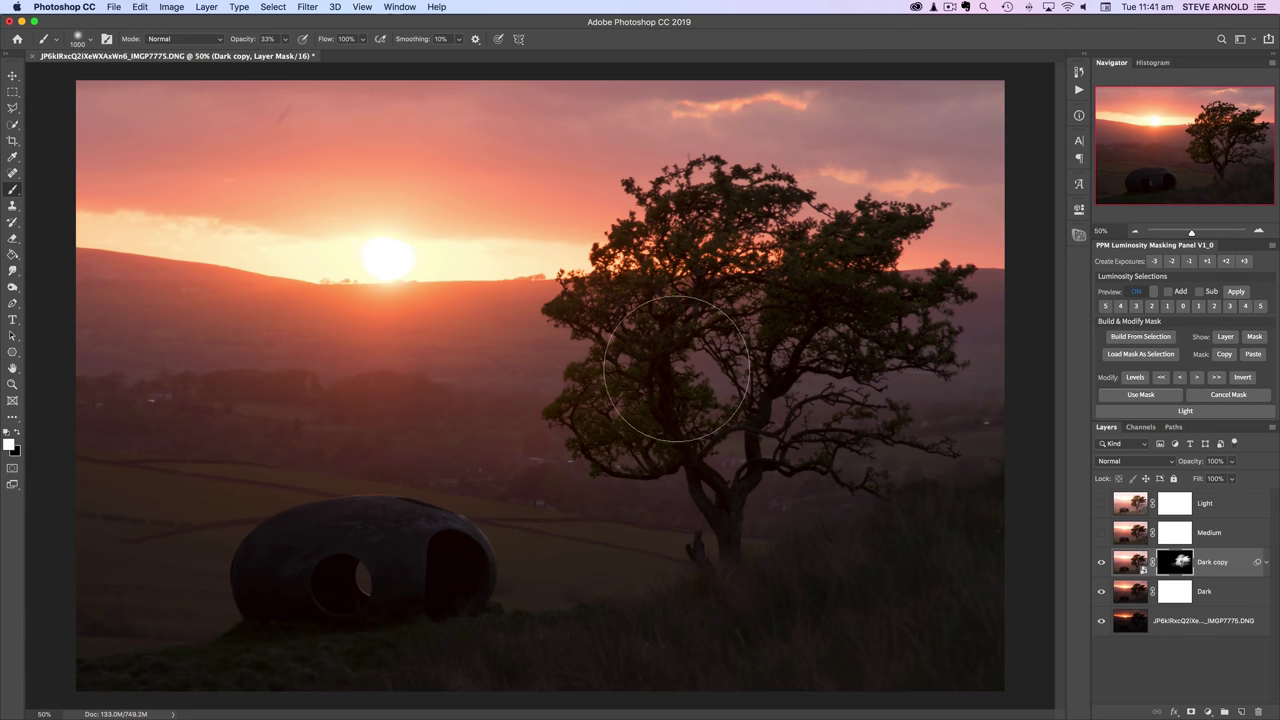
{"action": "mouse_move", "coordinate": [712, 476]}
{"action": "left_mouse_down"}
{"action": "mouse_move", "coordinate": [834, 317]}
{"action": "mouse_move", "coordinate": [714, 429]}
{"action": "mouse_move", "coordinate": [700, 270]}
{"action": "mouse_move", "coordinate": [828, 302]}
{"action": "left_mouse_up"}
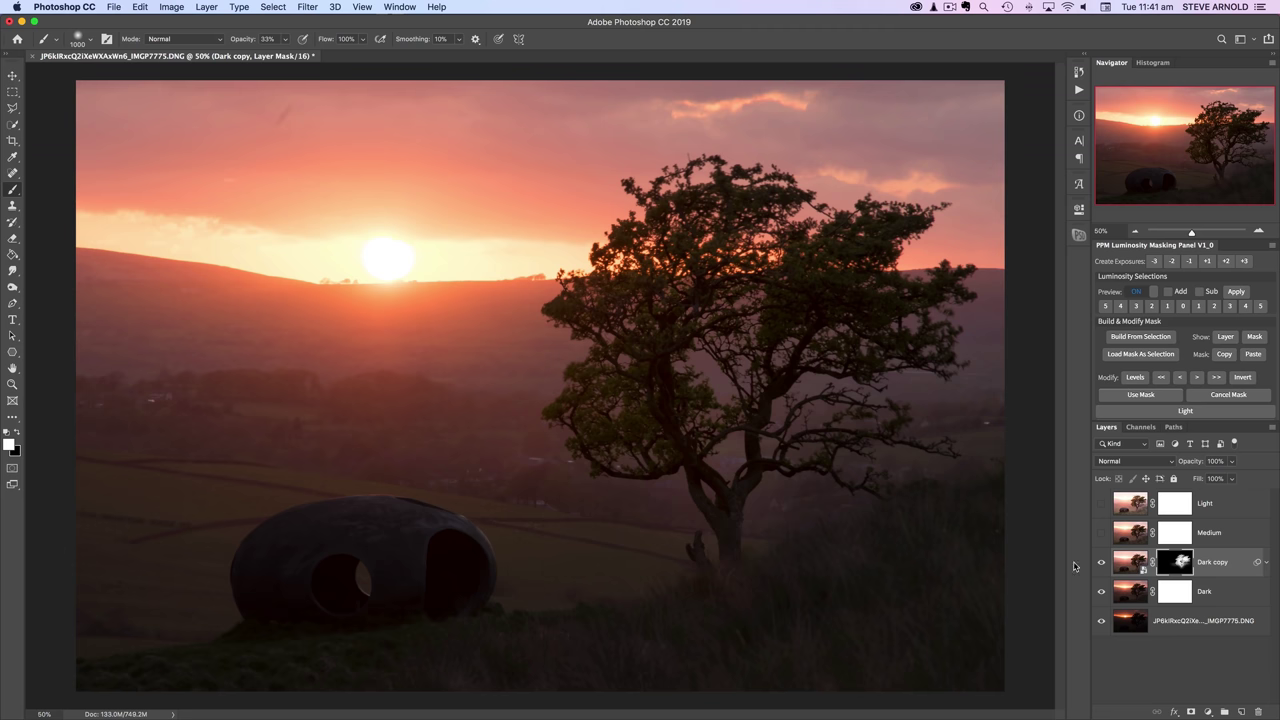
Hide and show Dark copy repeatedly to compare the tree with and without the painted brightening
{"action": "left_click", "coordinate": [1103, 565]}
{"action": "left_click", "coordinate": [1103, 565]}
{"action": "left_click", "coordinate": [1103, 565]}
{"action": "left_click", "coordinate": [1103, 565]}
{"action": "left_click", "coordinate": [1103, 565]}
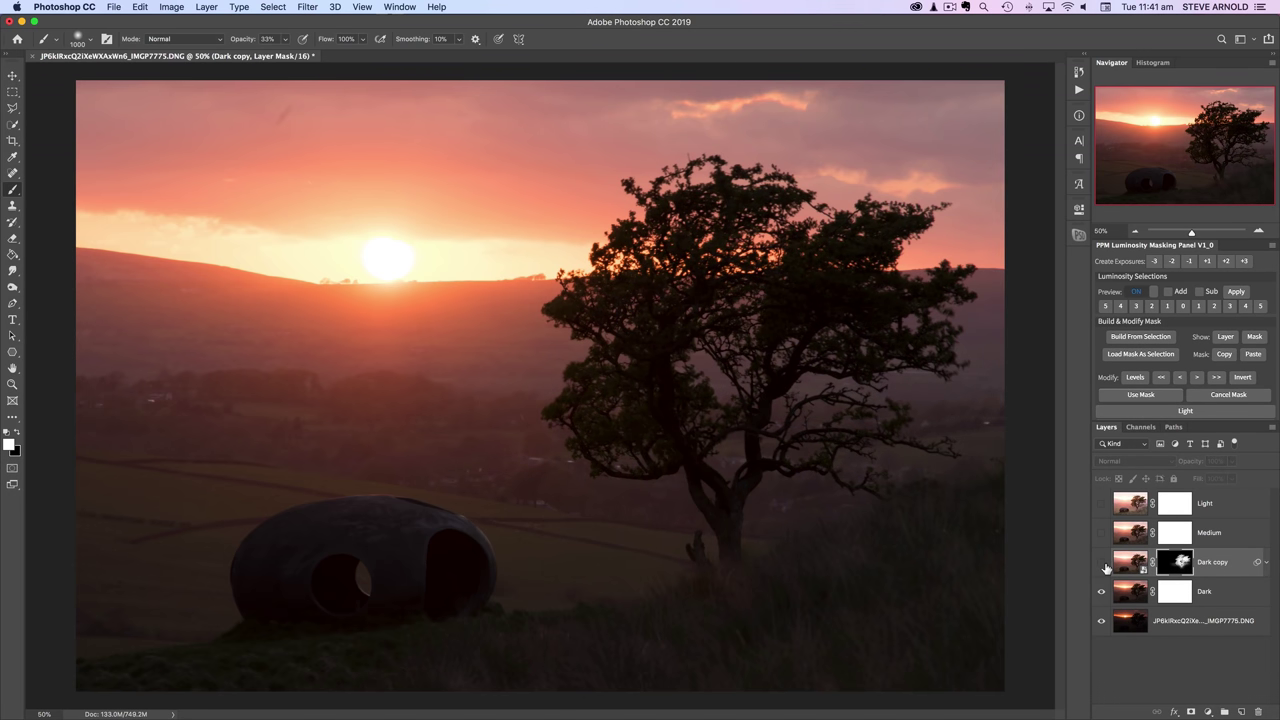
{"action": "left_click", "coordinate": [1103, 565]}
{"action": "left_click", "coordinate": [1103, 565]}
{"action": "left_click", "coordinate": [1103, 565]}
{"action": "left_click", "coordinate": [1103, 565]}
{"action": "left_click", "coordinate": [1103, 565]}
{"action": "left_click", "coordinate": [1103, 565]}
{"action": "left_click", "coordinate": [1103, 565]}
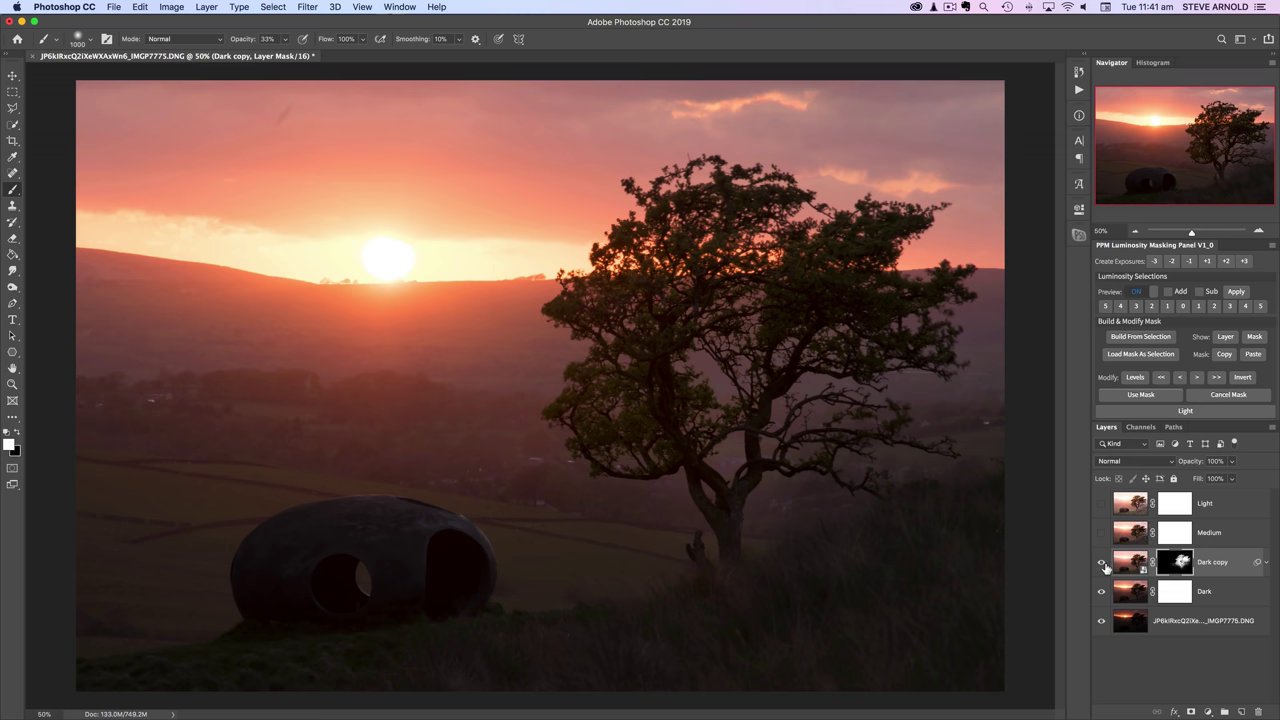
{"action": "left_click", "coordinate": [1103, 565]}
Show the Medium layer, clear the hidden selection, and invert the layer's mask to solid black
{"action": "left_click", "coordinate": [1132, 540]}
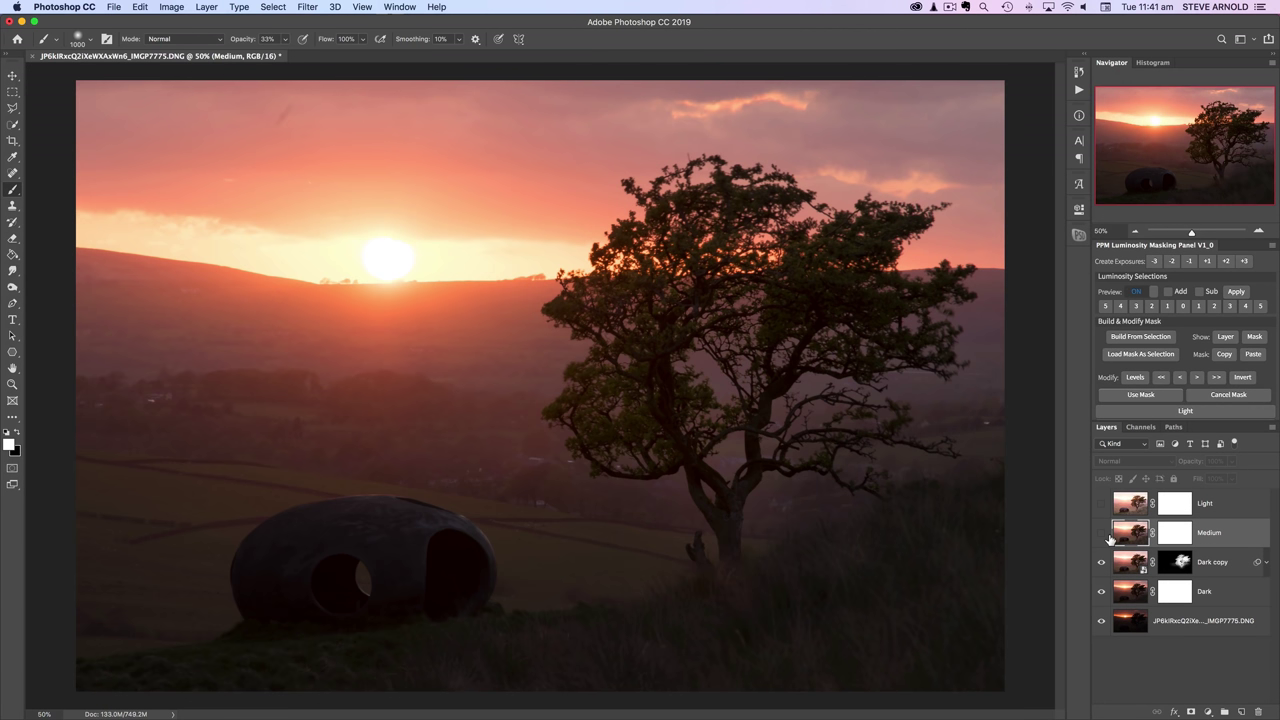
{"action": "left_click", "coordinate": [1136, 232]}
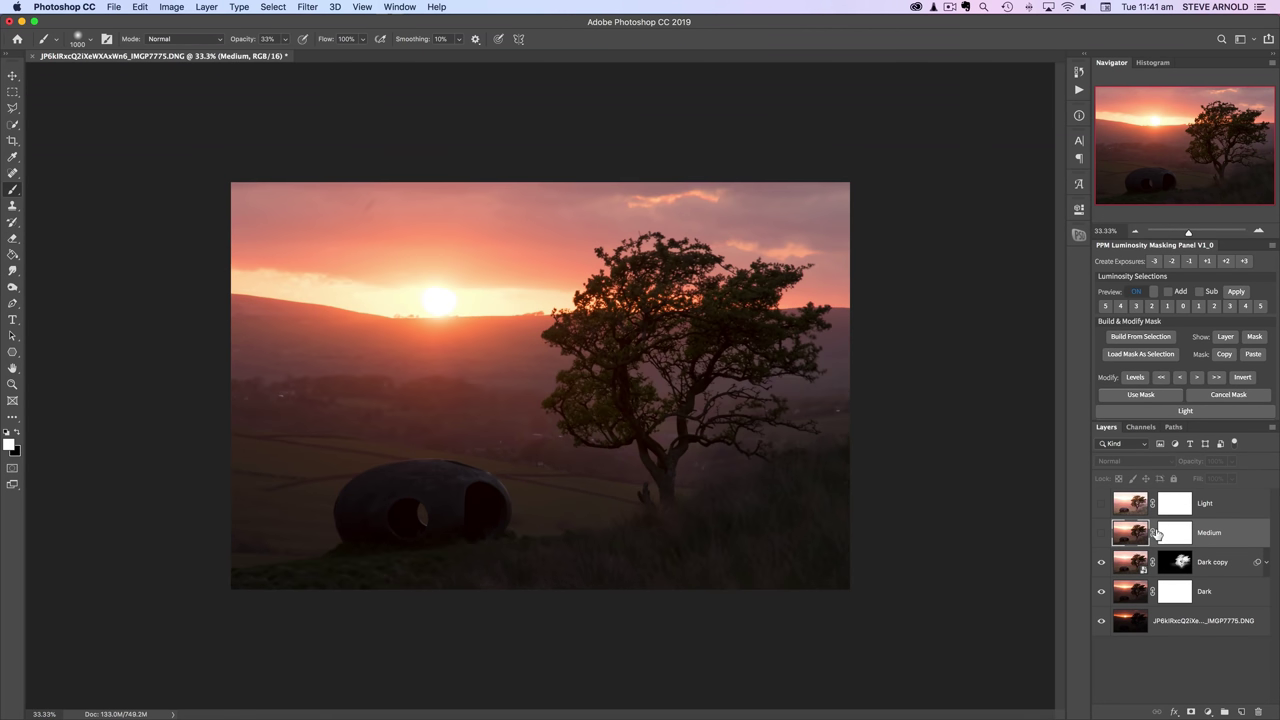
{"action": "left_click", "coordinate": [1101, 537]}
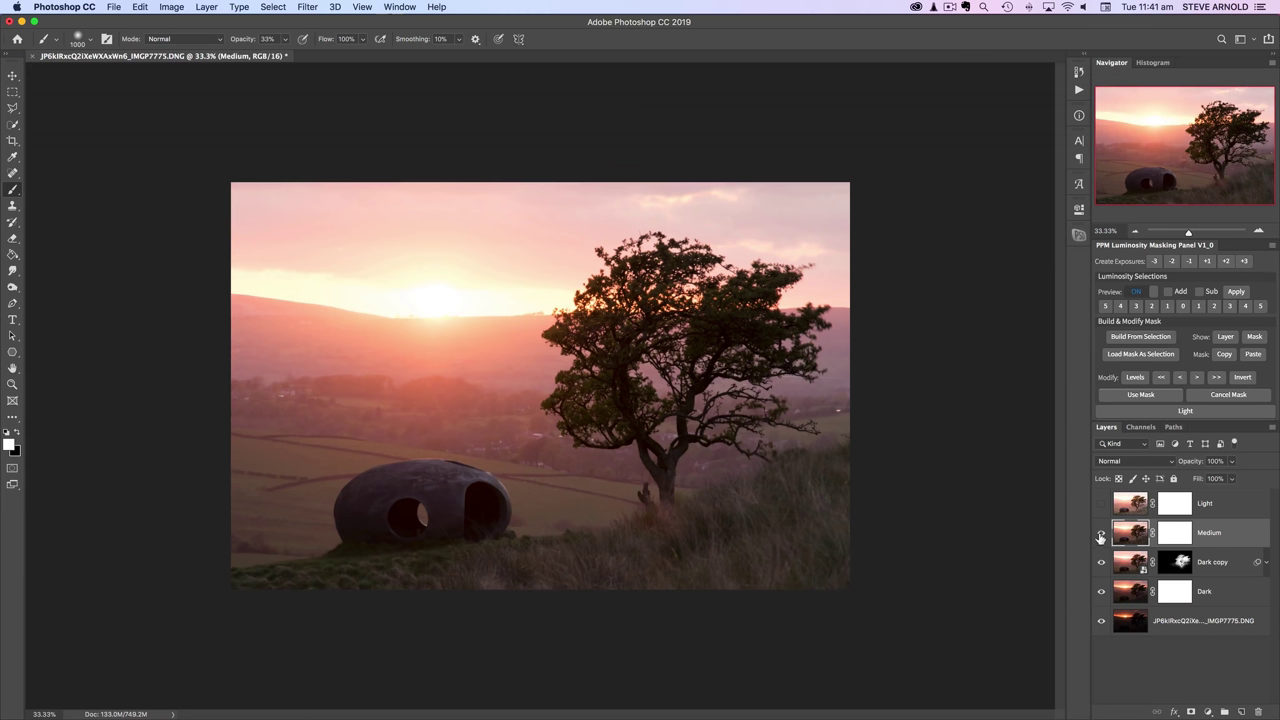
{"action": "left_click", "coordinate": [1184, 537]}
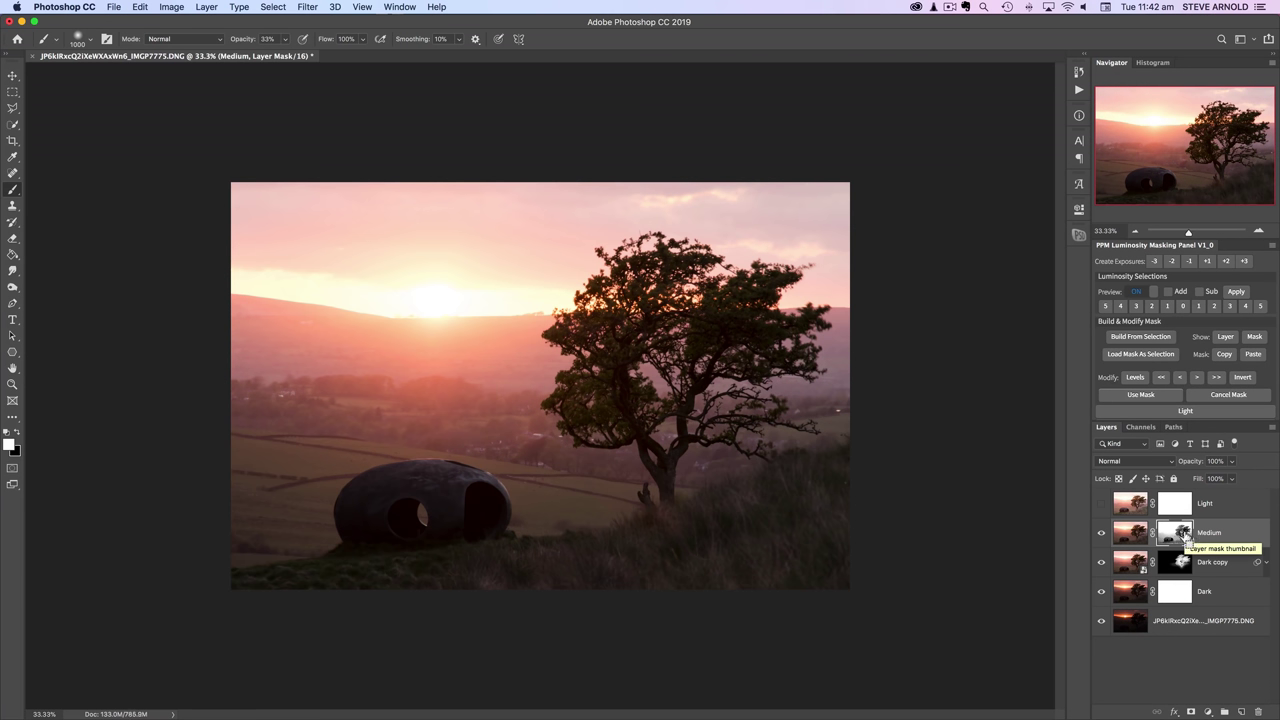
{"action": "key", "text": "super+z"}
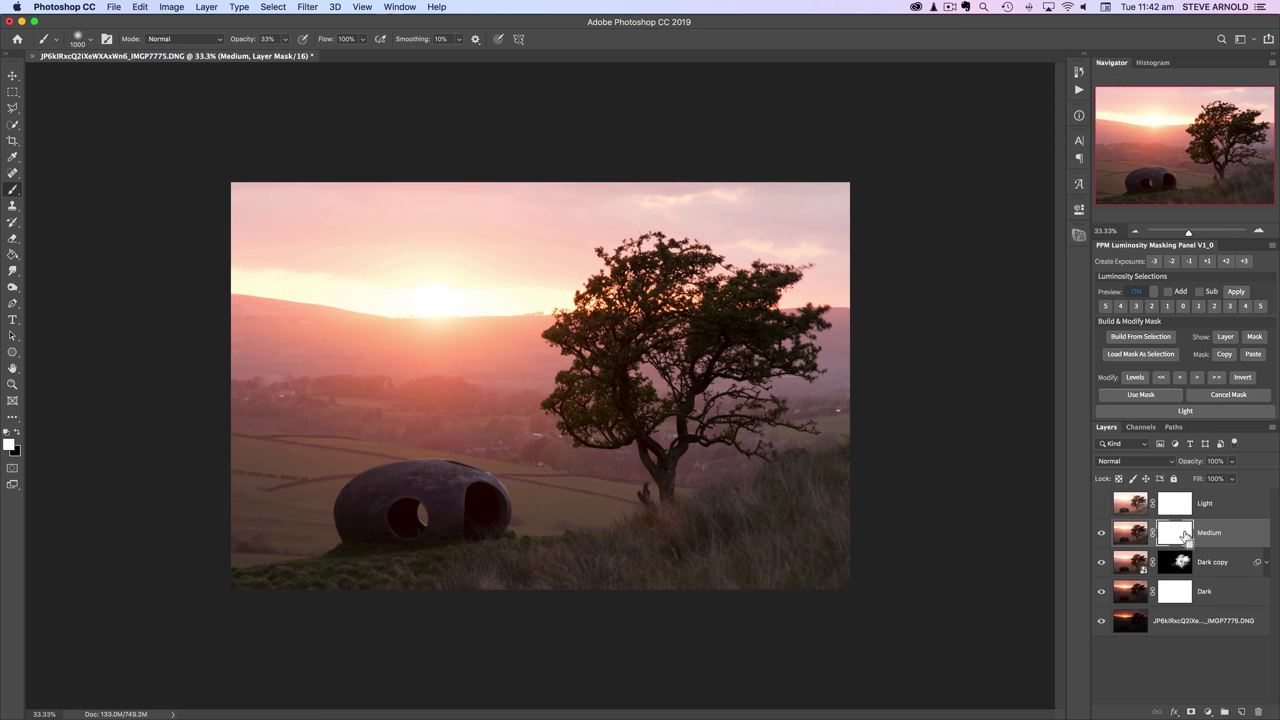
{"action": "key", "text": "super+shift+z"}
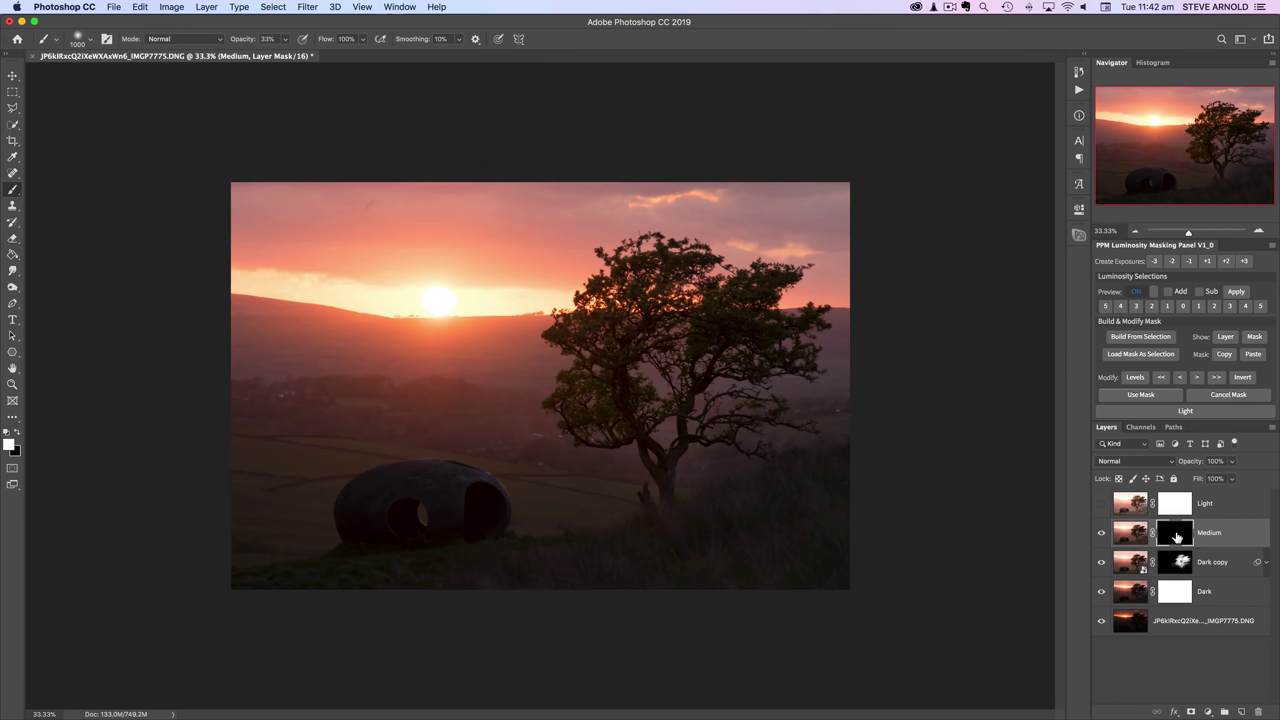
{"action": "left_click", "coordinate": [1102, 534]}
{"action": "left_click", "coordinate": [1102, 535]}
Enlarge the brush to 1500 and paint white on the Medium mask over the valley, stone shelter and foreground grass
{"action": "key", "text": "bracketright"}
{"action": "key", "text": "bracketright"}
{"action": "key", "text": "bracketright"}
{"action": "key", "text": "bracketright"}
{"action": "key", "text": "bracketright"}
{"action": "left_click", "coordinate": [462, 387]}
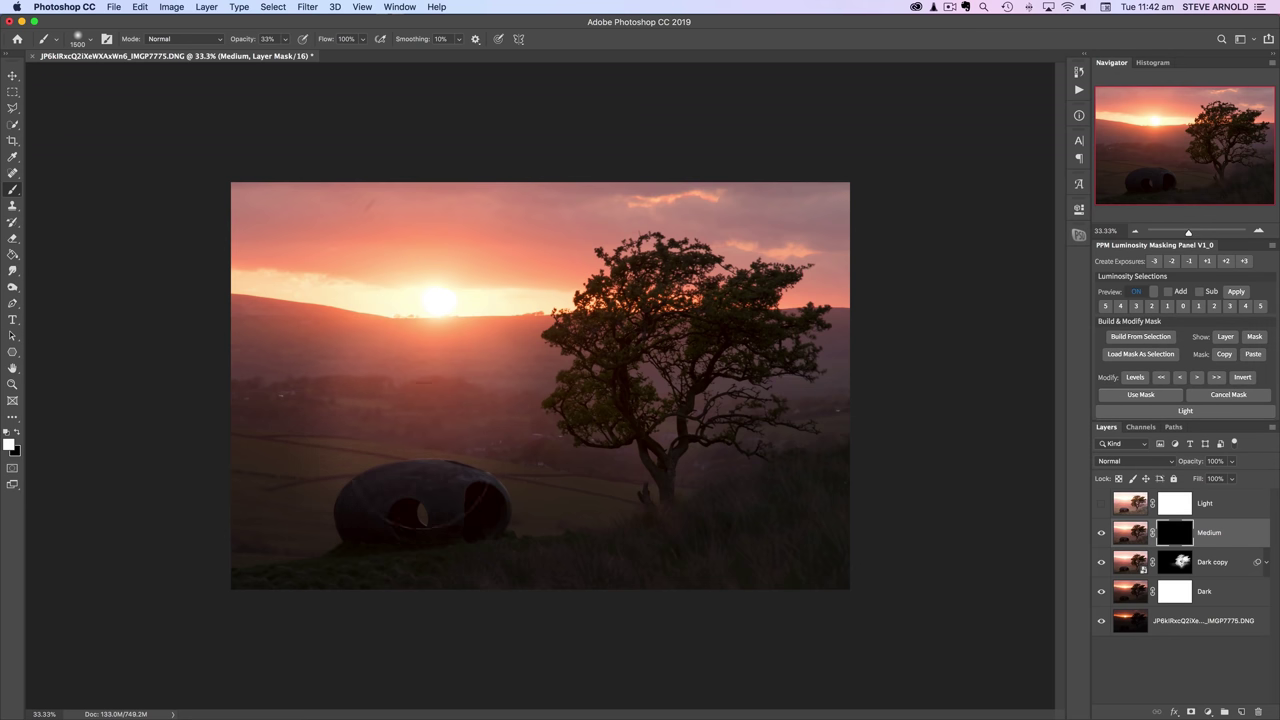
{"action": "mouse_move", "coordinate": [365, 433]}
{"action": "left_mouse_down"}
{"action": "mouse_move", "coordinate": [330, 400]}
{"action": "mouse_move", "coordinate": [300, 457]}
{"action": "mouse_move", "coordinate": [443, 491]}
{"action": "mouse_move", "coordinate": [443, 520]}
{"action": "mouse_move", "coordinate": [443, 390]}
{"action": "mouse_move", "coordinate": [354, 414]}
{"action": "mouse_move", "coordinate": [480, 488]}
{"action": "mouse_move", "coordinate": [535, 500]}
{"action": "mouse_move", "coordinate": [429, 429]}
{"action": "mouse_move", "coordinate": [600, 529]}
{"action": "mouse_move", "coordinate": [700, 551]}
{"action": "mouse_move", "coordinate": [644, 551]}
{"action": "mouse_move", "coordinate": [737, 543]}
{"action": "mouse_move", "coordinate": [714, 514]}
{"action": "mouse_move", "coordinate": [649, 586]}
{"action": "mouse_move", "coordinate": [659, 577]}
{"action": "mouse_move", "coordinate": [540, 594]}
{"action": "mouse_move", "coordinate": [389, 574]}
{"action": "mouse_move", "coordinate": [423, 549]}
{"action": "mouse_move", "coordinate": [425, 507]}
{"action": "mouse_move", "coordinate": [346, 551]}
{"action": "mouse_move", "coordinate": [326, 460]}
{"action": "mouse_move", "coordinate": [360, 409]}
{"action": "mouse_move", "coordinate": [279, 395]}
{"action": "mouse_move", "coordinate": [463, 471]}
{"action": "mouse_move", "coordinate": [223, 480]}
{"action": "mouse_move", "coordinate": [417, 566]}
{"action": "mouse_move", "coordinate": [279, 560]}
{"action": "mouse_move", "coordinate": [606, 580]}
{"action": "mouse_move", "coordinate": [798, 514]}
{"action": "left_mouse_up"}
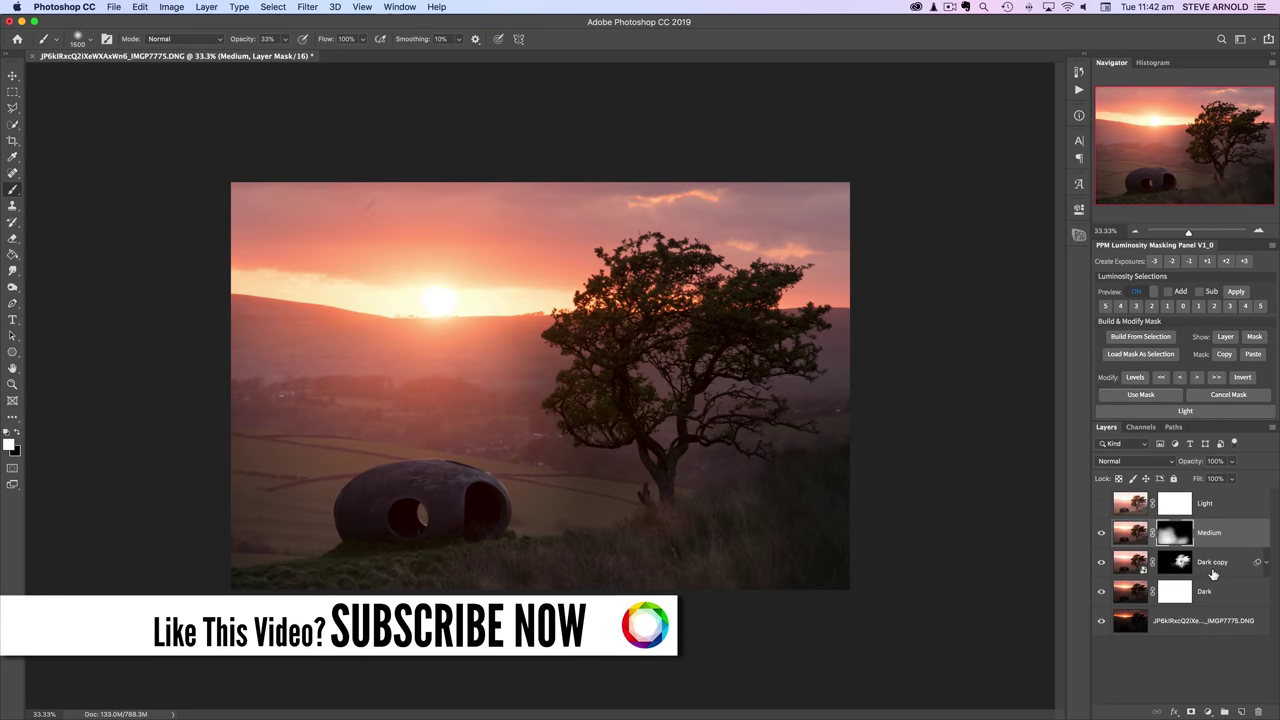
Paint white on the Dark copy mask over the grassy slope below the tree and the tree's right side
{"action": "left_click", "coordinate": [1173, 566]}
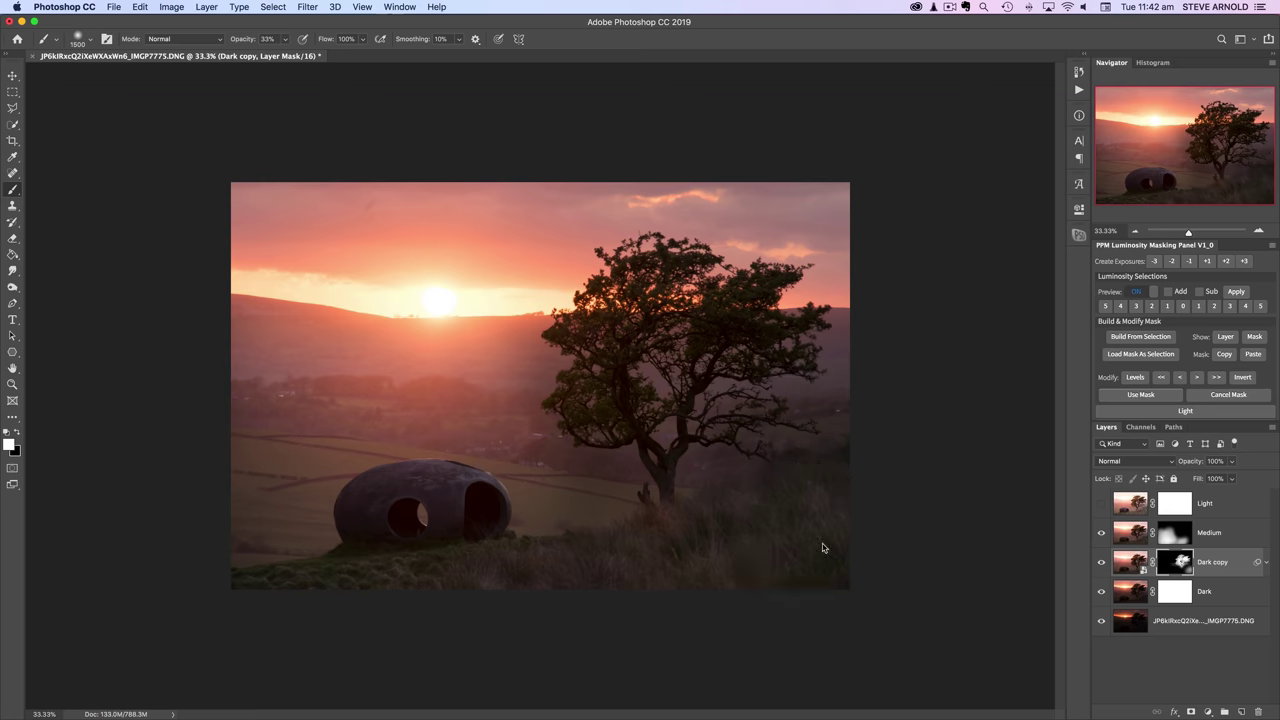
{"action": "mouse_move", "coordinate": [859, 492]}
{"action": "left_mouse_down"}
{"action": "mouse_move", "coordinate": [789, 497]}
{"action": "mouse_move", "coordinate": [863, 569]}
{"action": "mouse_move", "coordinate": [757, 577]}
{"action": "mouse_move", "coordinate": [740, 562]}
{"action": "left_mouse_up"}
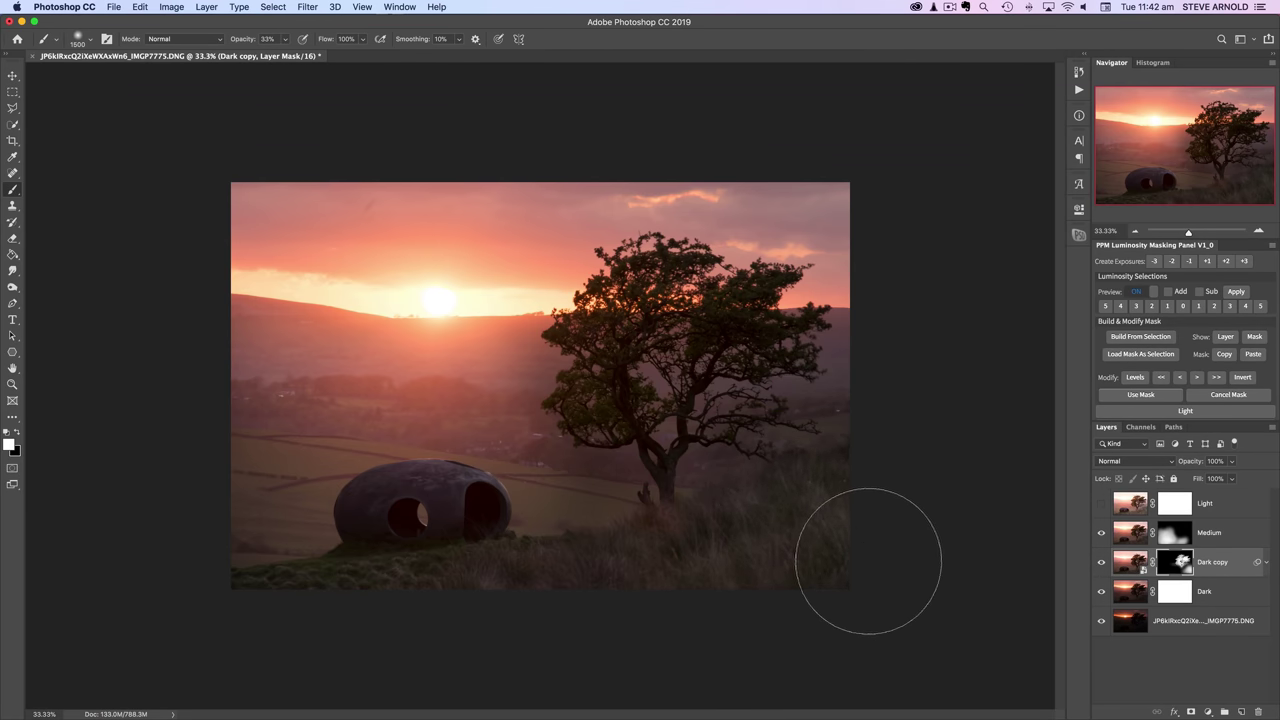
{"action": "left_click_drag", "start_coordinate": [575, 505], "coordinate": [634, 500]}
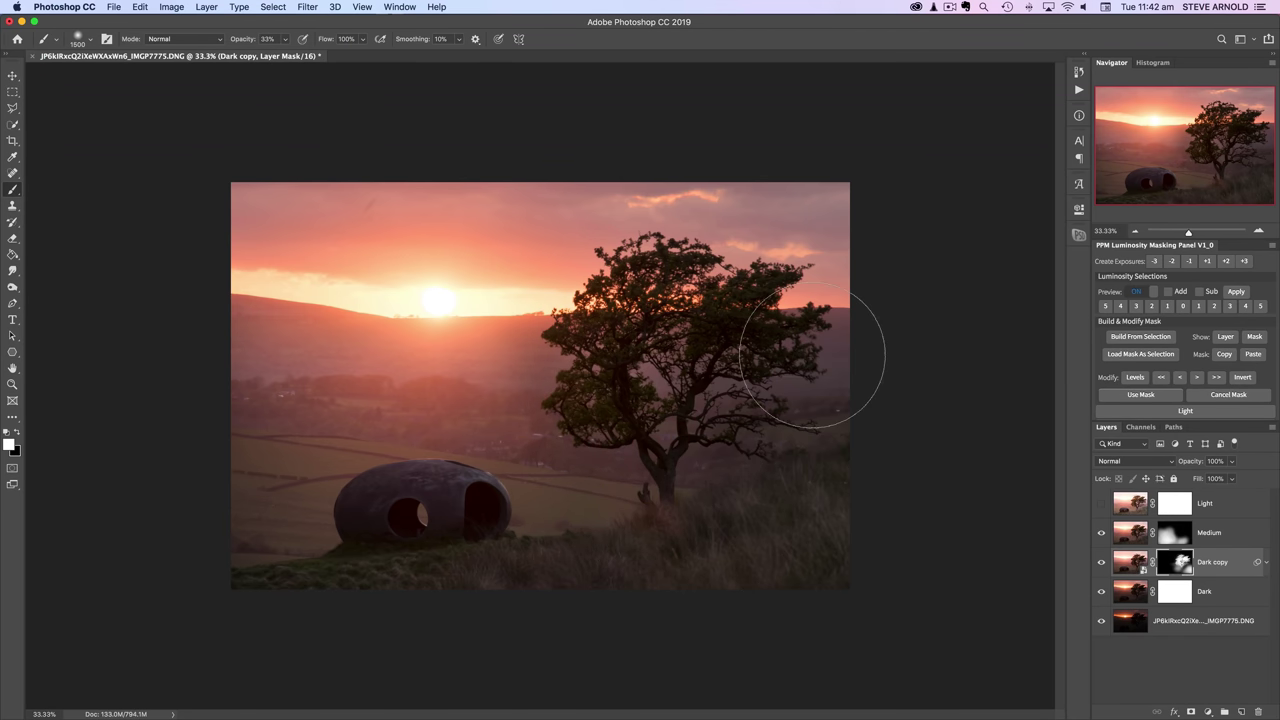
{"action": "left_click_drag", "start_coordinate": [814, 357], "coordinate": [803, 350]}
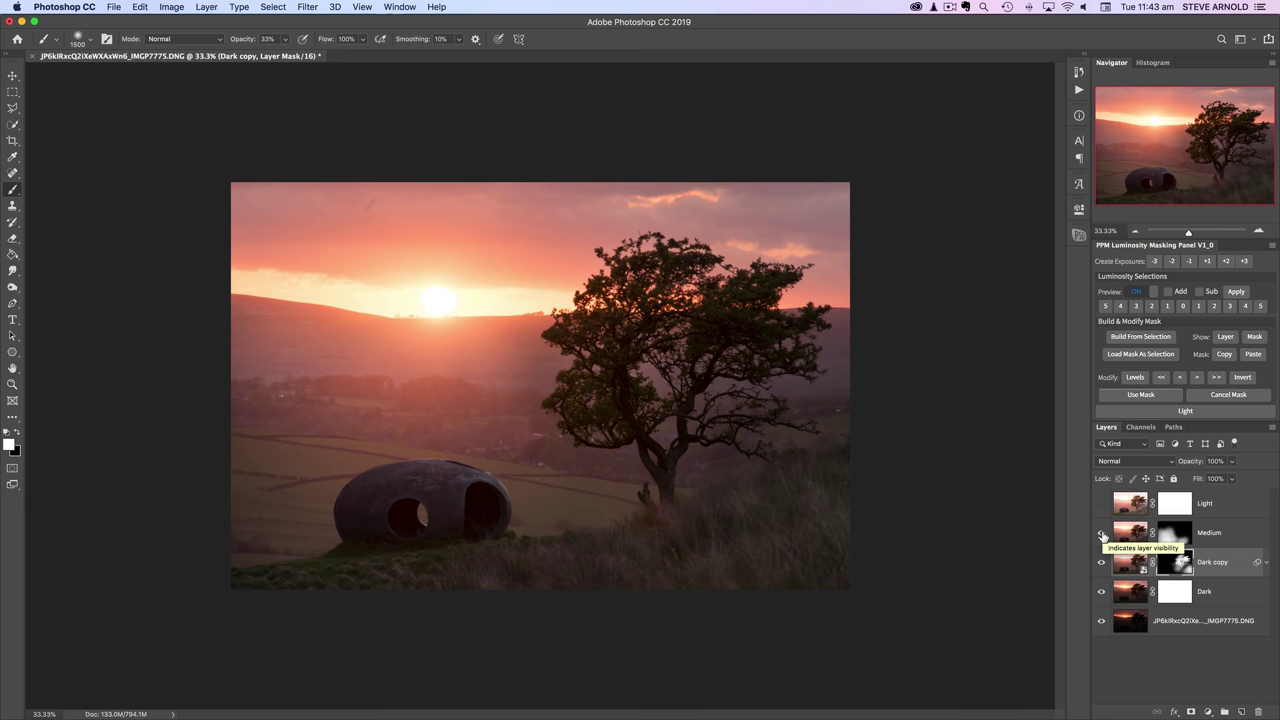
Hide and show the Medium and Dark copy layers to compare the blend with the Dark exposure
{"action": "left_click_drag", "start_coordinate": [1103, 535], "coordinate": [1104, 570]}
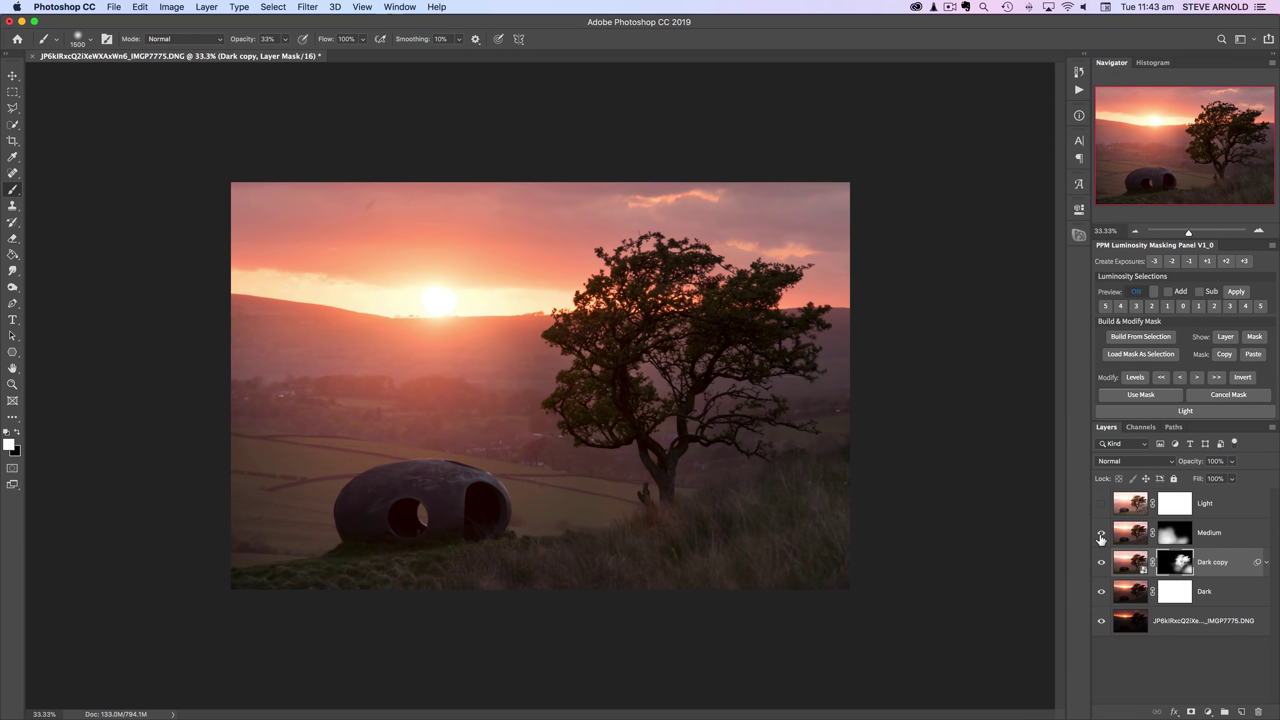
{"action": "left_click", "coordinate": [1101, 562]}
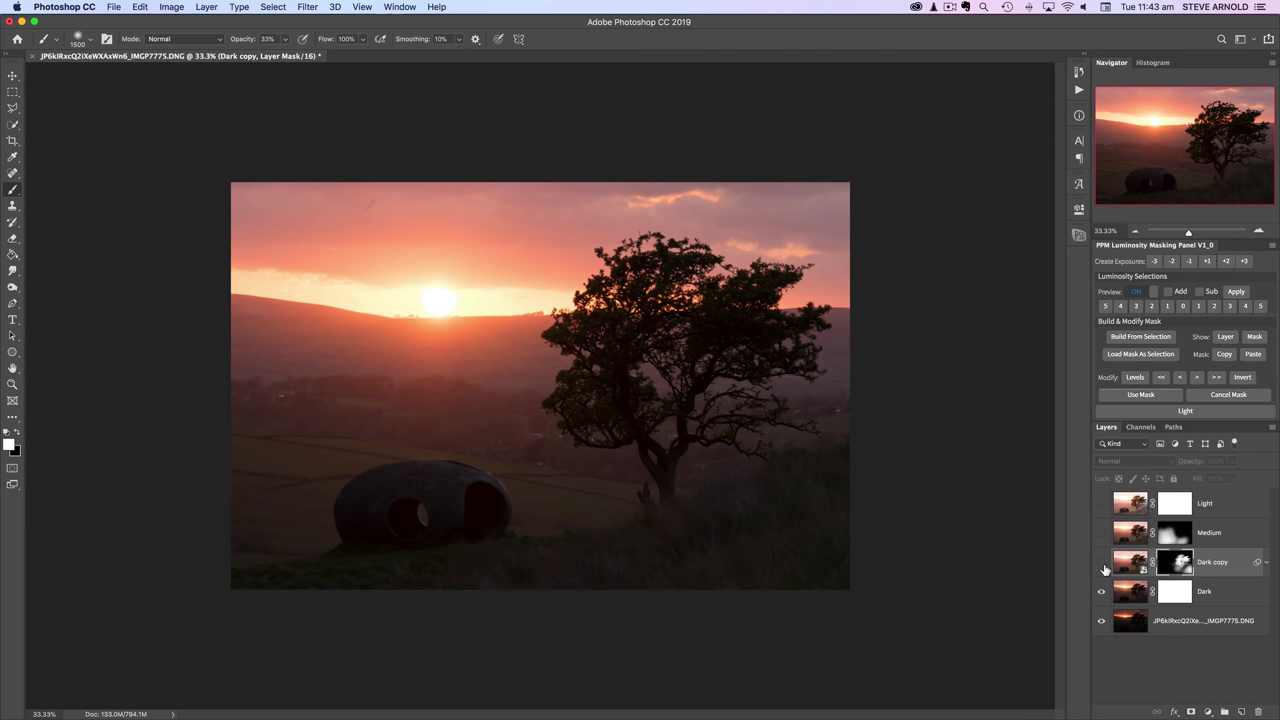
{"action": "left_click", "coordinate": [1102, 533]}
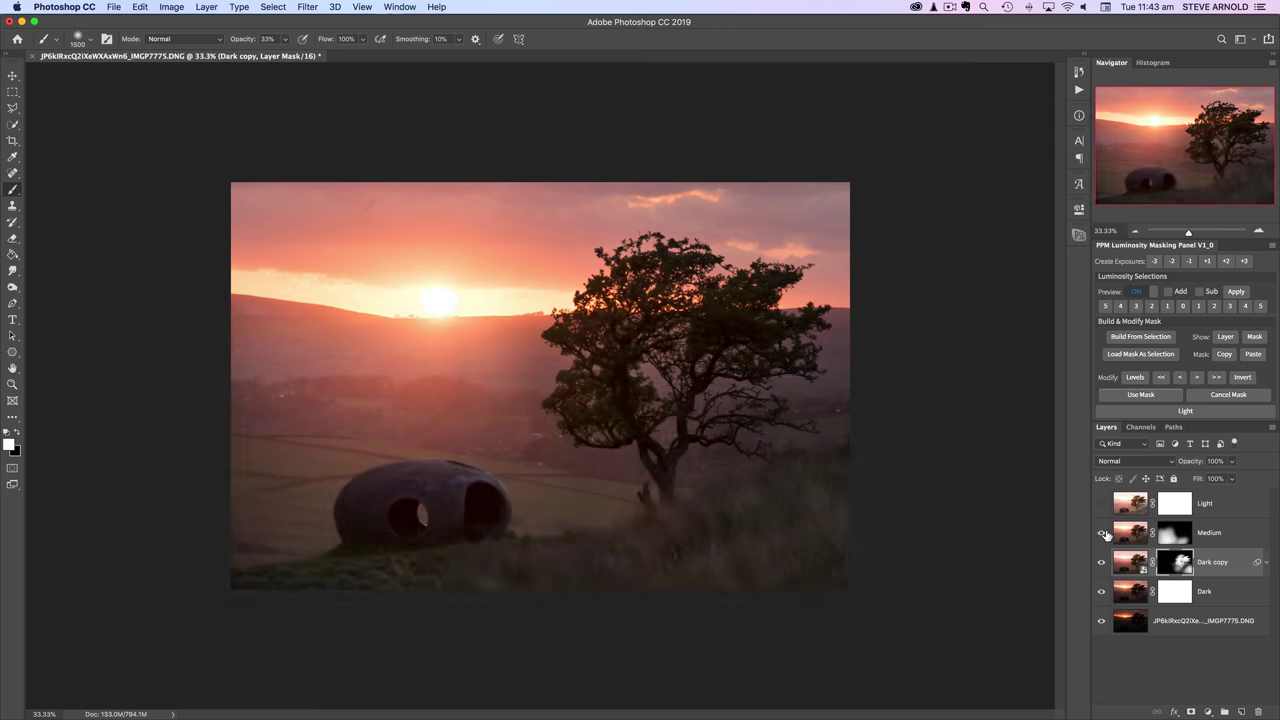
{"action": "left_click", "coordinate": [1101, 533]}
Reduce the brush size to 400 and show the Light layer over the stone shelter and foreground
{"action": "left_click", "coordinate": [1259, 232]}
{"action": "left_click", "coordinate": [1260, 233]}
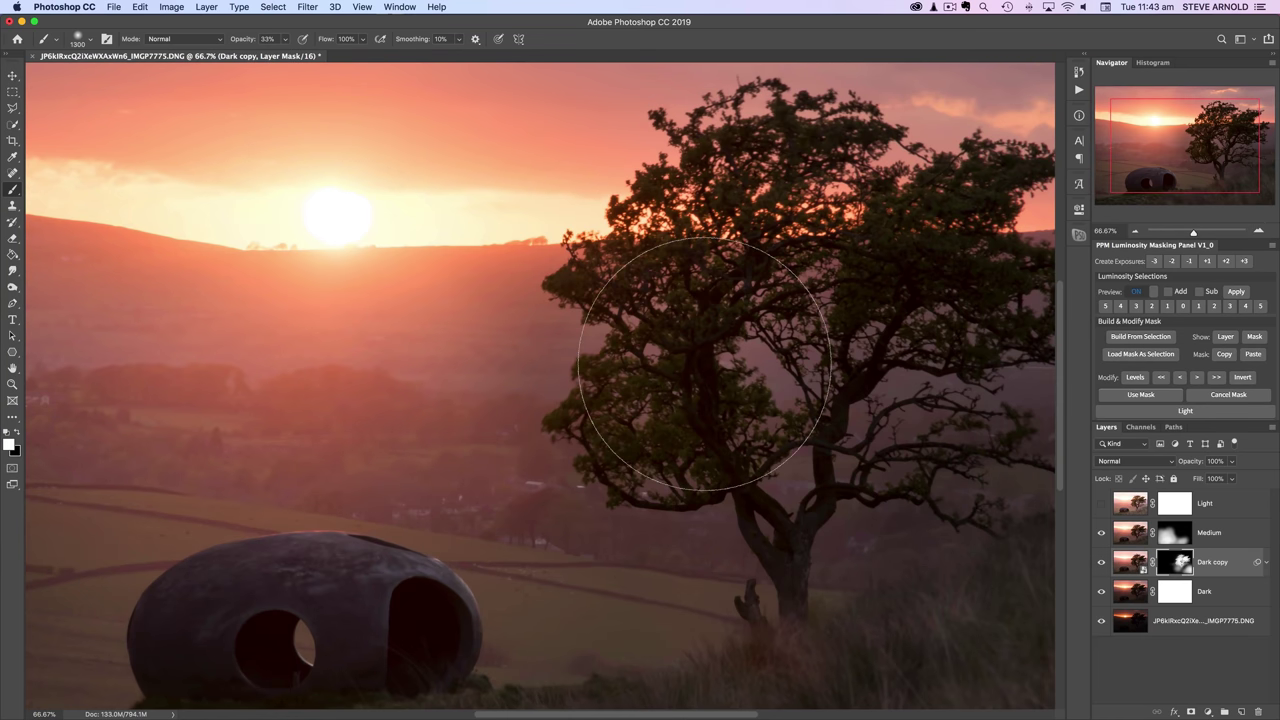
{"action": "key", "text": "bracketleft"}
{"action": "key", "text": "bracketleft"}
{"action": "key", "text": "bracketleft"}
{"action": "key", "text": "bracketleft"}
{"action": "key", "text": "bracketleft"}
{"action": "key", "text": "bracketleft"}
{"action": "key", "text": "bracketleft"}
{"action": "key", "text": "bracketleft"}
{"action": "key", "text": "bracketleft"}
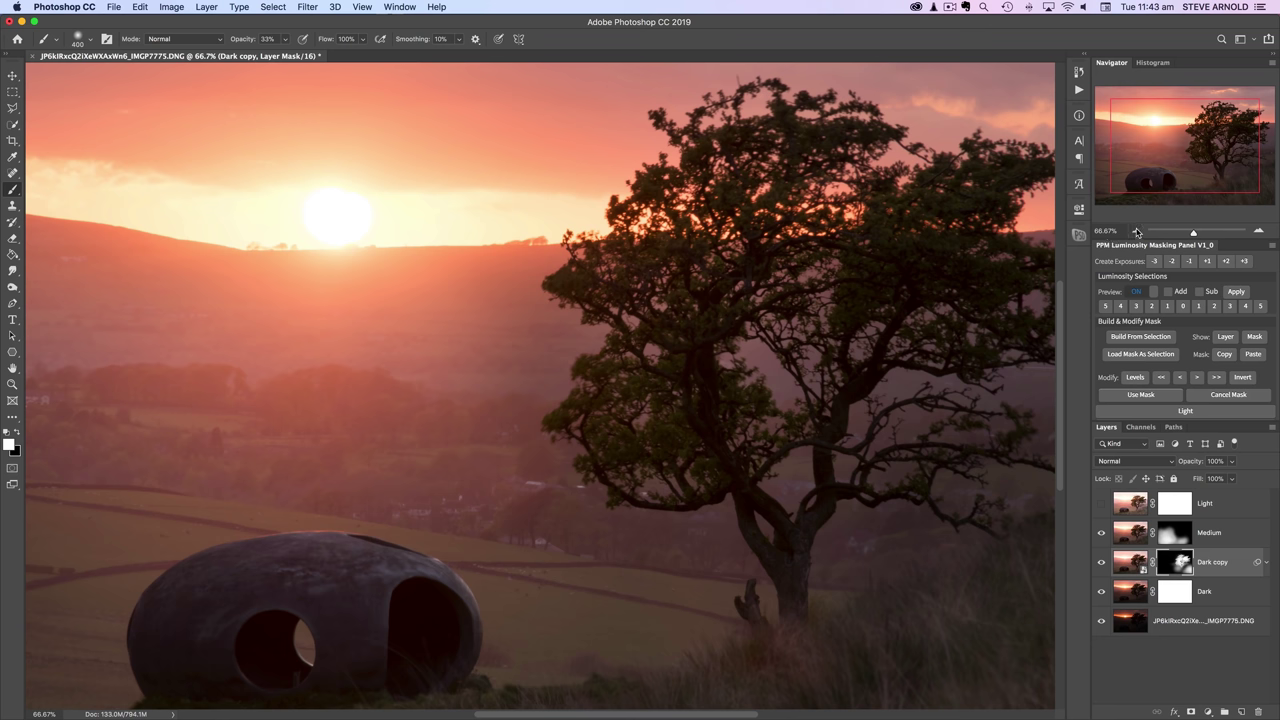
{"action": "left_click_drag", "start_coordinate": [1146, 178], "coordinate": [1144, 191]}
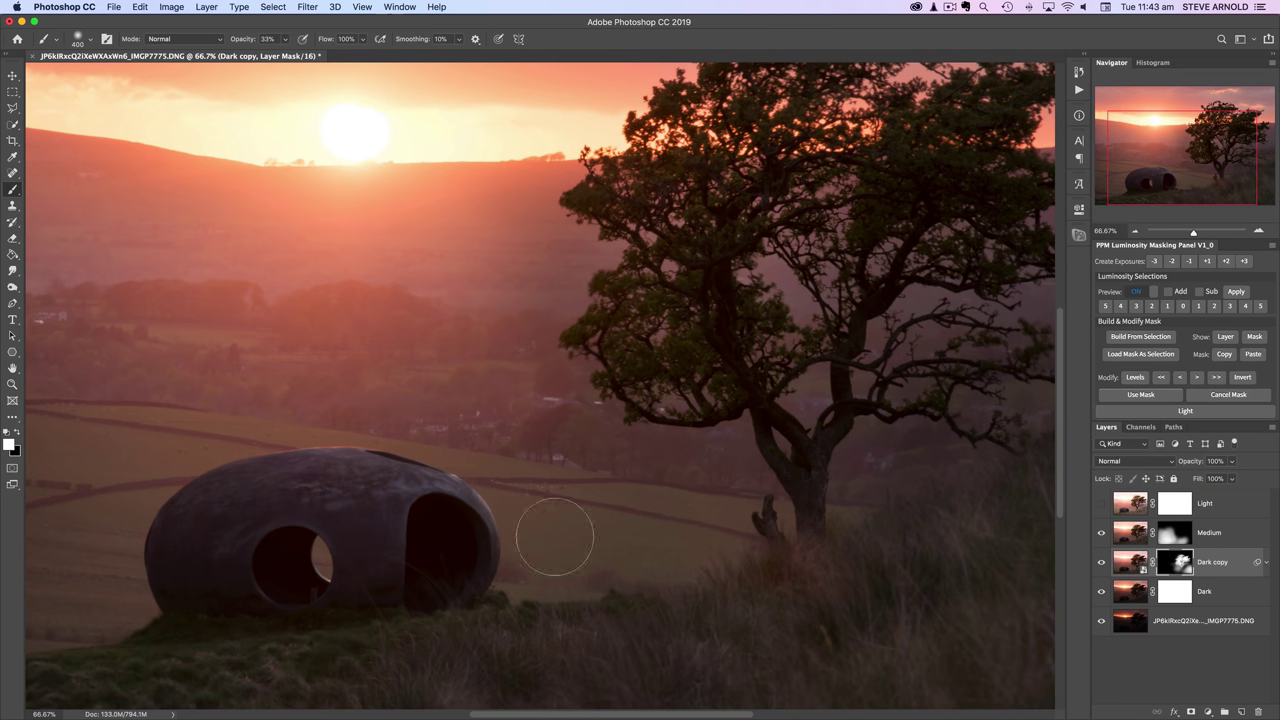
{"action": "left_click", "coordinate": [1102, 504]}
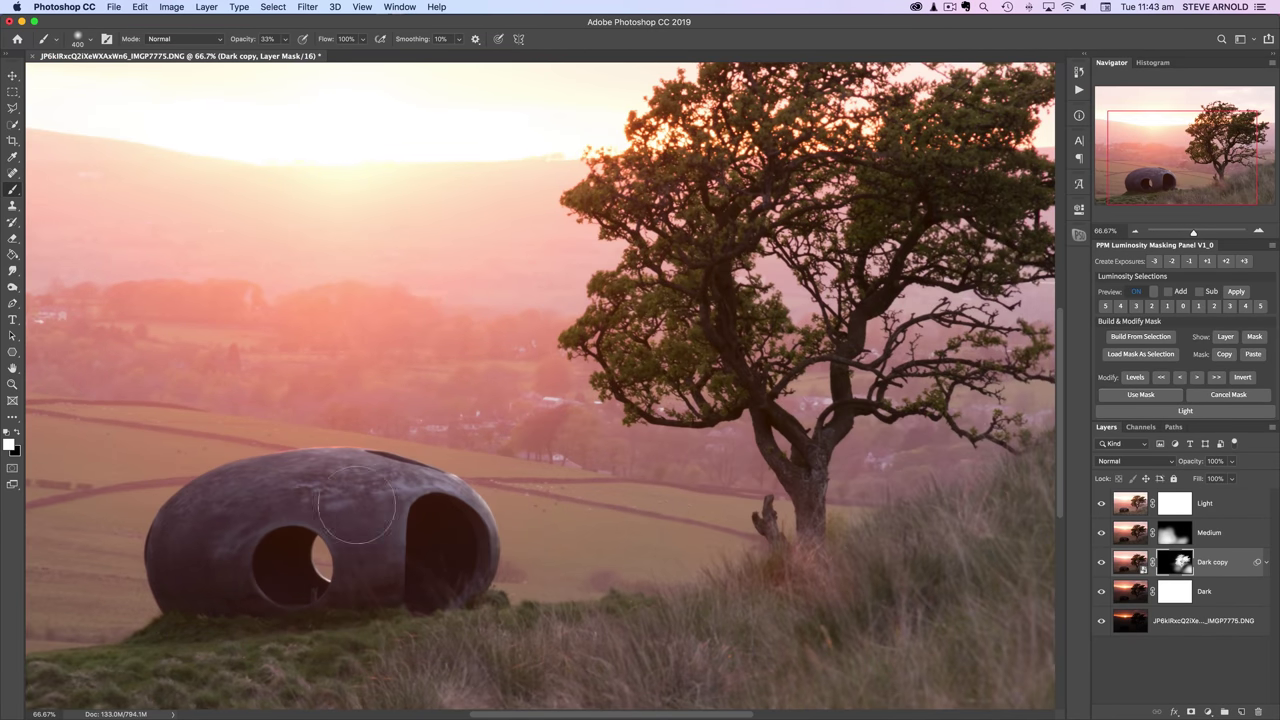
Select the Light layer, make it visible and invert its mask to black
{"action": "left_click", "coordinate": [1102, 504]}
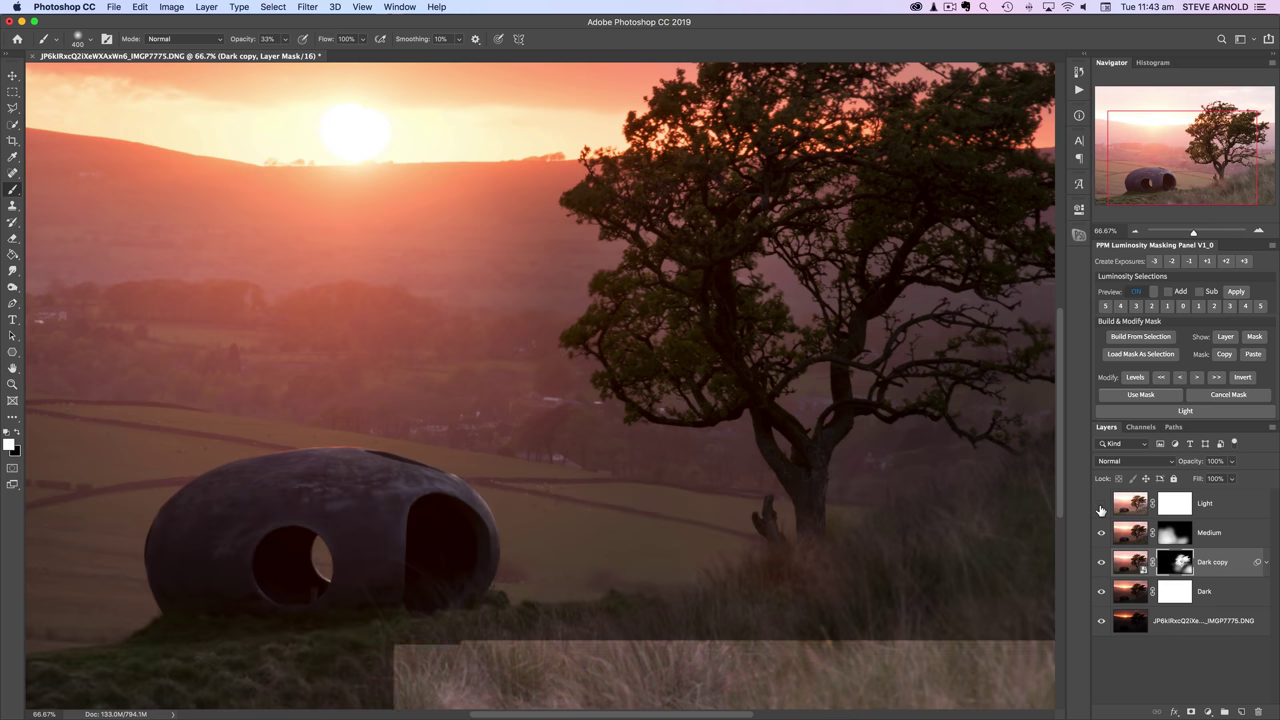
{"action": "left_click", "coordinate": [1133, 232]}
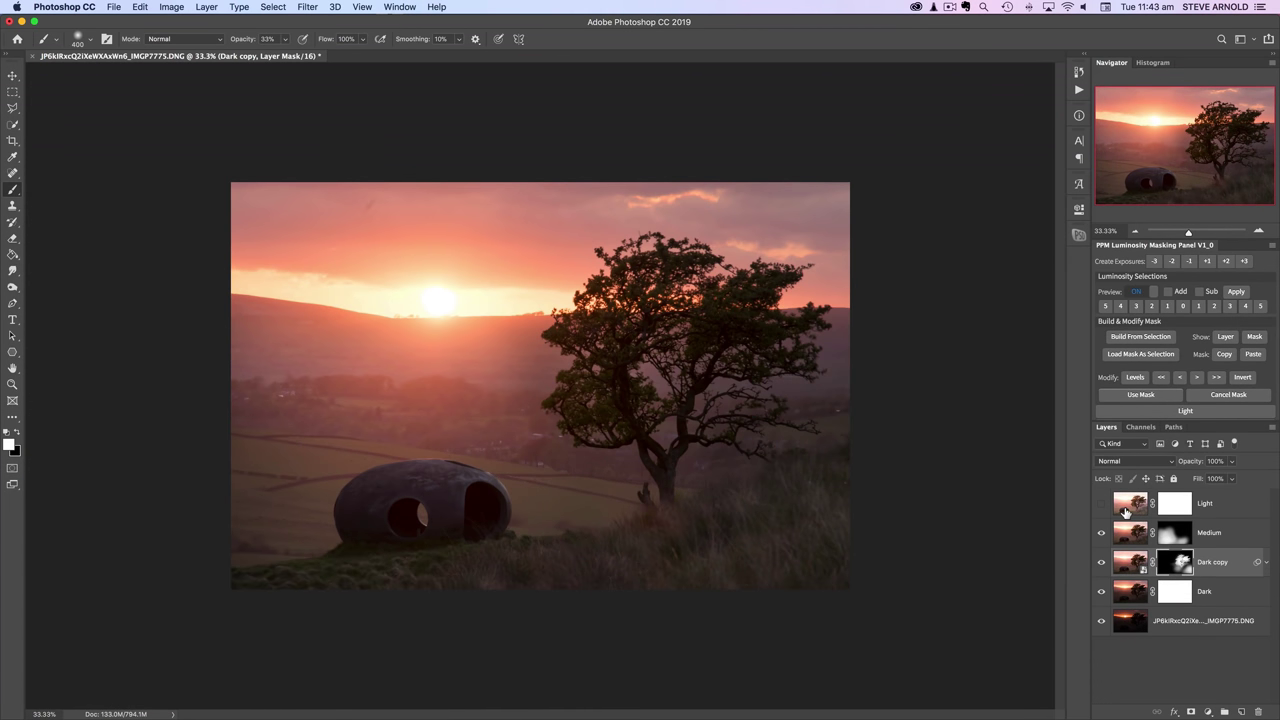
{"action": "left_click", "coordinate": [1126, 510]}
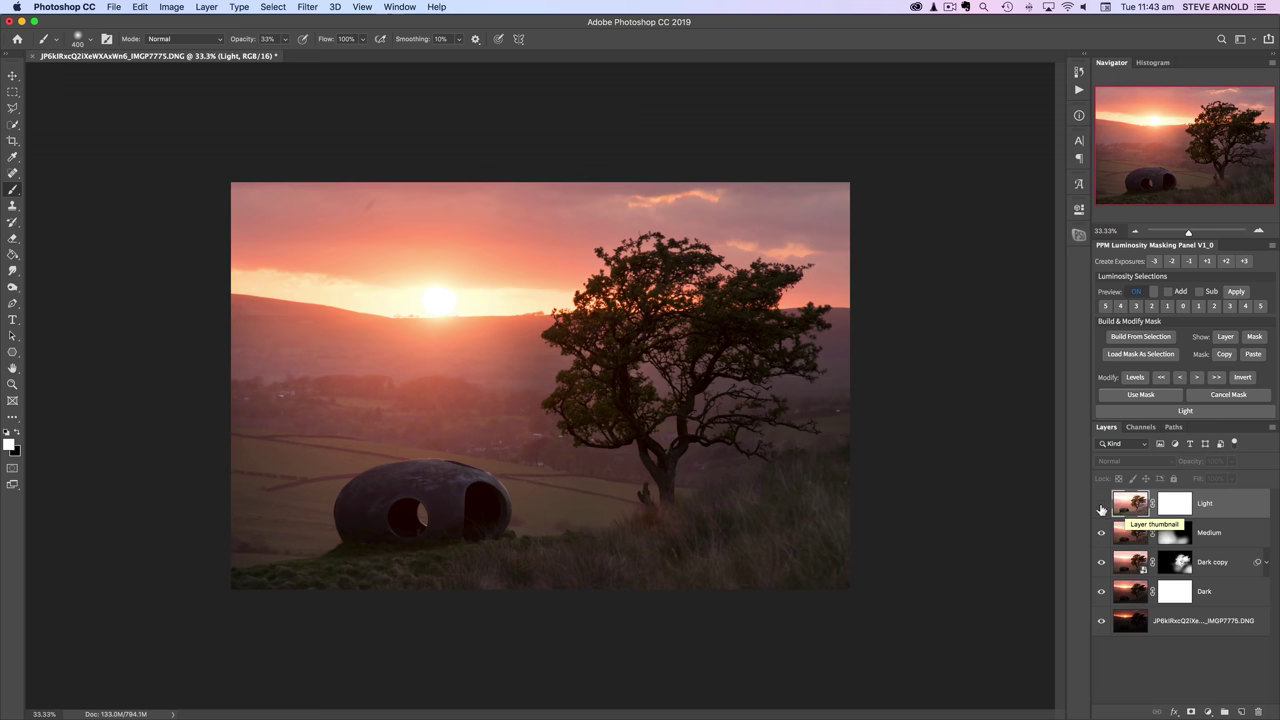
{"action": "left_click", "coordinate": [1101, 507]}
{"action": "left_click", "coordinate": [1177, 510]}
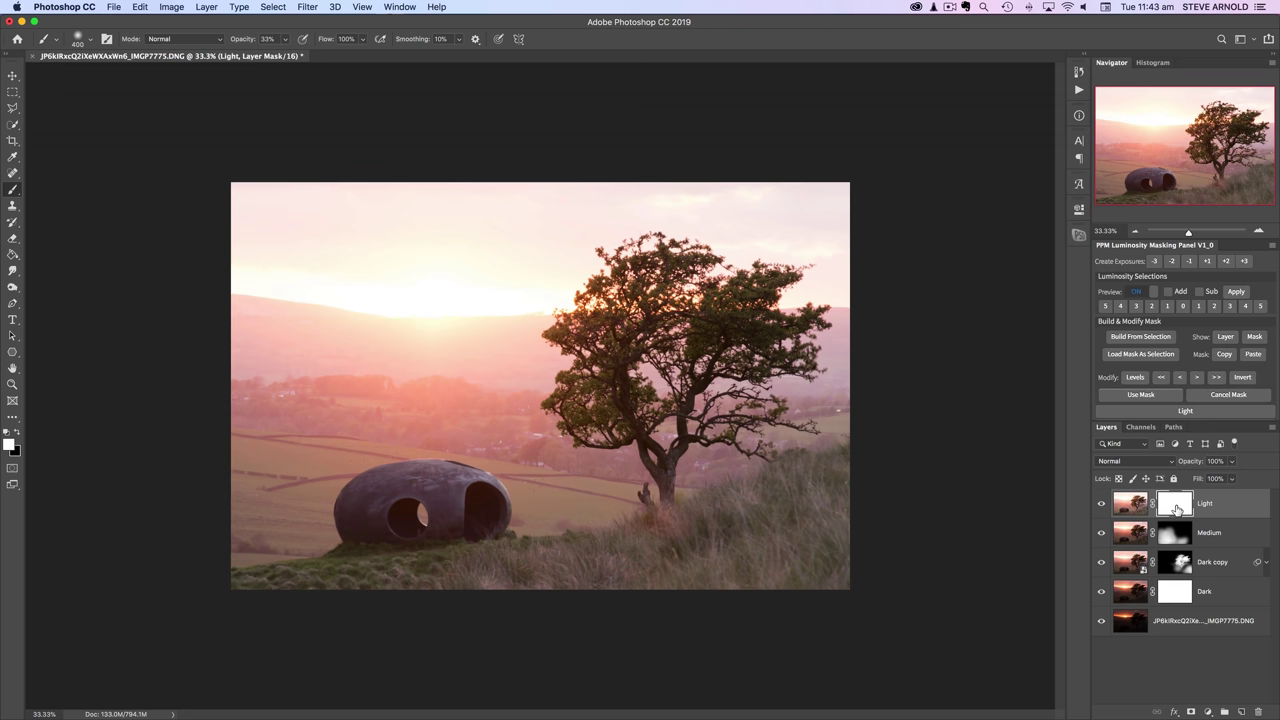
{"action": "key", "text": "super+i"}
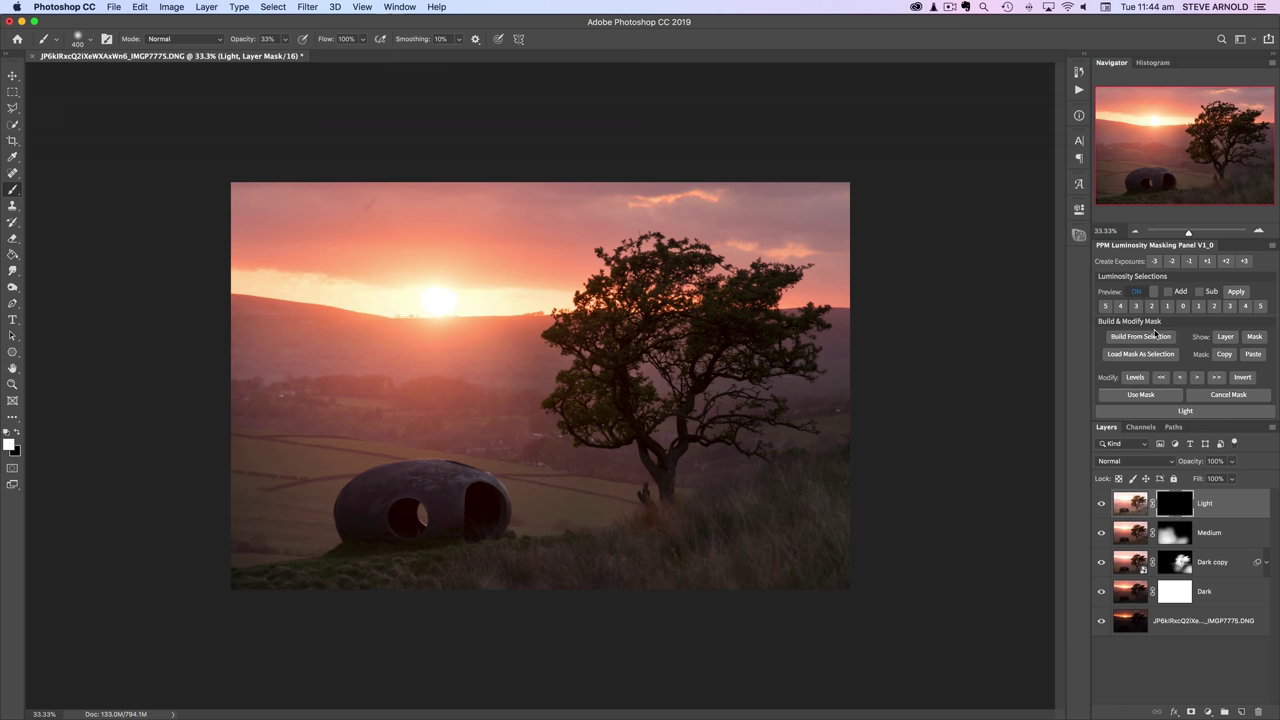
Build a dark-tones luminosity mask, adjust it with Levels inputs 41, 0.39 and 216, and load it as a selection with hidden edges
{"action": "left_click", "coordinate": [1105, 308]}
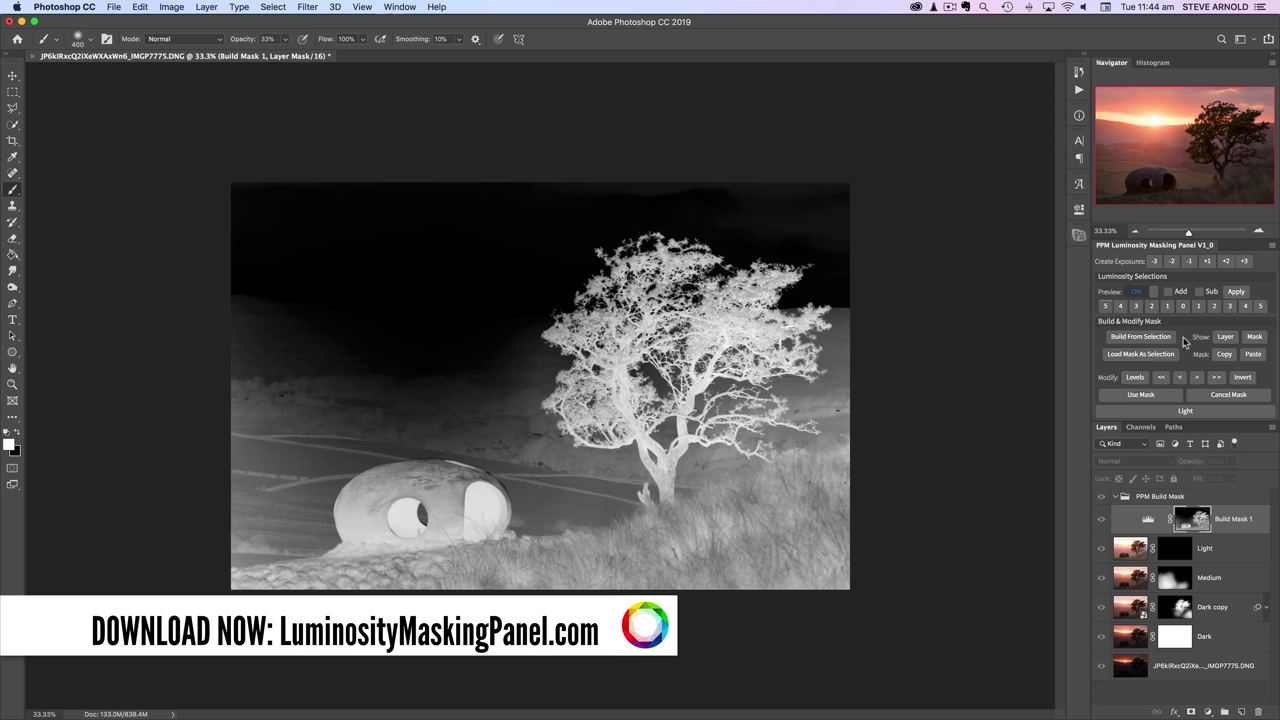
{"action": "left_click", "coordinate": [1136, 377]}
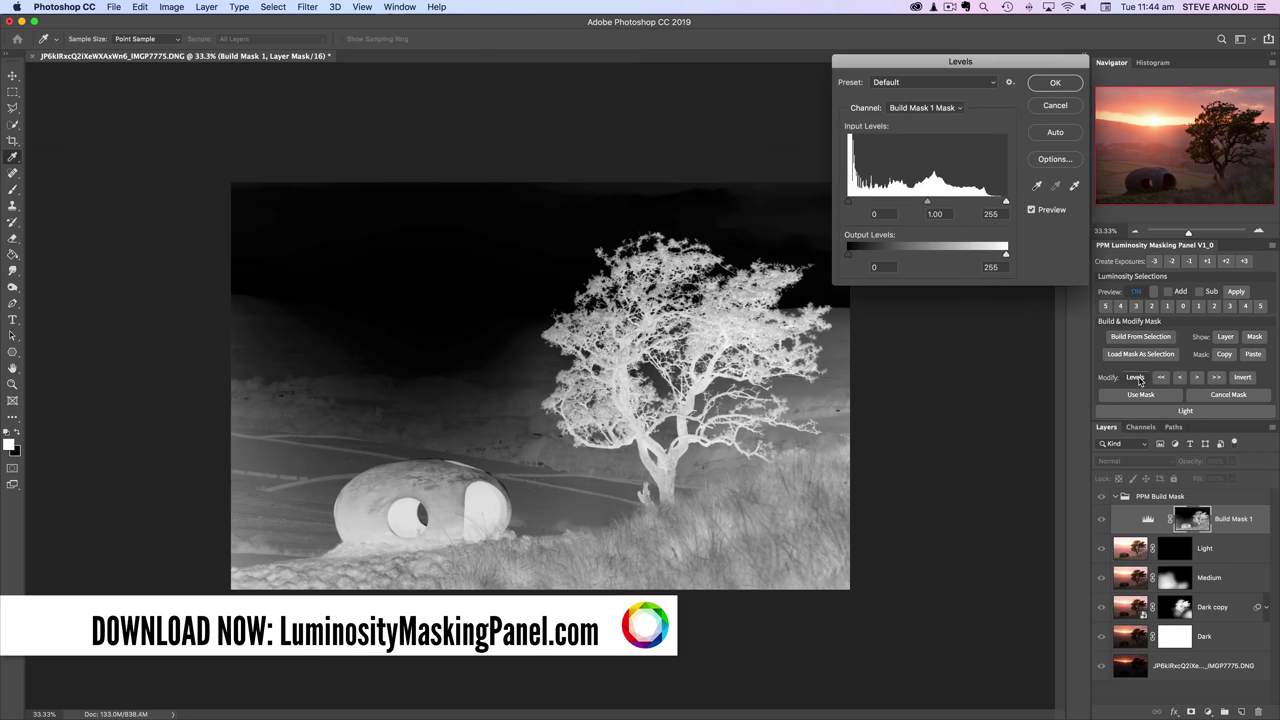
{"action": "left_click_drag", "start_coordinate": [1004, 203], "coordinate": [948, 204]}
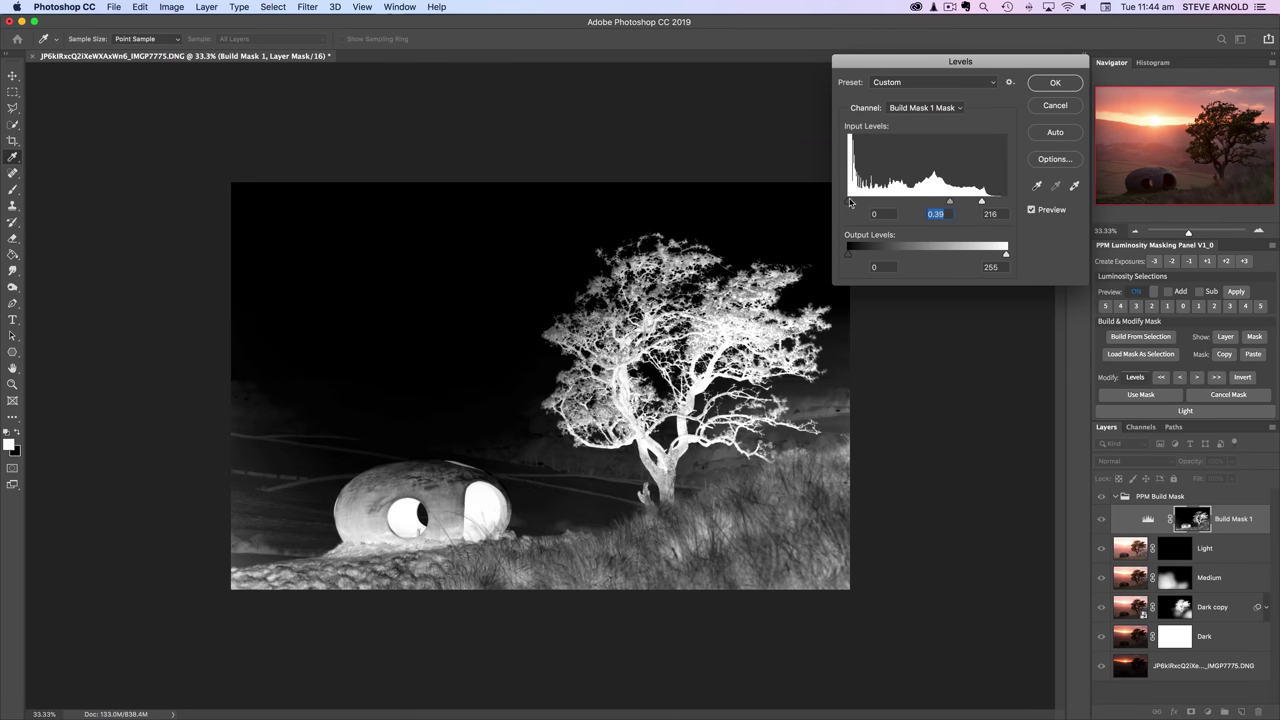
{"action": "left_click_drag", "start_coordinate": [850, 203], "coordinate": [874, 203]}
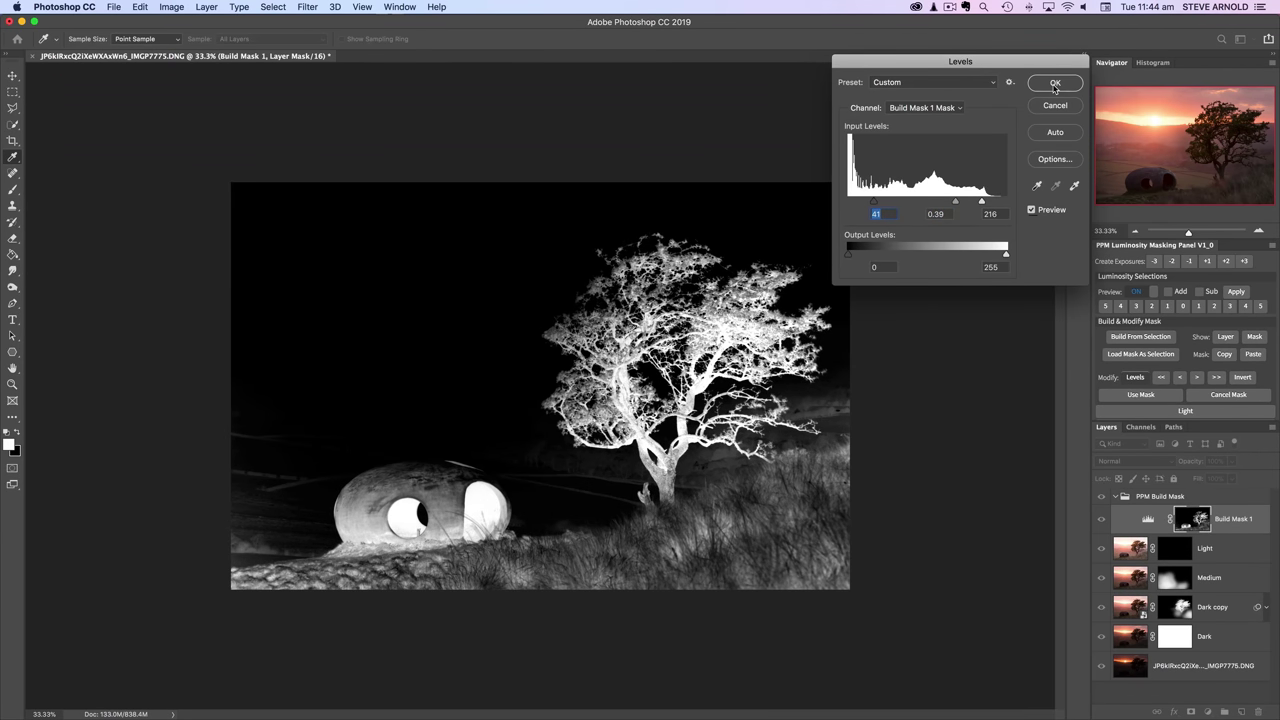
{"action": "left_click", "coordinate": [1055, 86]}
{"action": "left_click", "coordinate": [1141, 395]}
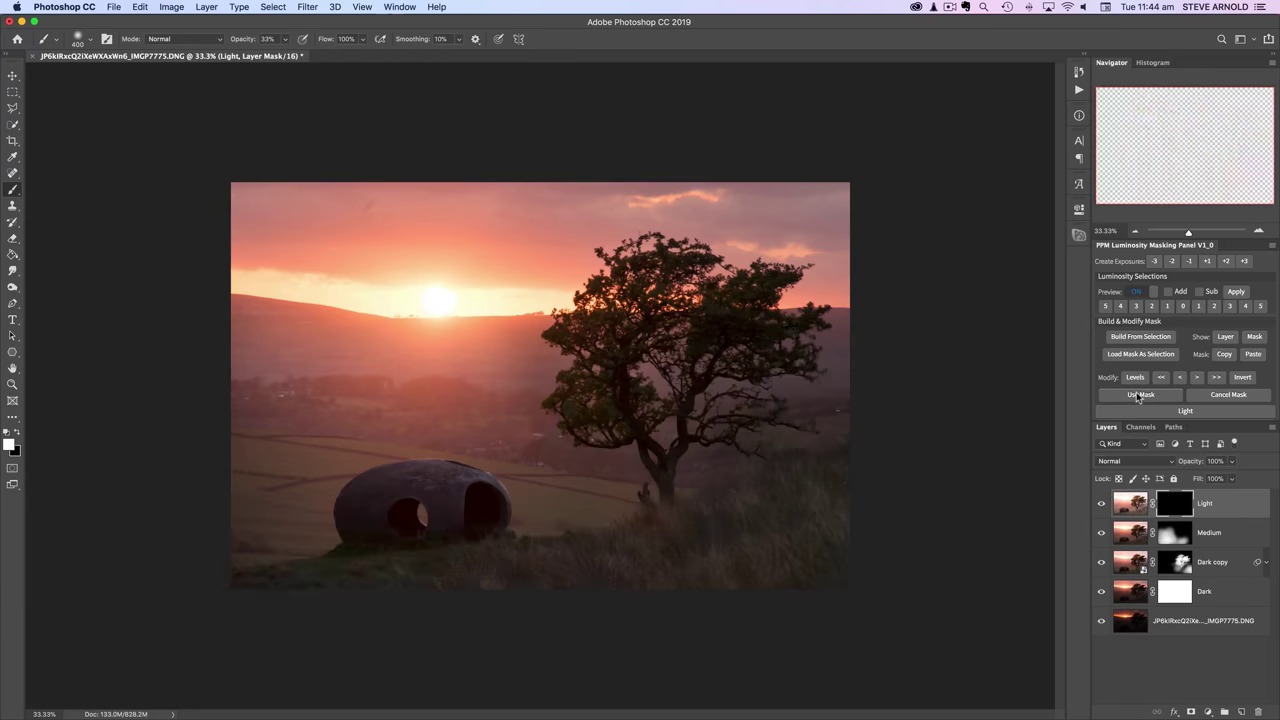
{"action": "key", "text": "super+h"}
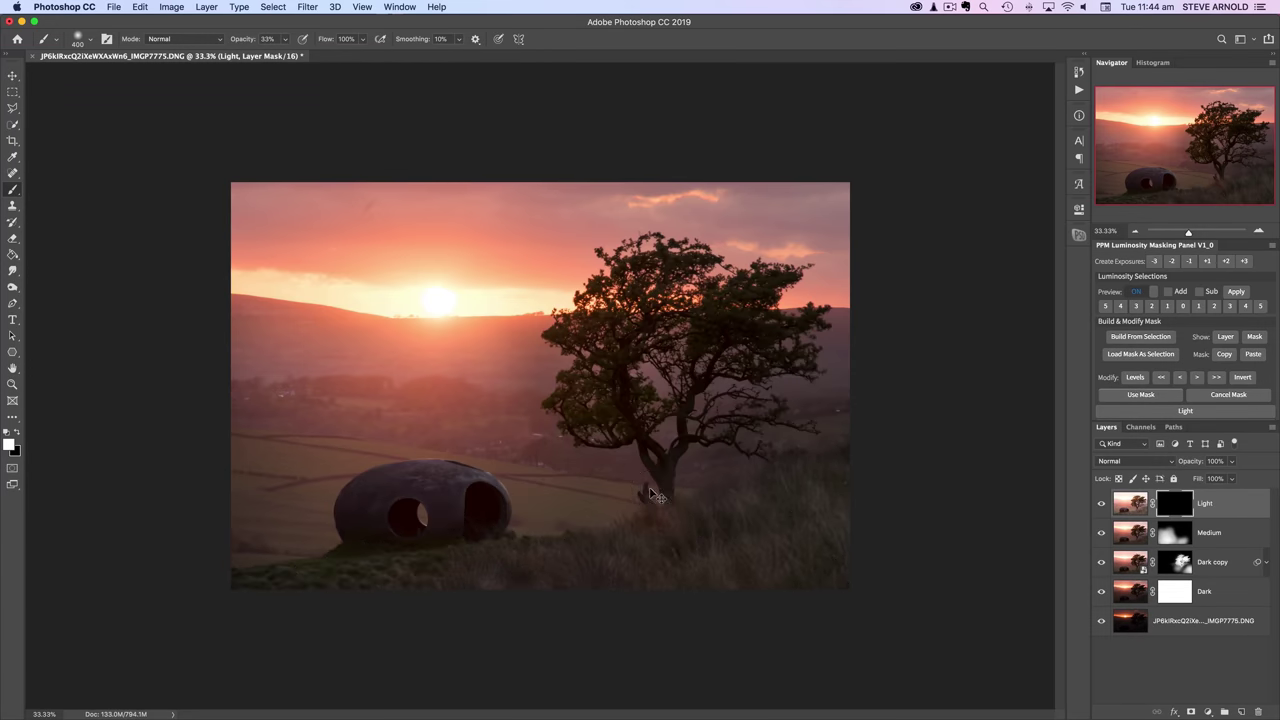
Paint white on the Light mask over the stone shelter and foreground grass, enlarging the brush to 800
{"action": "mouse_move", "coordinate": [528, 516]}
{"action": "left_mouse_down"}
{"action": "mouse_move", "coordinate": [476, 496]}
{"action": "mouse_move", "coordinate": [485, 520]}
{"action": "mouse_move", "coordinate": [482, 498]}
{"action": "mouse_move", "coordinate": [480, 516]}
{"action": "mouse_move", "coordinate": [419, 493]}
{"action": "mouse_move", "coordinate": [368, 523]}
{"action": "mouse_move", "coordinate": [459, 526]}
{"action": "mouse_move", "coordinate": [359, 516]}
{"action": "mouse_move", "coordinate": [478, 511]}
{"action": "mouse_move", "coordinate": [479, 533]}
{"action": "mouse_move", "coordinate": [475, 507]}
{"action": "mouse_move", "coordinate": [417, 505]}
{"action": "mouse_move", "coordinate": [359, 528]}
{"action": "mouse_move", "coordinate": [385, 503]}
{"action": "mouse_move", "coordinate": [462, 496]}
{"action": "mouse_move", "coordinate": [482, 526]}
{"action": "mouse_move", "coordinate": [345, 524]}
{"action": "mouse_move", "coordinate": [486, 532]}
{"action": "mouse_move", "coordinate": [429, 529]}
{"action": "left_mouse_up"}
{"action": "key", "text": "bracketright"}
{"action": "key", "text": "bracketright"}
{"action": "key", "text": "bracketright"}
{"action": "key", "text": "bracketright"}
{"action": "key", "text": "bracketright"}
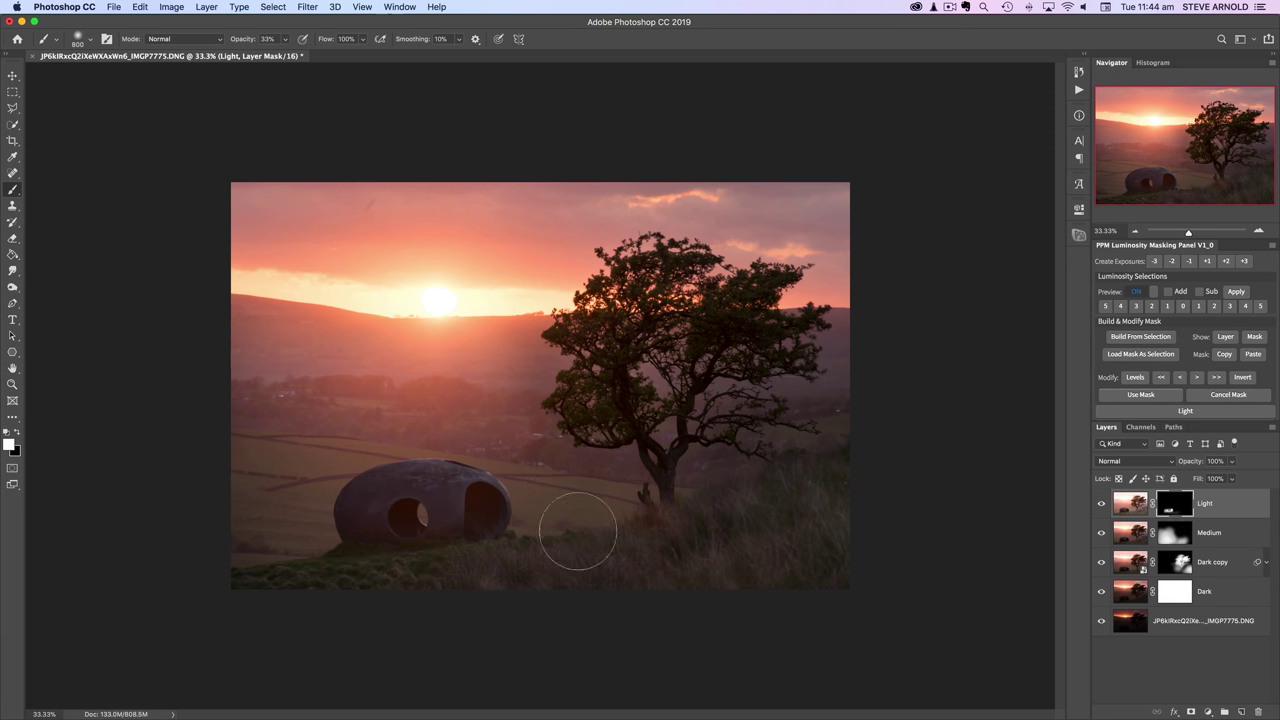
{"action": "mouse_move", "coordinate": [487, 469]}
{"action": "left_mouse_down"}
{"action": "mouse_move", "coordinate": [432, 462]}
{"action": "mouse_move", "coordinate": [536, 488]}
{"action": "mouse_move", "coordinate": [324, 551]}
{"action": "left_mouse_up"}
{"action": "left_click_drag", "start_coordinate": [627, 568], "coordinate": [817, 494]}
Compare the blend with and without the Light layer, clearing the selection and switching the painting colour to black
{"action": "left_click", "coordinate": [1102, 505]}
{"action": "left_click", "coordinate": [1102, 505]}
{"action": "left_click", "coordinate": [1102, 505]}
{"action": "left_click", "coordinate": [1102, 505]}
{"action": "left_click", "coordinate": [1102, 505]}
{"action": "left_click", "coordinate": [1102, 505]}
{"action": "key", "text": "super+d"}
{"action": "key", "text": "x"}
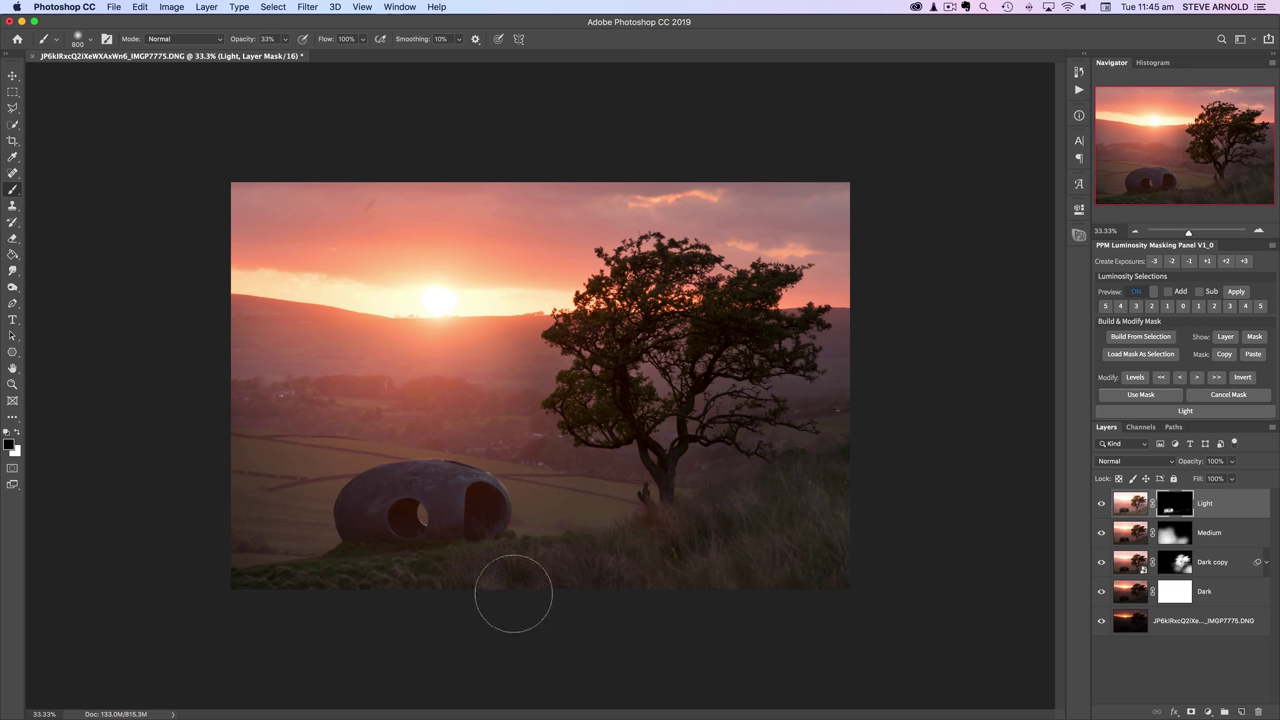
{"action": "left_click", "coordinate": [1102, 504]}
{"action": "left_click", "coordinate": [1102, 504]}
Hide and show the layers above the base DNG layer to compare the original, the Dark exposure and the full blend
{"action": "left_click", "coordinate": [1132, 628]}
{"action": "left_click_drag", "start_coordinate": [1102, 504], "coordinate": [1102, 591]}
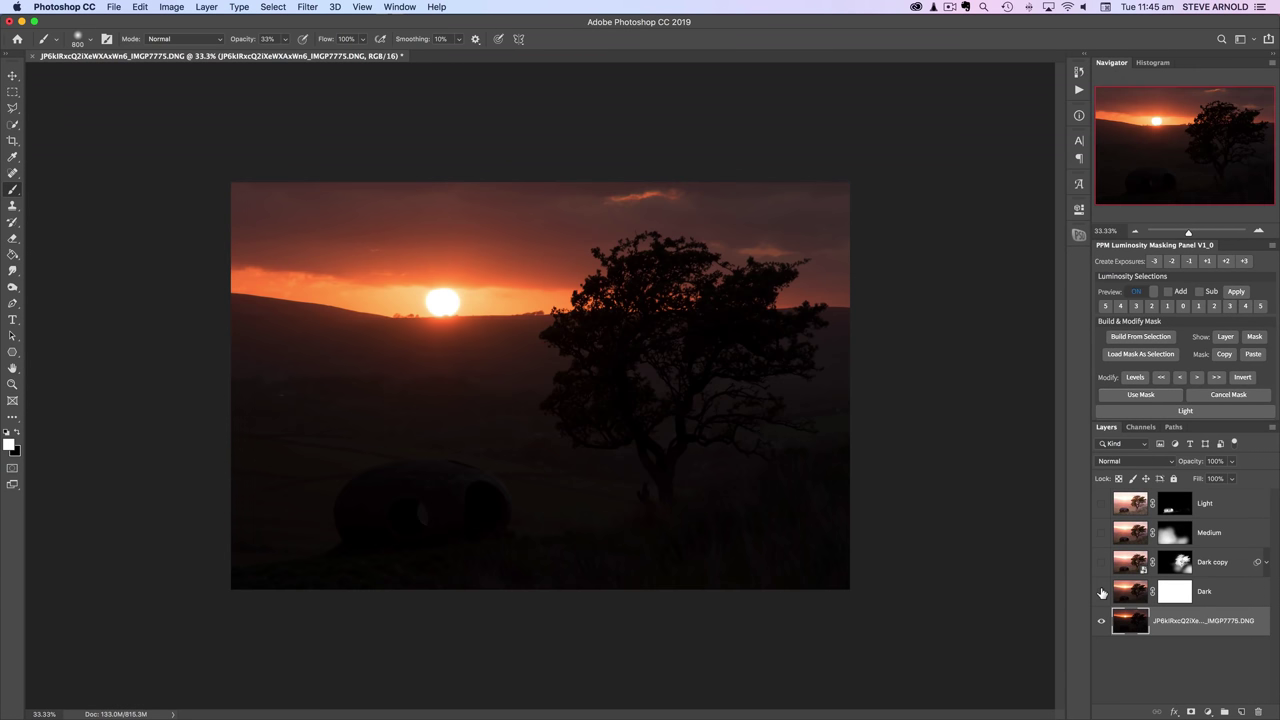
{"action": "left_click", "coordinate": [1101, 592]}
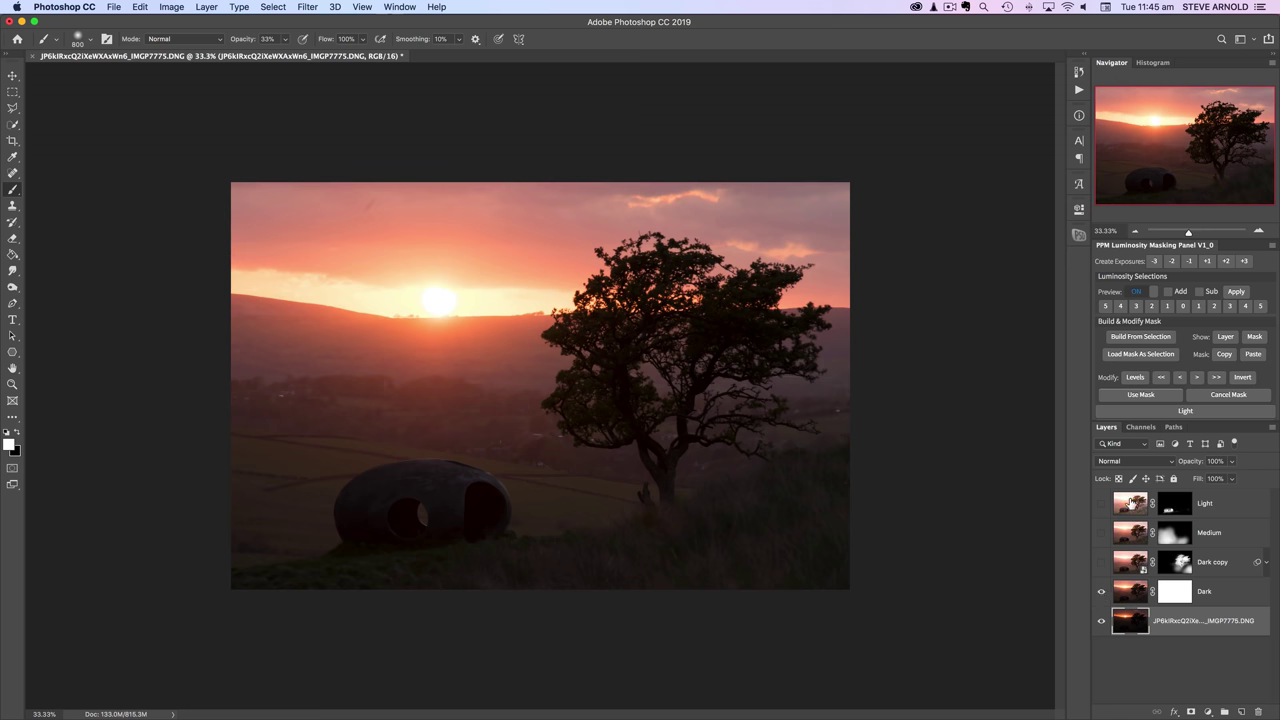
{"action": "left_click_drag", "start_coordinate": [1102, 504], "coordinate": [1101, 565]}
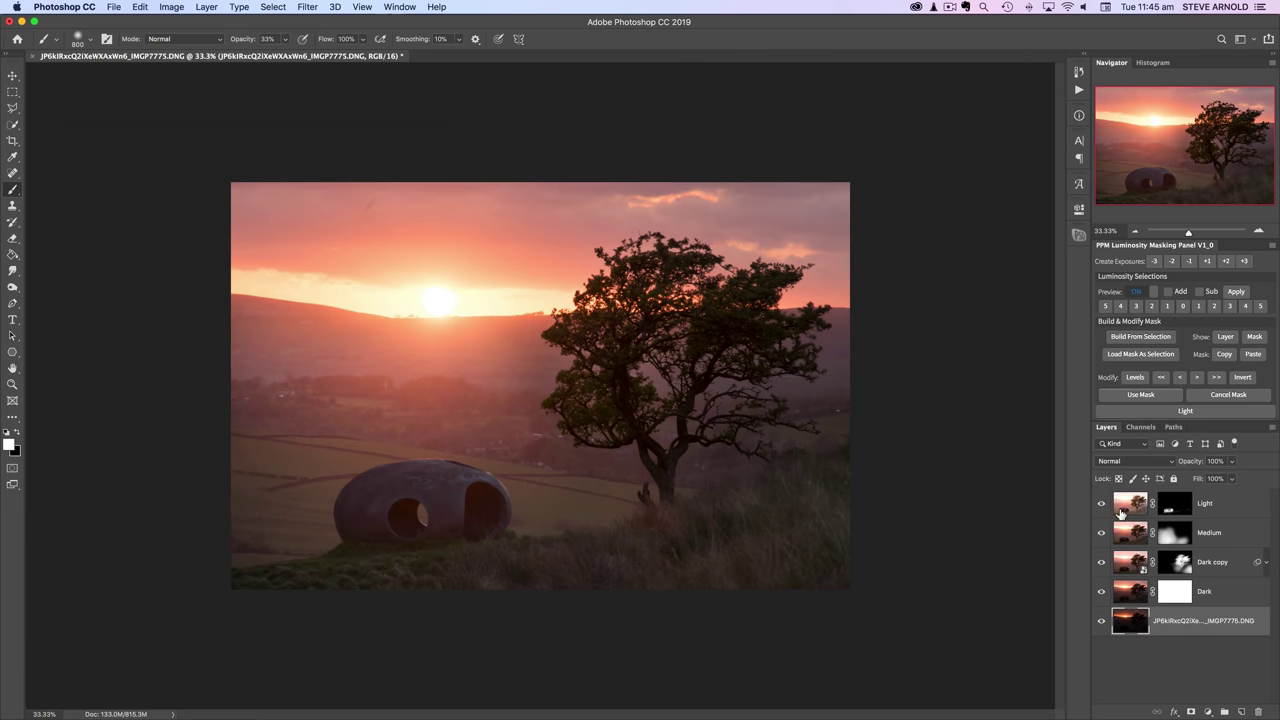
{"action": "left_click_drag", "start_coordinate": [1101, 502], "coordinate": [1104, 596]}
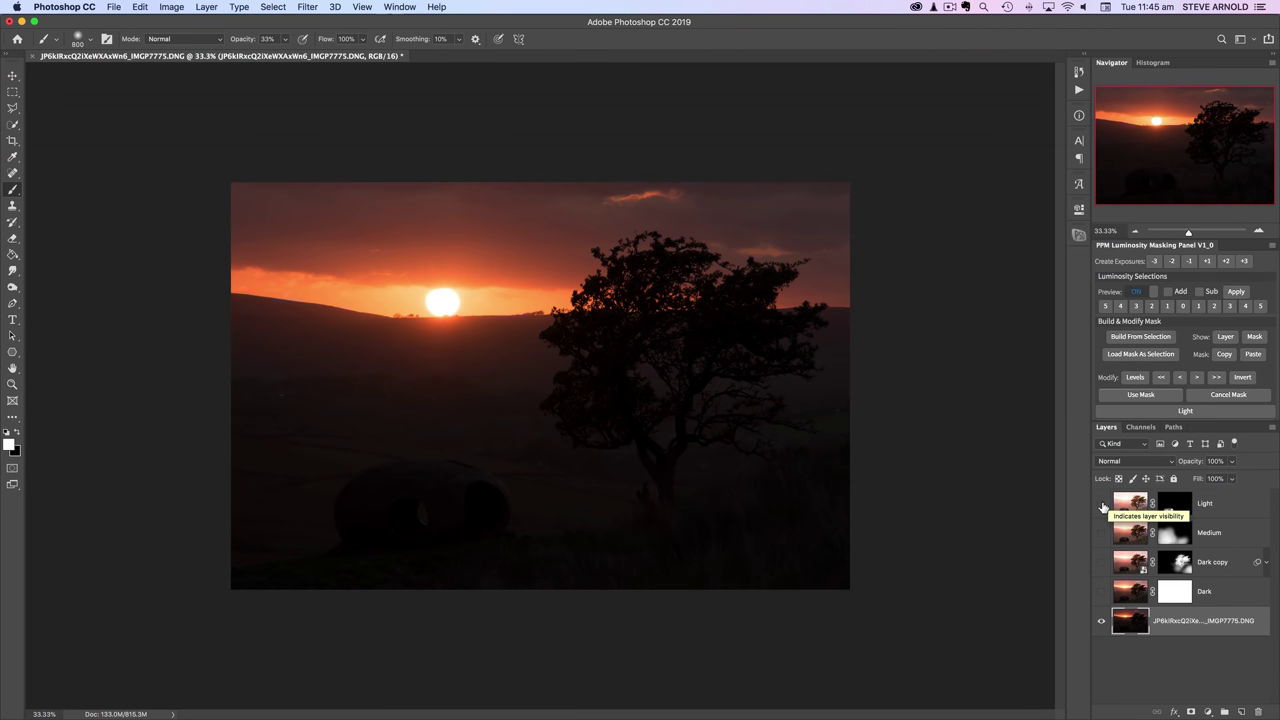
{"action": "left_click_drag", "start_coordinate": [1103, 506], "coordinate": [1104, 592]}
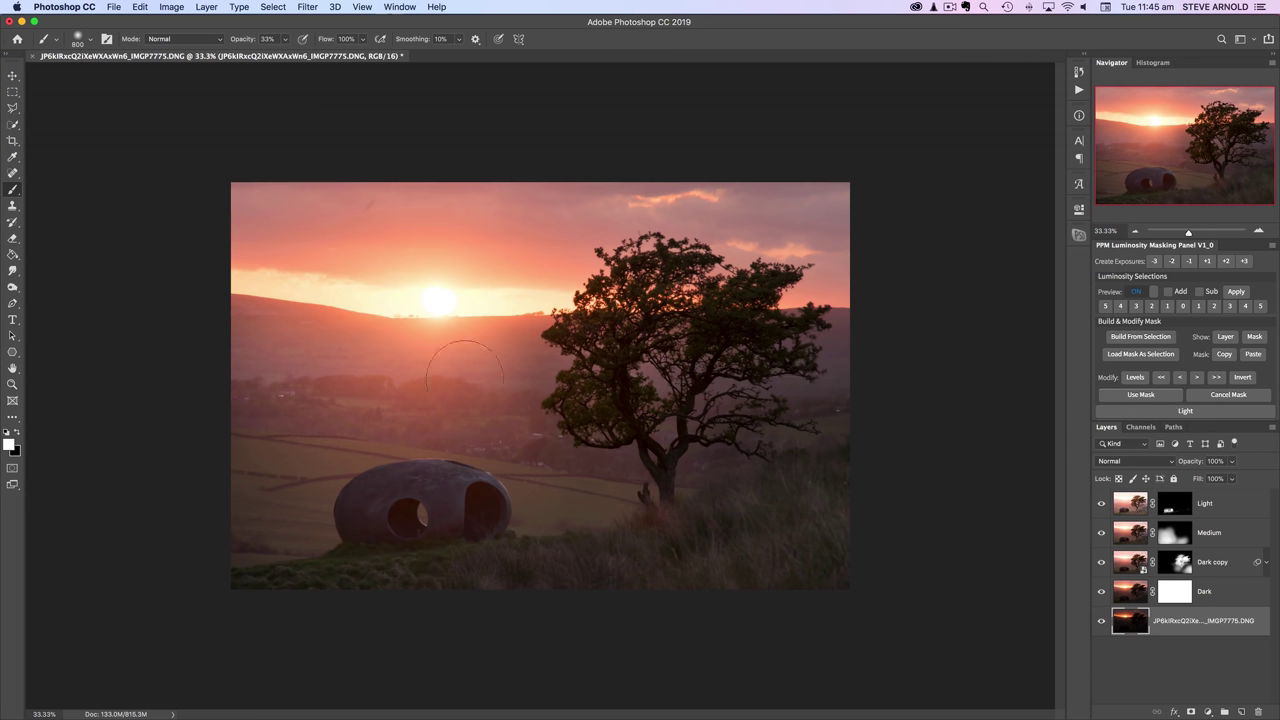
Copy the merged result of the whole canvas and paste it as a new layer above Light
{"action": "left_click", "coordinate": [1123, 506]}
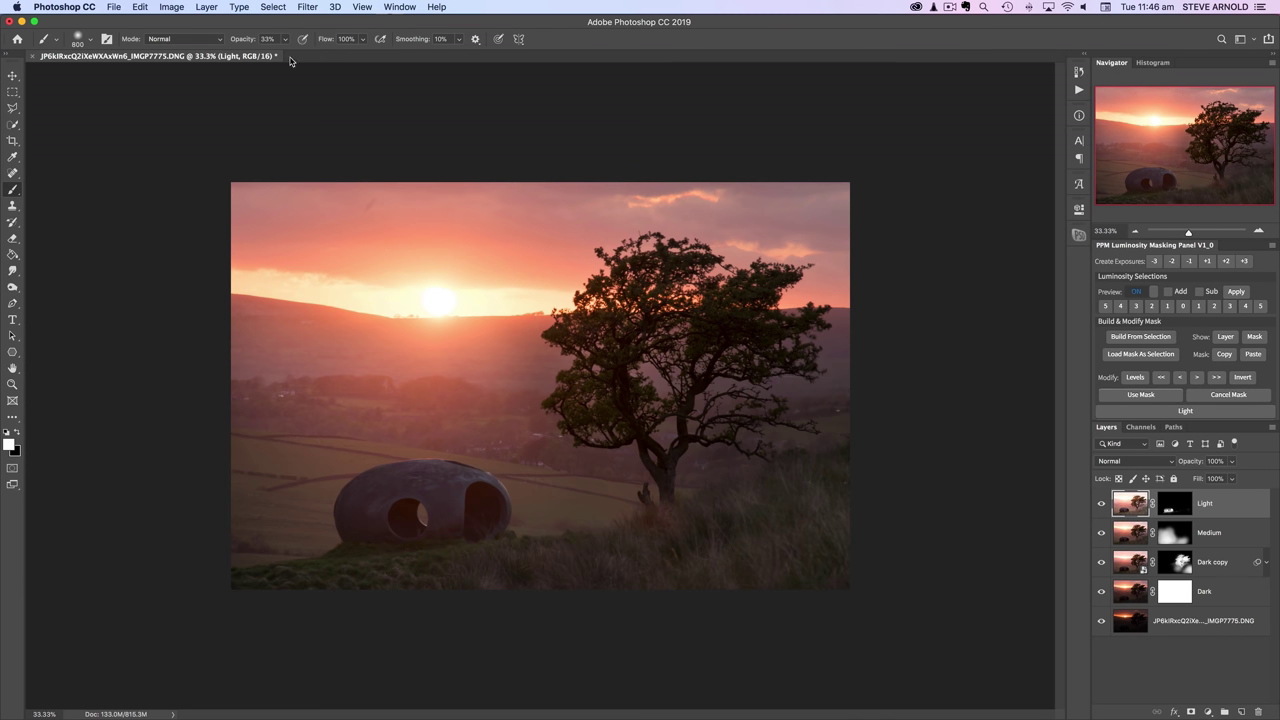
{"action": "left_click", "coordinate": [273, 7]}
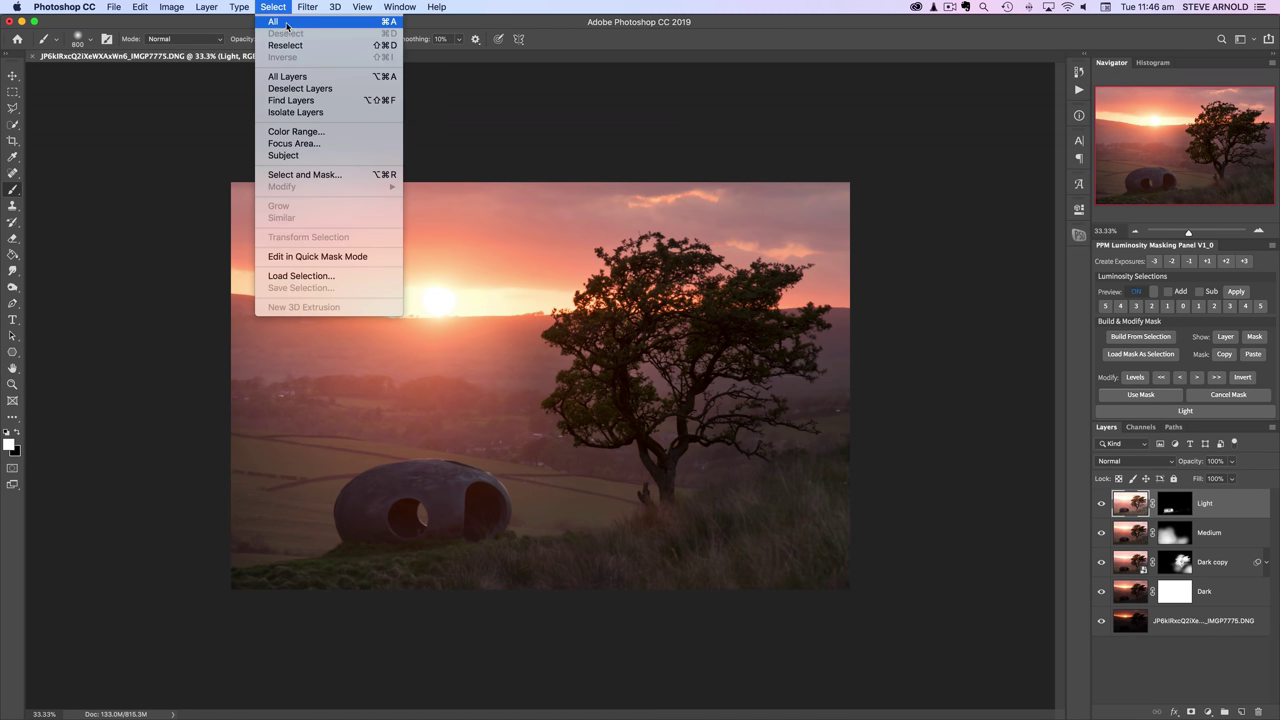
{"action": "left_click", "coordinate": [275, 22]}
{"action": "left_click", "coordinate": [140, 7]}
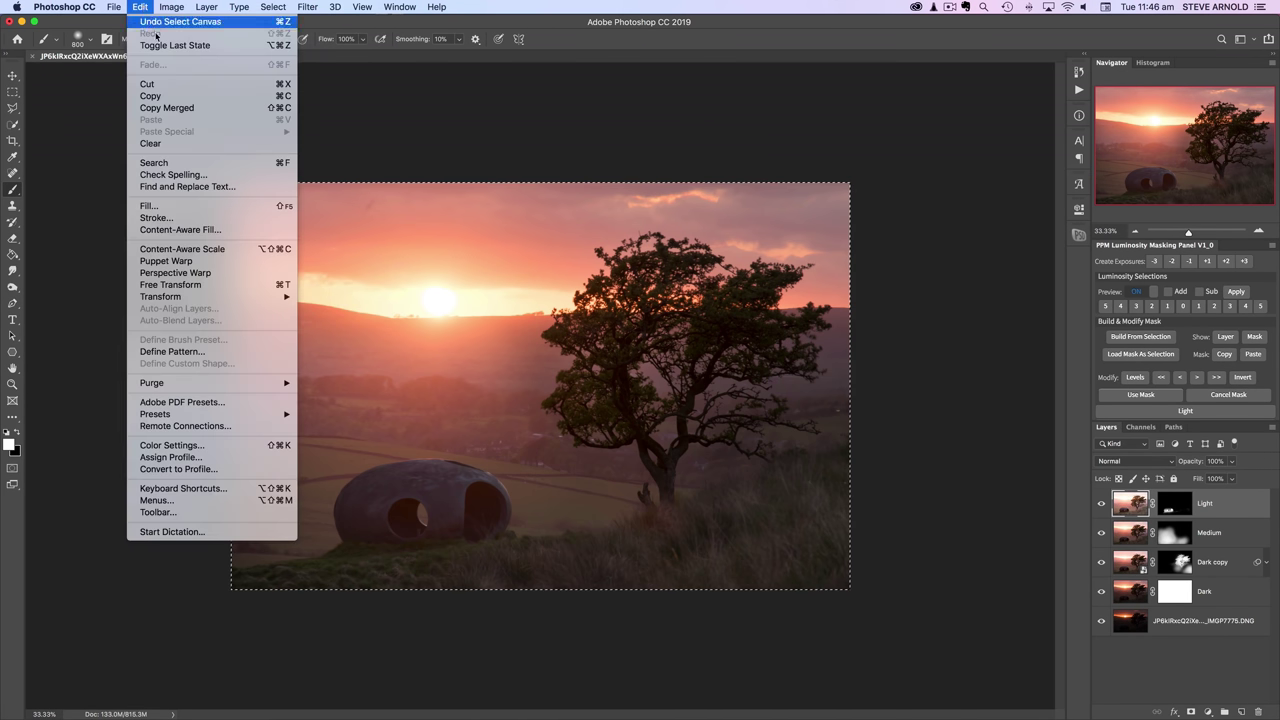
{"action": "left_click", "coordinate": [176, 107]}
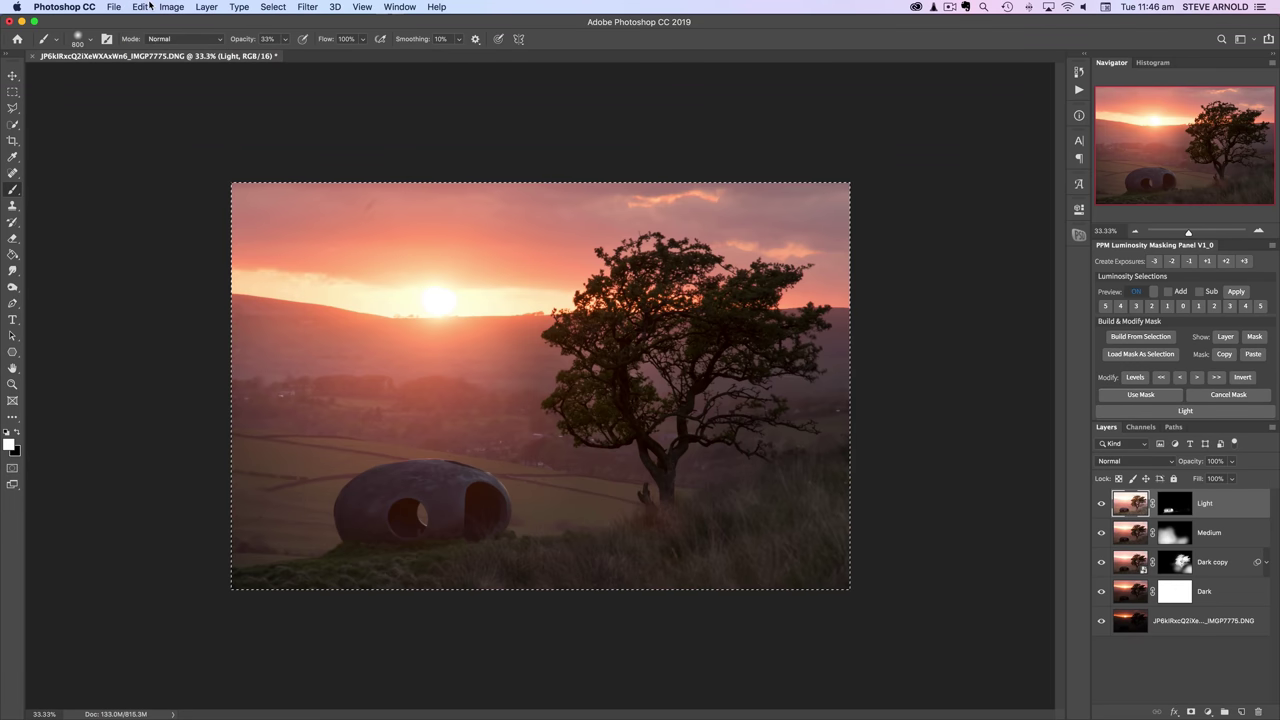
{"action": "left_click", "coordinate": [141, 7]}
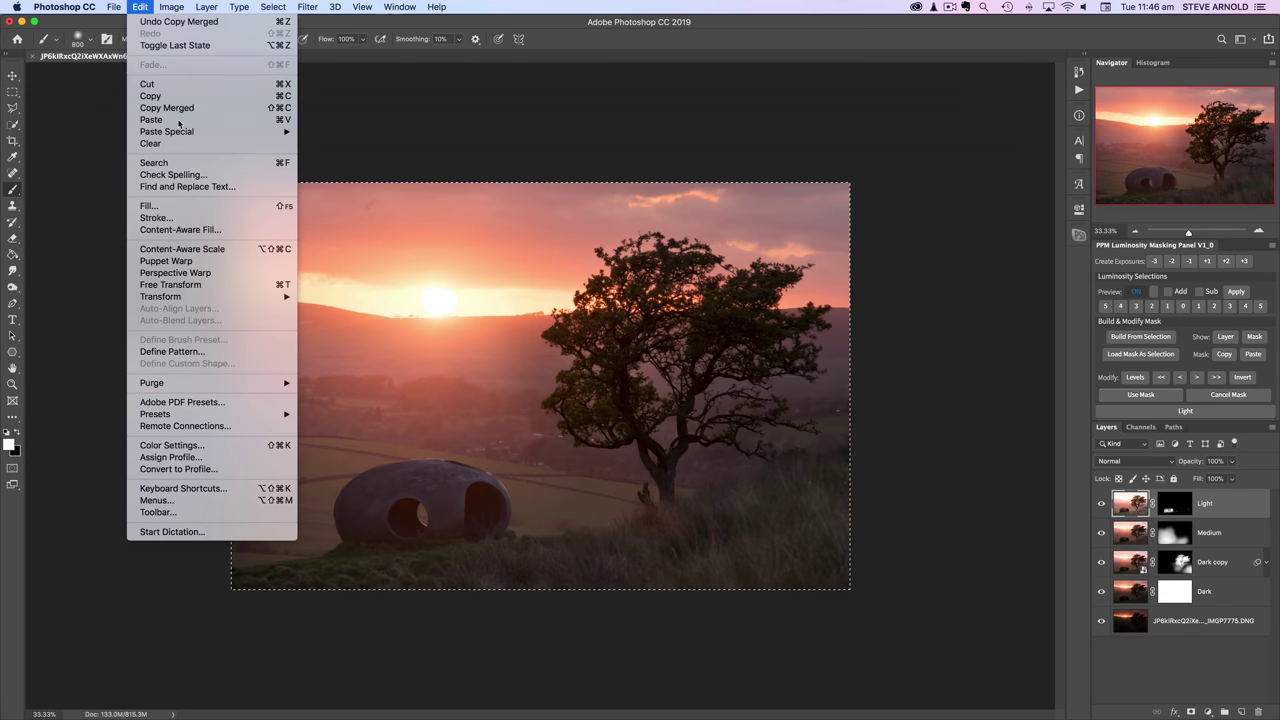
{"action": "left_click", "coordinate": [178, 120]}
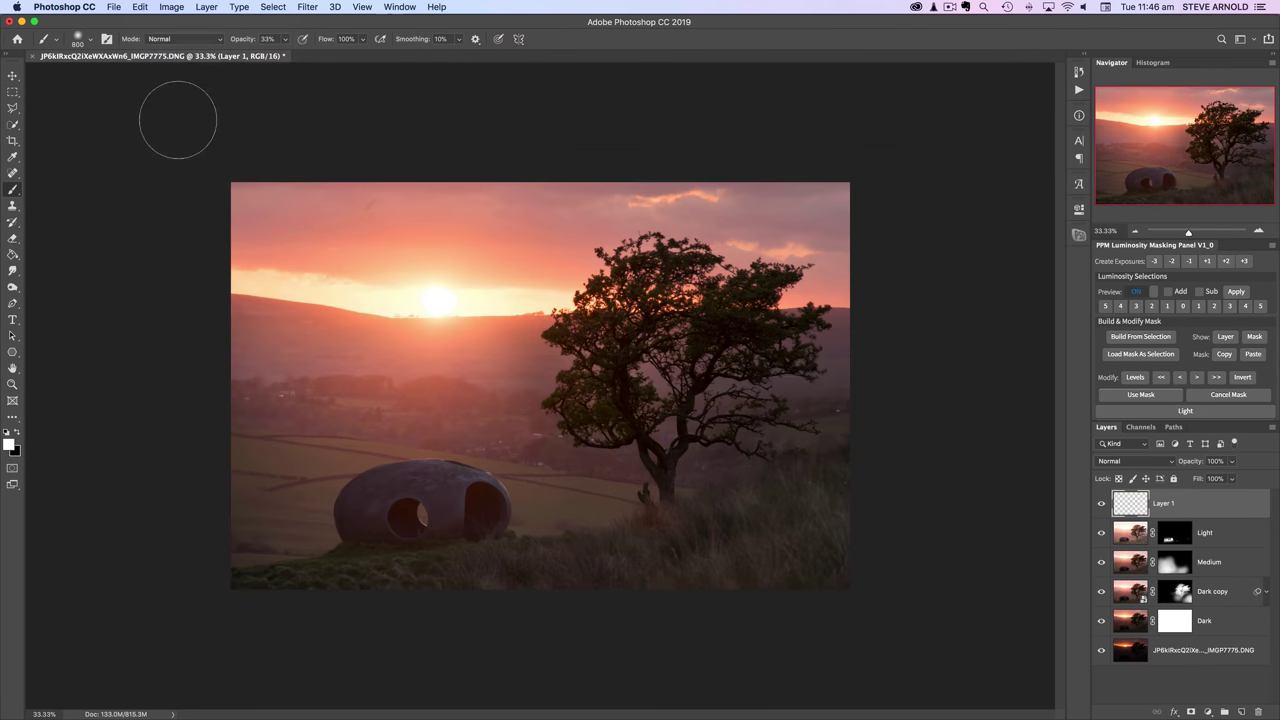
Rename the pasted merged layer as Background
{"action": "double_click", "coordinate": [1163, 504]}
{"action": "type", "text": "Ba"}
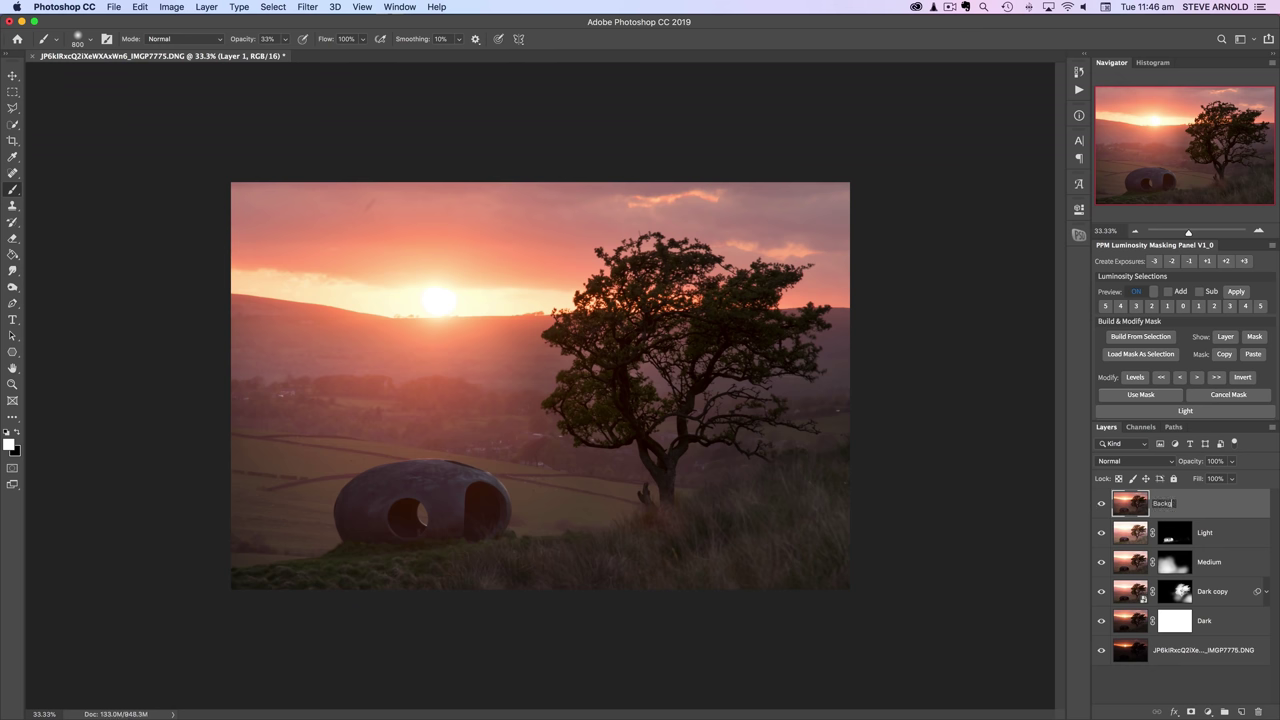
{"action": "type", "text": "ckground"}
{"action": "key", "text": "Return"}
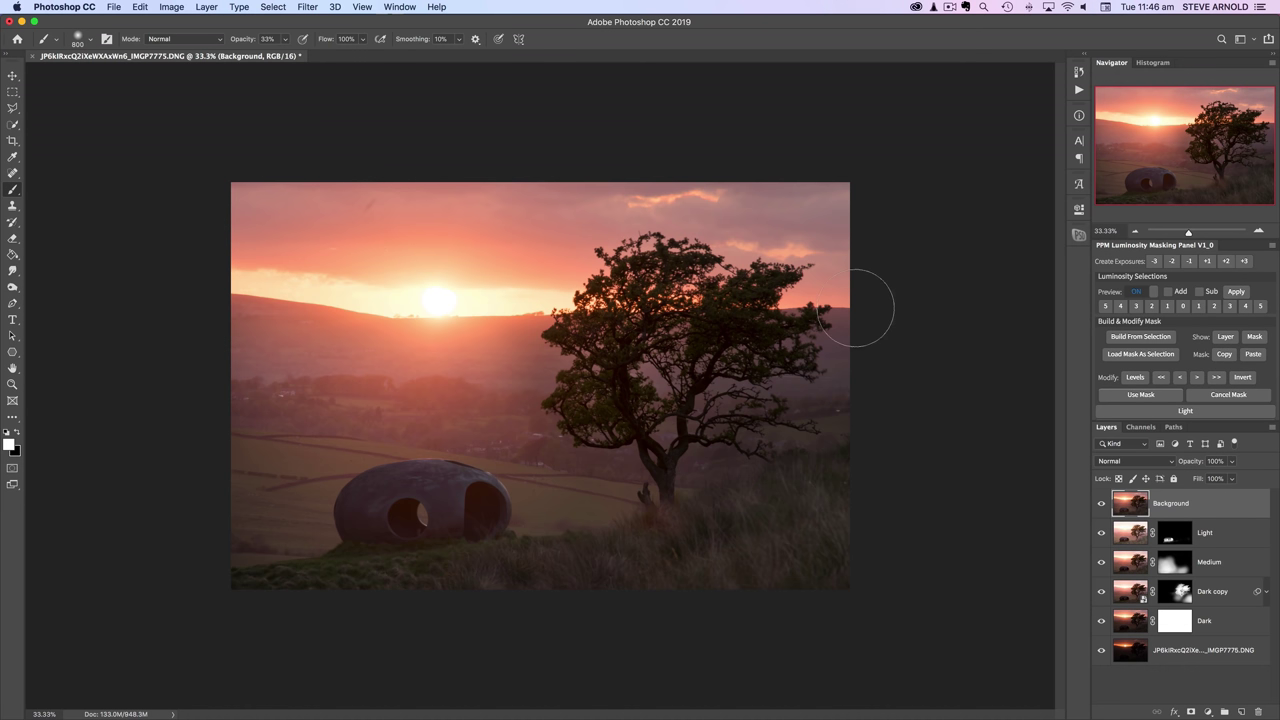
Convert the Background layer for smart filters and apply the Camera Raw Filter with Exposure at -1.15
{"action": "left_click", "coordinate": [307, 7]}
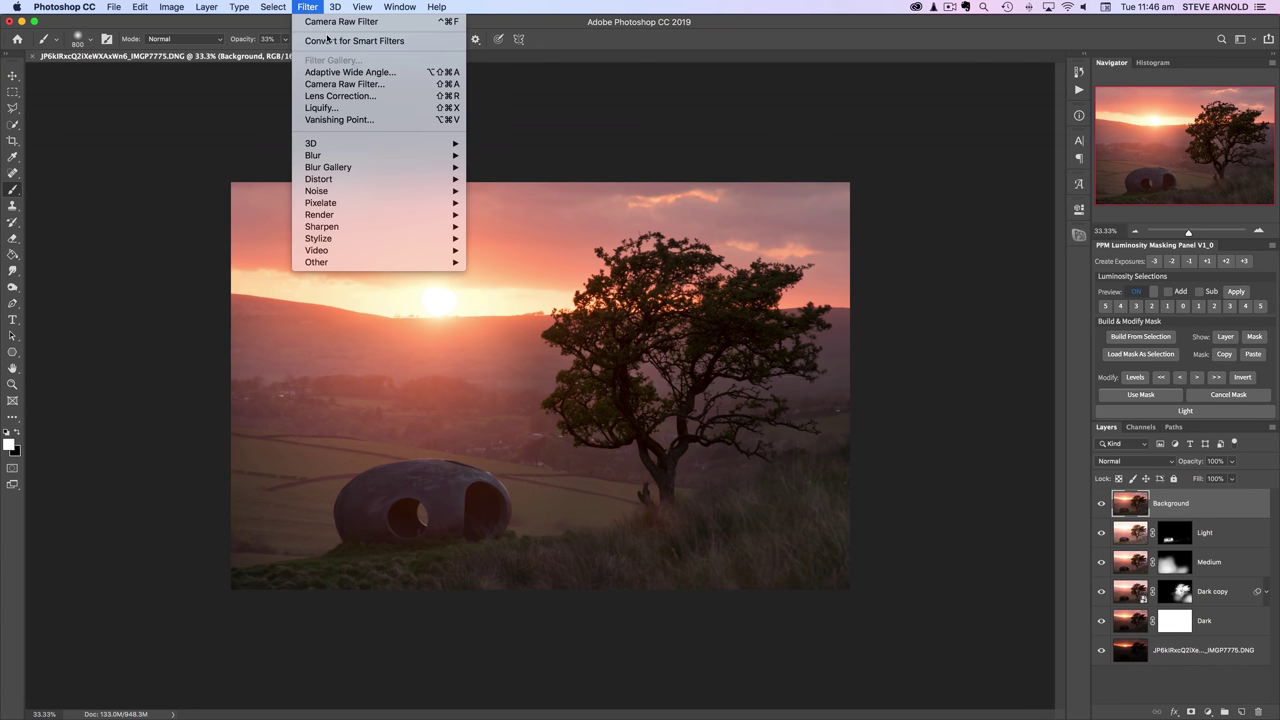
{"action": "left_click", "coordinate": [362, 40]}
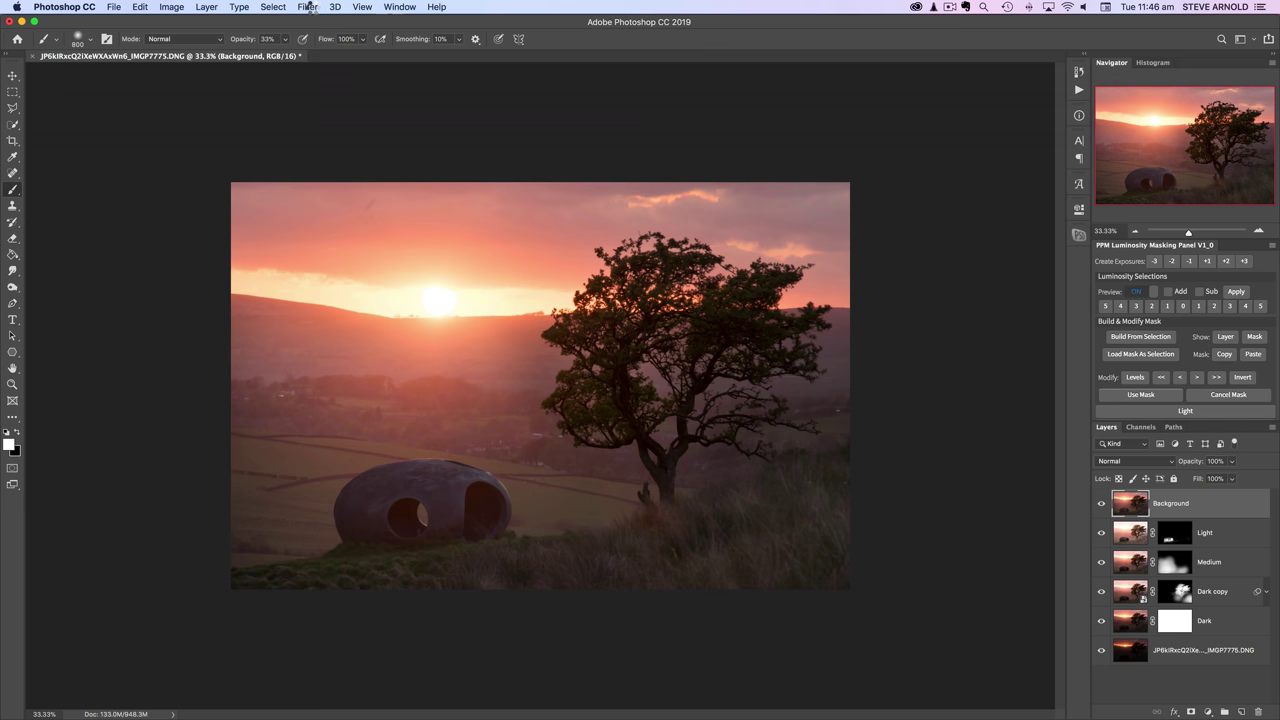
{"action": "left_click", "coordinate": [309, 7]}
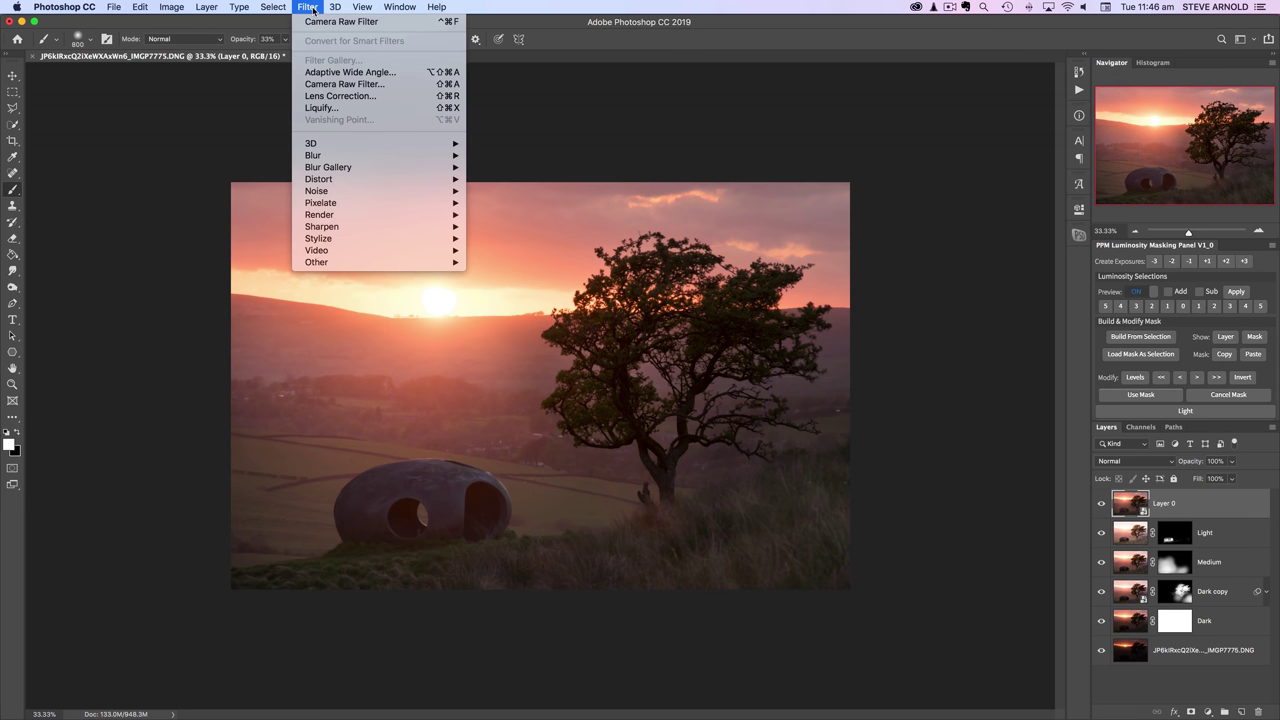
{"action": "left_click", "coordinate": [344, 84]}
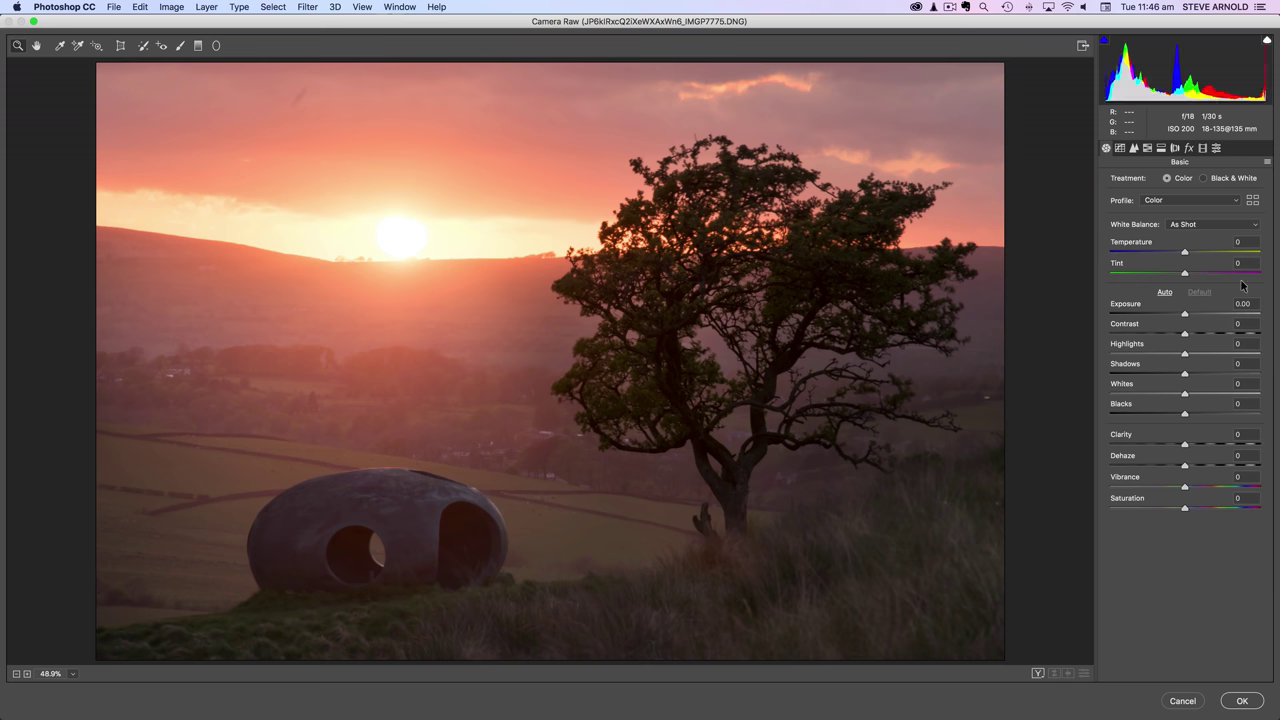
{"action": "left_click_drag", "start_coordinate": [1184, 316], "coordinate": [1167, 318]}
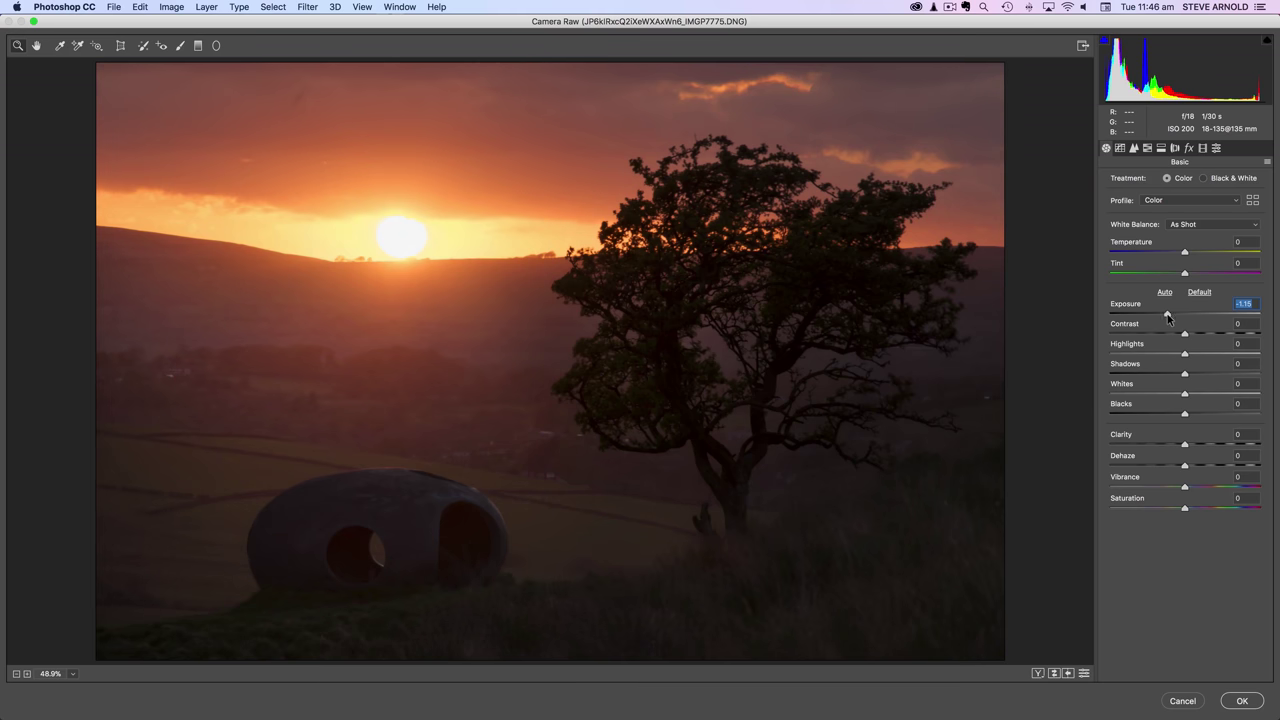
{"action": "left_click", "coordinate": [1242, 701]}
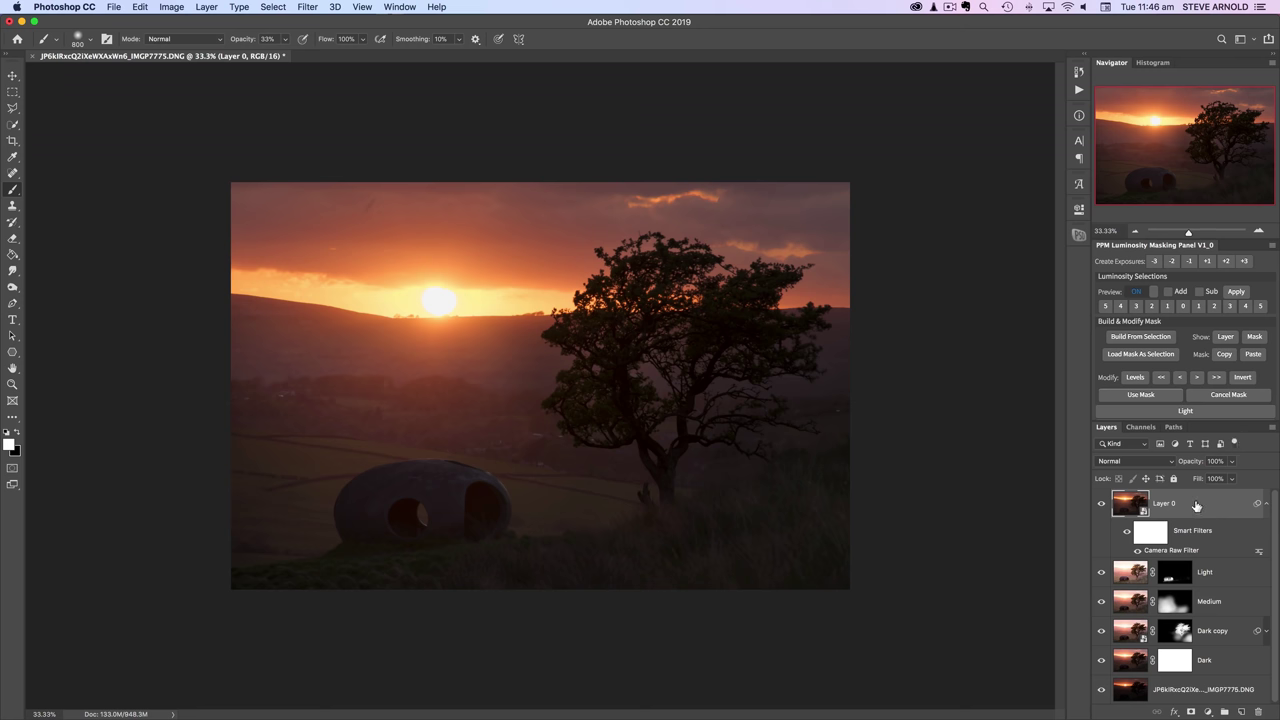
Hide and show the darkened top layer to compare it with the blend, and collapse its smart filter list
{"action": "left_click", "coordinate": [1101, 505]}
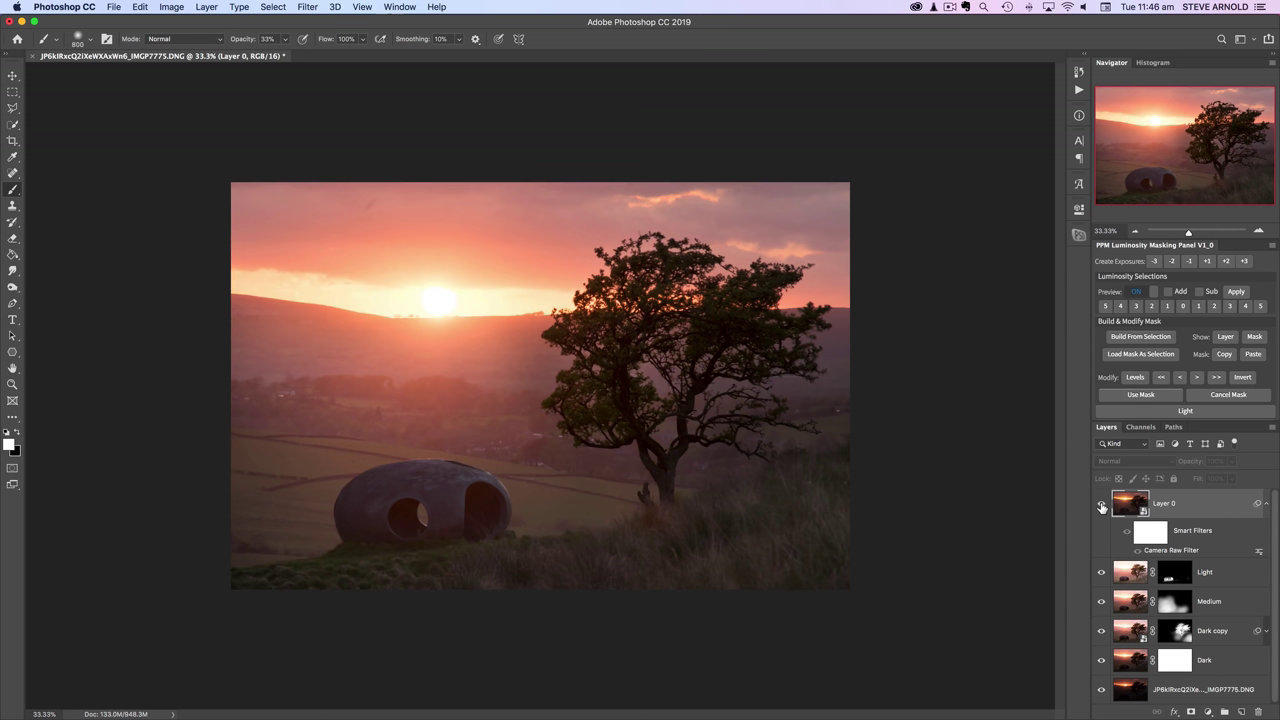
{"action": "left_click", "coordinate": [1101, 505]}
{"action": "left_click", "coordinate": [1101, 505]}
{"action": "left_click", "coordinate": [1101, 505]}
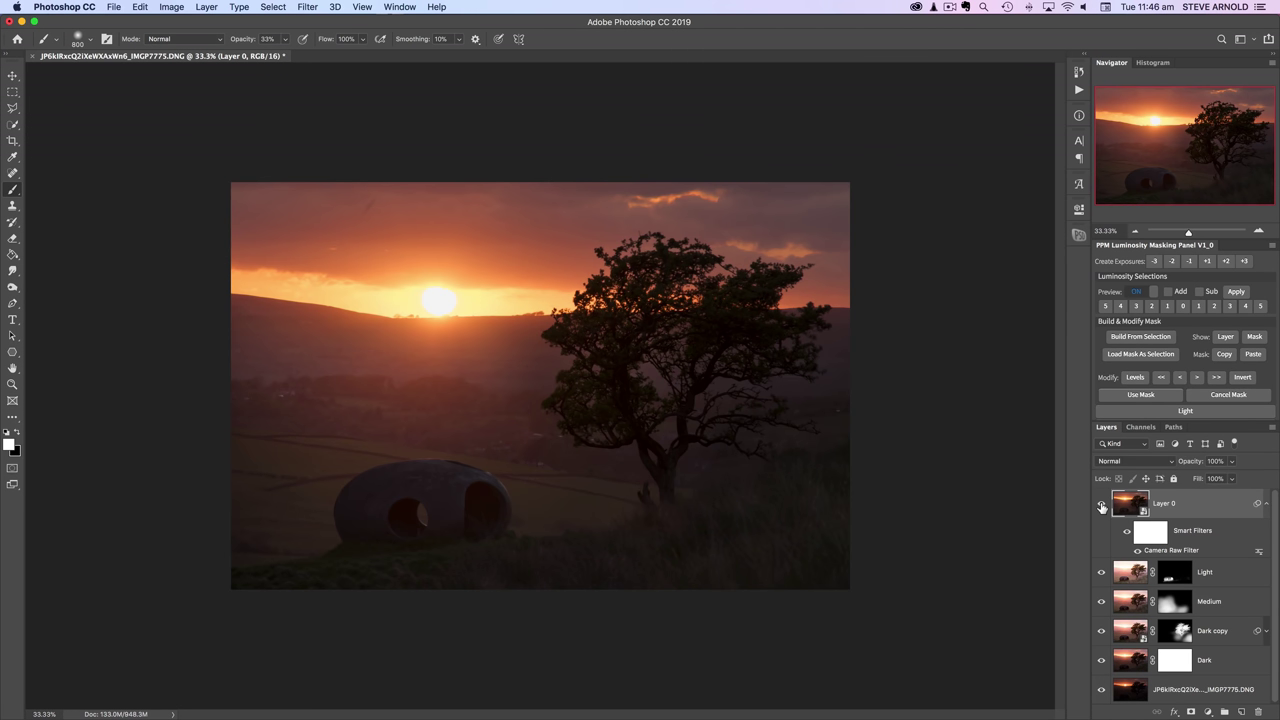
{"action": "left_click", "coordinate": [1101, 505]}
{"action": "left_click", "coordinate": [1101, 505]}
{"action": "left_click", "coordinate": [1266, 504]}
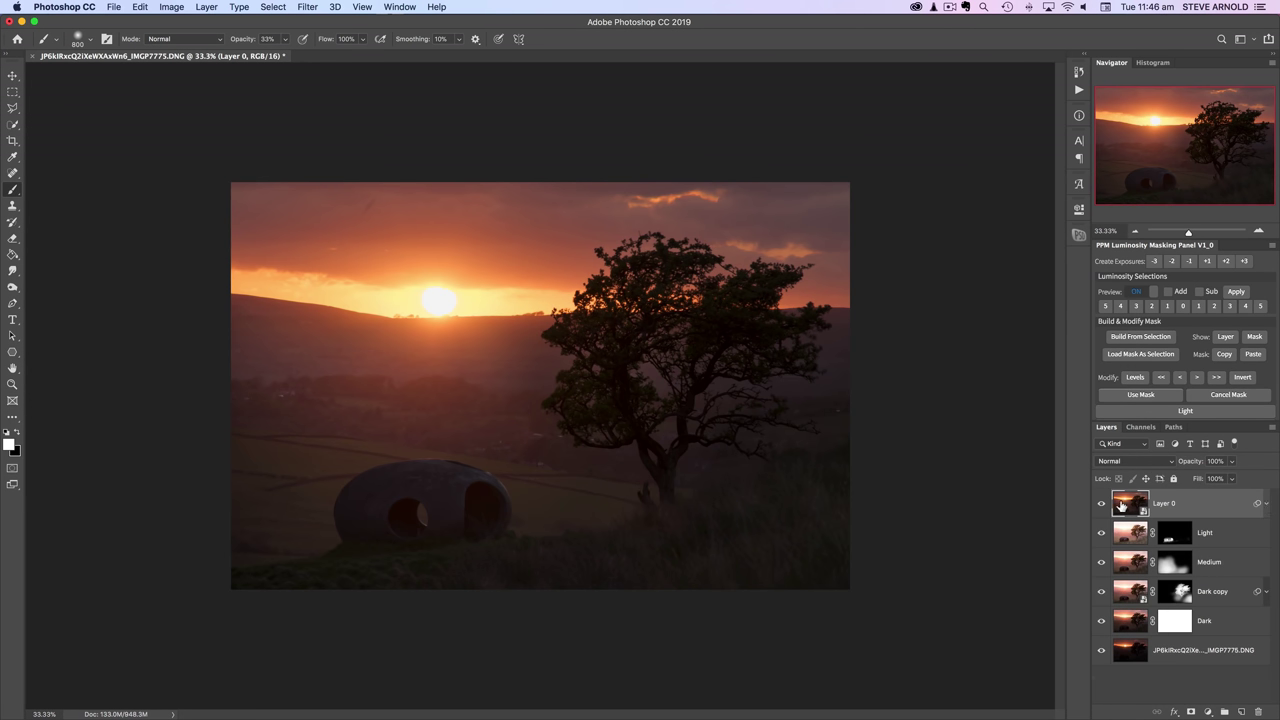
Add a white layer mask to the darkened Layer 0 and toggle its visibility to compare it with the blend
{"action": "left_click", "coordinate": [1208, 710]}
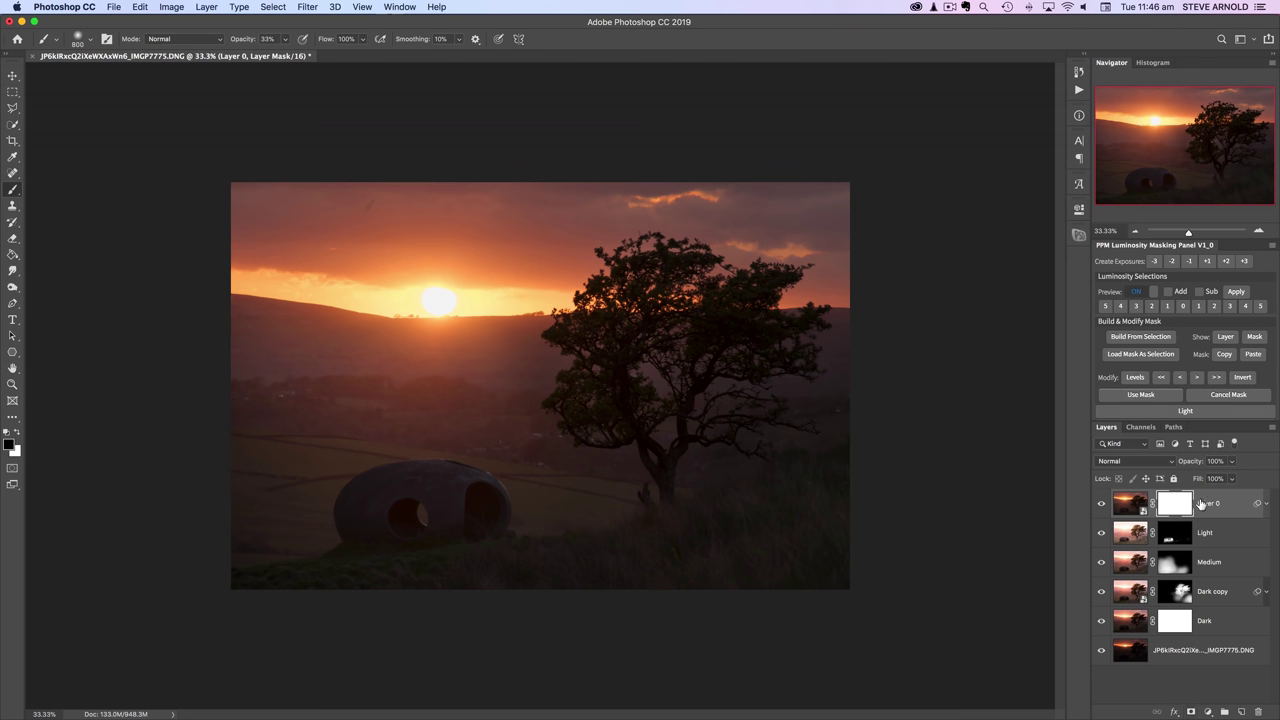
{"action": "left_click", "coordinate": [1101, 505]}
{"action": "left_click", "coordinate": [1101, 505]}
{"action": "left_click", "coordinate": [1101, 506]}
{"action": "left_click", "coordinate": [1101, 506]}
Enlarge the brush to 1500 and paint black at 33% opacity on Layer 0's mask across the tree, valley, stone structure and sun
{"action": "key", "text": "bracketright"}
{"action": "key", "text": "bracketright"}
{"action": "key", "text": "bracketright"}
{"action": "key", "text": "bracketright"}
{"action": "key", "text": "bracketright"}
{"action": "key", "text": "bracketright"}
{"action": "key", "text": "bracketright"}
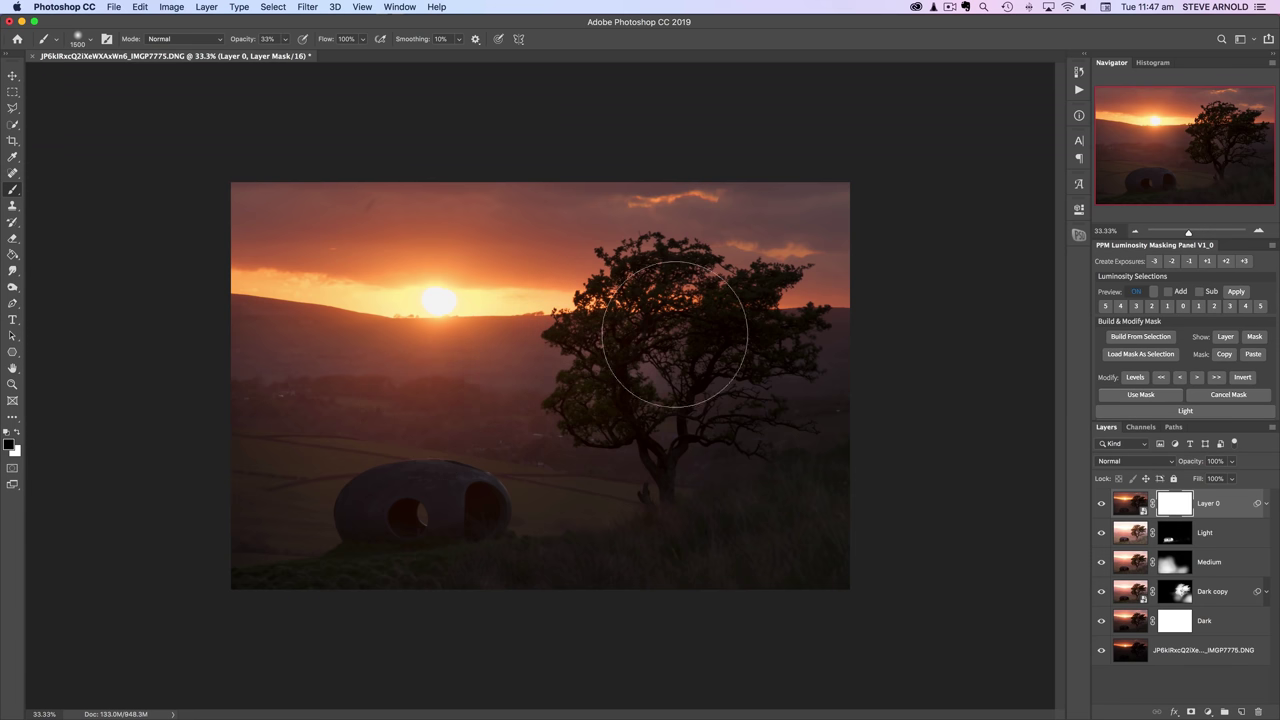
{"action": "mouse_move", "coordinate": [560, 335]}
{"action": "left_mouse_down"}
{"action": "mouse_move", "coordinate": [428, 295]}
{"action": "mouse_move", "coordinate": [400, 390]}
{"action": "left_mouse_up"}
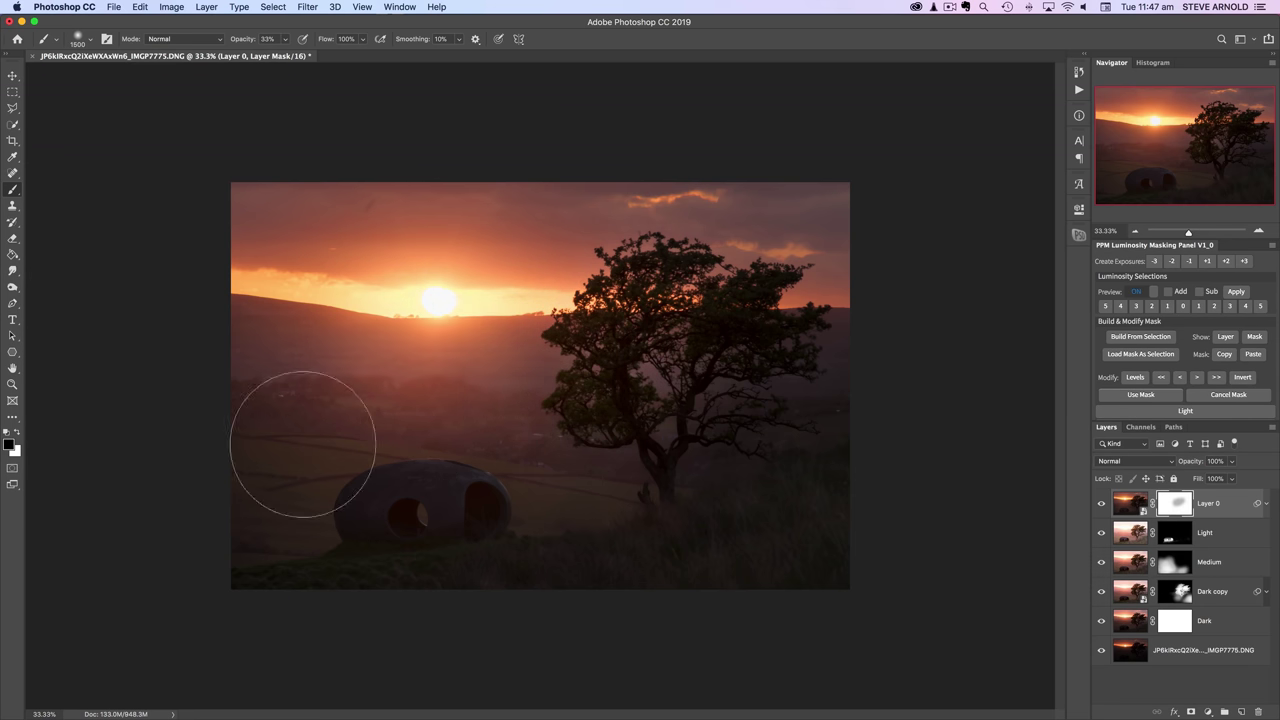
{"action": "mouse_move", "coordinate": [303, 444]}
{"action": "left_mouse_down"}
{"action": "mouse_move", "coordinate": [377, 468]}
{"action": "mouse_move", "coordinate": [738, 359]}
{"action": "mouse_move", "coordinate": [715, 400]}
{"action": "mouse_move", "coordinate": [401, 462]}
{"action": "mouse_move", "coordinate": [525, 455]}
{"action": "mouse_move", "coordinate": [716, 365]}
{"action": "mouse_move", "coordinate": [598, 276]}
{"action": "mouse_move", "coordinate": [644, 302]}
{"action": "mouse_move", "coordinate": [538, 283]}
{"action": "mouse_move", "coordinate": [275, 311]}
{"action": "mouse_move", "coordinate": [417, 379]}
{"action": "mouse_move", "coordinate": [456, 382]}
{"action": "mouse_move", "coordinate": [306, 425]}
{"action": "mouse_move", "coordinate": [492, 443]}
{"action": "mouse_move", "coordinate": [273, 490]}
{"action": "mouse_move", "coordinate": [399, 494]}
{"action": "mouse_move", "coordinate": [305, 509]}
{"action": "mouse_move", "coordinate": [733, 413]}
{"action": "mouse_move", "coordinate": [559, 499]}
{"action": "mouse_move", "coordinate": [708, 403]}
{"action": "mouse_move", "coordinate": [638, 514]}
{"action": "mouse_move", "coordinate": [735, 457]}
{"action": "mouse_move", "coordinate": [733, 475]}
{"action": "mouse_move", "coordinate": [710, 493]}
{"action": "mouse_move", "coordinate": [704, 387]}
{"action": "mouse_move", "coordinate": [652, 313]}
{"action": "mouse_move", "coordinate": [520, 280]}
{"action": "mouse_move", "coordinate": [434, 290]}
{"action": "left_mouse_up"}
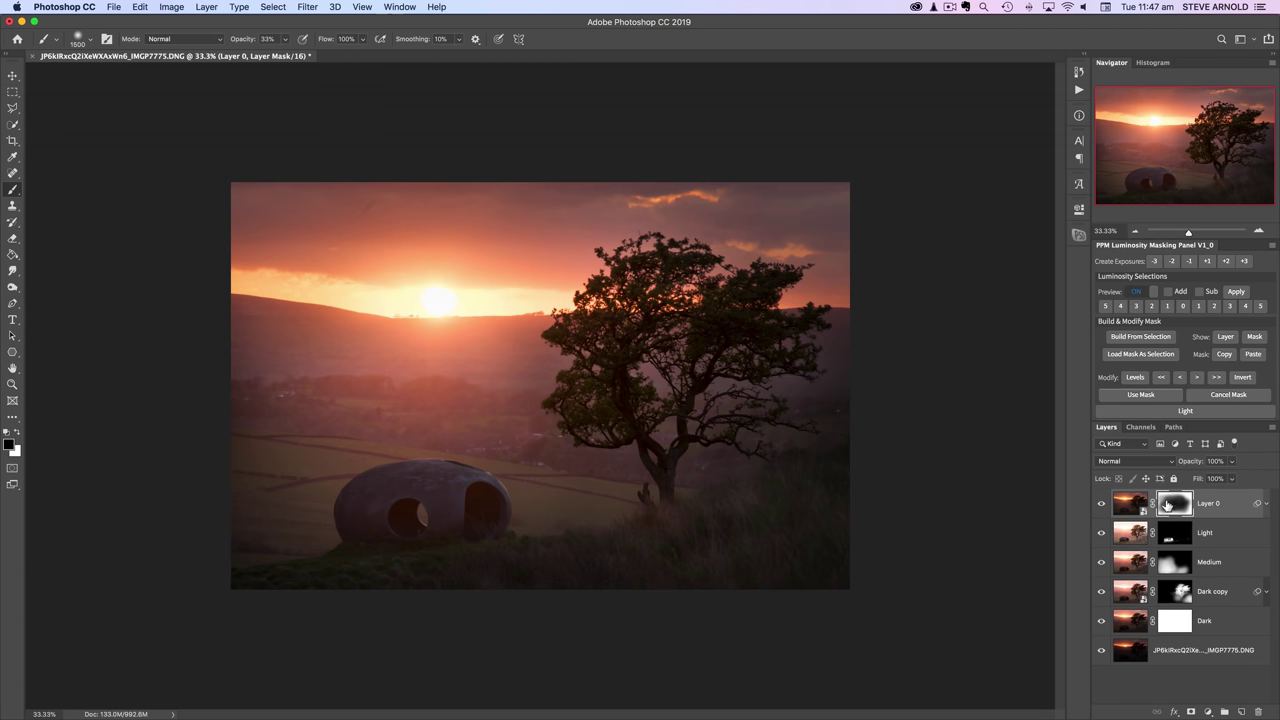
Compare Layer 0 on and off, and paint white on its mask to restore darkening in the sky and valley
{"action": "left_click", "coordinate": [1101, 504]}
{"action": "left_click", "coordinate": [1101, 504]}
{"action": "left_click", "coordinate": [1101, 506]}
{"action": "left_click", "coordinate": [1101, 506]}
{"action": "key", "text": "x"}
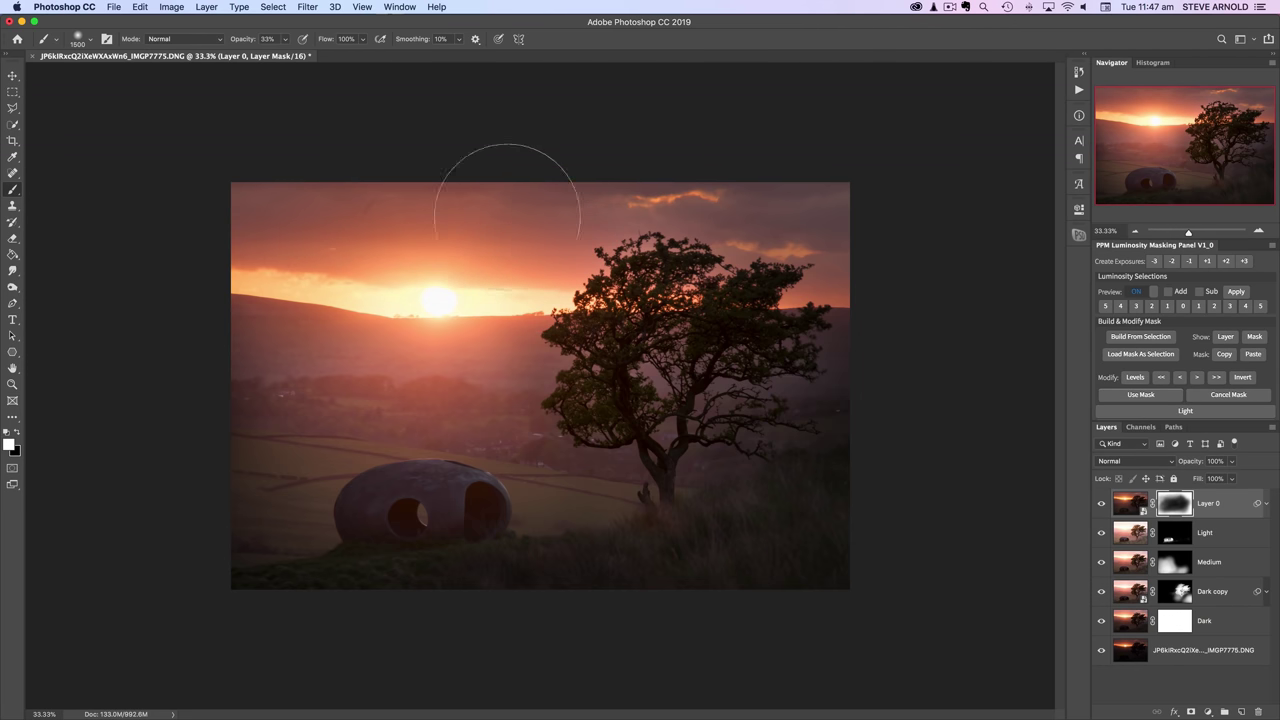
{"action": "left_click_drag", "start_coordinate": [430, 243], "coordinate": [400, 265]}
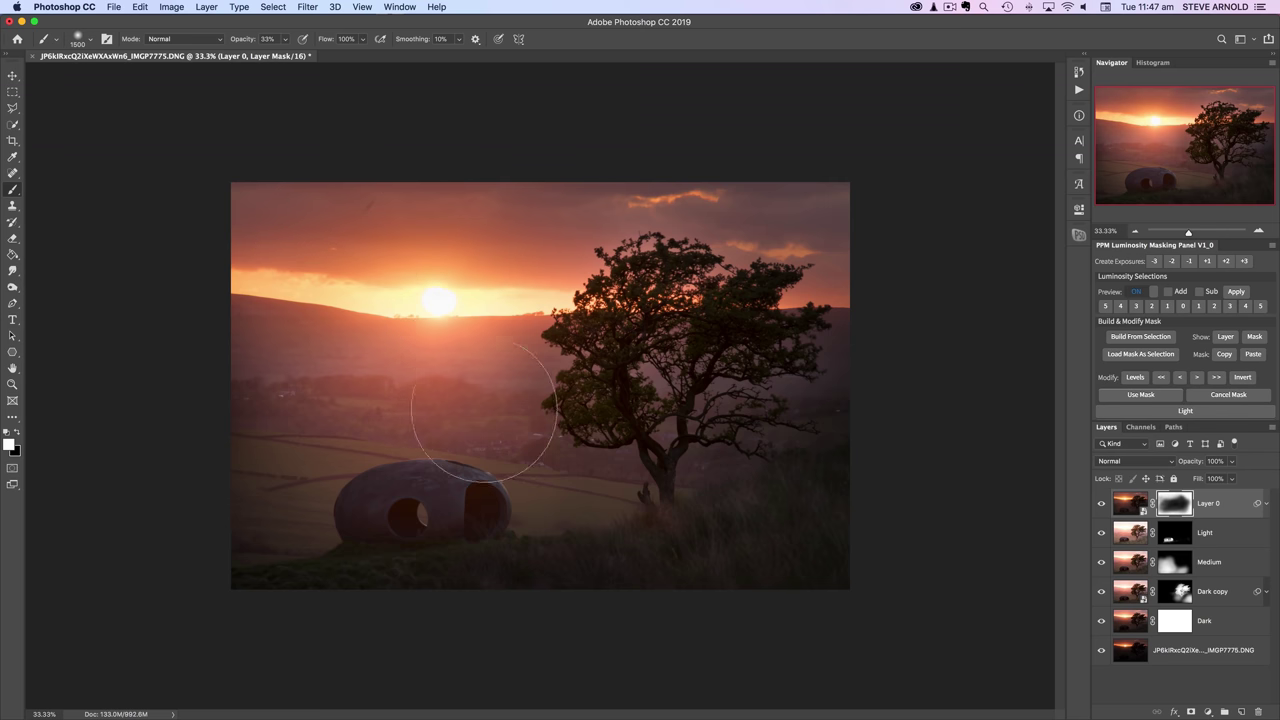
{"action": "left_click_drag", "start_coordinate": [372, 380], "coordinate": [385, 376]}
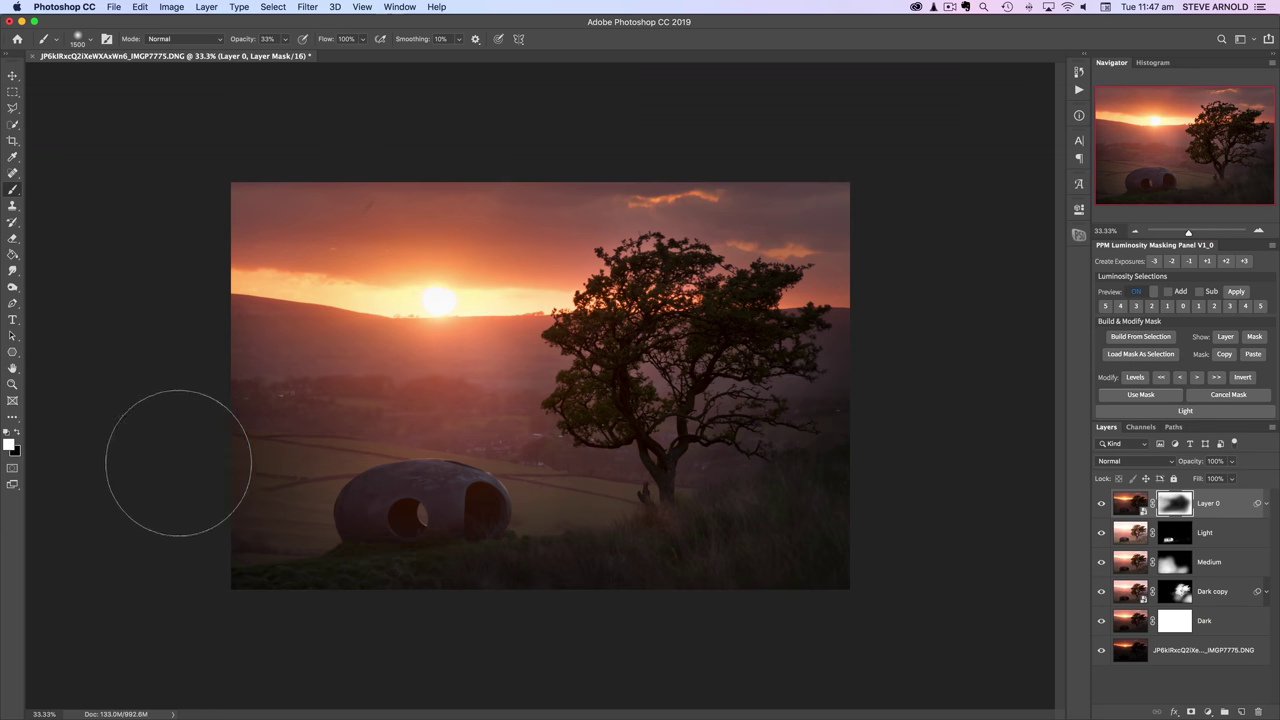
{"action": "left_click_drag", "start_coordinate": [524, 394], "coordinate": [450, 392]}
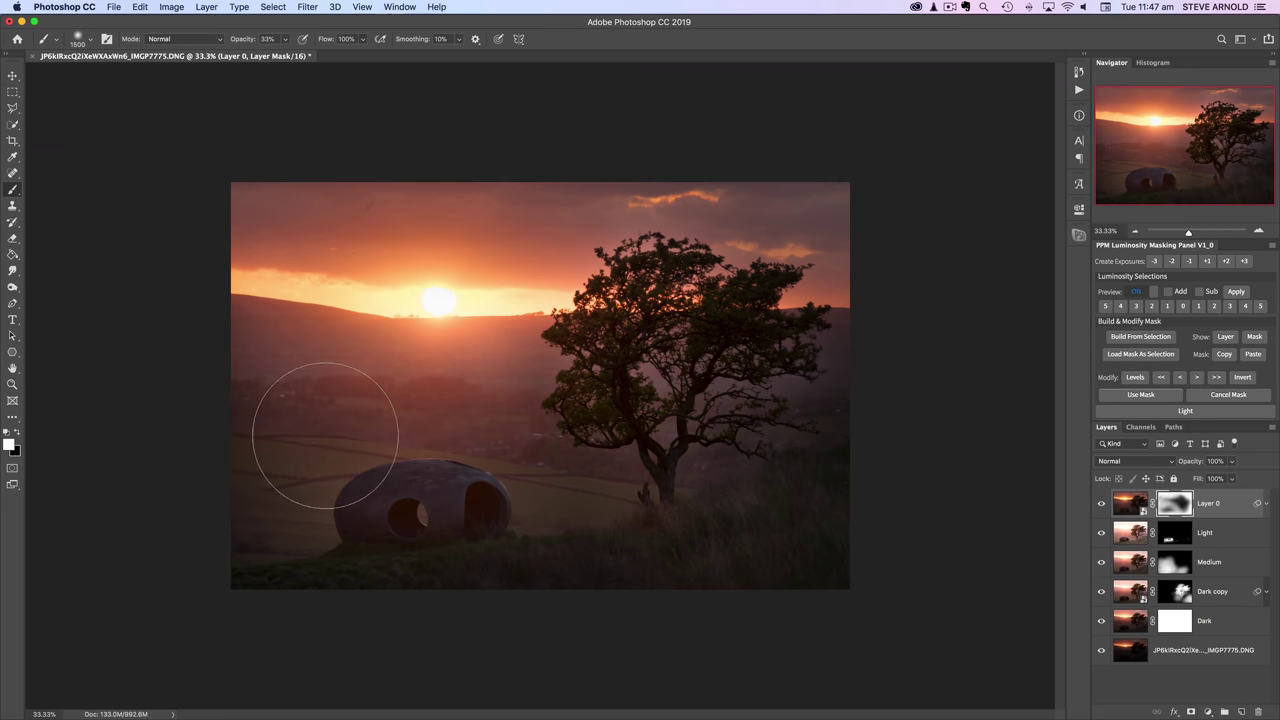
{"action": "left_click_drag", "start_coordinate": [500, 351], "coordinate": [571, 414]}
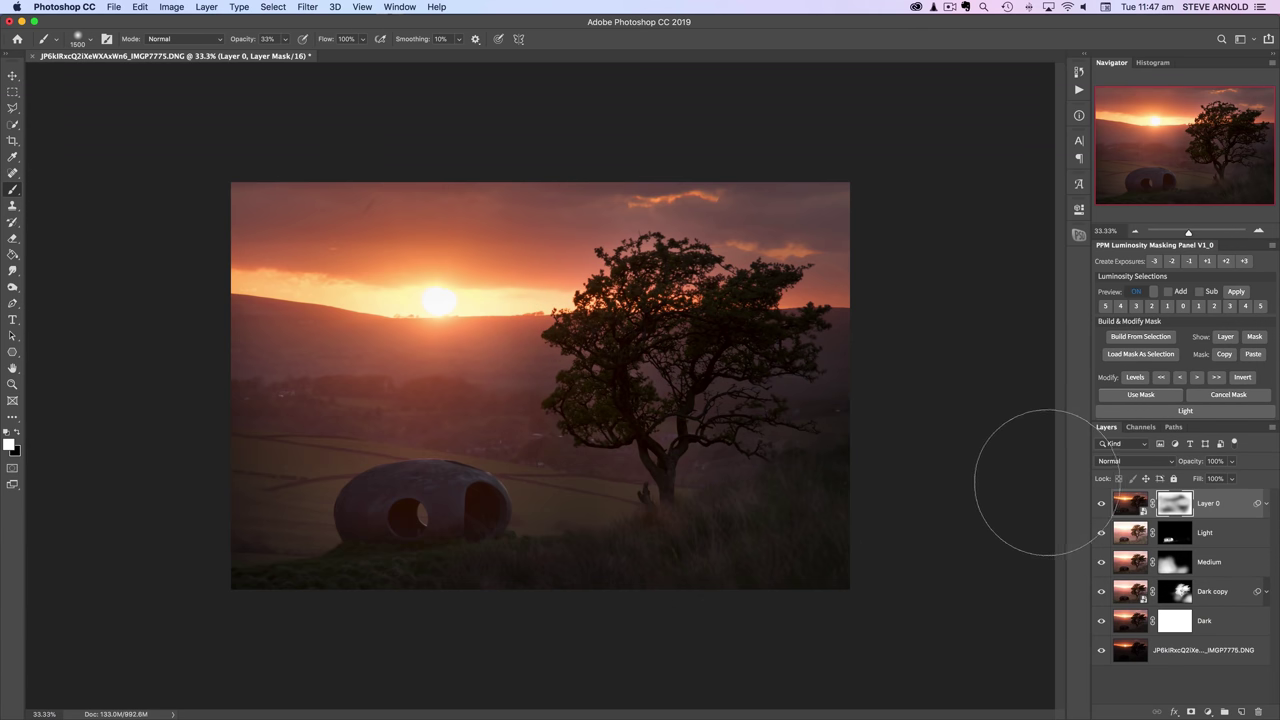
Toggle Layer 0's visibility repeatedly to examine how the masked darkening changes the blended image
{"action": "left_click", "coordinate": [1101, 504]}
{"action": "left_click", "coordinate": [1101, 504]}
{"action": "left_click", "coordinate": [1101, 504]}
{"action": "left_click", "coordinate": [1101, 504]}
{"action": "left_click", "coordinate": [1101, 504]}
{"action": "left_click", "coordinate": [1101, 504]}
{"action": "left_click", "coordinate": [1101, 504]}
{"action": "left_click", "coordinate": [1101, 504]}
{"action": "left_click", "coordinate": [1101, 504]}
{"action": "left_click", "coordinate": [1101, 504]}
Lower Layer 0's opacity to 7% and delete the layer
{"action": "left_click", "coordinate": [1129, 508]}
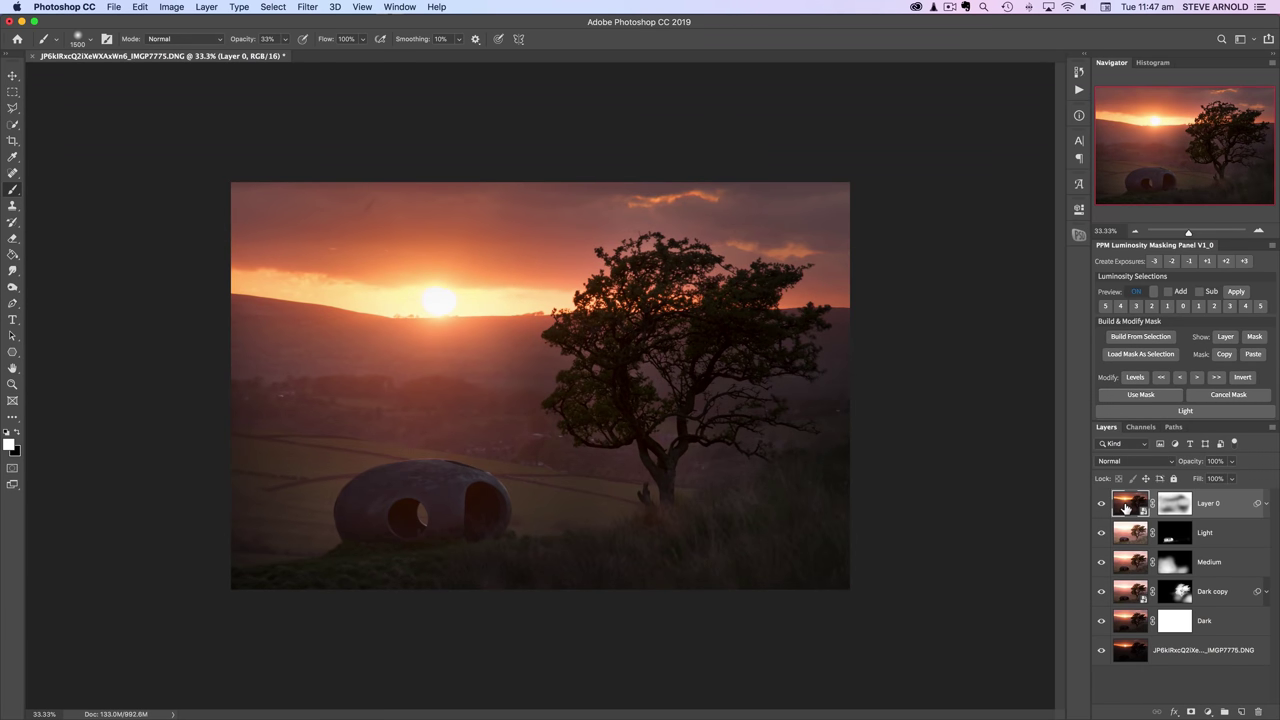
{"action": "left_click_drag", "start_coordinate": [1194, 462], "coordinate": [1130, 510]}
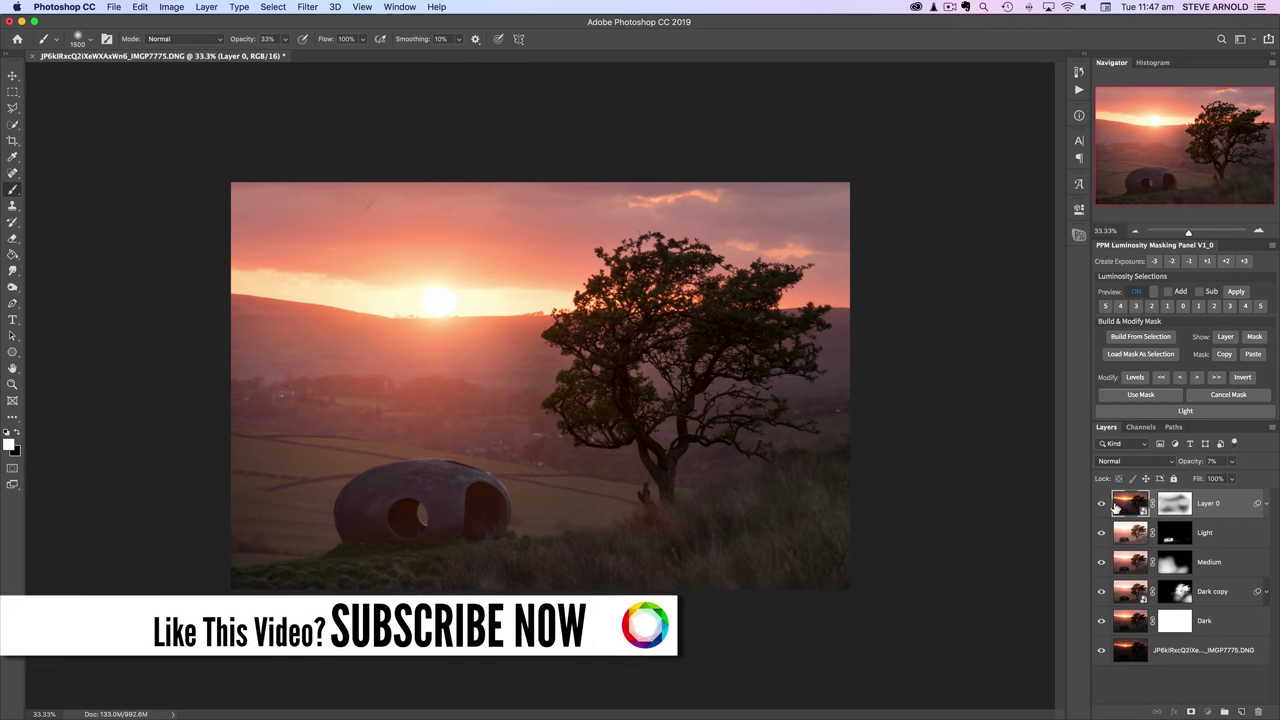
{"action": "left_click", "coordinate": [1175, 504]}
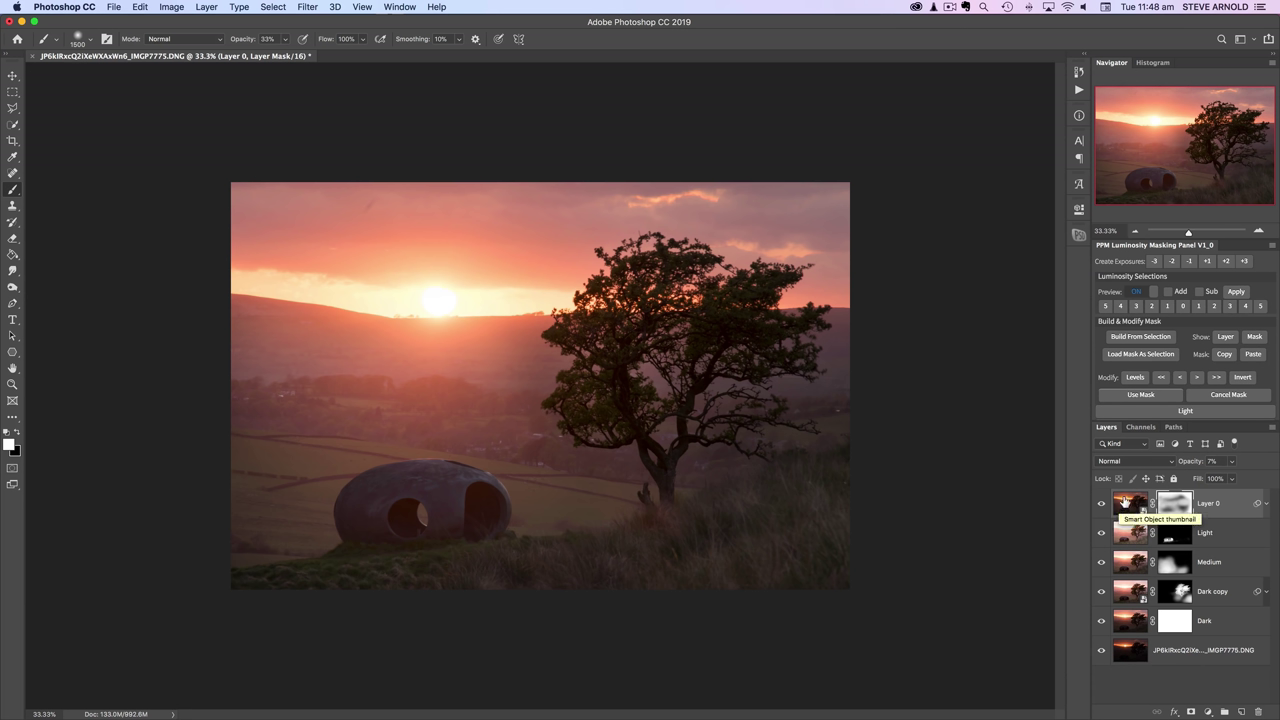
{"action": "left_click_drag", "start_coordinate": [1121, 503], "coordinate": [1258, 711]}
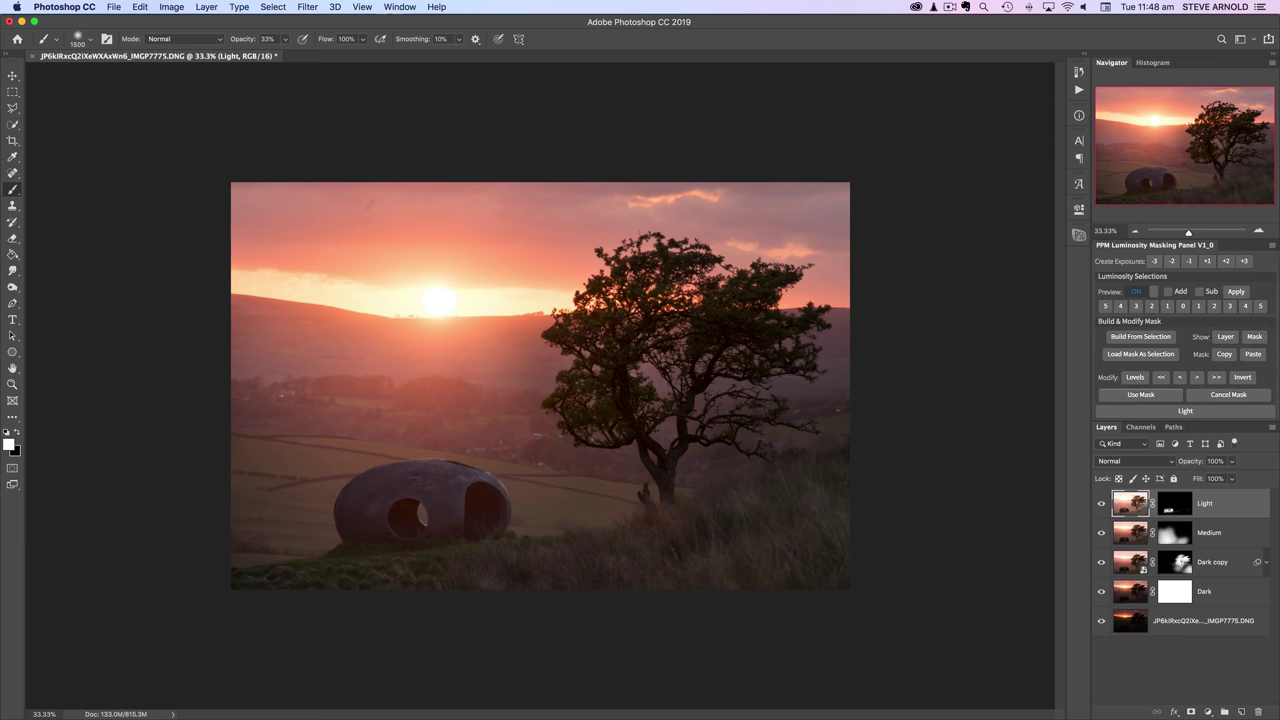
Add an Orton Effect layer above Light, inverting its mask to white and setting its opacity to 35%
{"action": "scroll", "coordinate": [1212, 337], "scroll_direction": "down", "scroll_amount": 2}
{"action": "scroll", "coordinate": [1206, 365], "scroll_direction": "down", "scroll_amount": 1}
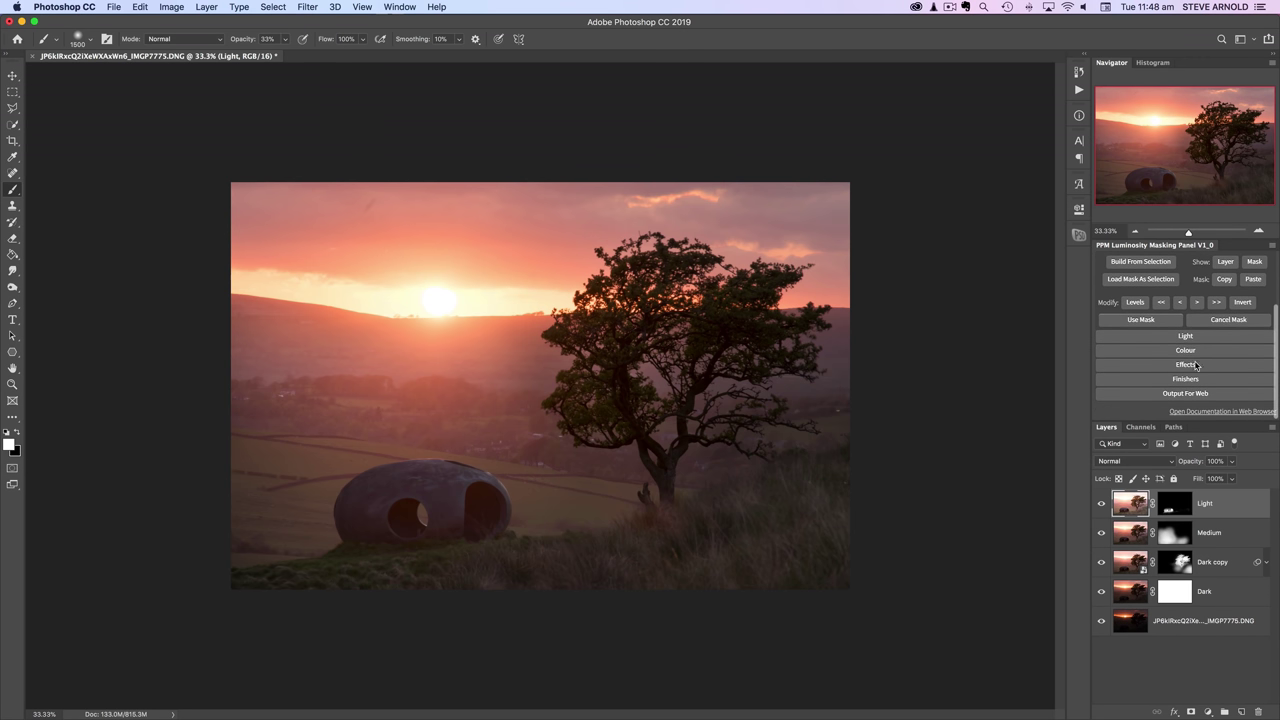
{"action": "left_click", "coordinate": [1180, 364]}
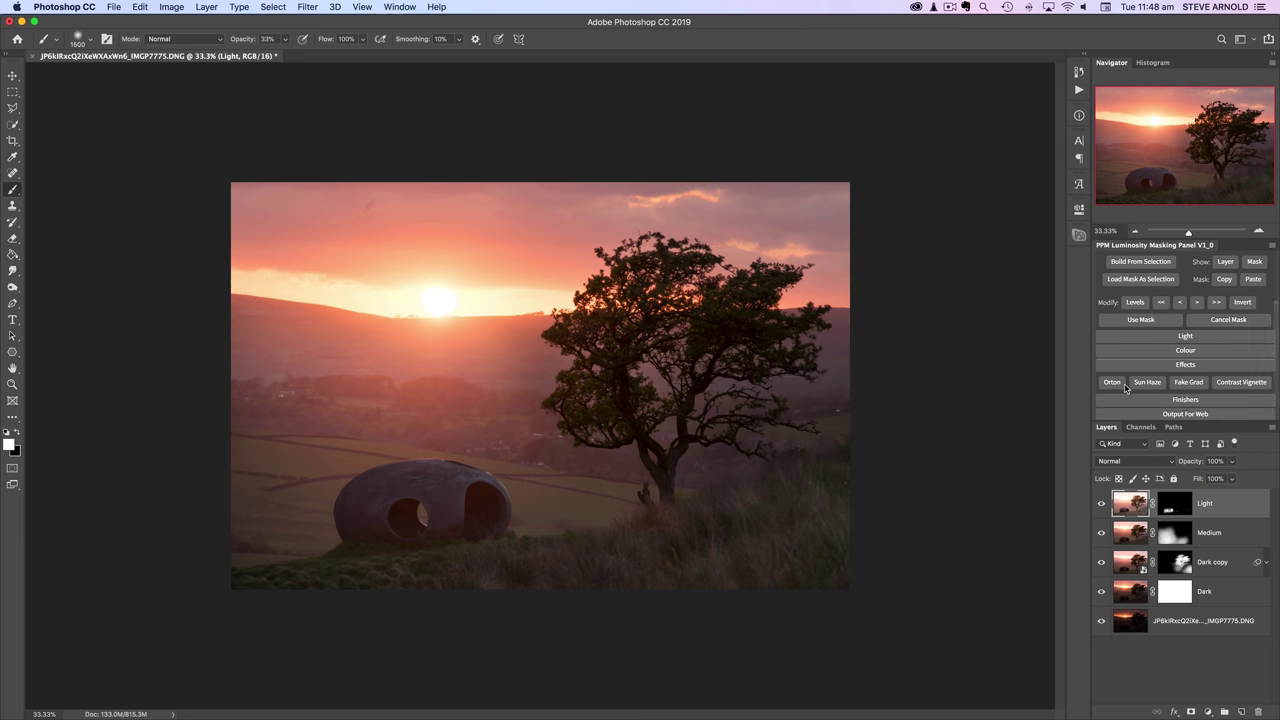
{"action": "left_click", "coordinate": [1113, 385]}
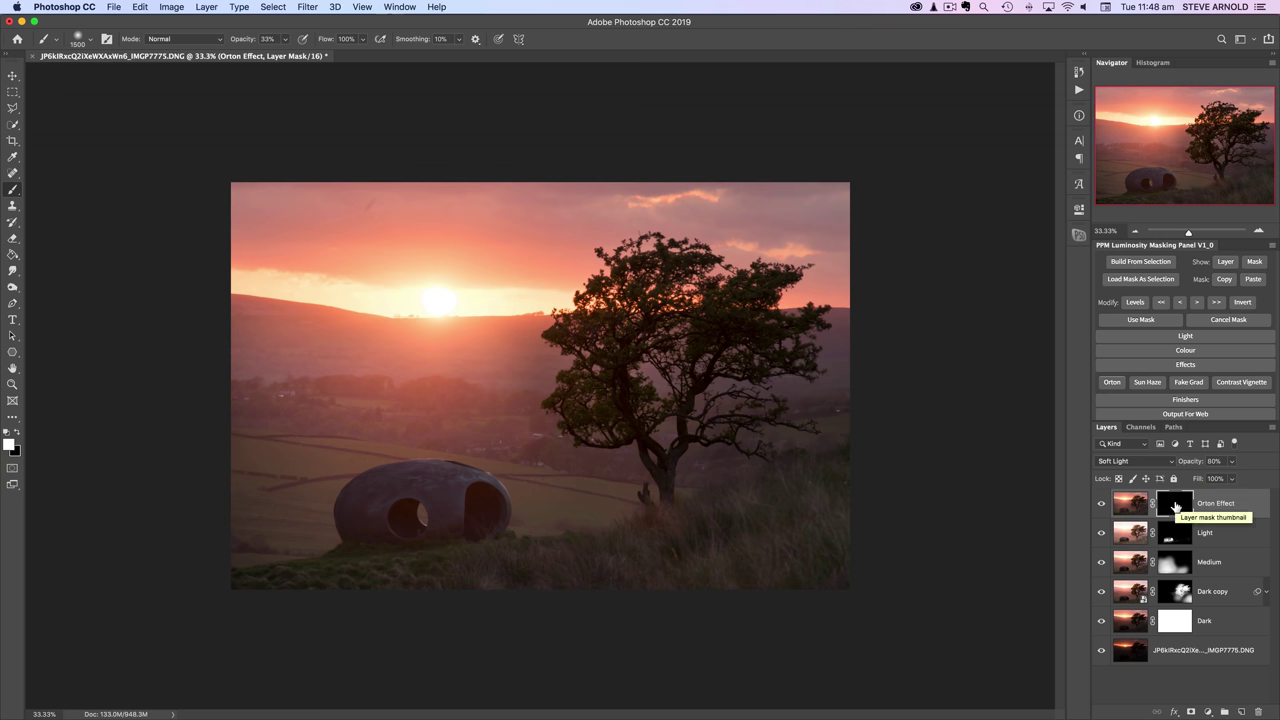
{"action": "key", "text": "super+i"}
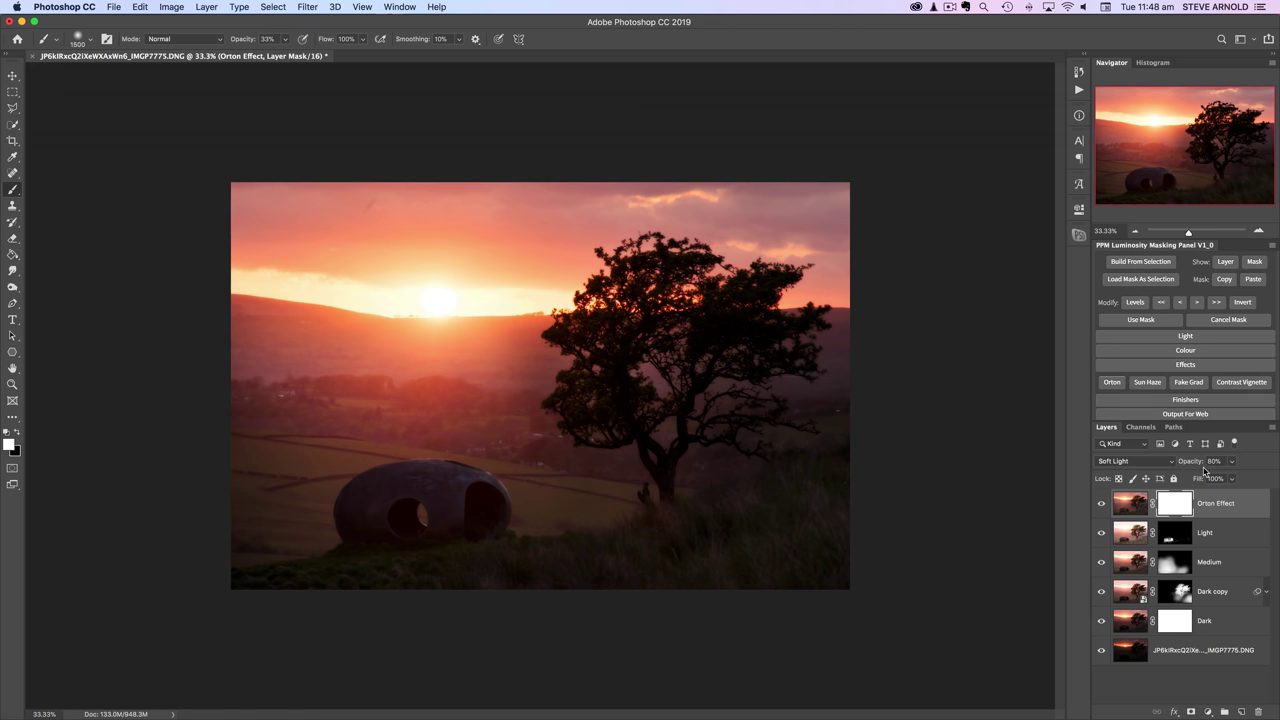
{"action": "left_click_drag", "start_coordinate": [1202, 466], "coordinate": [1162, 465]}
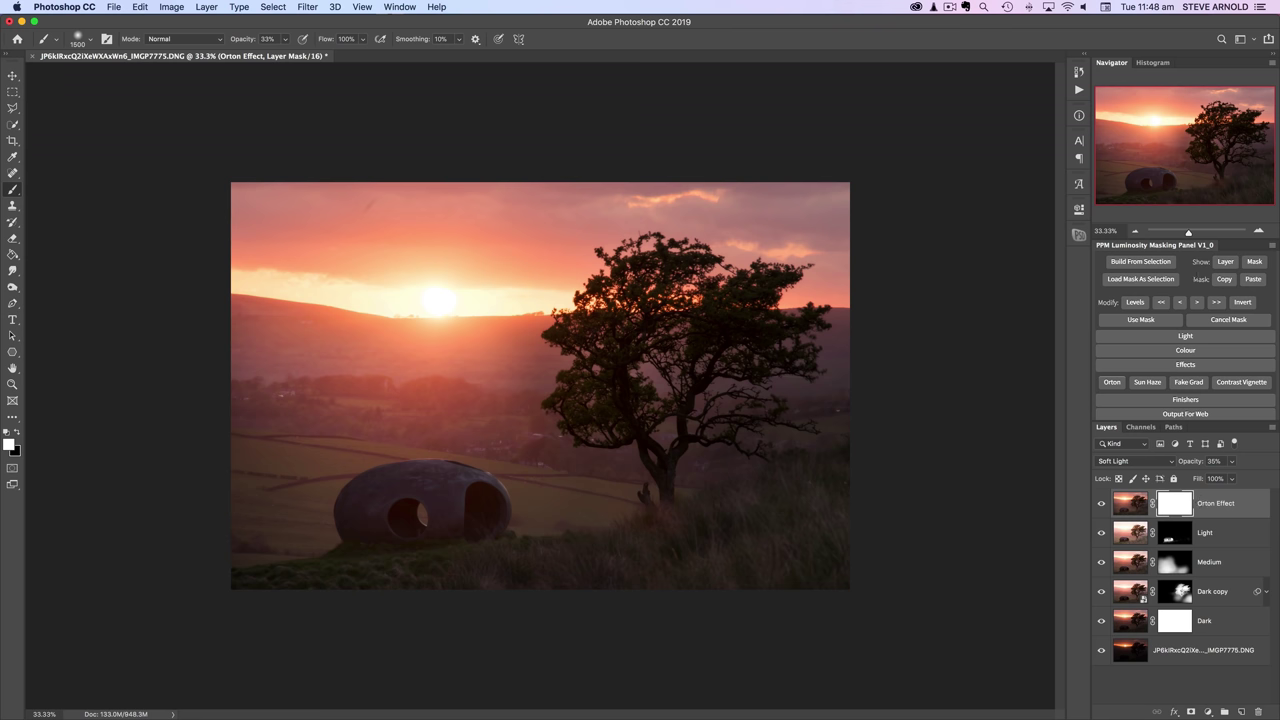
Compare the image with and without the Orton Effect at different zoom levels, and delete the Orton Effect layer
{"action": "left_click", "coordinate": [1135, 232]}
{"action": "left_click", "coordinate": [1135, 232]}
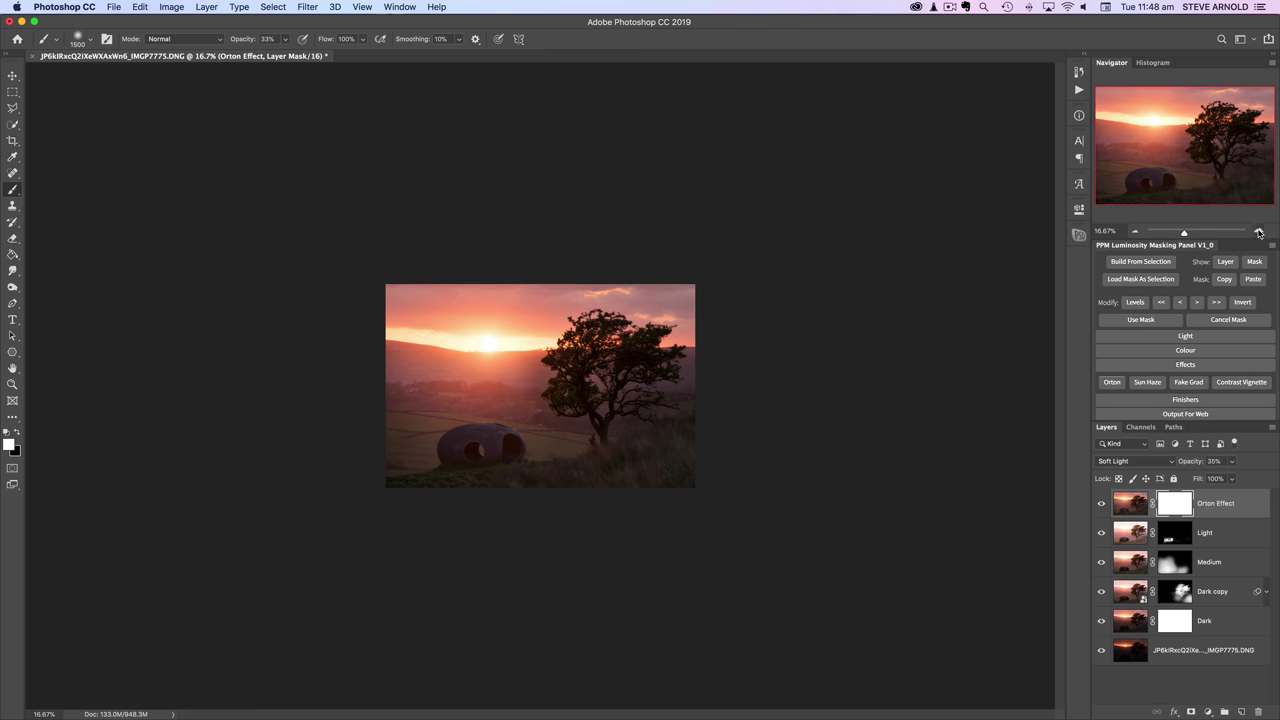
{"action": "left_click", "coordinate": [1259, 232]}
{"action": "left_click", "coordinate": [1259, 232]}
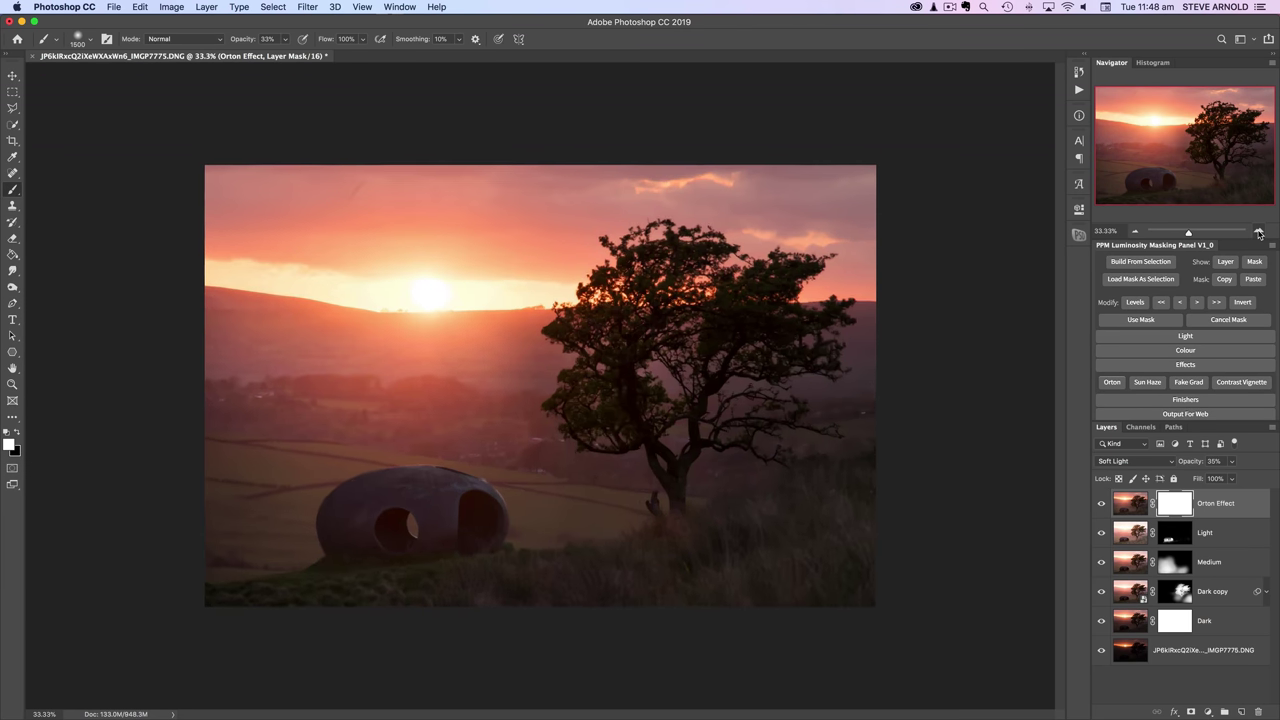
{"action": "left_click", "coordinate": [1259, 232]}
{"action": "left_click", "coordinate": [1101, 504]}
{"action": "left_click", "coordinate": [1101, 504]}
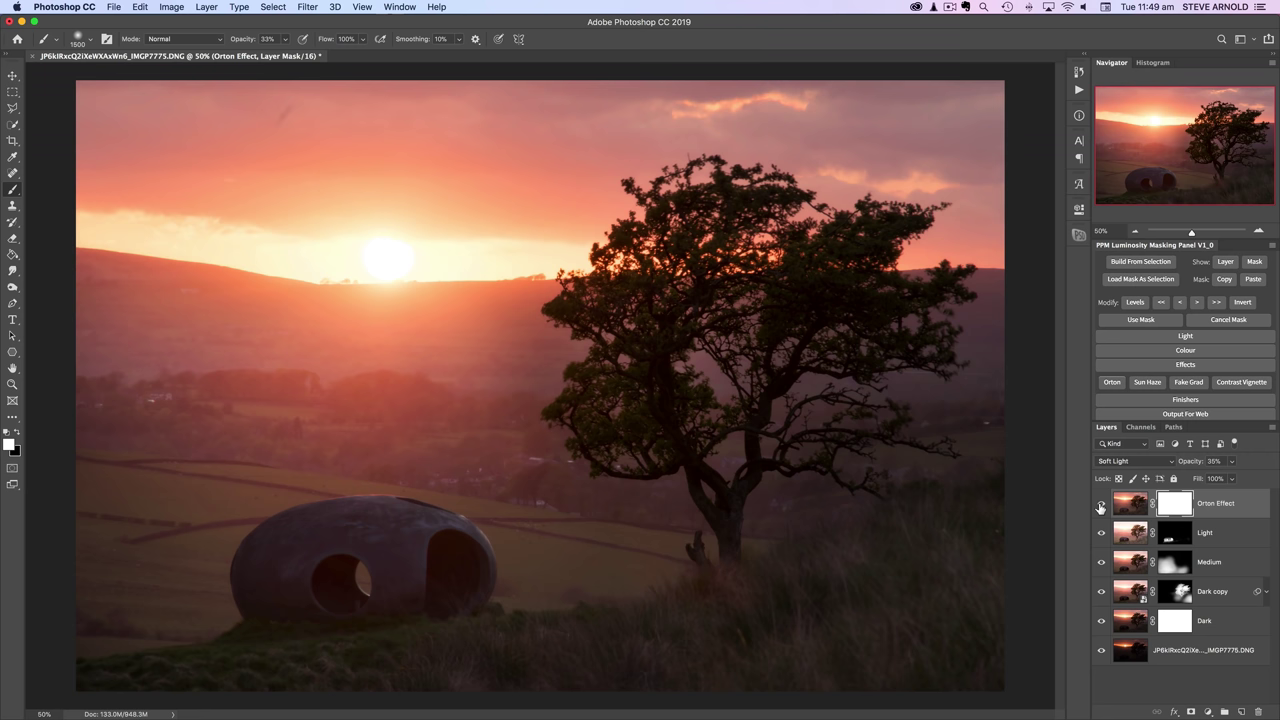
{"action": "left_click_drag", "start_coordinate": [1125, 508], "coordinate": [1256, 708]}
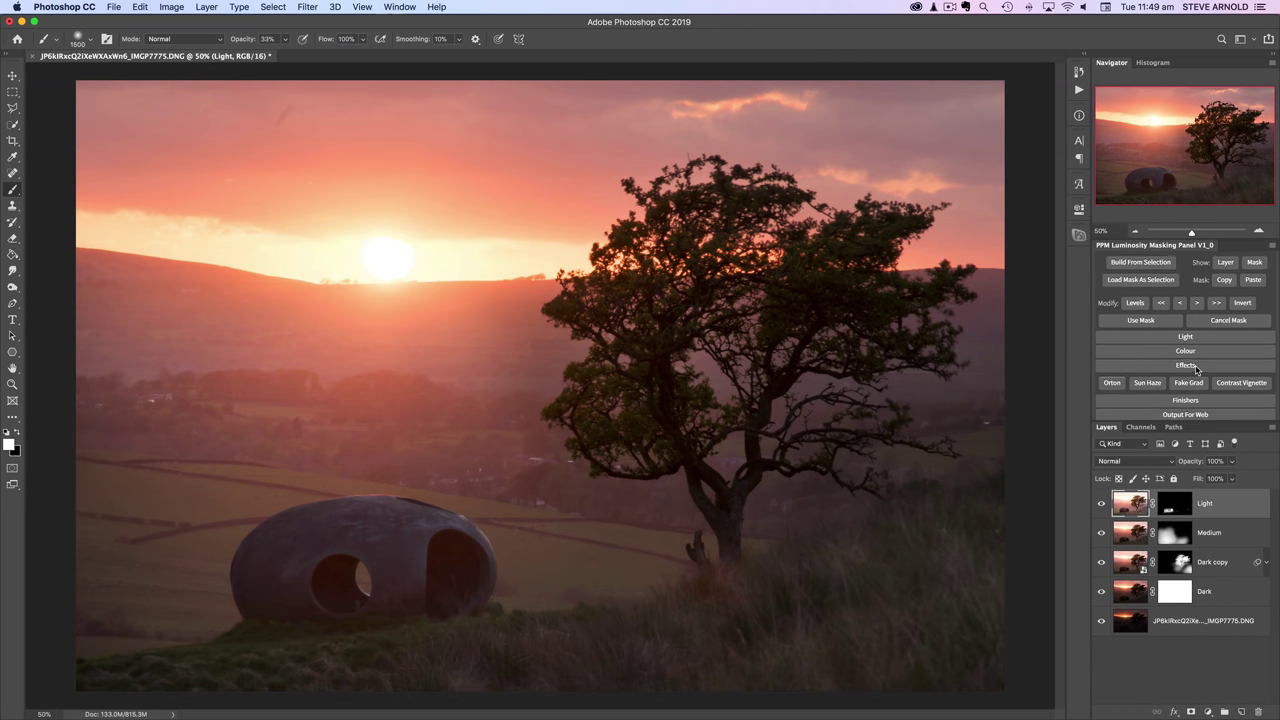
Build a lights level 1 luminosity mask with the preview enabled and load it as the active selection
{"action": "scroll", "coordinate": [1197, 370], "scroll_direction": "up", "scroll_amount": 2}
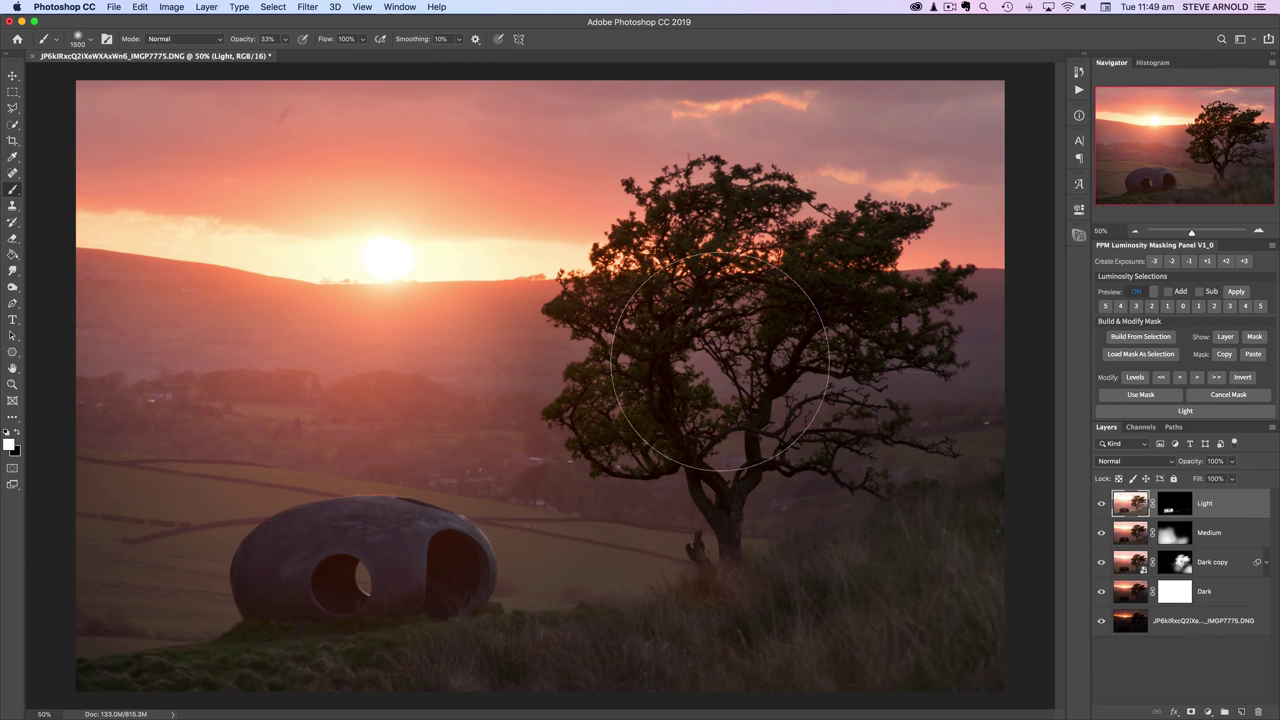
{"action": "left_click", "coordinate": [1140, 292]}
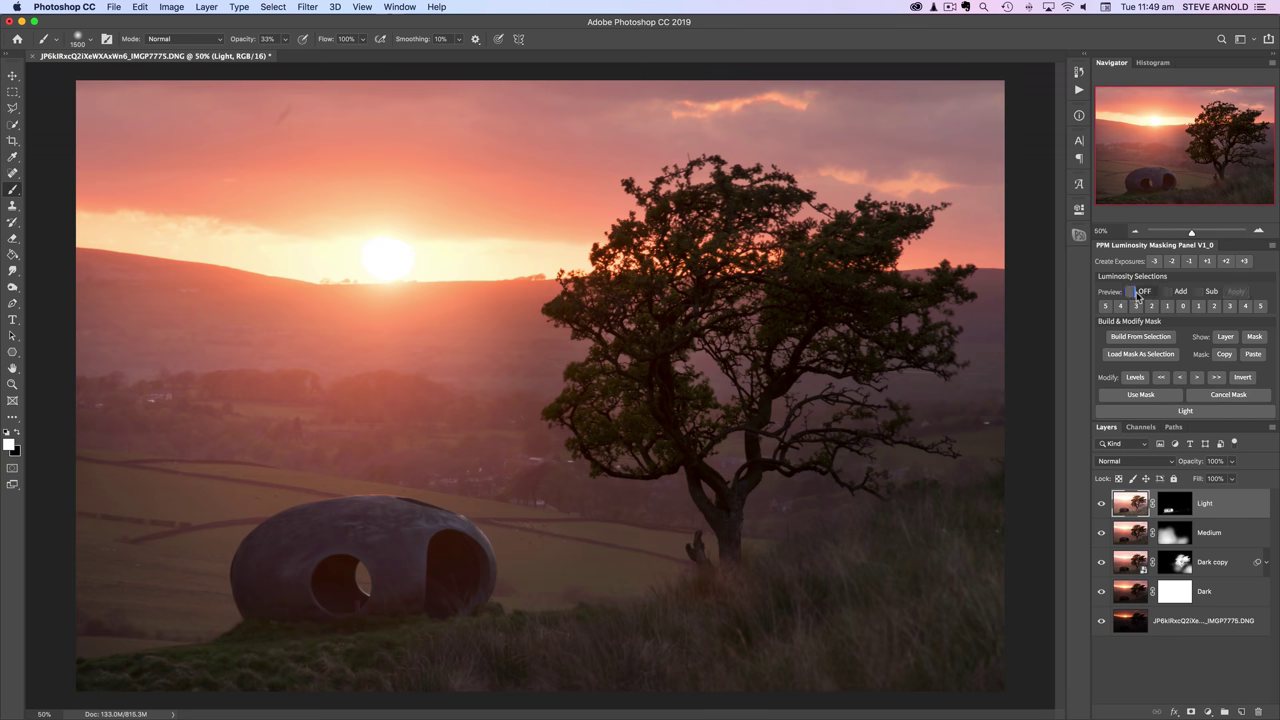
{"action": "left_click", "coordinate": [1148, 294]}
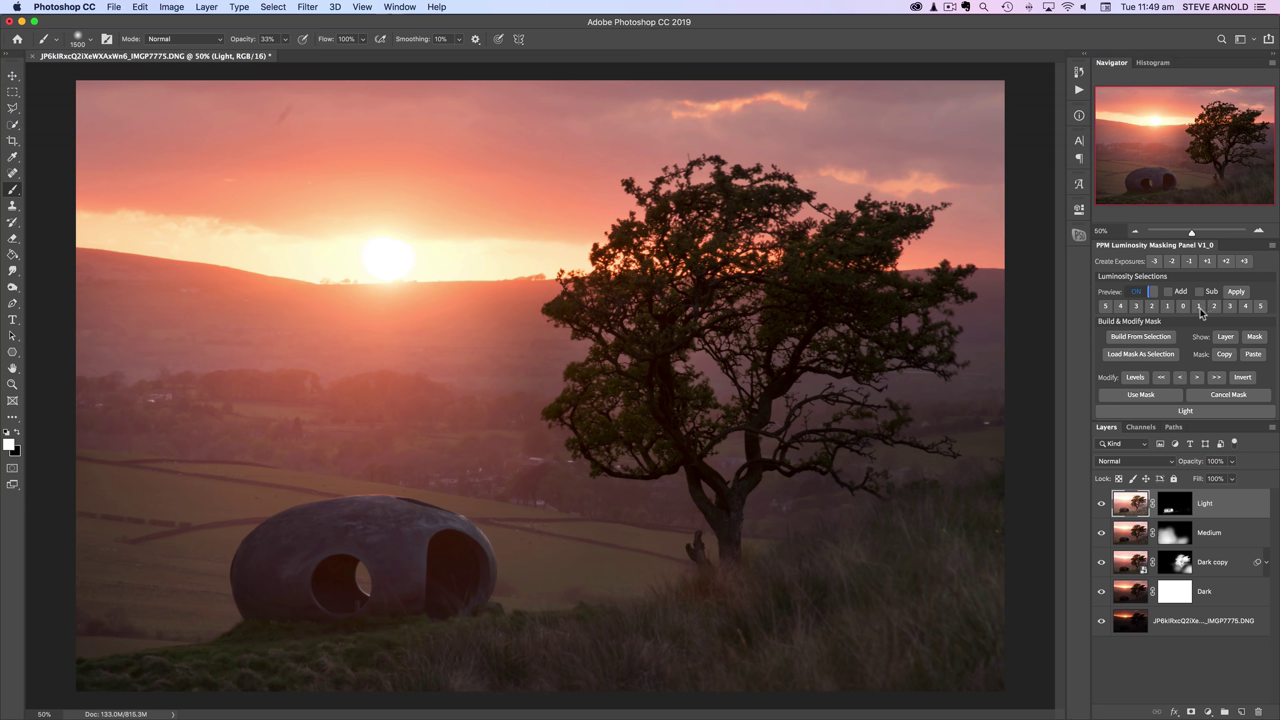
{"action": "left_click", "coordinate": [1199, 307]}
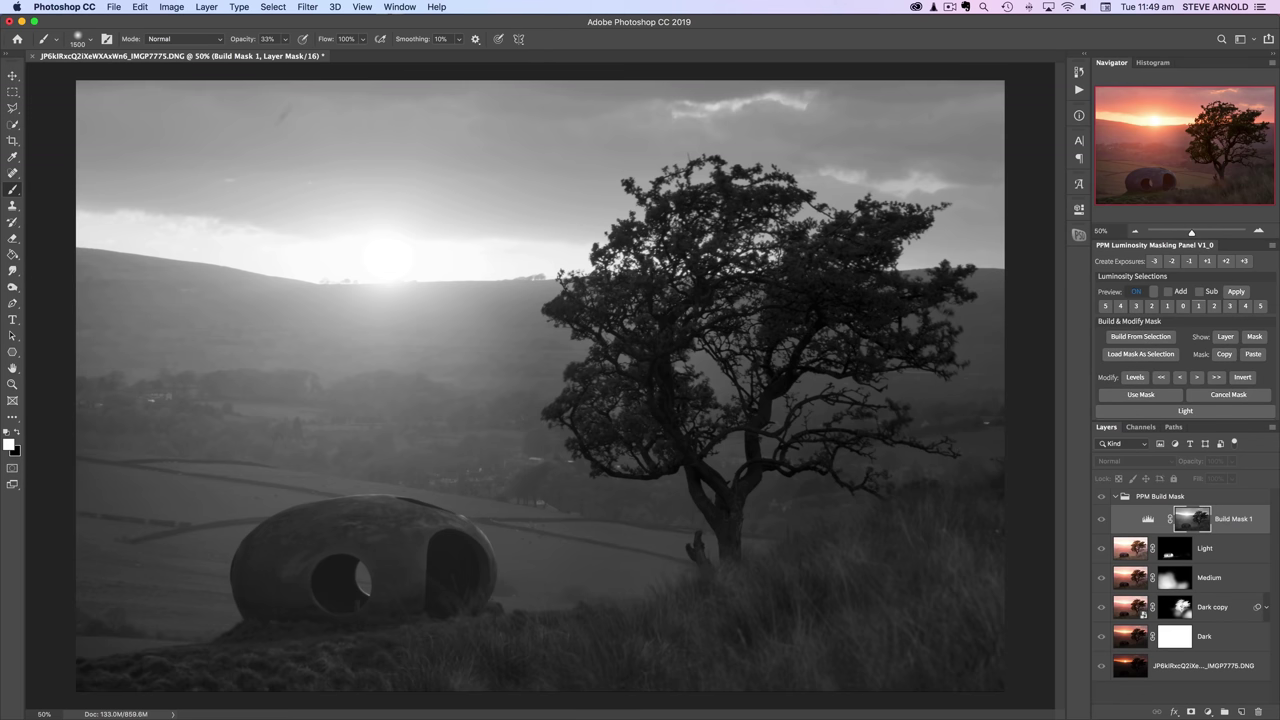
{"action": "left_click", "coordinate": [1140, 396]}
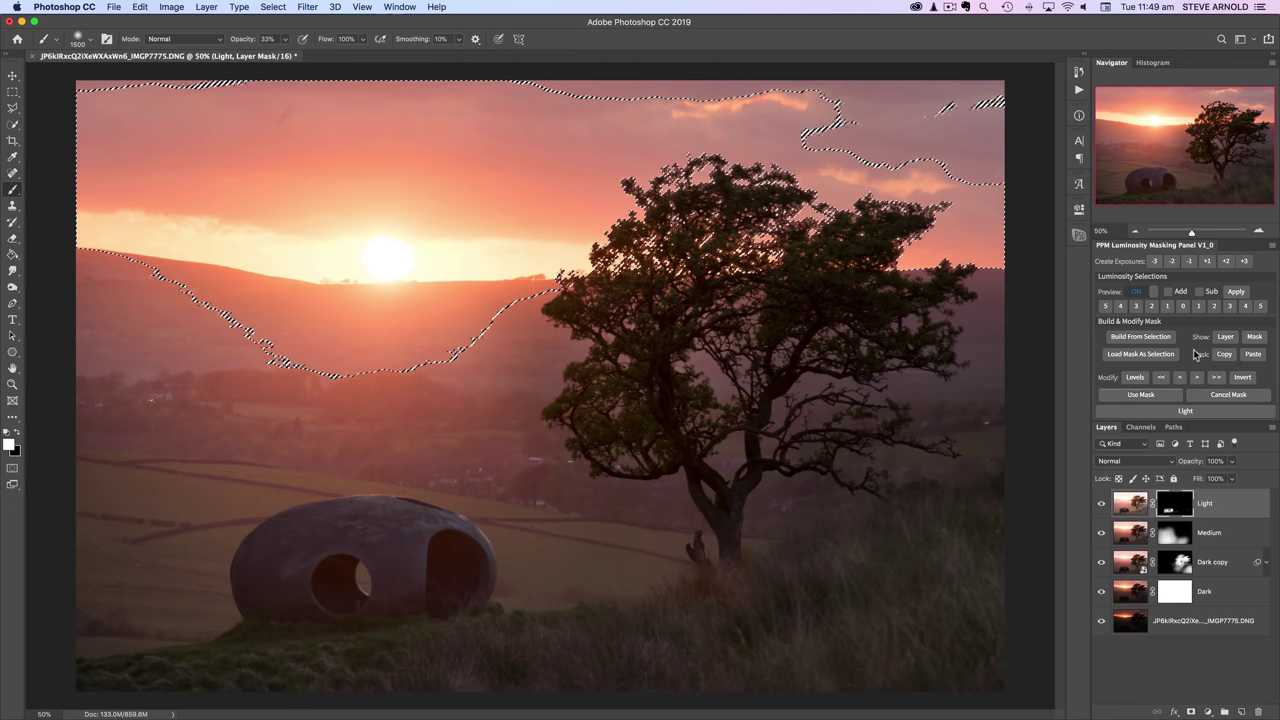
Add an Orton Effect layer above Light, masked by the active luminosity selection
{"action": "scroll", "coordinate": [1185, 362], "scroll_direction": "down", "scroll_amount": 3}
{"action": "scroll", "coordinate": [1193, 354], "scroll_direction": "down", "scroll_amount": 1}
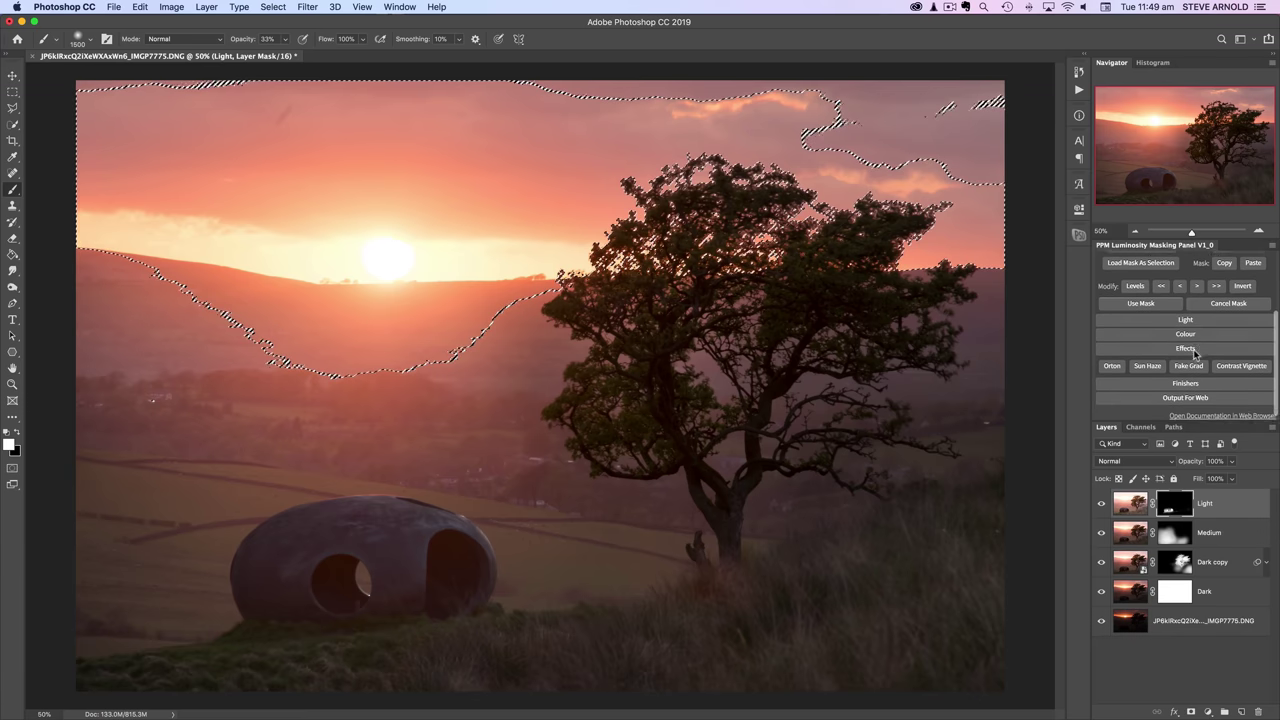
{"action": "left_click", "coordinate": [1114, 362]}
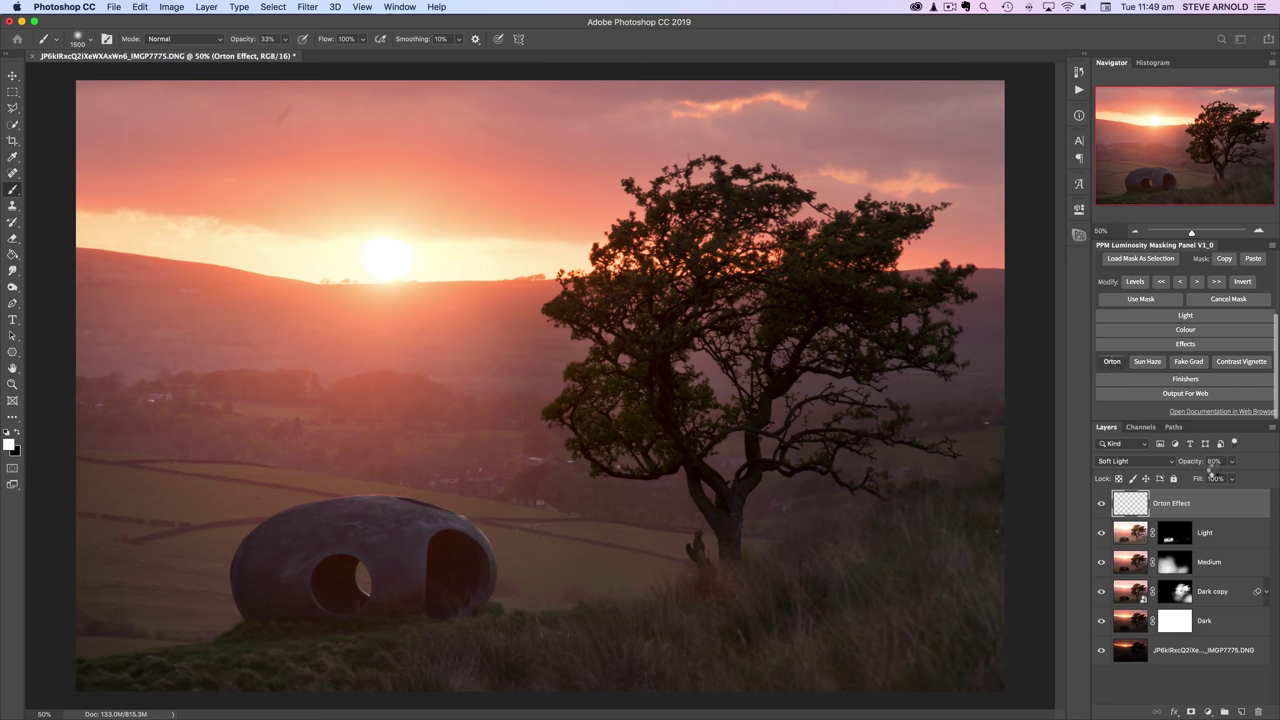
Toggle the luminosity-masked Orton Effect layer at 50% and 33.33% zoom to examine its effect on the image
{"action": "left_click", "coordinate": [1101, 504]}
{"action": "left_click", "coordinate": [1101, 504]}
{"action": "left_click", "coordinate": [1100, 504]}
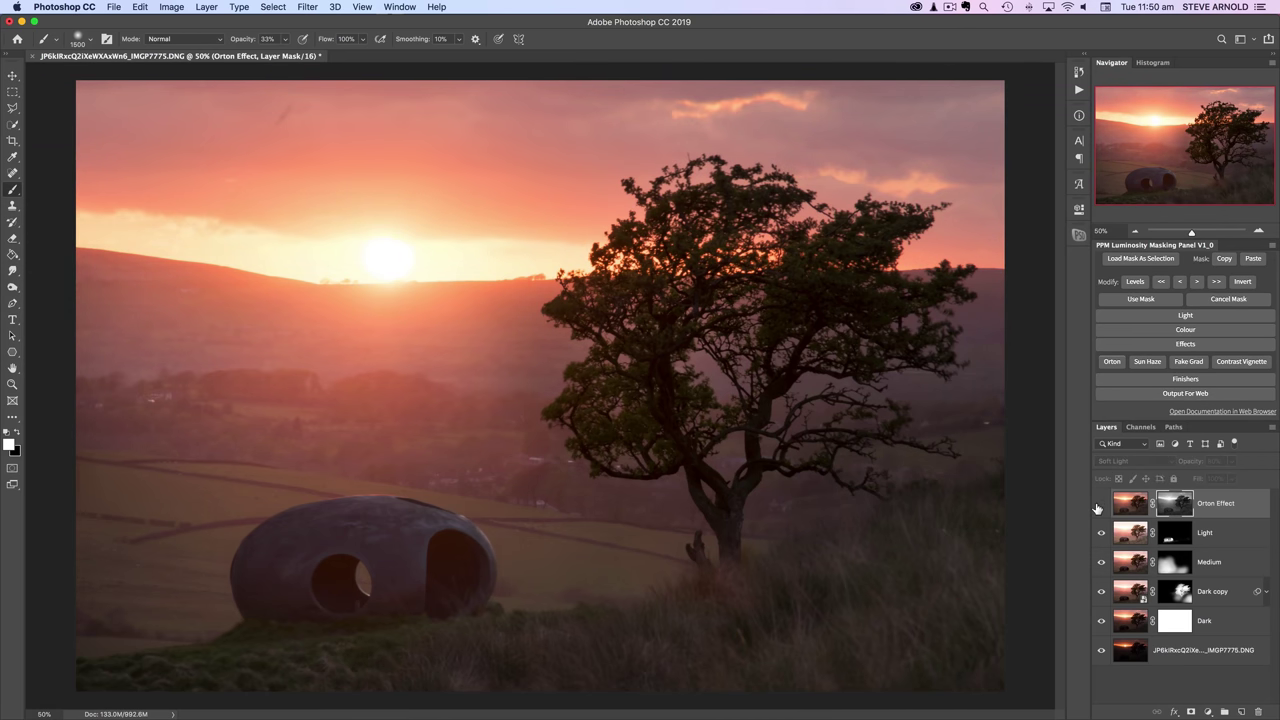
{"action": "left_click", "coordinate": [1100, 504]}
{"action": "left_click", "coordinate": [1135, 231]}
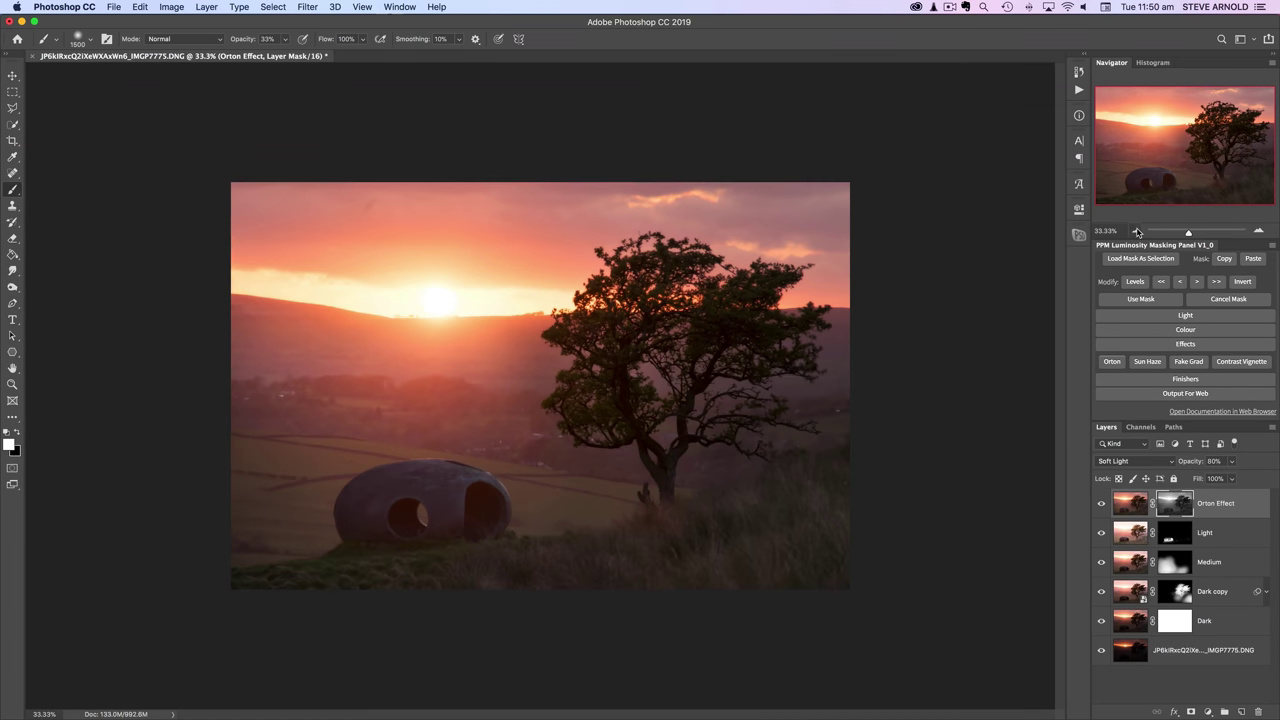
{"action": "left_click", "coordinate": [1102, 505]}
{"action": "left_click", "coordinate": [1102, 505]}
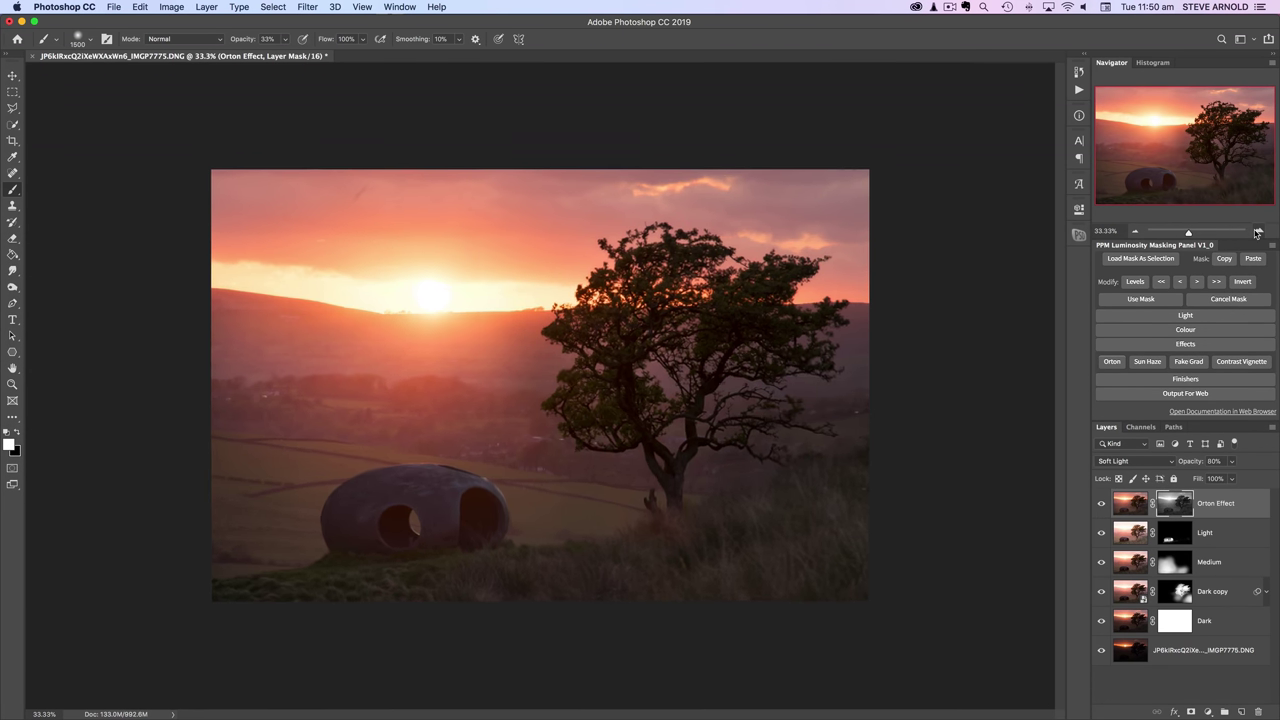
{"action": "left_click", "coordinate": [1258, 232]}
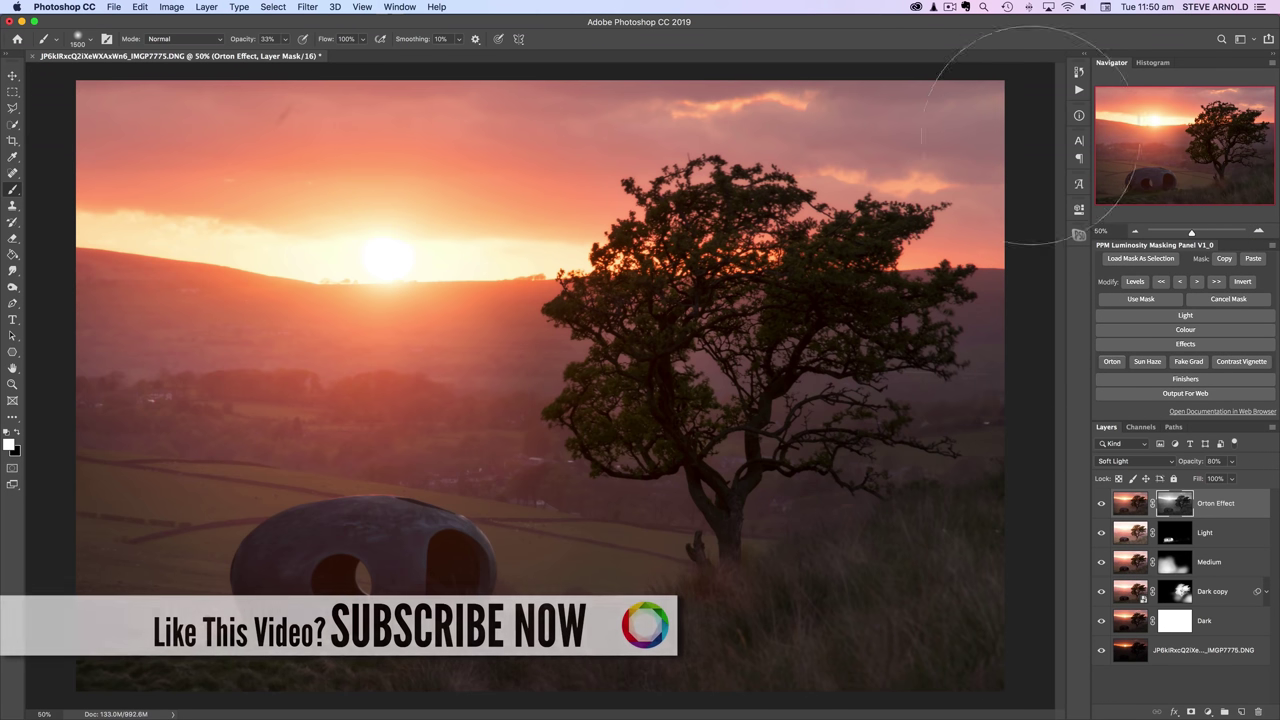
Reduce the brush size to 900 with the Orton Effect layer mask active
{"action": "key", "text": "bracketleft"}
{"action": "key", "text": "bracketleft"}
{"action": "key", "text": "bracketleft"}
{"action": "key", "text": "bracketleft"}
{"action": "key", "text": "bracketleft"}
{"action": "key", "text": "bracketleft"}
{"action": "key", "text": "bracketleft"}
{"action": "key", "text": "bracketleft"}
{"action": "key", "text": "bracketleft"}
{"action": "key", "text": "bracketleft"}
{"action": "key", "text": "bracketleft"}
{"action": "key", "text": "bracketleft"}
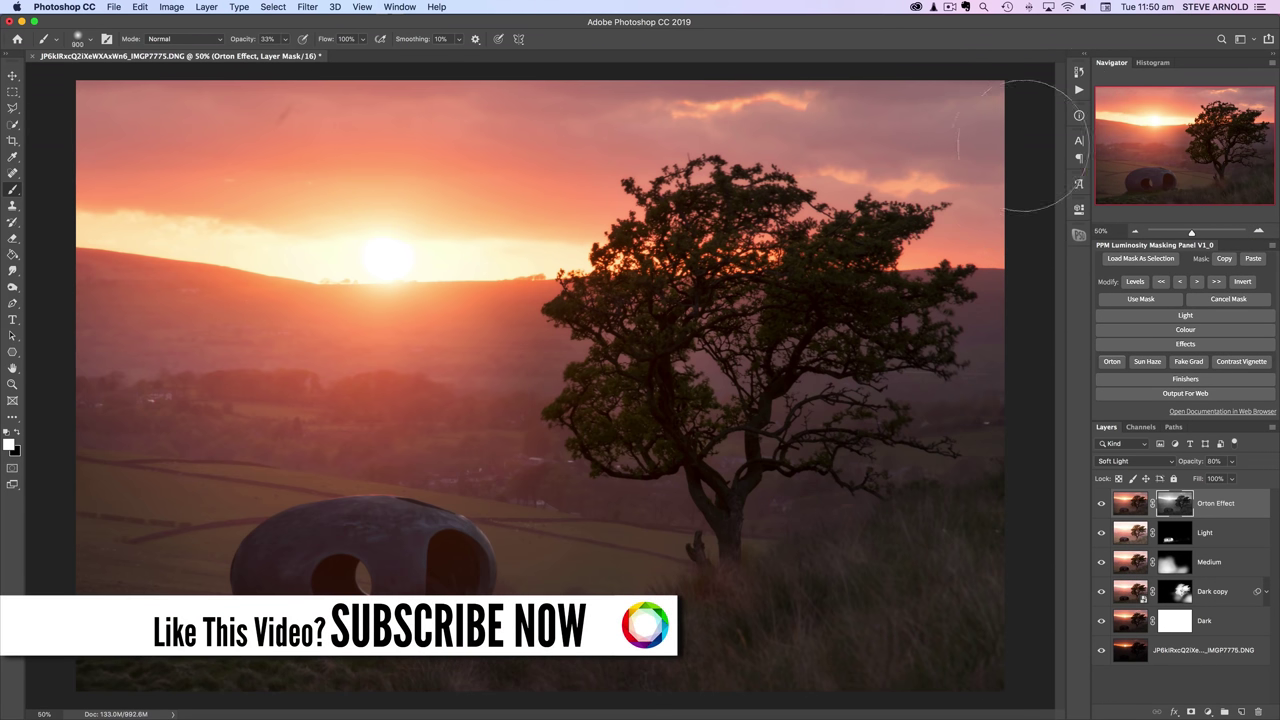